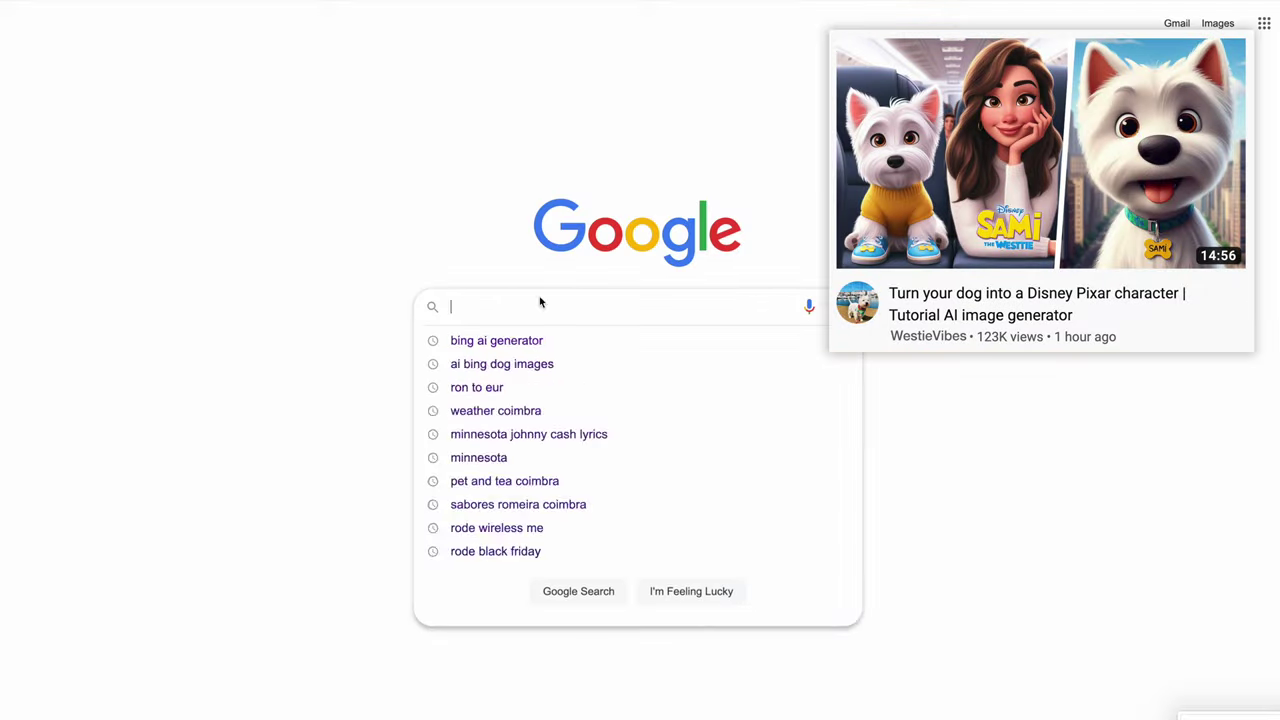
Step: Search Google for "bing ai generator" and open the Image Creator from Microsoft Bing result
type("bing ai gener")
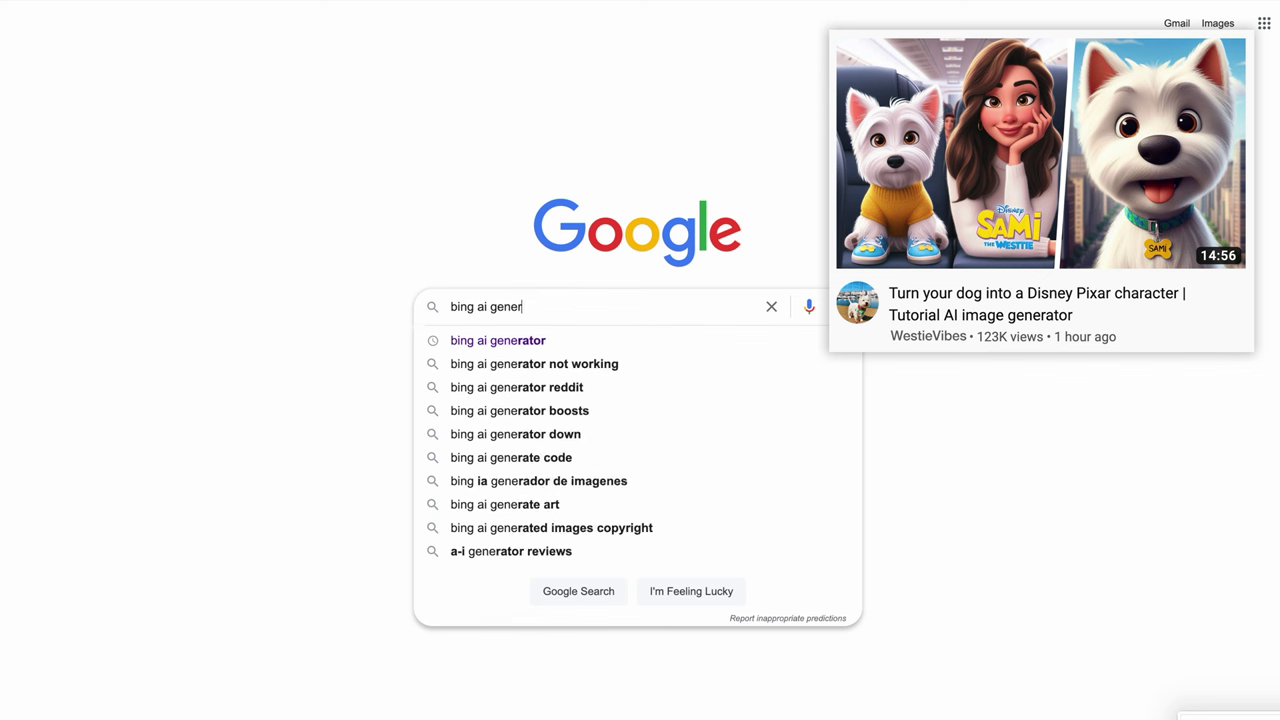
type("ator")
key("Return")
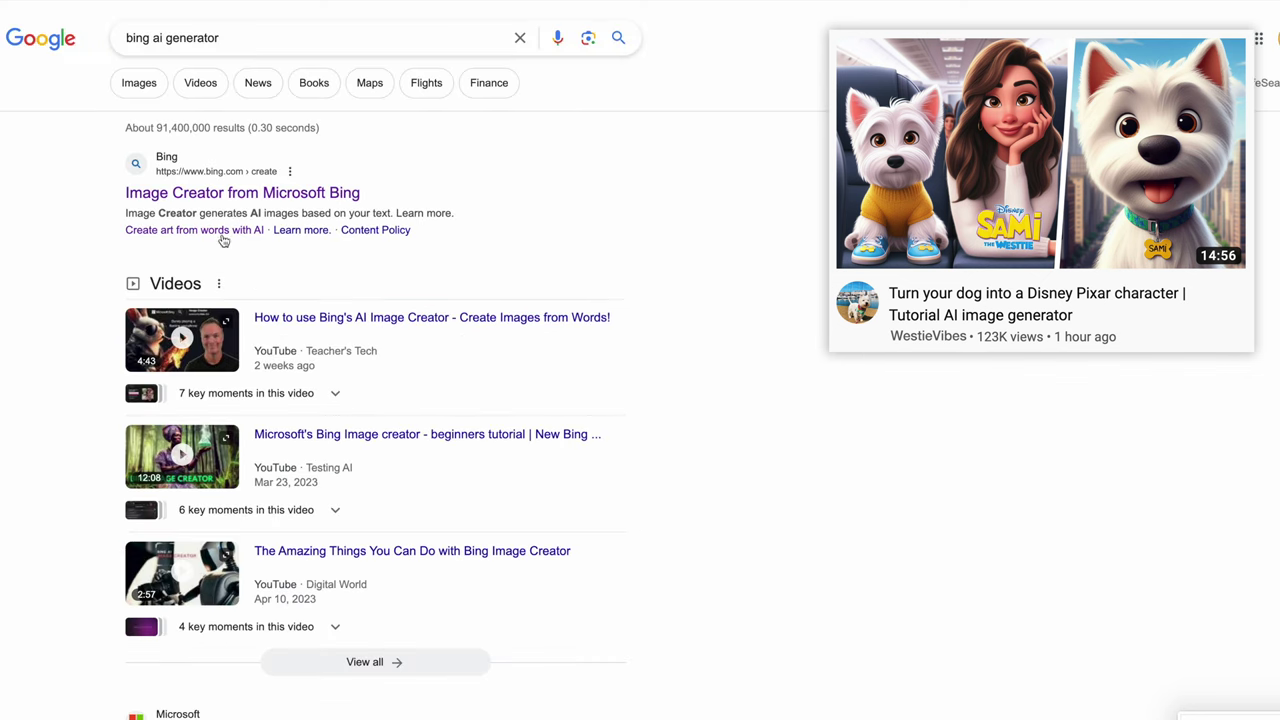
left_click(240, 192)
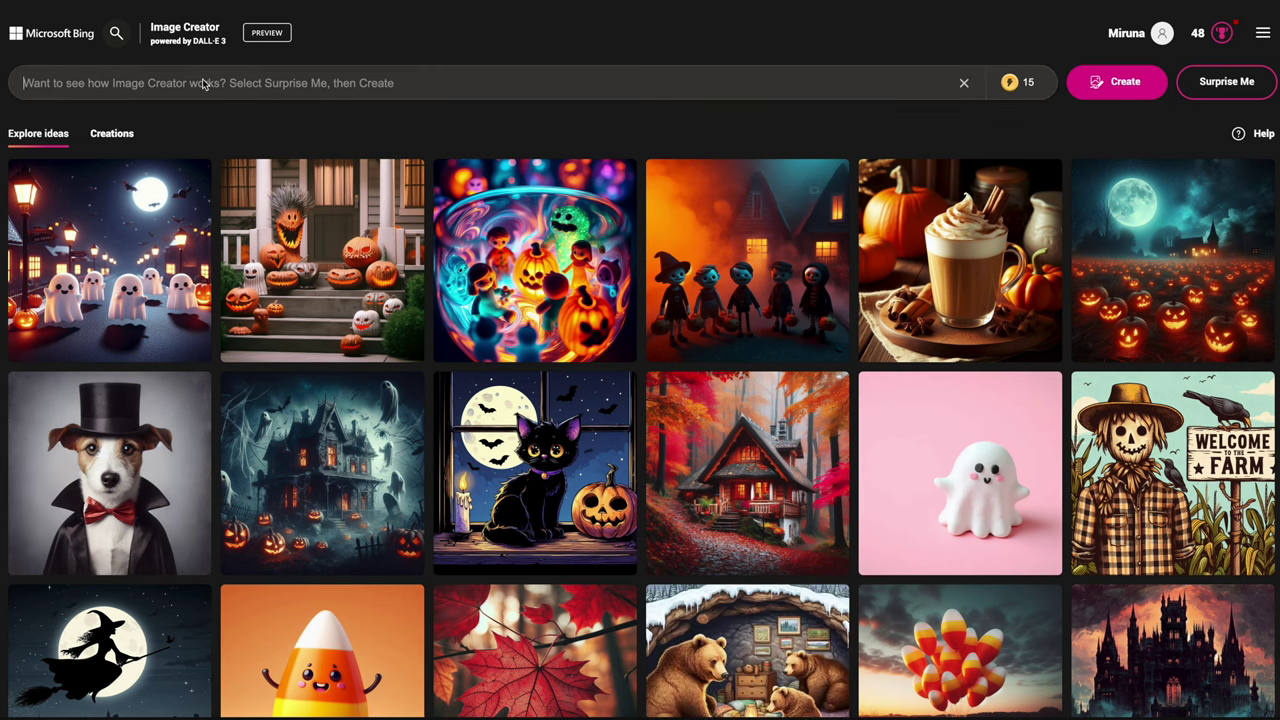
Step: Begin the image prompt by asking for a Christmas card with the title "Happy Holidays!" visible in it
left_click(203, 84)
type("Make a Christmas card wi")
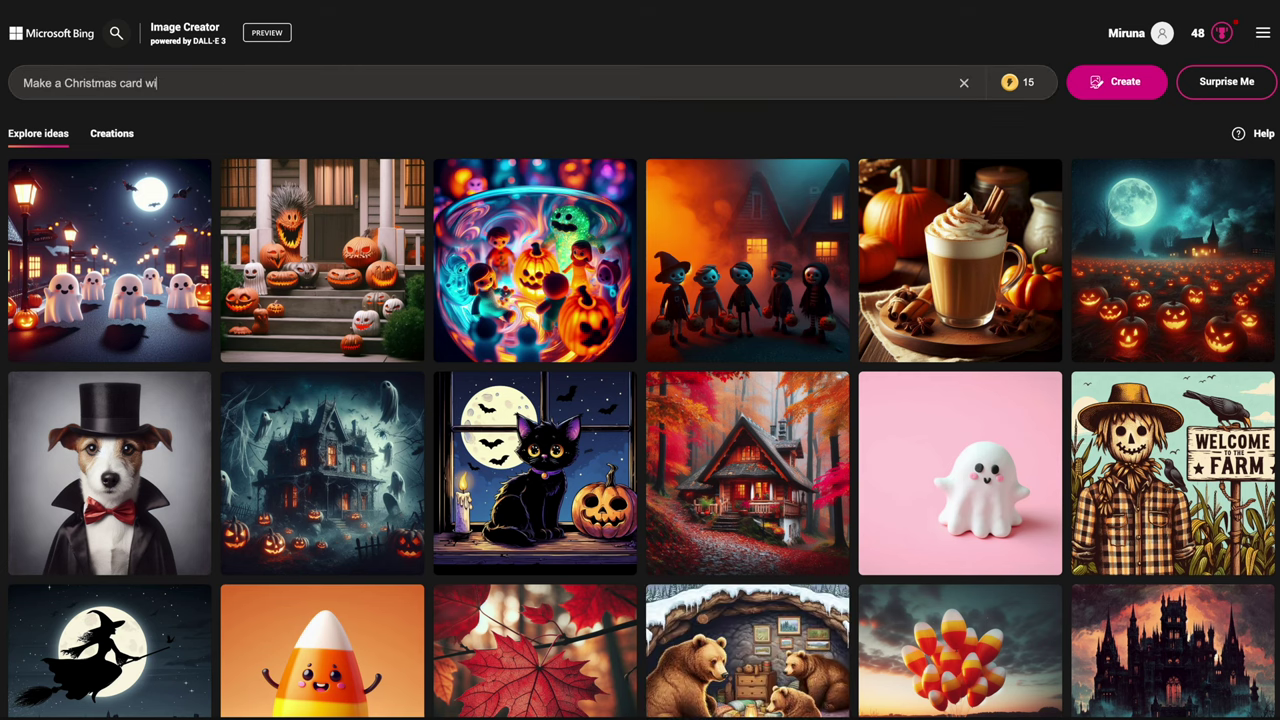
type("th the title \"Happy Holid")
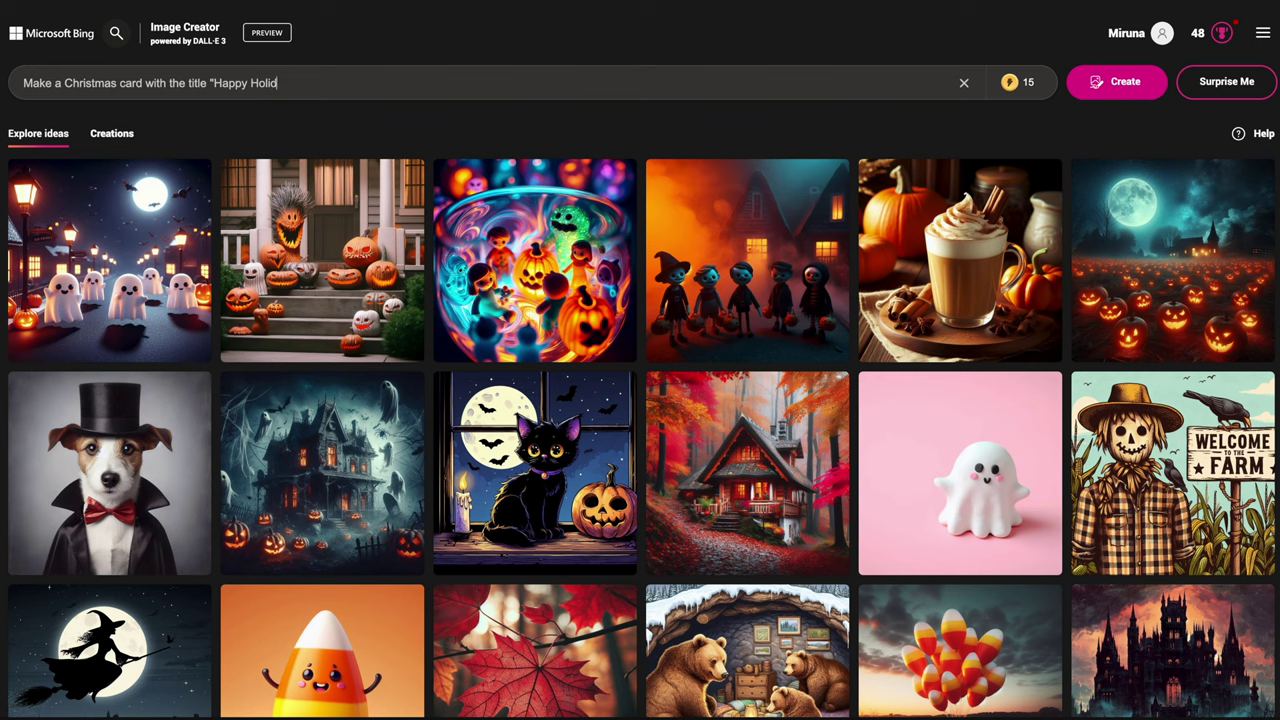
type("ays!\" insi")
key("BackSpace")
key("BackSpace")
type("visib")
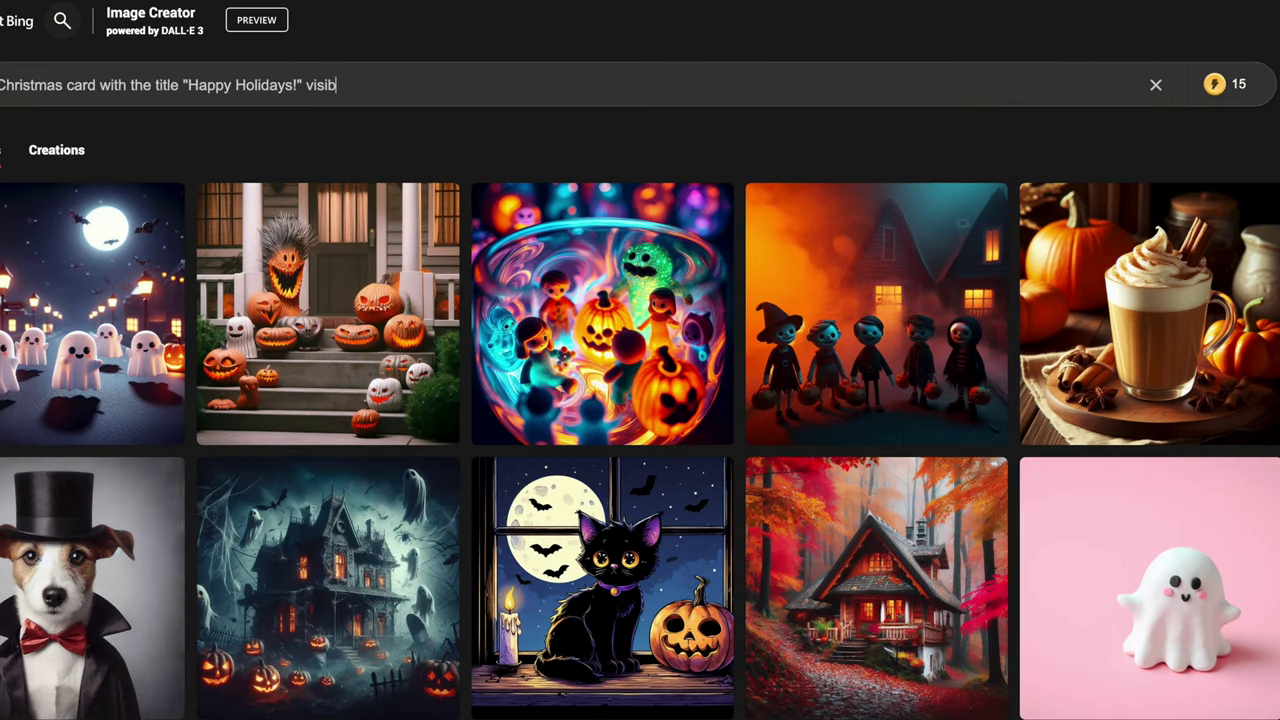
Step: Complete the prompt with an adorable Westie terrier dog with a big nose as focus, a Santa hat and a green background, and generate the images
type("le inside the image. The focus should be an adorable Westi")
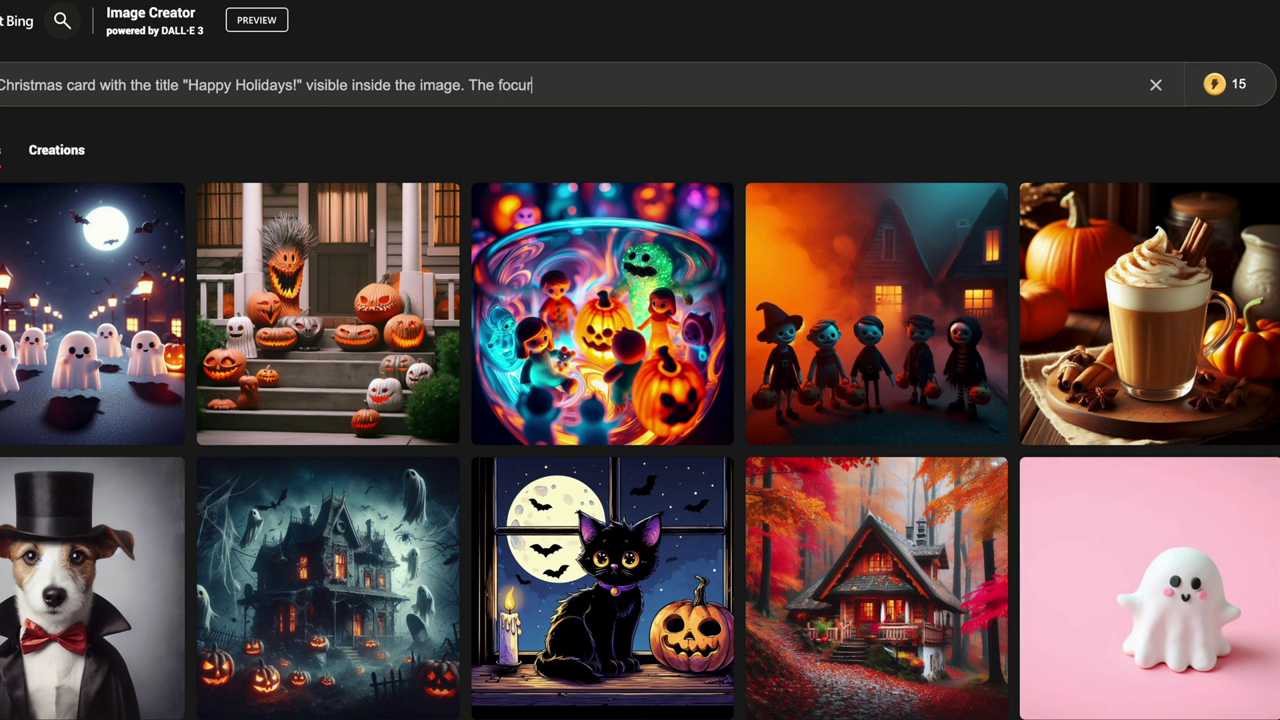
type("e terrier ")
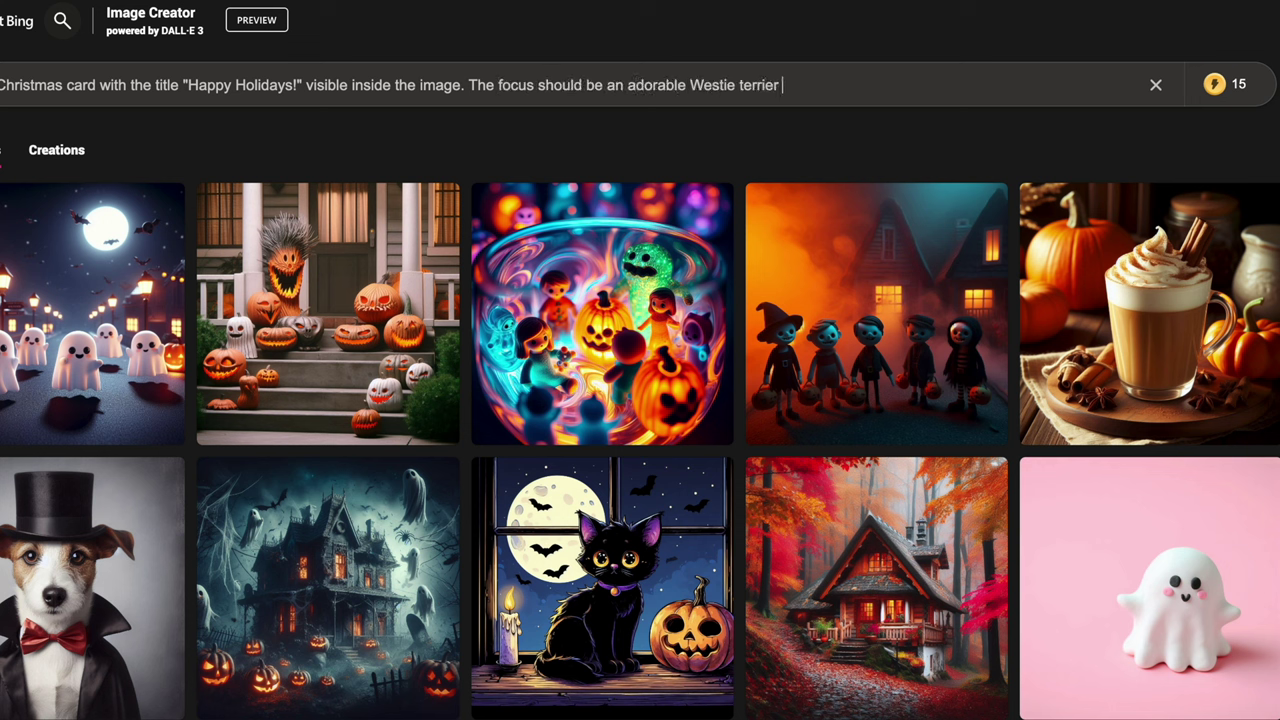
type("dog with a big nose, ")
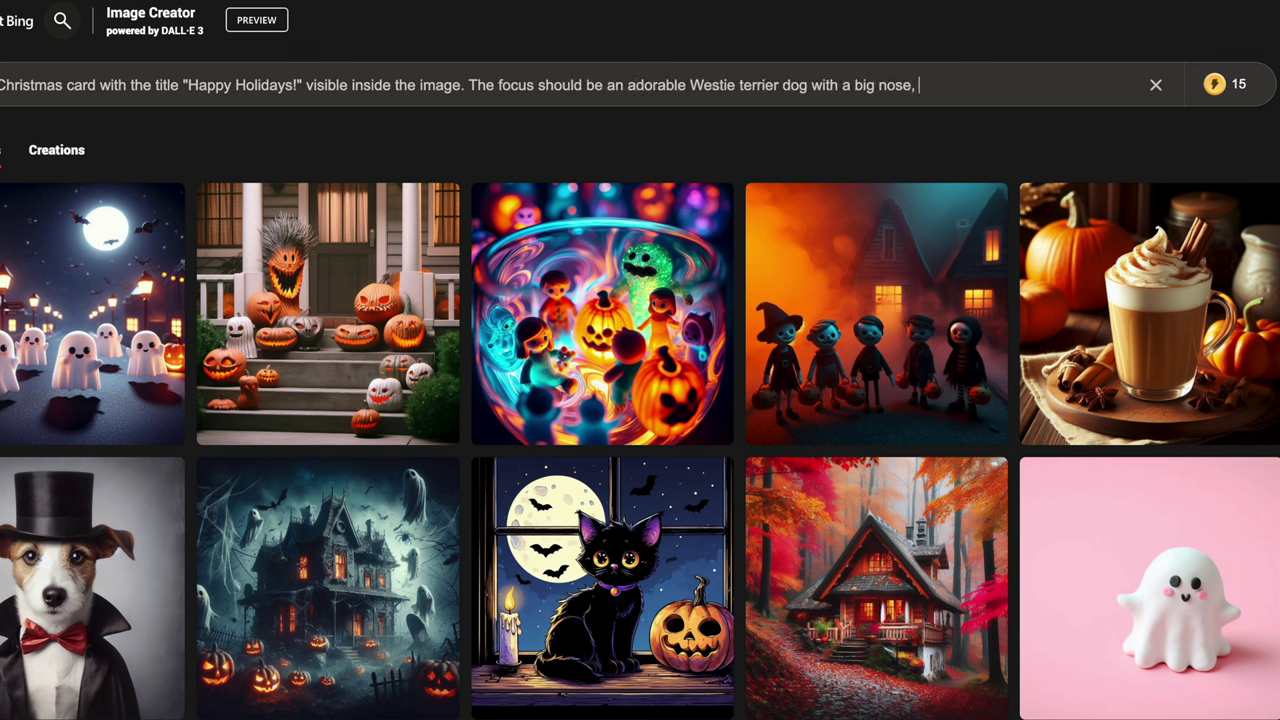
type("wearing a Santa hat.")
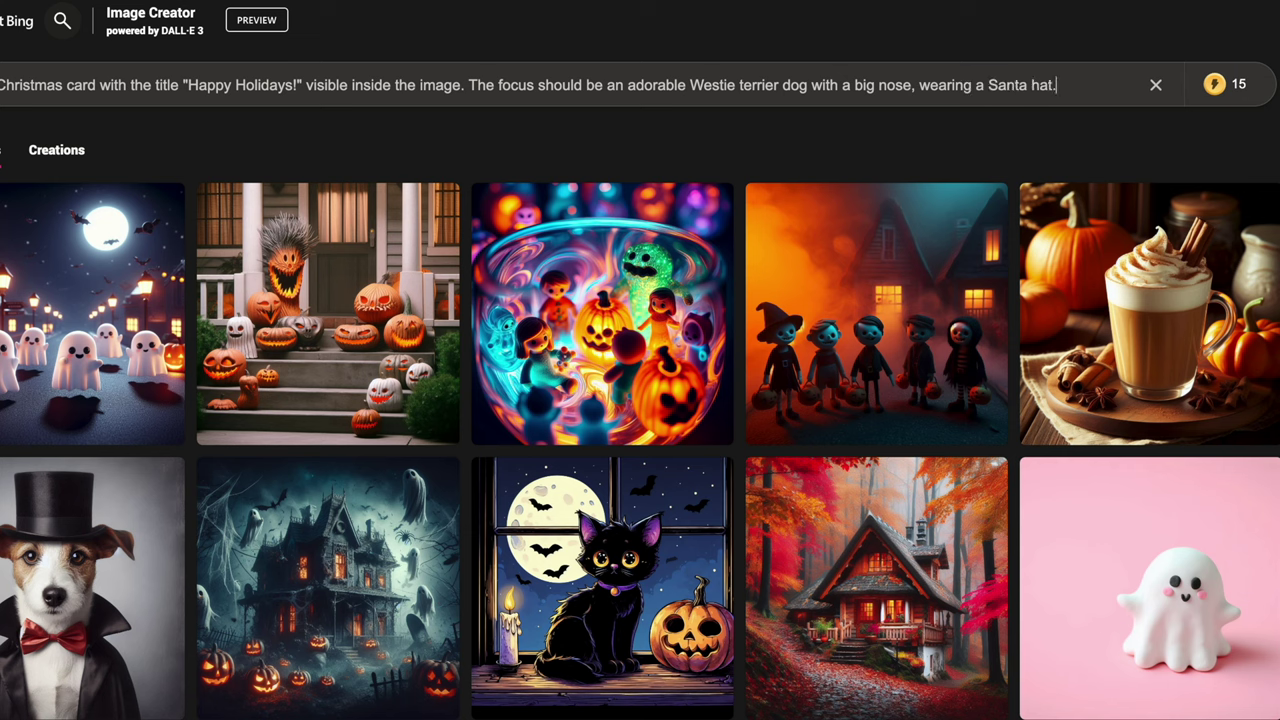
type(" The background should be green.")
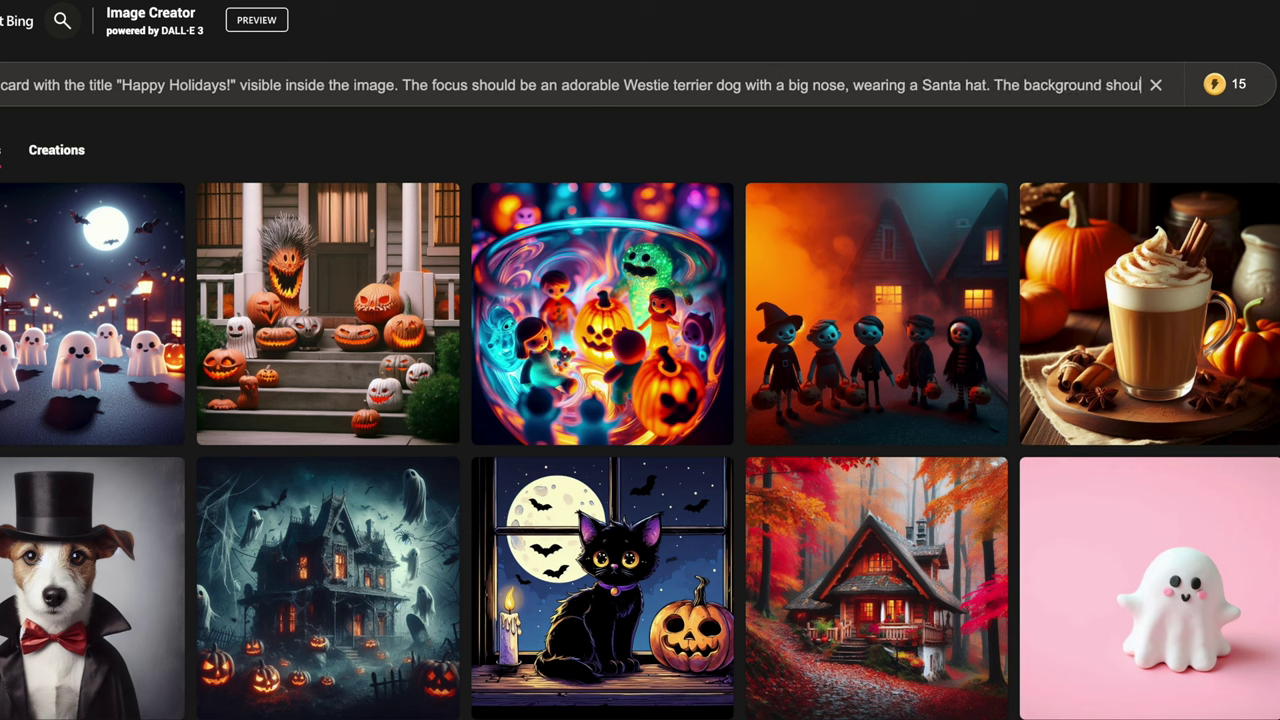
left_click(1279, 84)
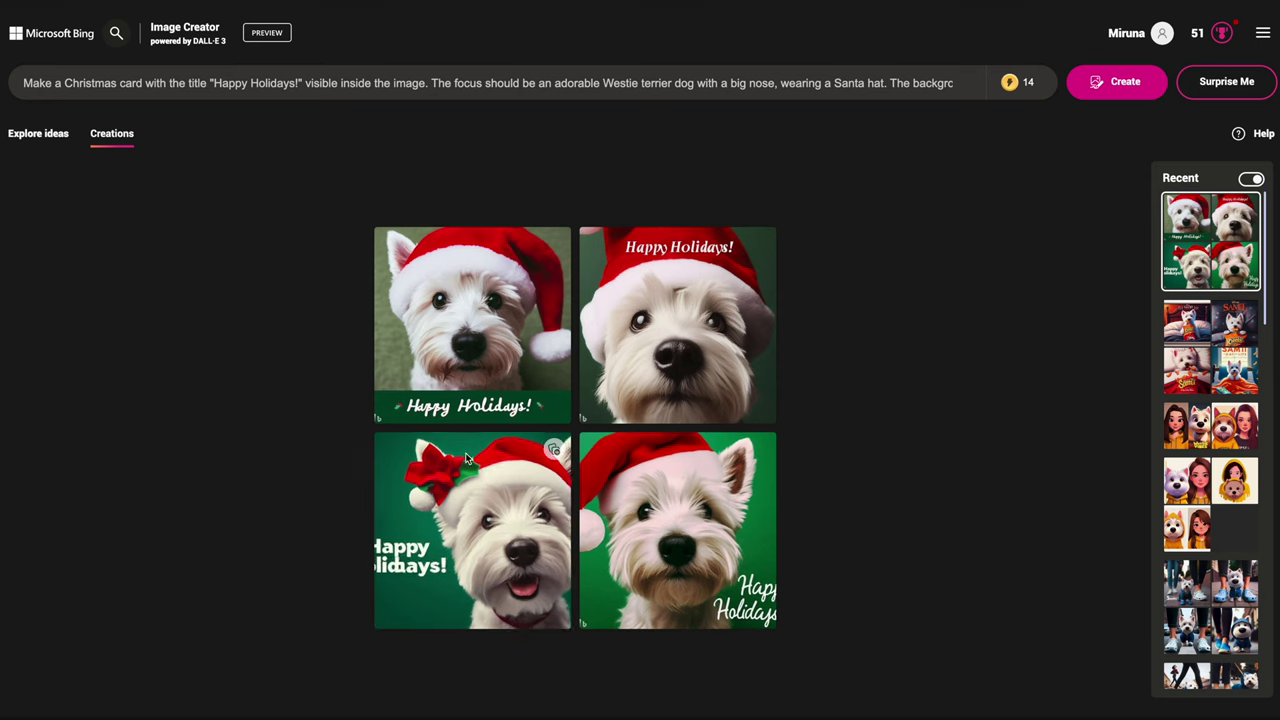
Step: View the four generated "Happy Holidays!" cards one by one at full size and return to the results
left_click(481, 388)
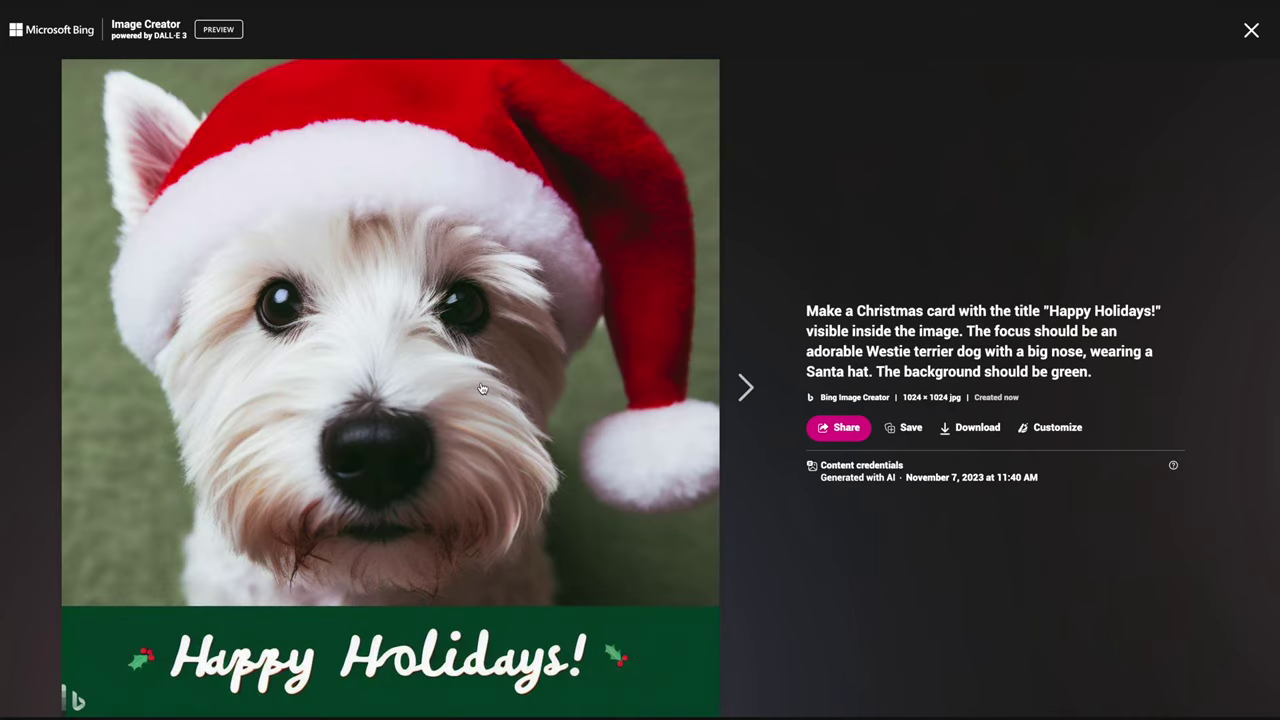
left_click(736, 388)
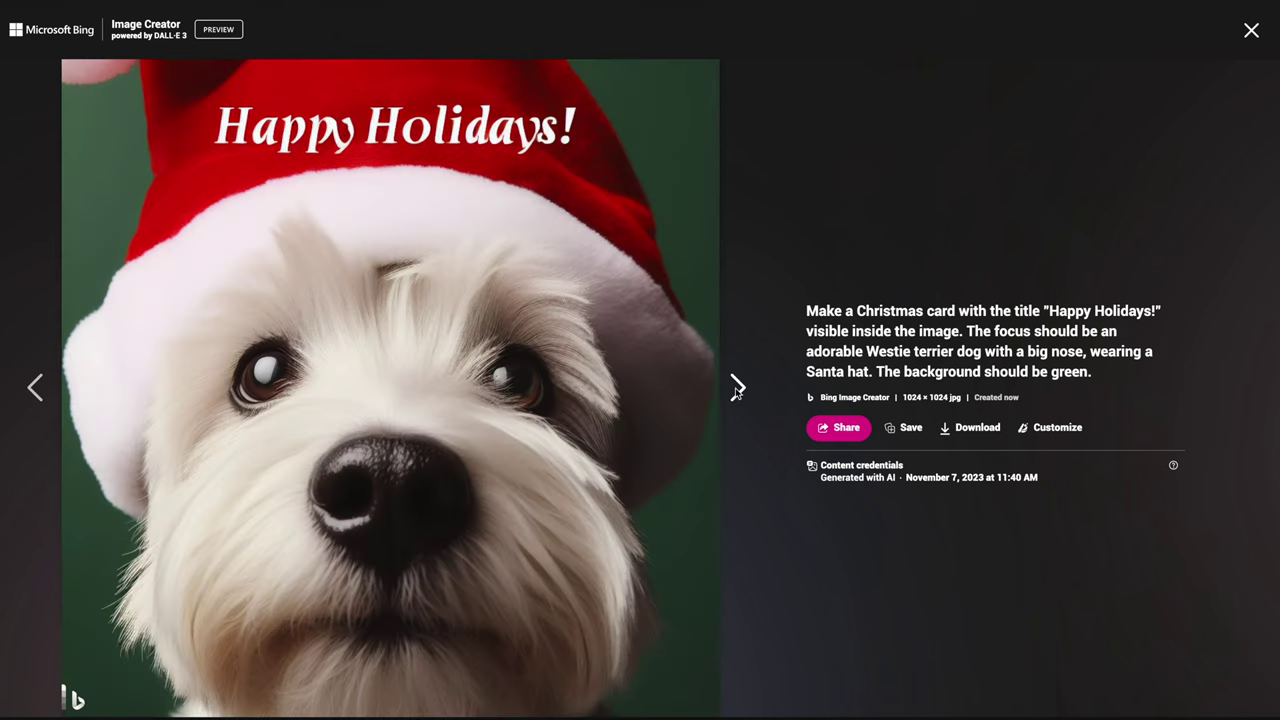
left_click(736, 388)
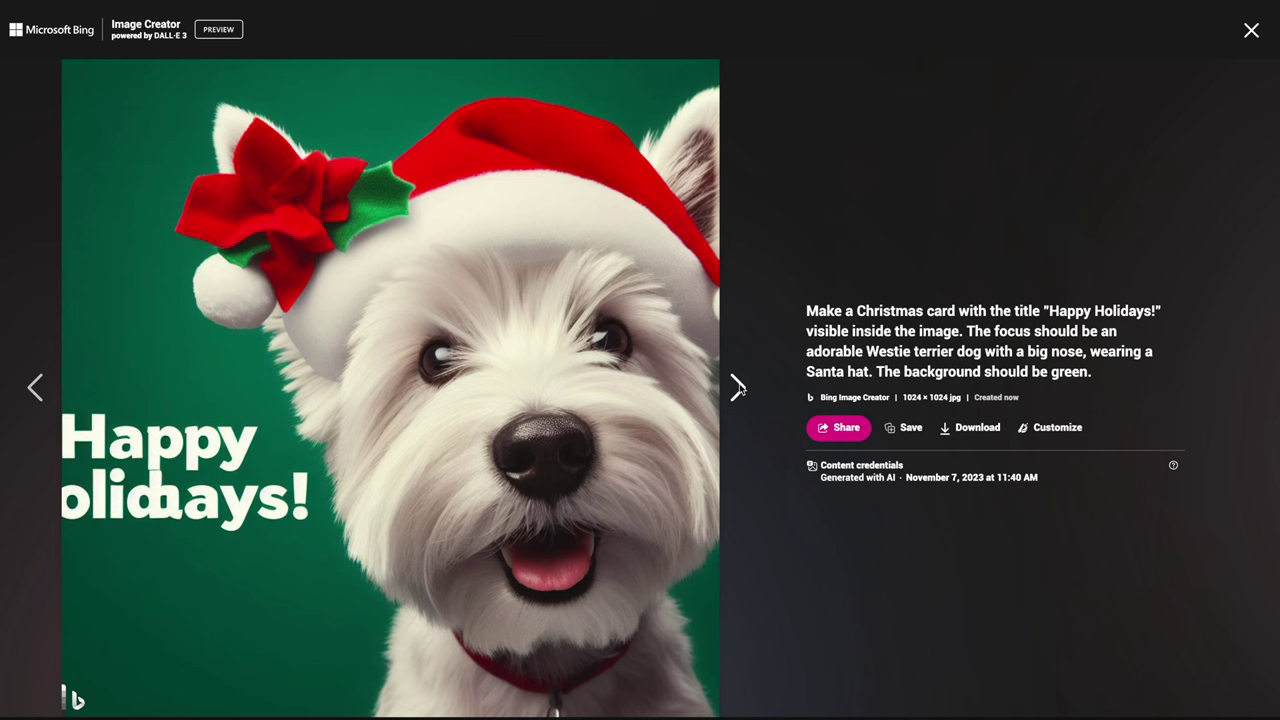
left_click(738, 388)
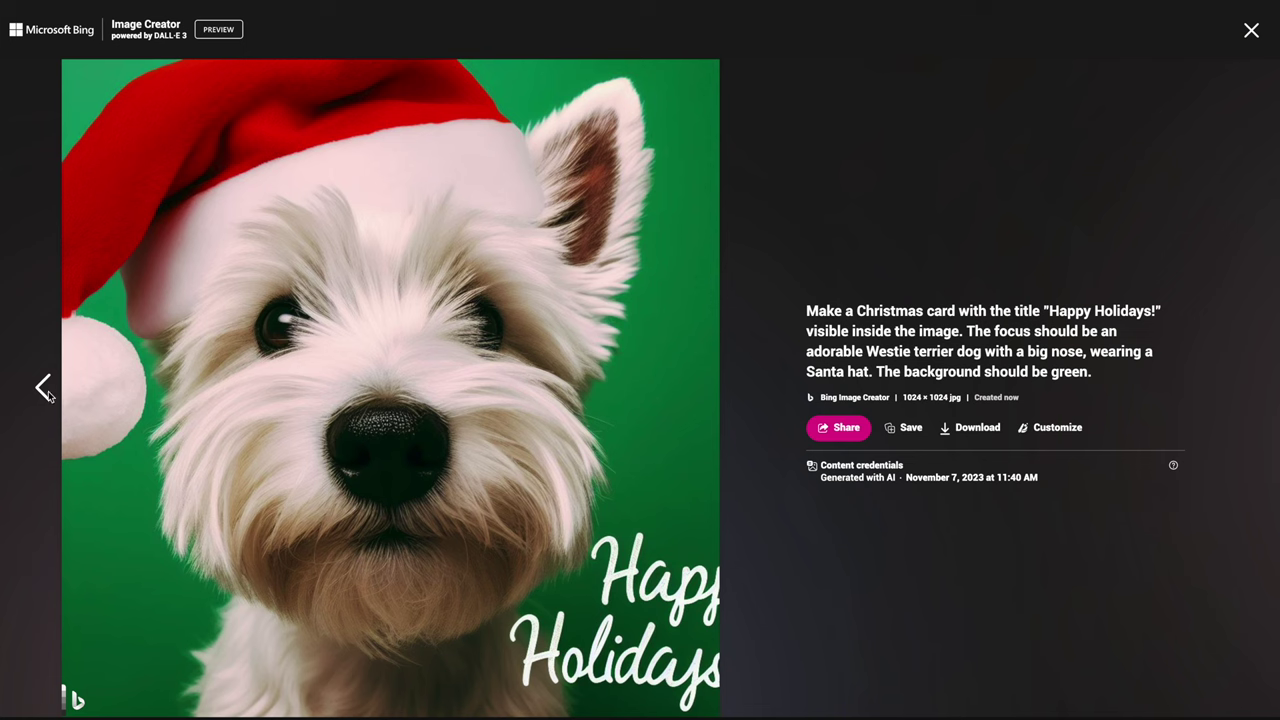
left_click(1251, 33)
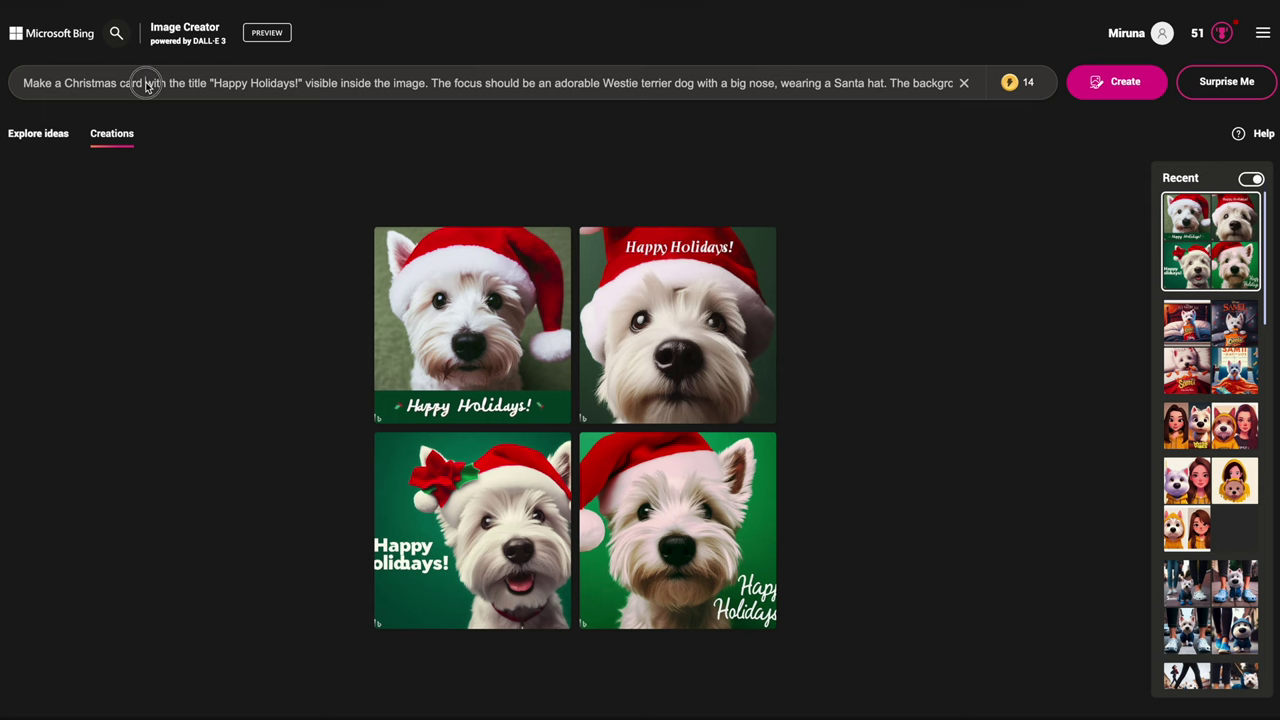
Step: Remove the "Happy Holidays!" title request from the prompt so its first sentence reads "Make a Christmas card."
left_click_drag(147, 86, 430, 89)
key("BackSpace")
key("BackSpace")
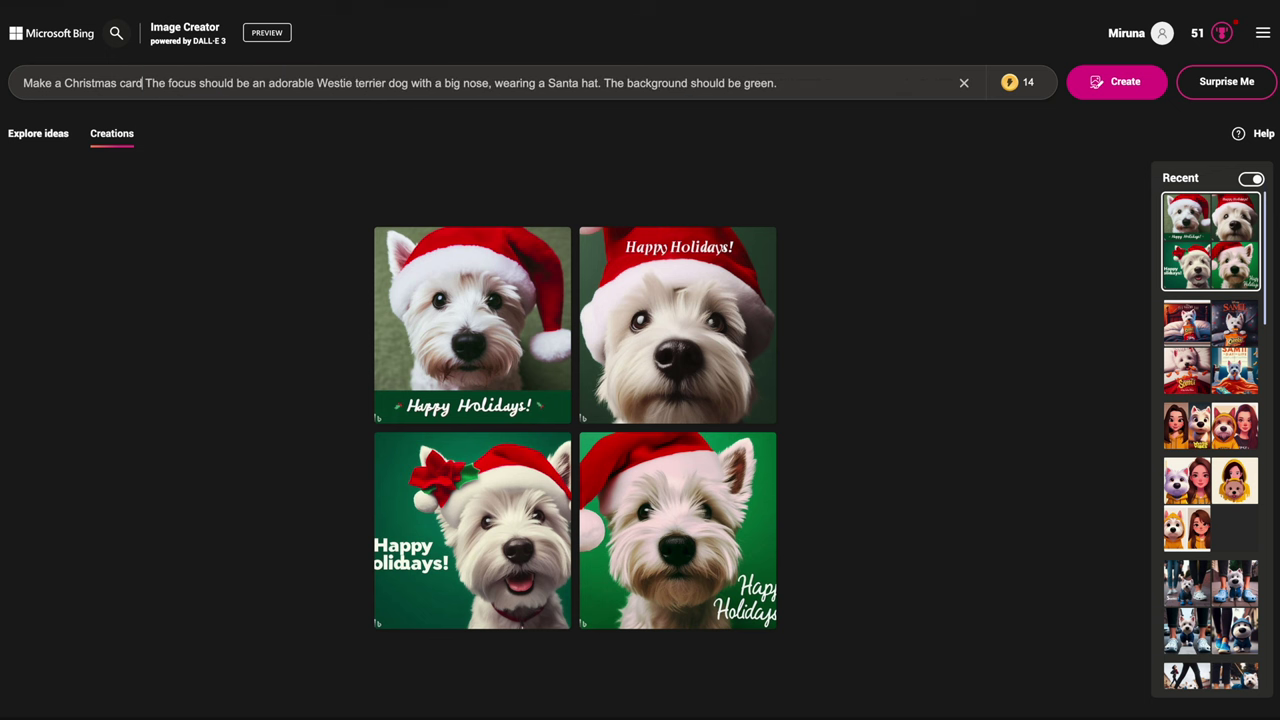
type(".")
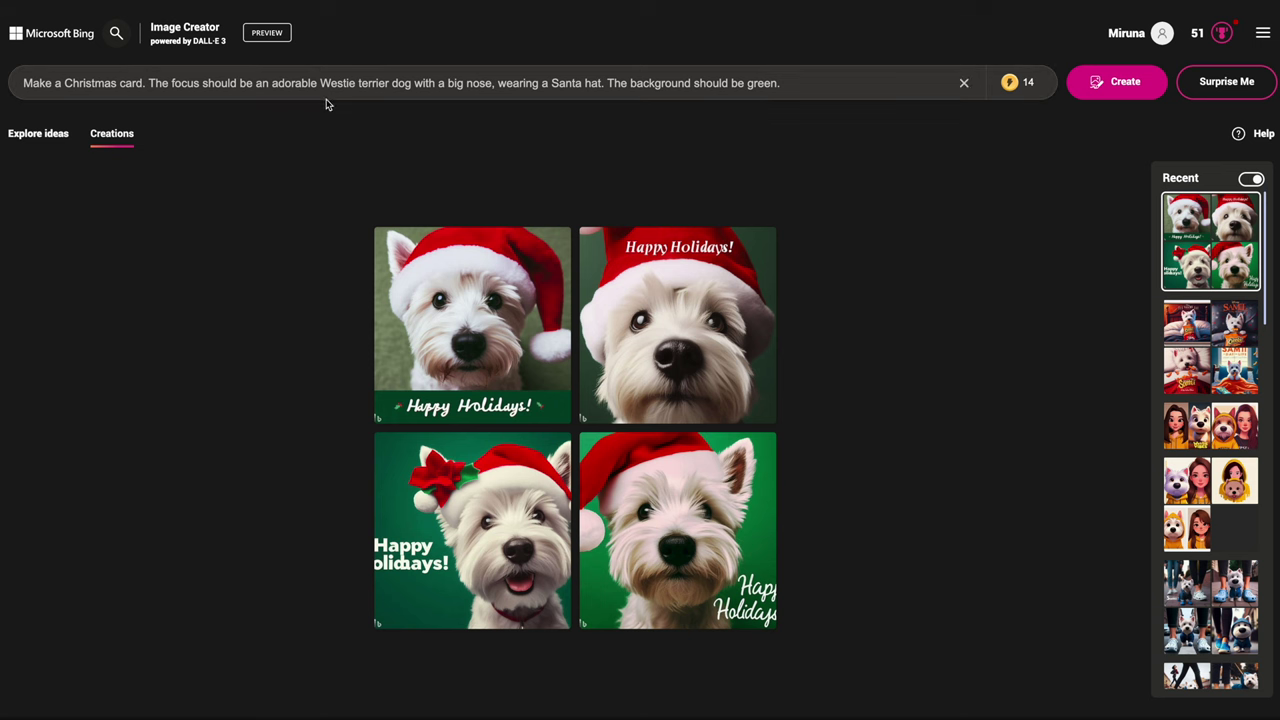
Step: Append "The style should be Disney inspired." to the prompt and generate the new images
left_click(806, 87)
type("Th")
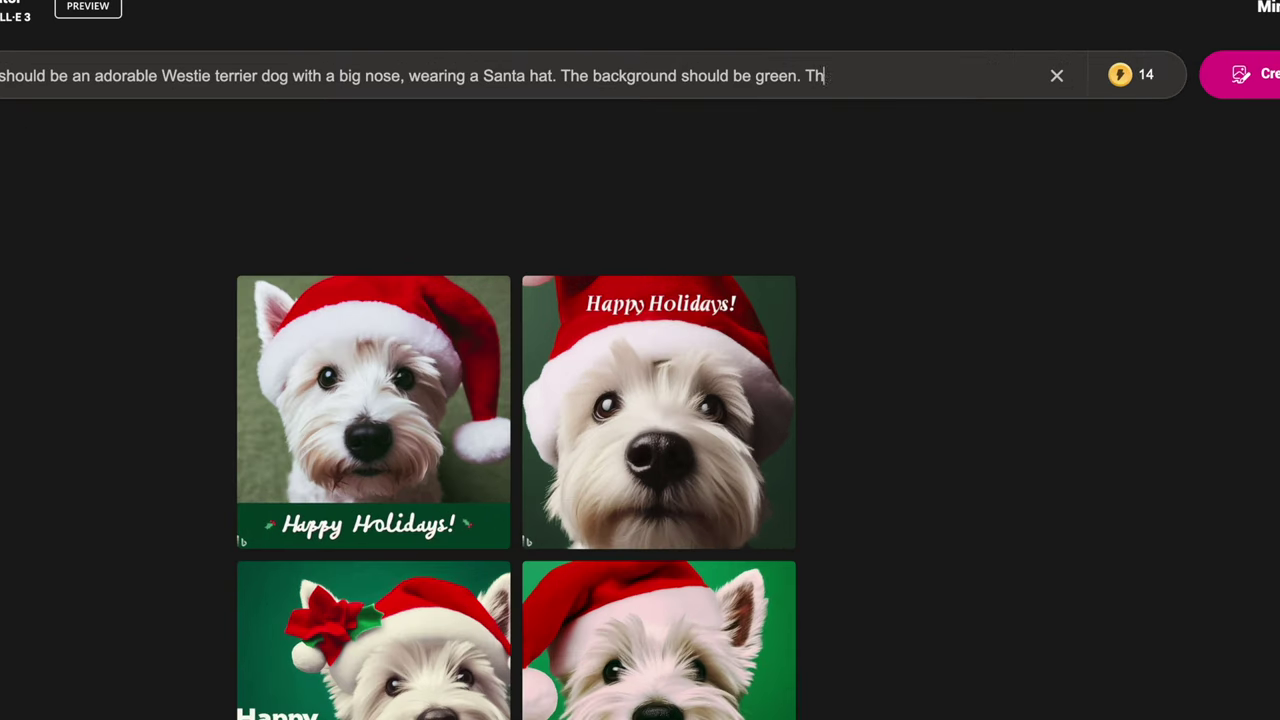
type("e style should be ")
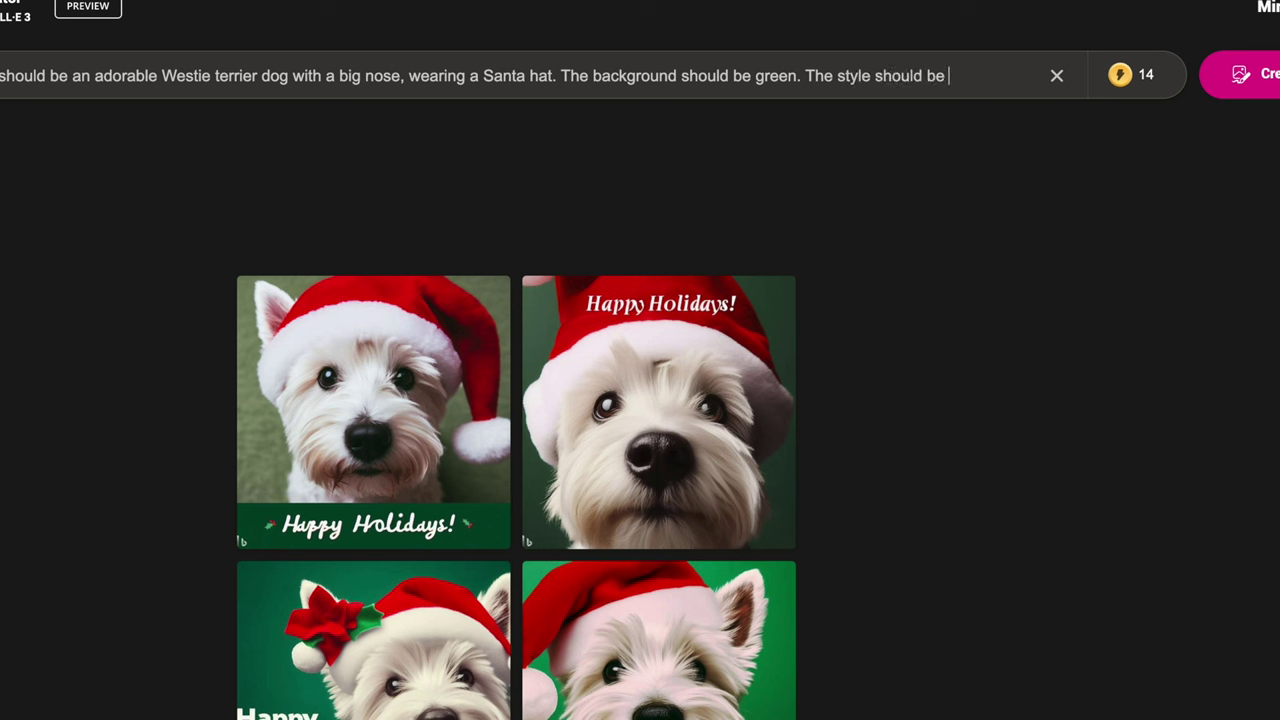
type("Disney inspired.")
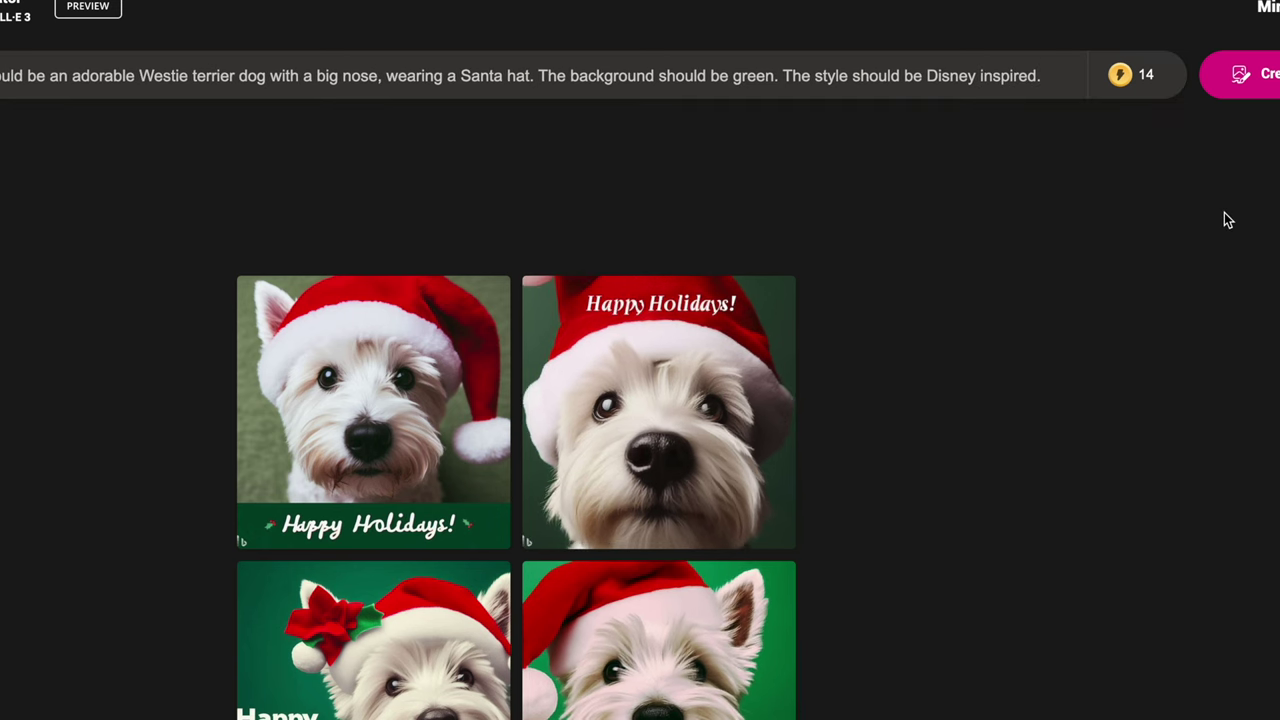
left_click(1270, 88)
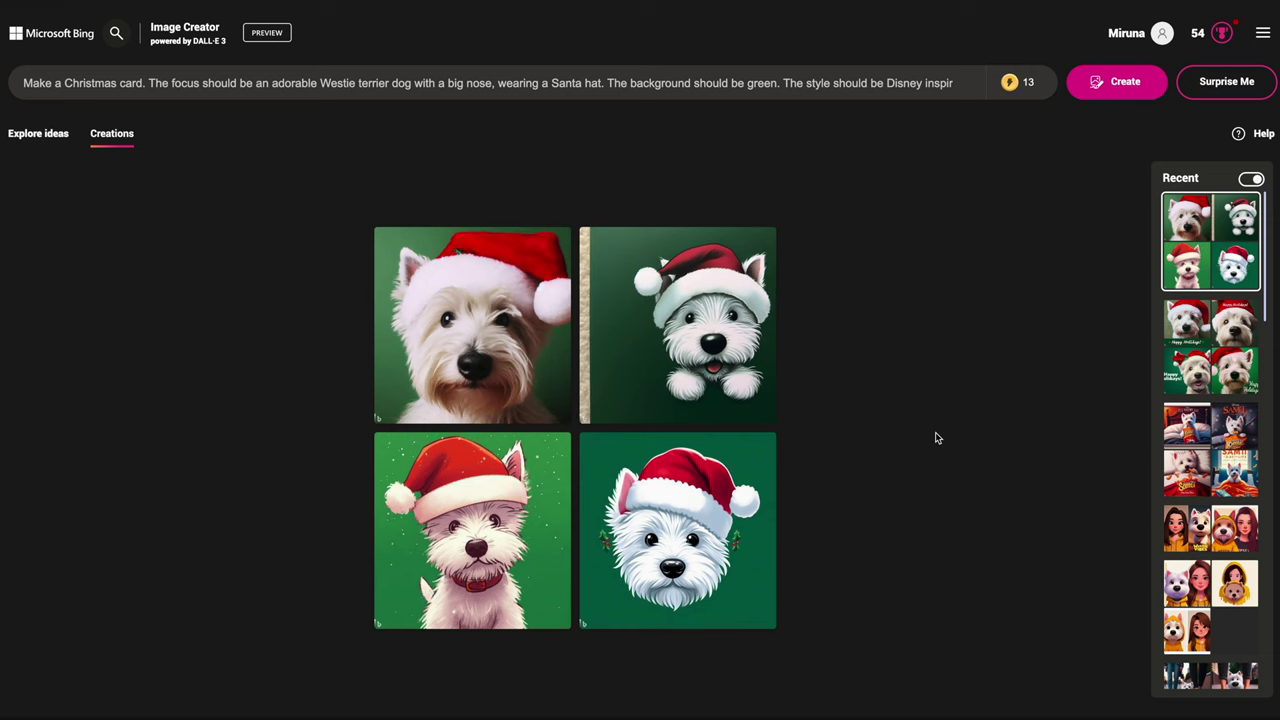
Step: Browse the Disney-inspired results at full size, download the realistic Westie portrait and close the viewer
left_click(756, 589)
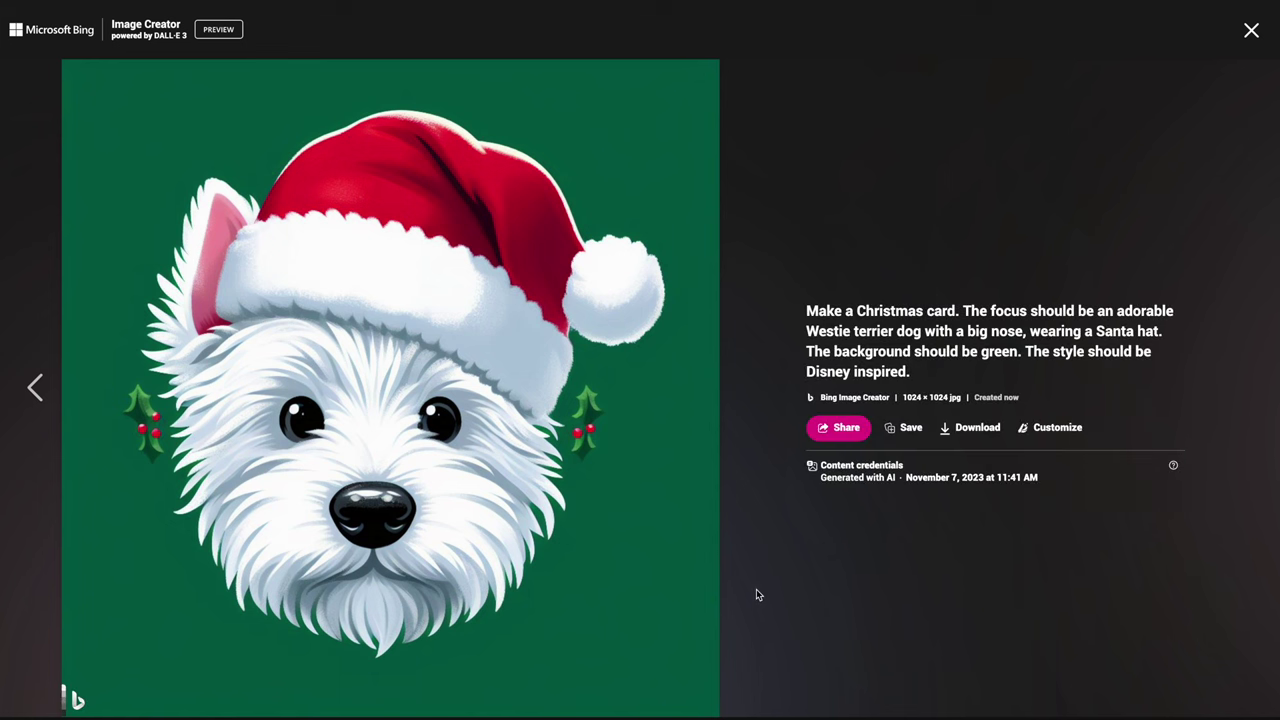
left_click(38, 389)
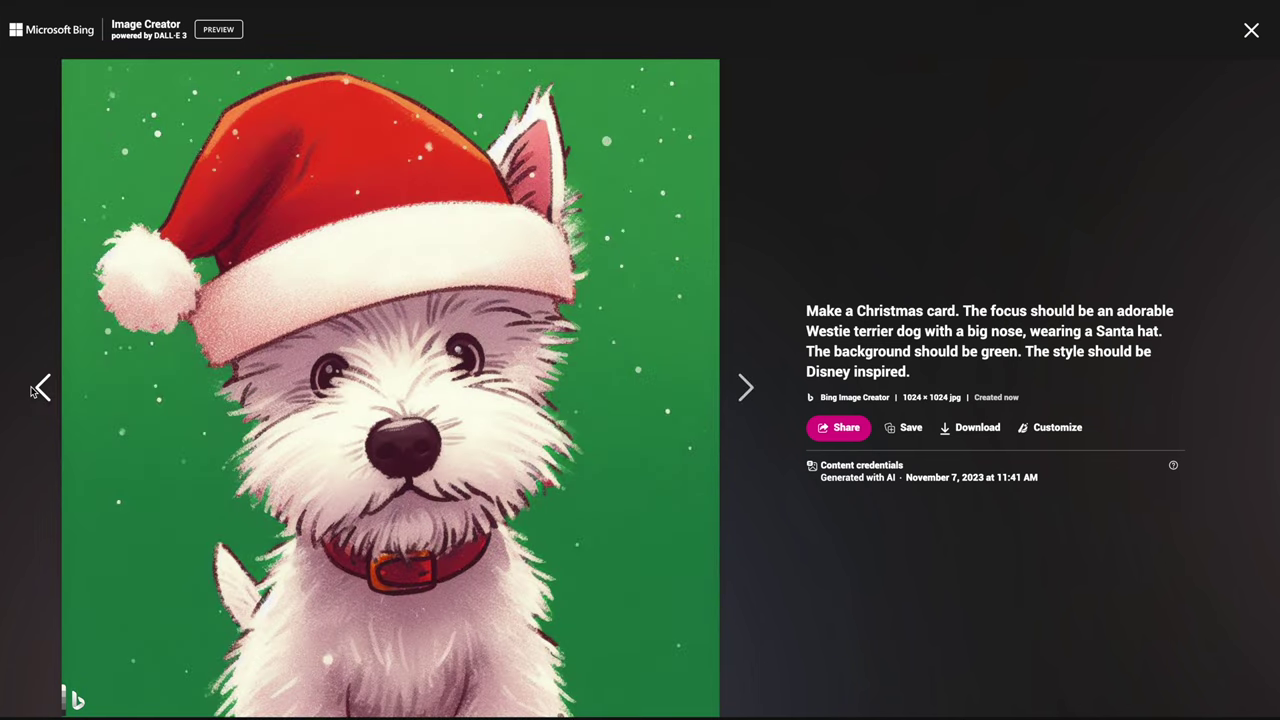
left_click(36, 389)
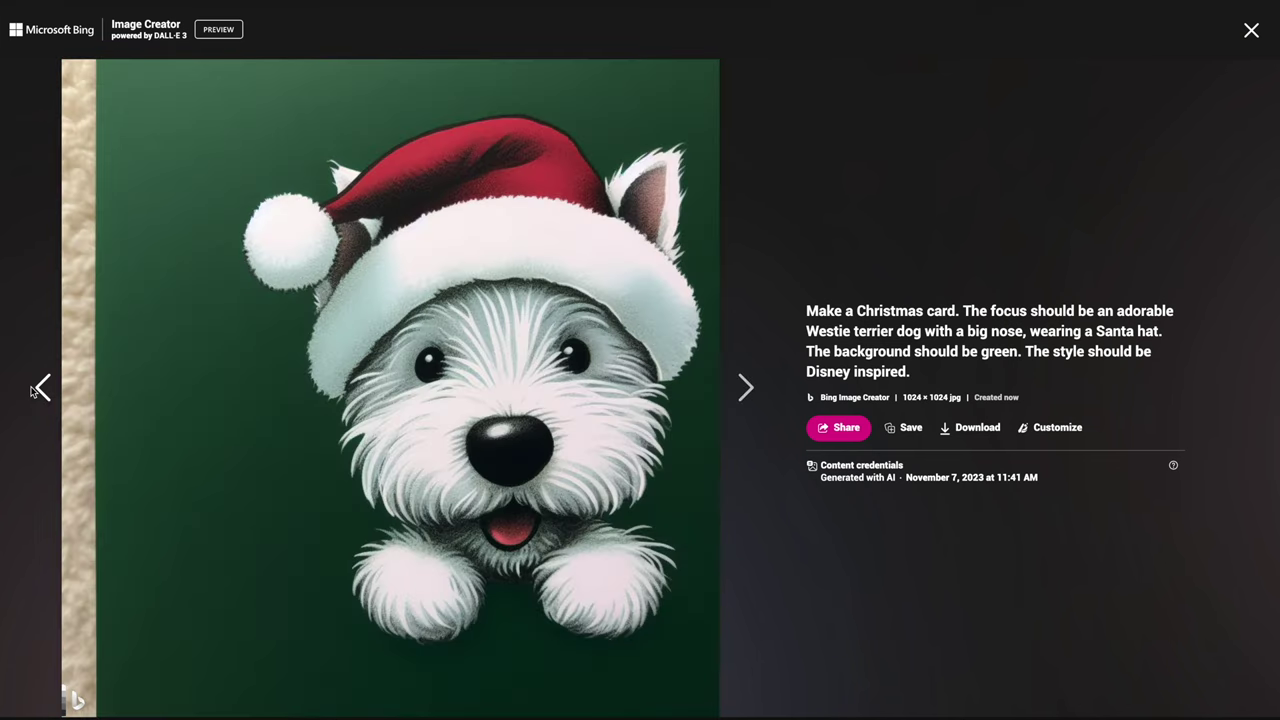
left_click(32, 391)
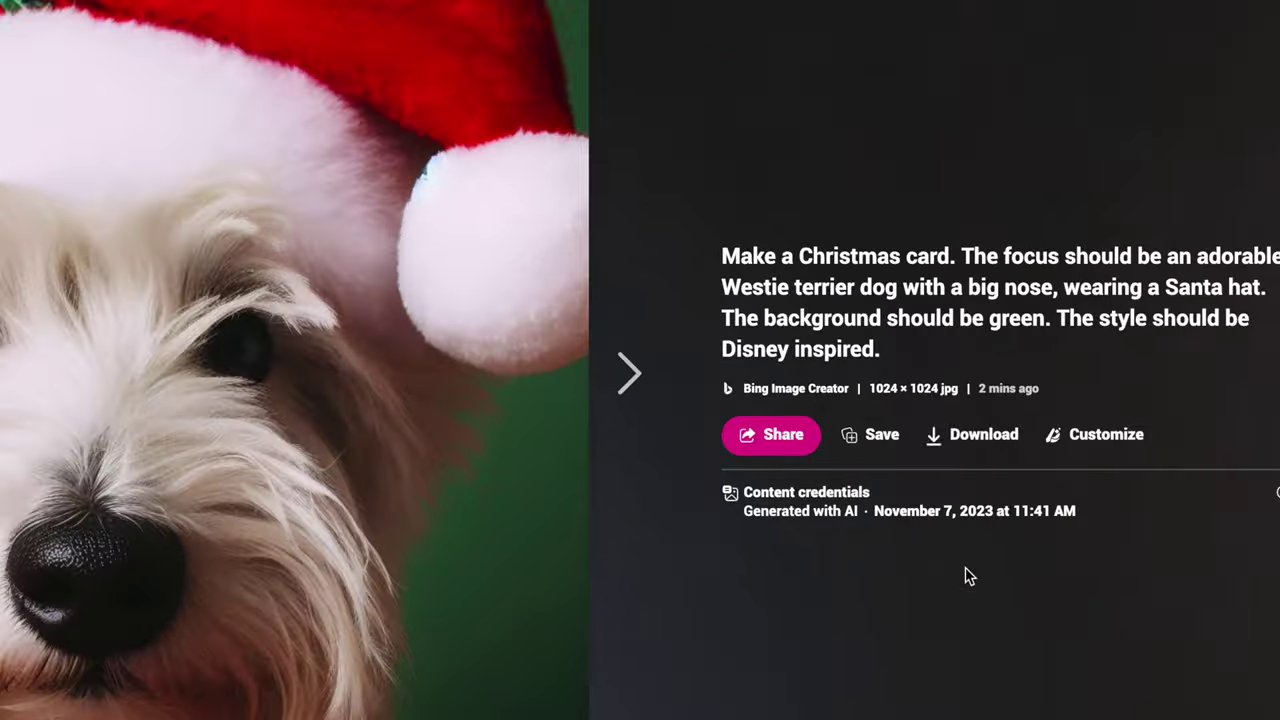
left_click(970, 427)
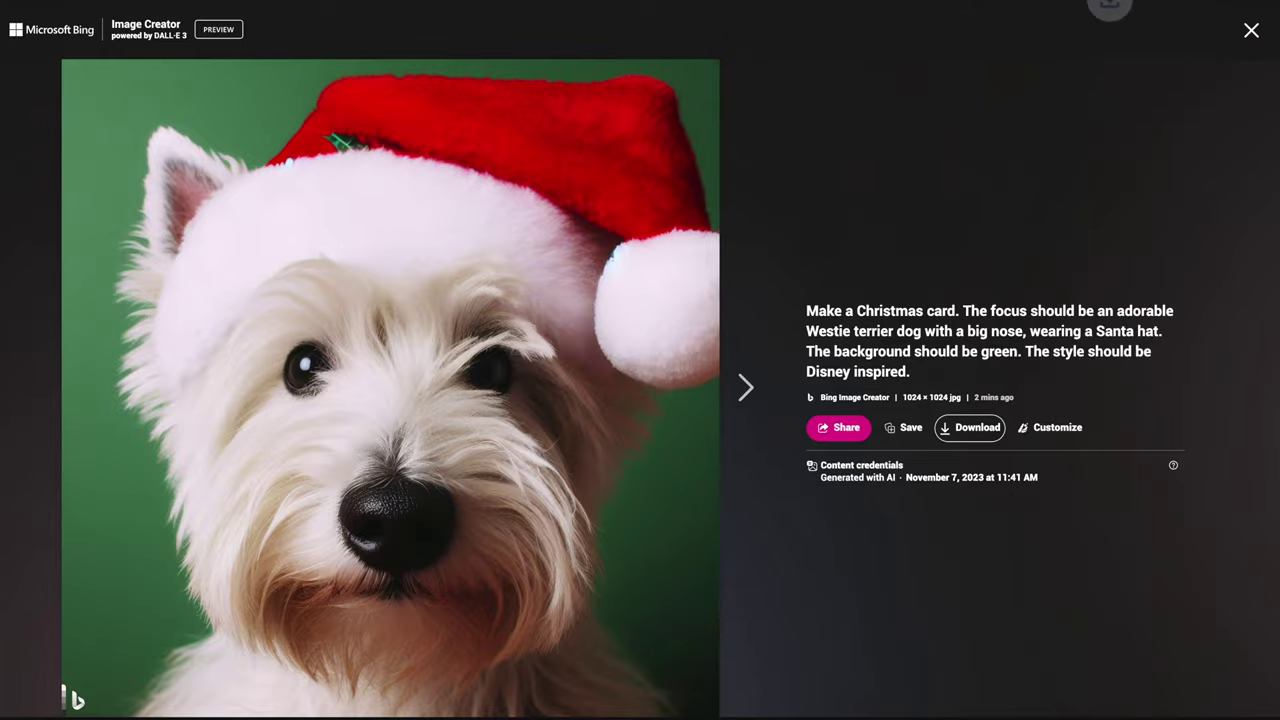
left_click(1250, 31)
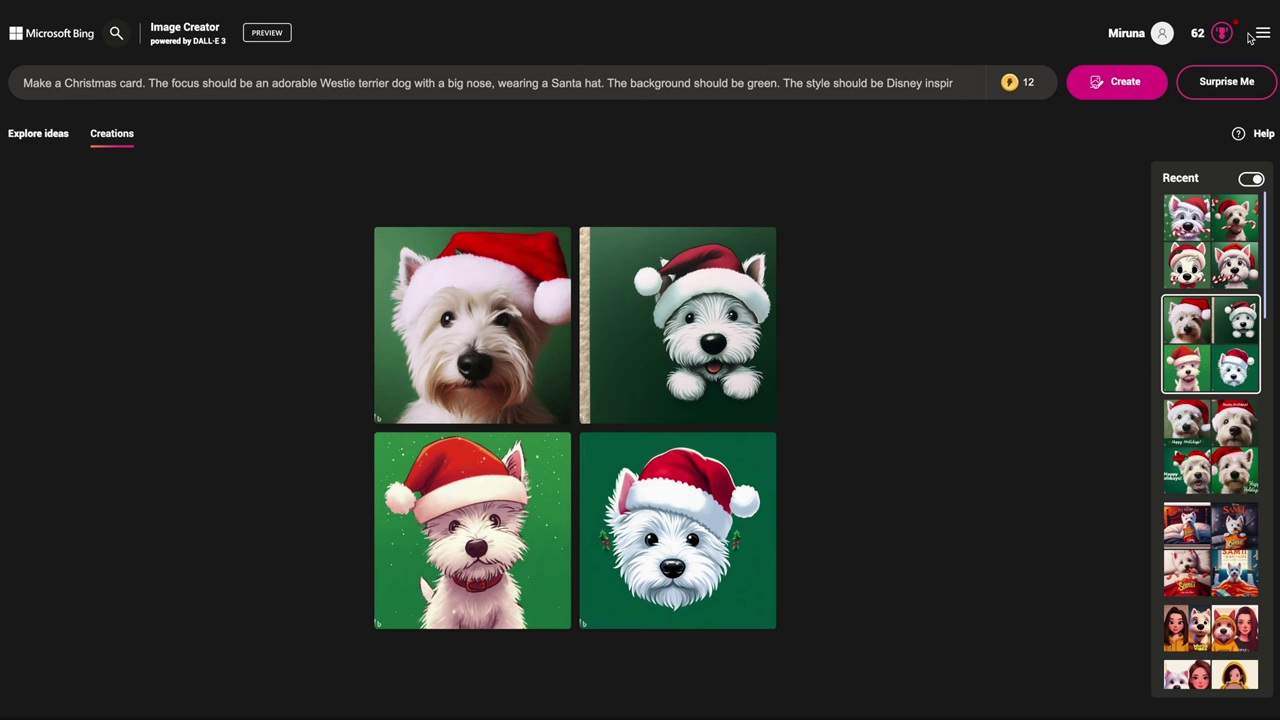
left_click(1205, 448)
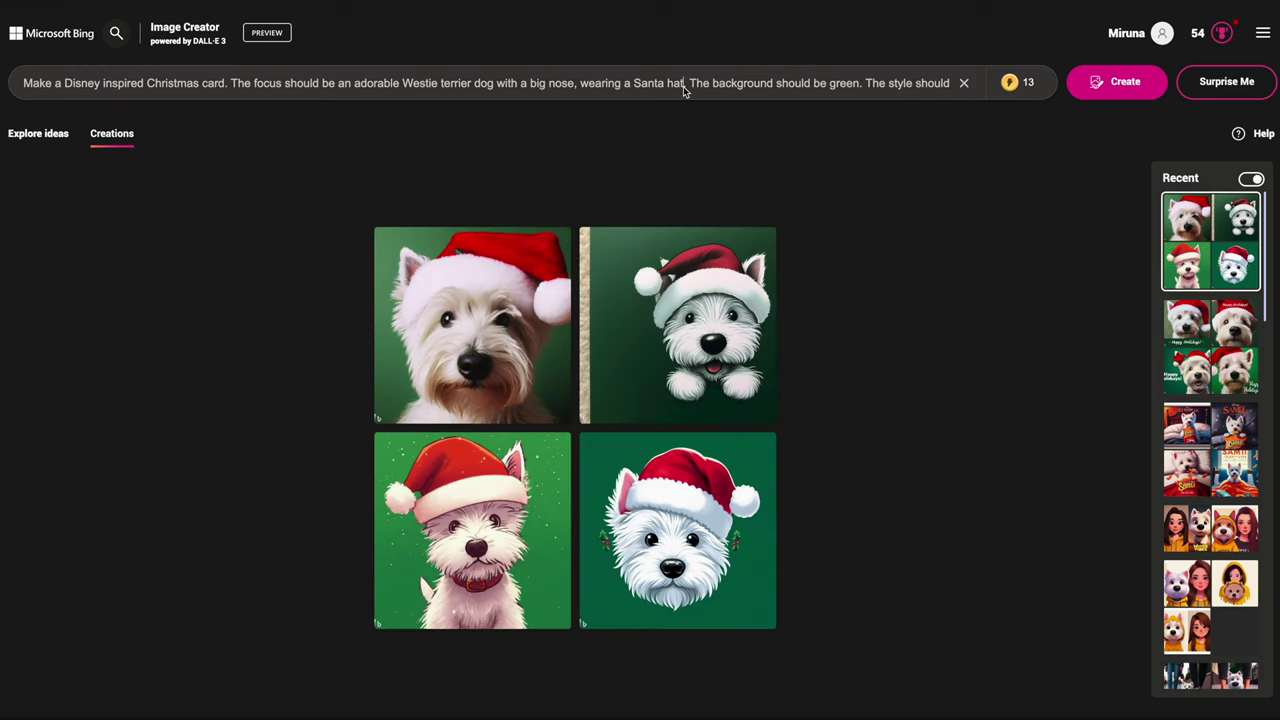
Step: Insert "and holding a candy cane" directly after "wearing a Santa hat" in the Disney-inspired card prompt
left_click(683, 86)
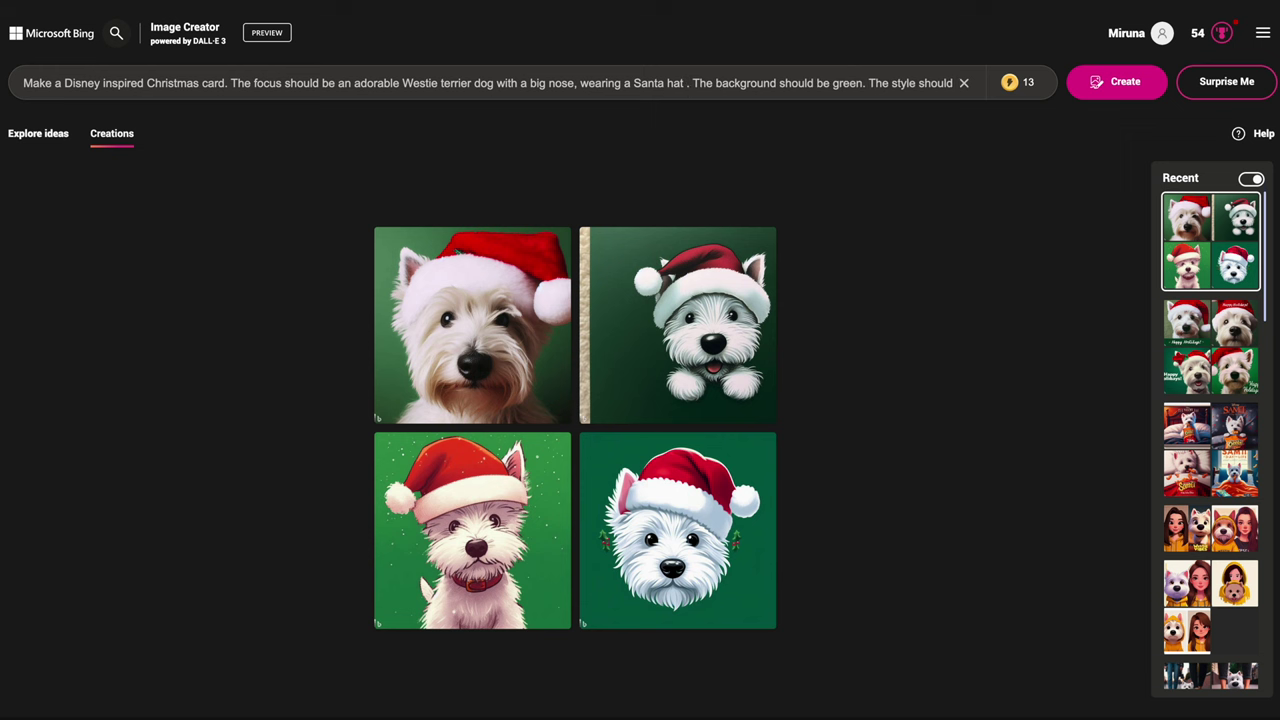
type("and holdi ")
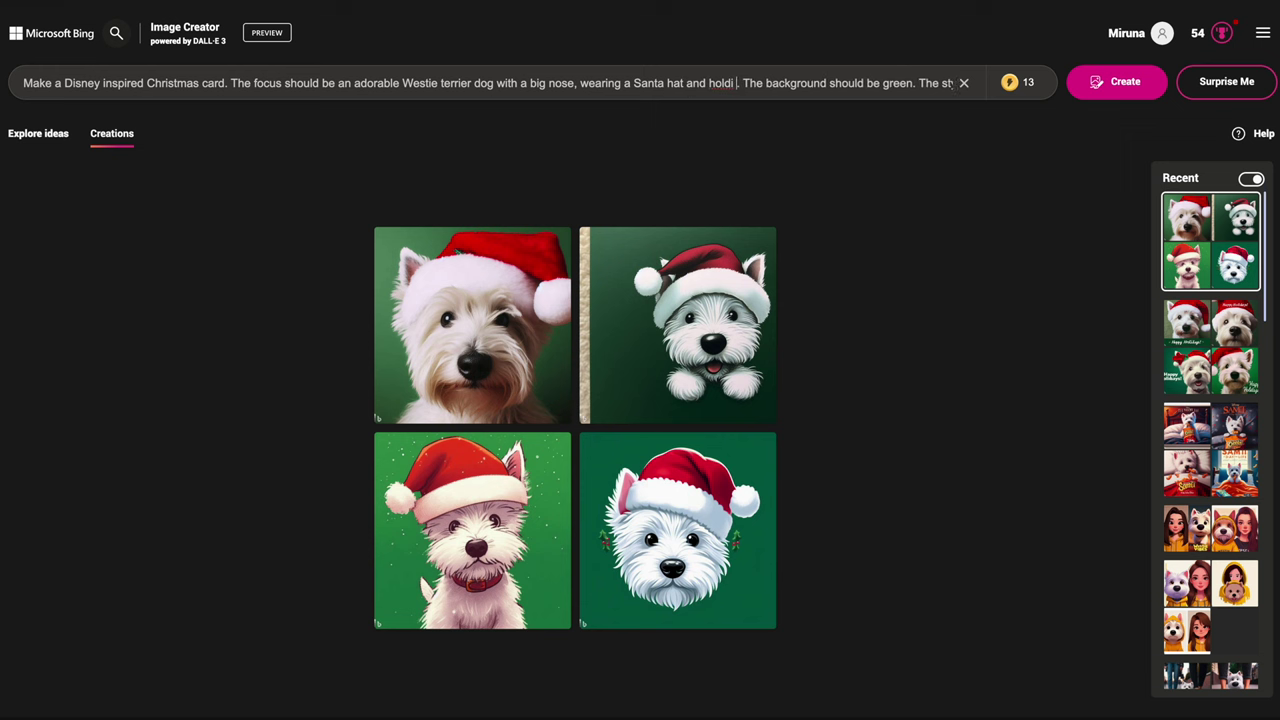
type("n")
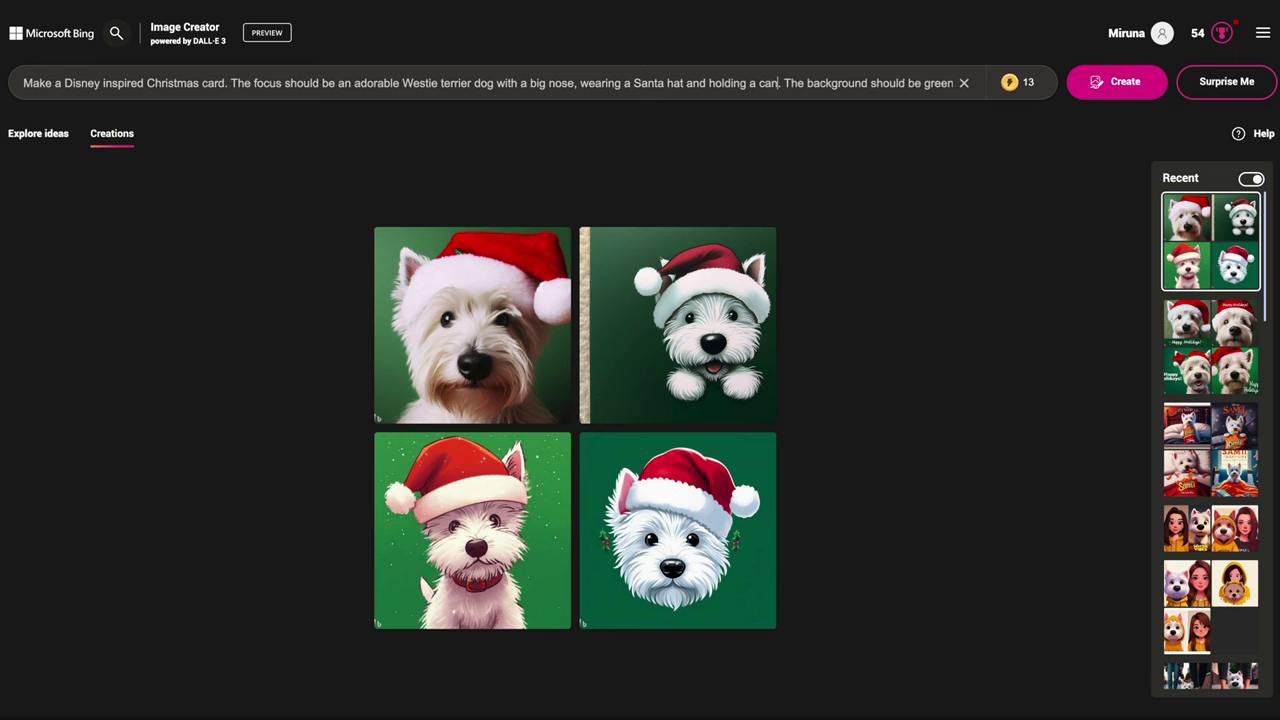
type("g a candy cane in his ")
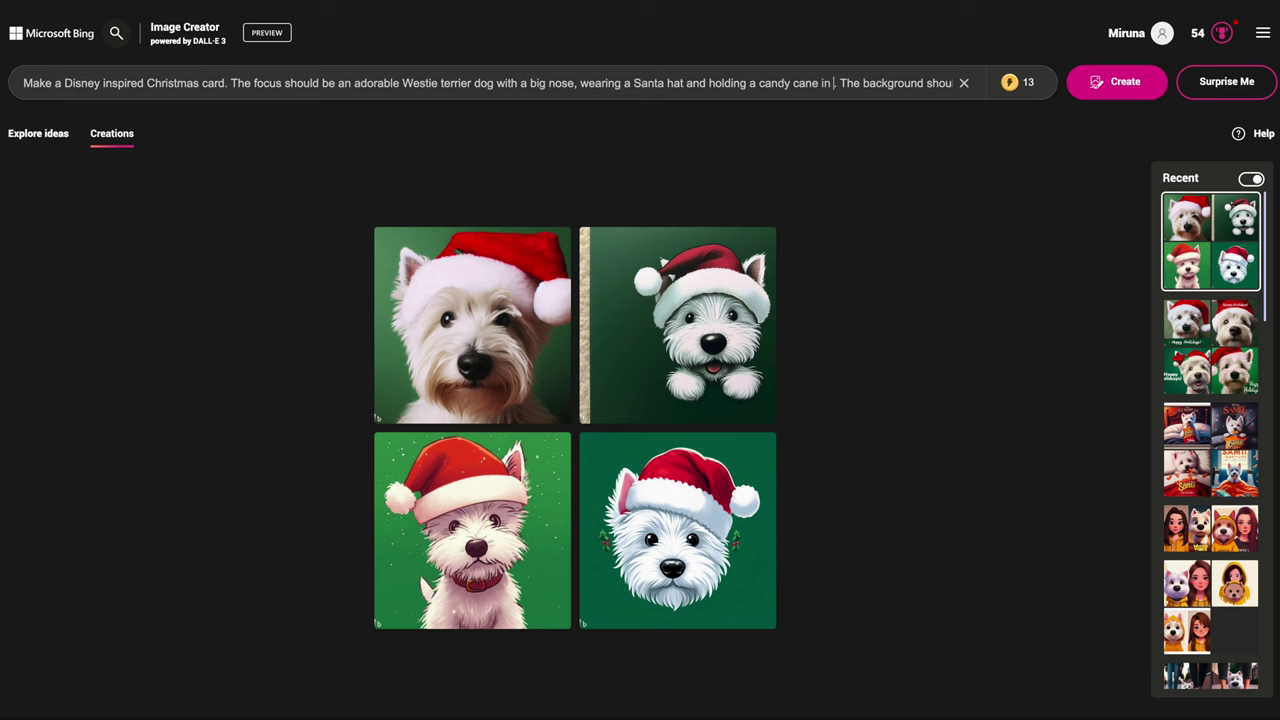
type("mouth")
key("BackSpace")
key("BackSpace")
key("BackSpace")
key("BackSpace")
key("BackSpace")
key("BackSpace")
key("BackSpace")
key("BackSpace")
key("BackSpace")
key("BackSpace")
key("BackSpace")
key("BackSpace")
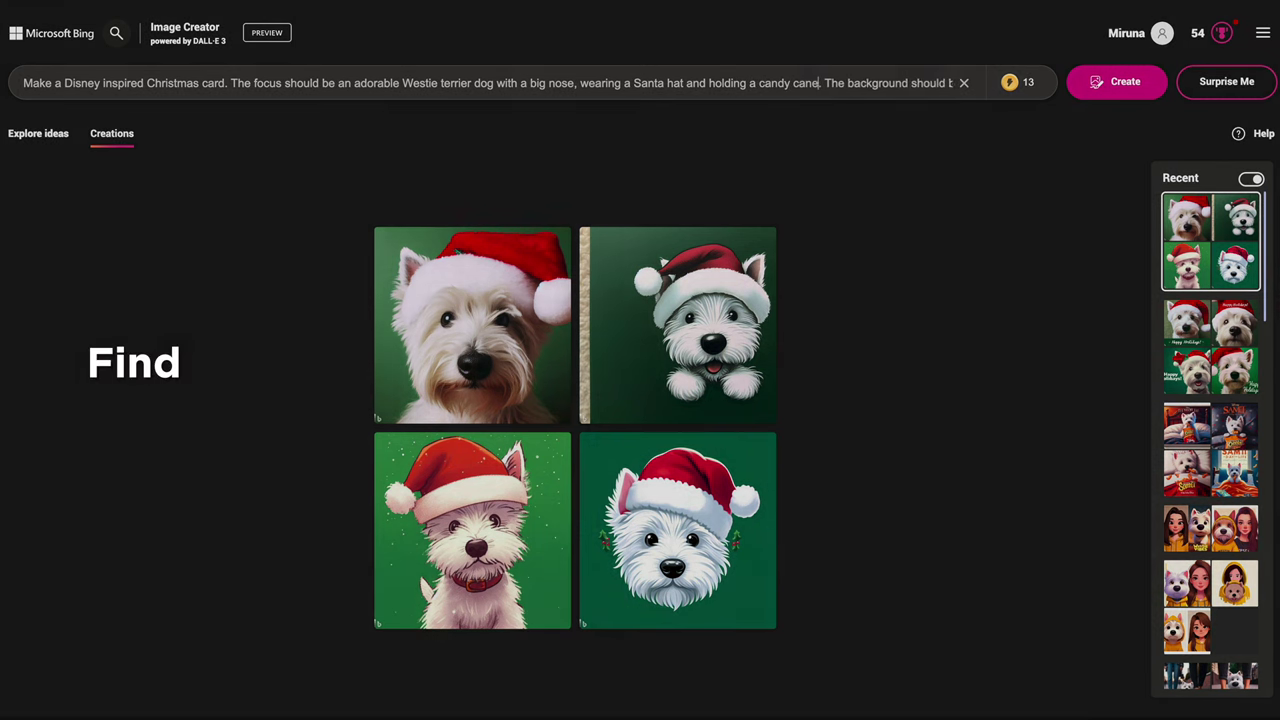
Step: Insert "in his mouth" directly after "holding a candy cane" in the Disney-inspired prompt and generate the new images
type("in his mouth")
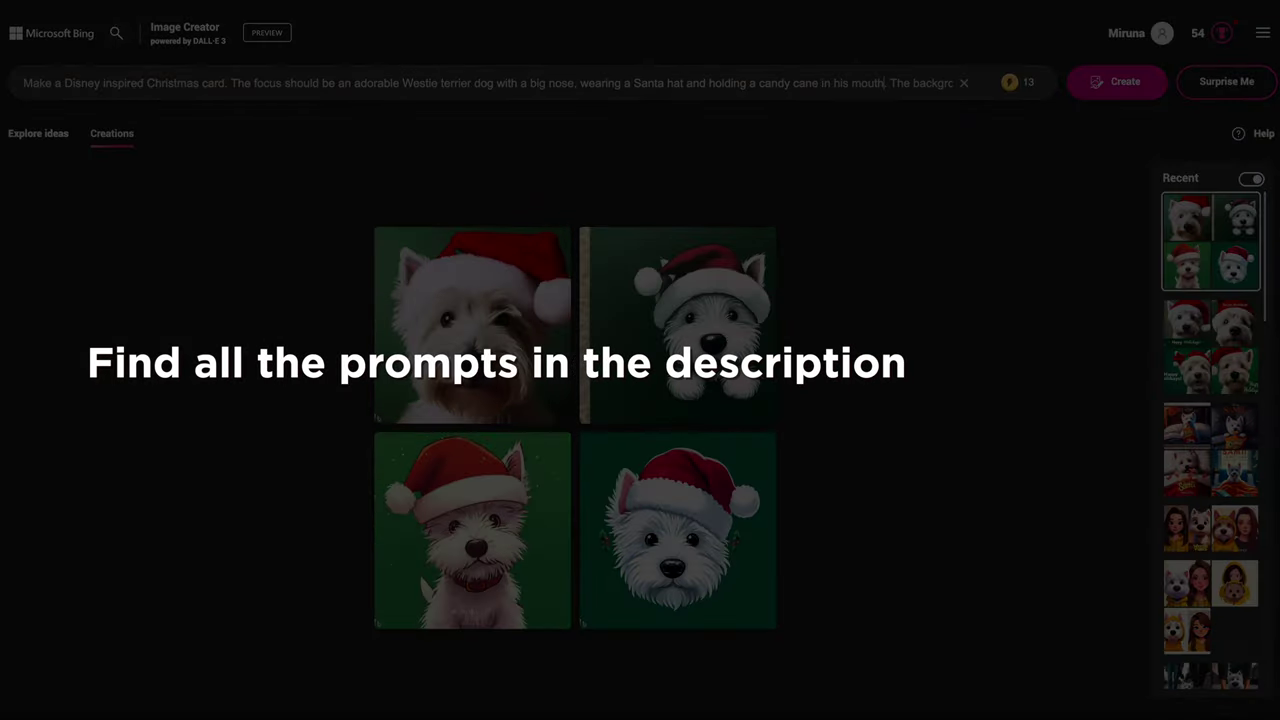
left_click_drag(763, 91, 950, 84)
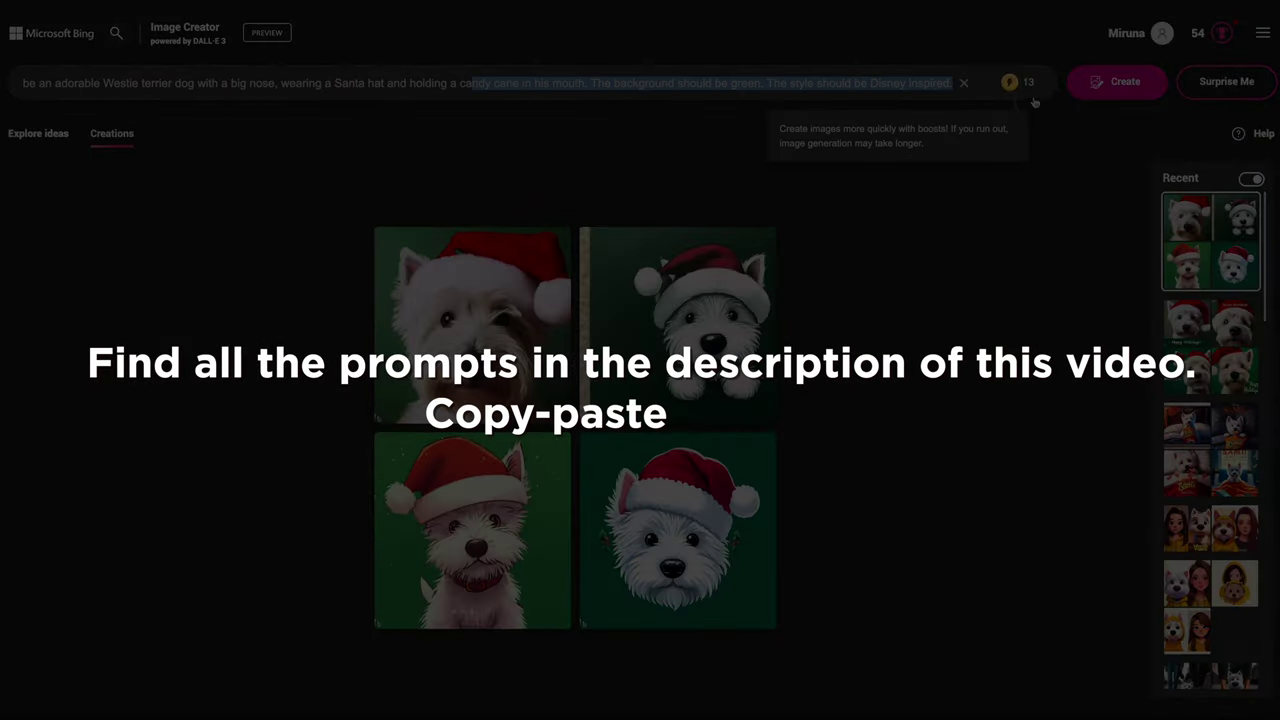
left_click(798, 78)
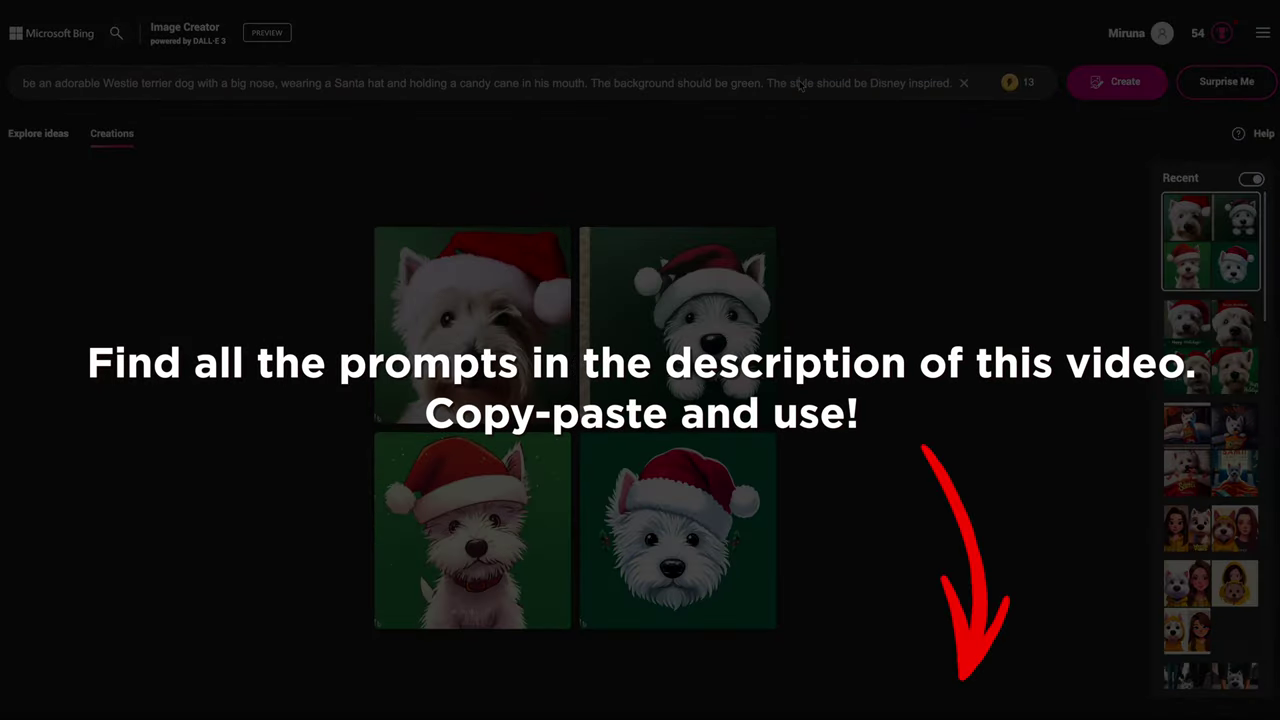
double_click(929, 84)
left_click(1117, 82)
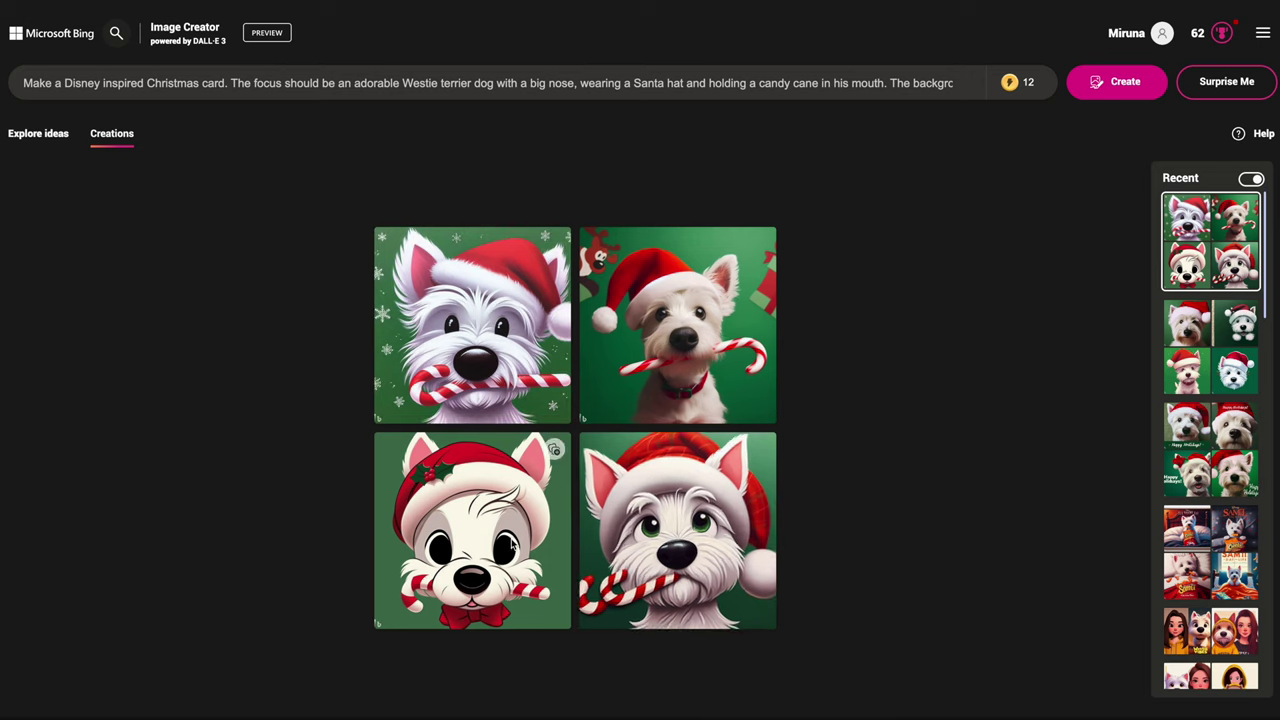
Step: Browse the candy cane results at full size, download the green-eyed Westie in the plaid Santa hat and close the viewer
left_click(463, 411)
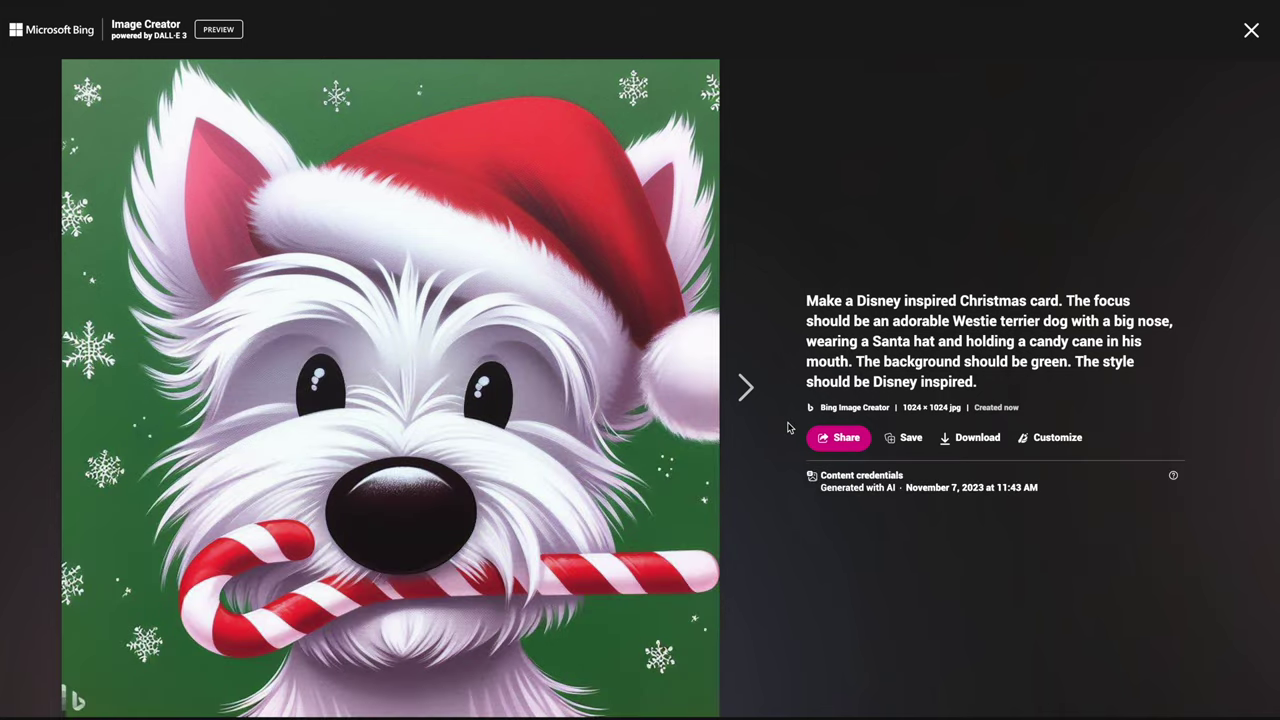
left_click(740, 389)
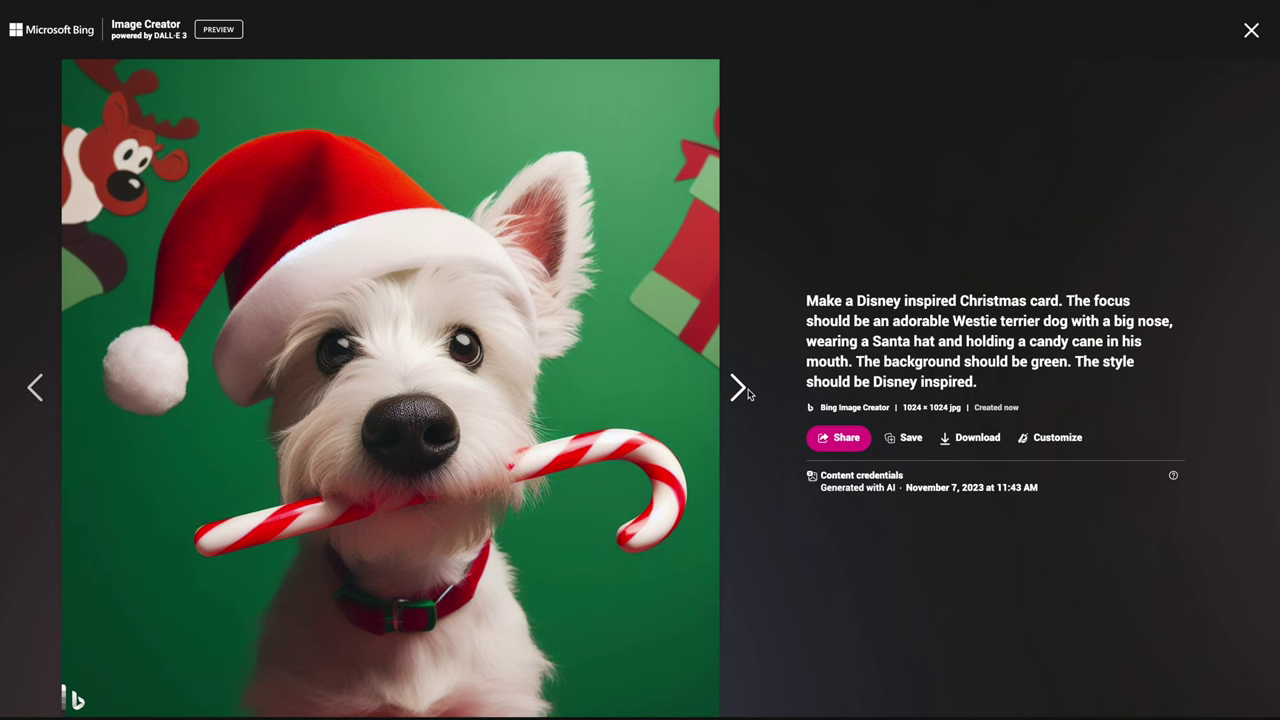
left_click(740, 389)
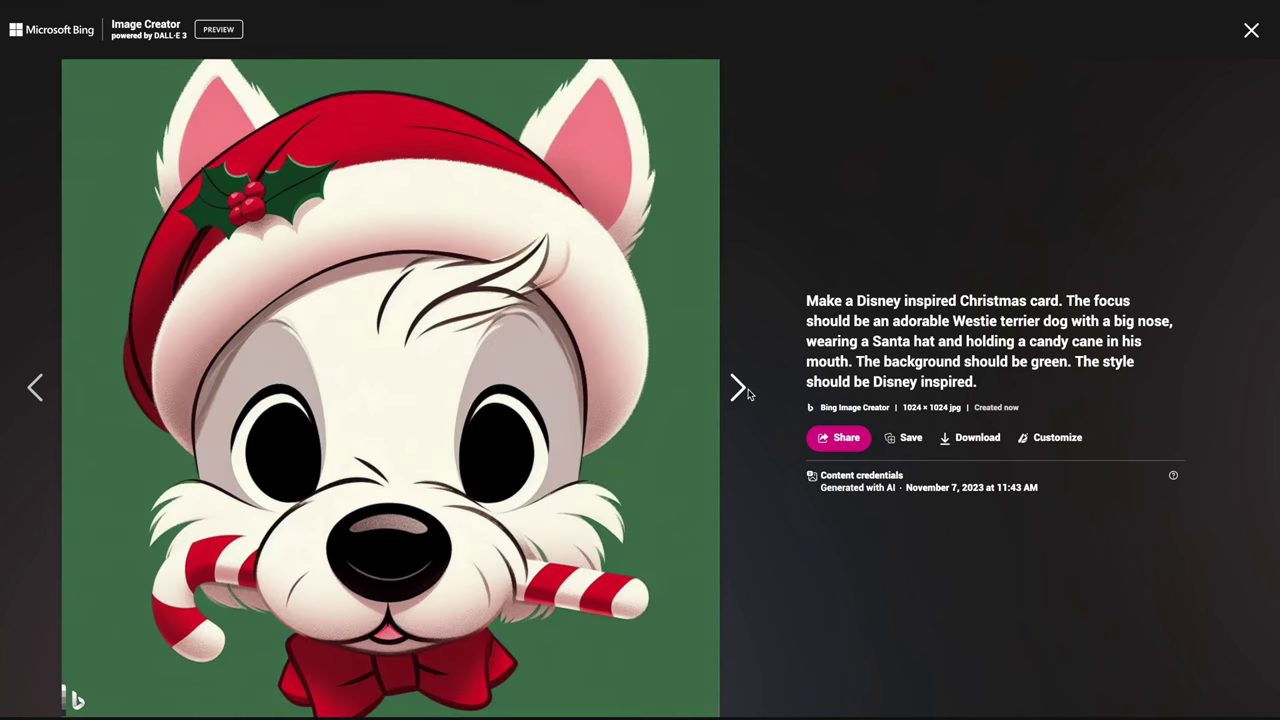
left_click(740, 389)
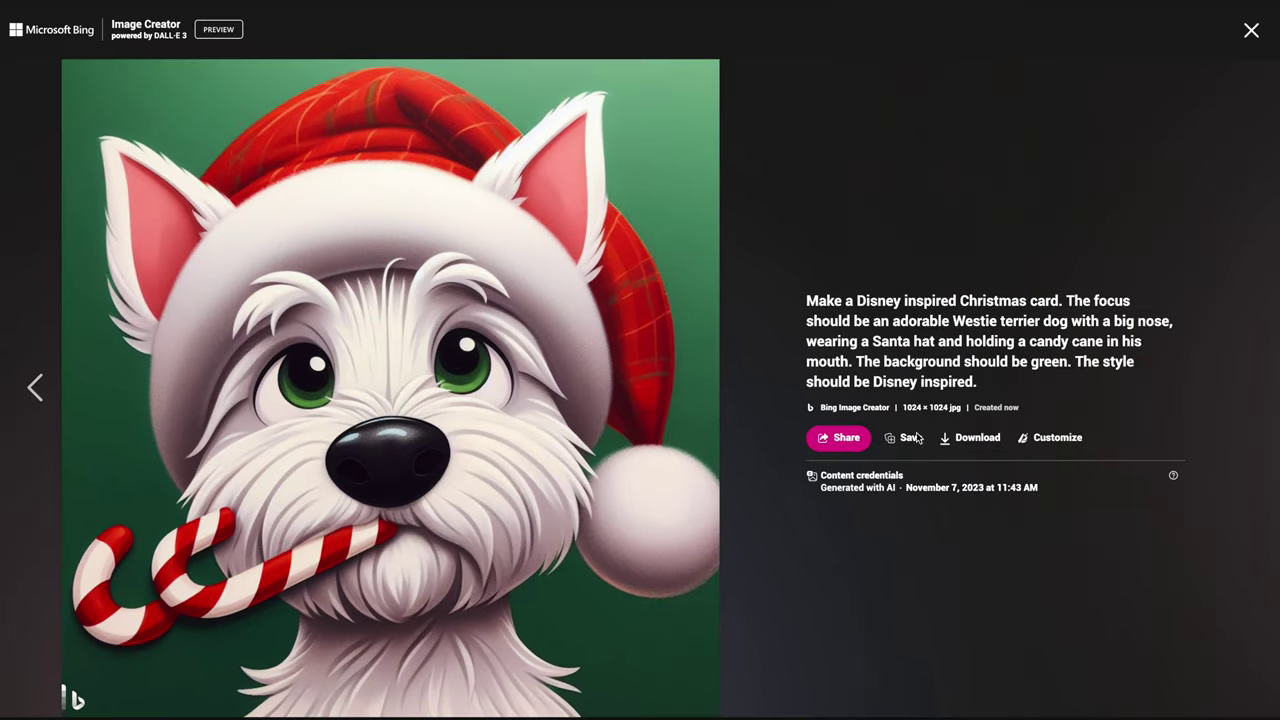
left_click(975, 438)
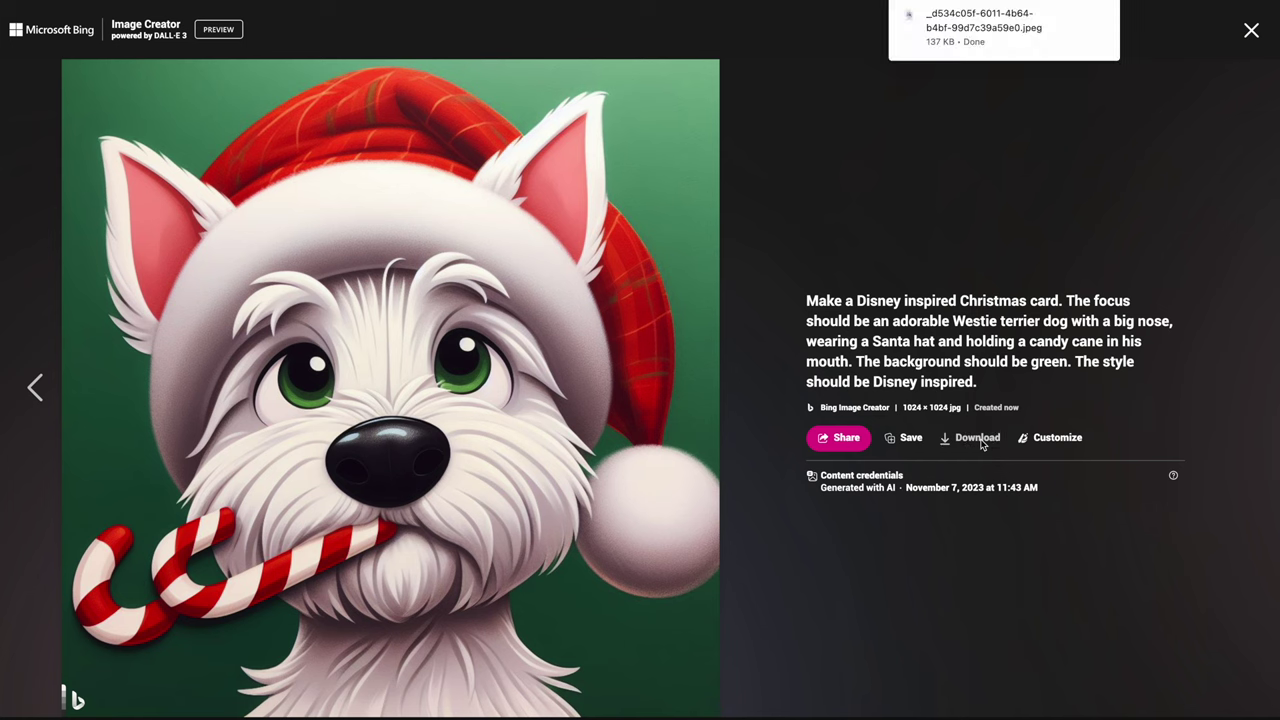
key("Escape")
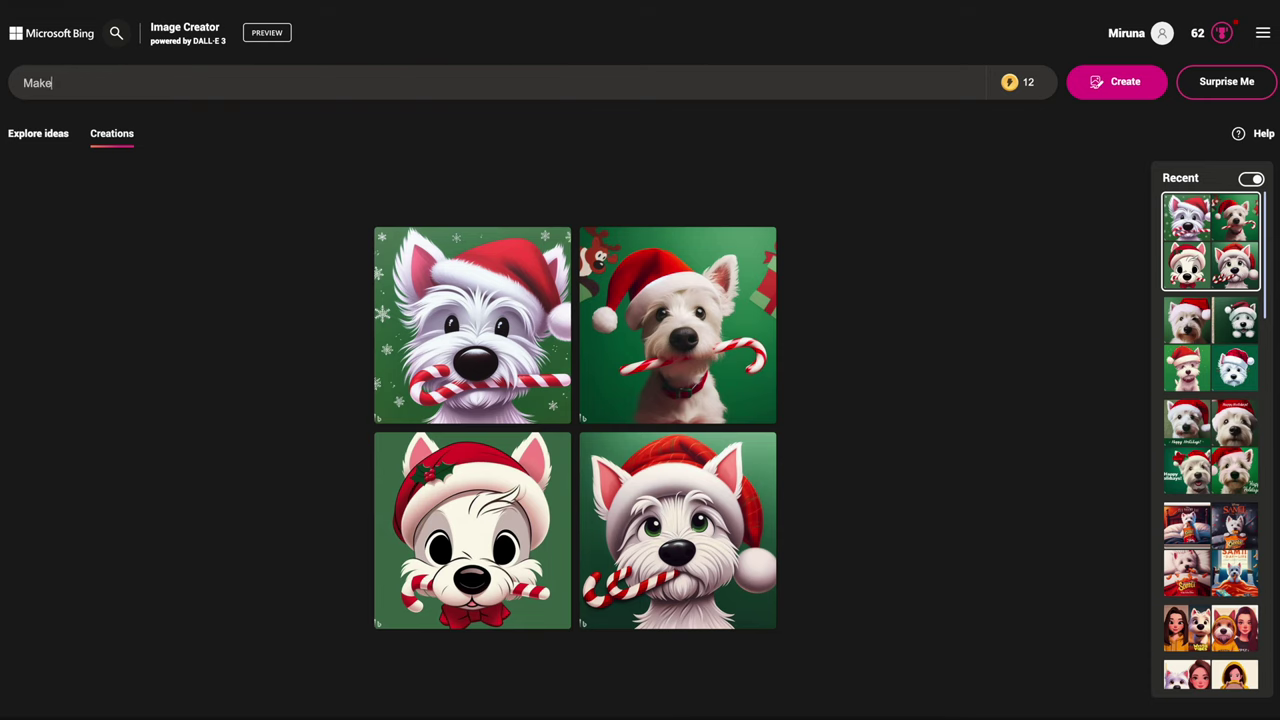
Step: Replace the prompt with "Make a Pixar-style Christmas card. The focus should be an adorable Westie terrier dog with a big nose,"
type("Pixar-style image")
key("BackSpace")
key("BackSpace")
key("BackSpace")
key("BackSpace")
key("BackSpace")
key("BackSpace")
type("Christmas card. The focus should be an adorable Westie terrier dog with a big nose.")
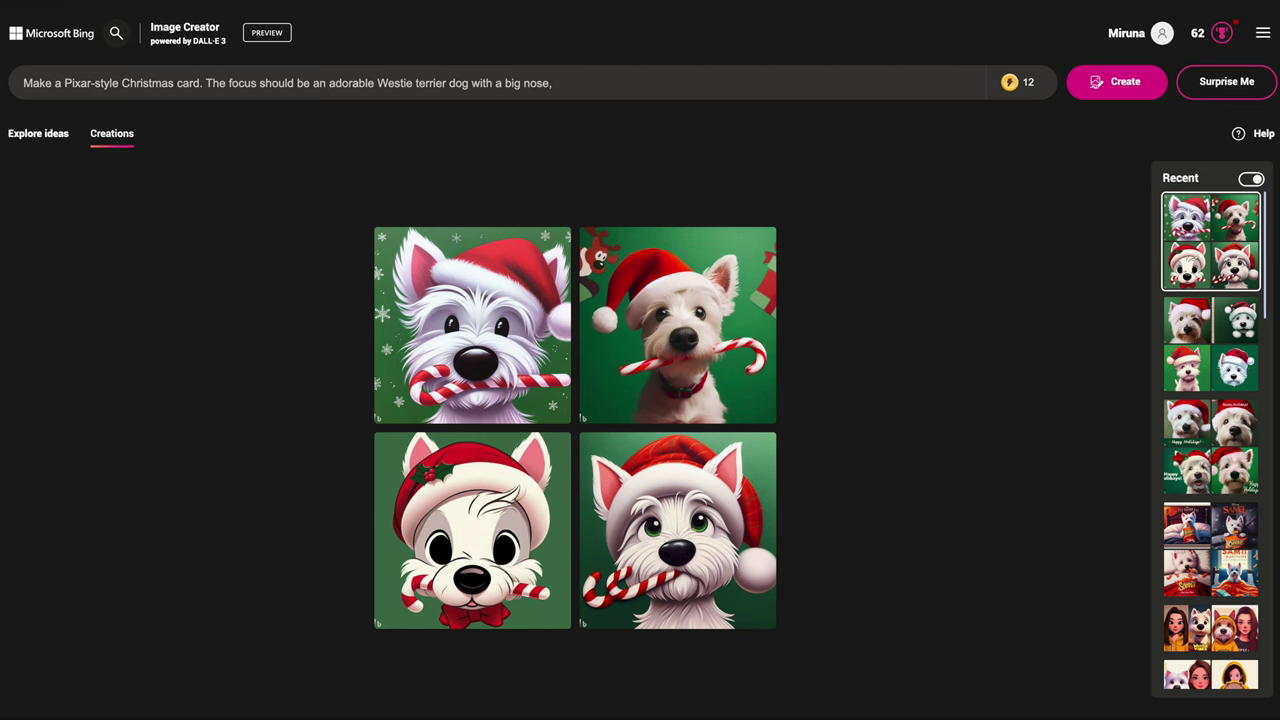
Step: Finish the Pixar-style prompt with "wearing a Santa hat and holding a candy cane in his mouth. The background should be green." and generate images
type(" wearing a Santa hat and holding a candy cane in his mouth. The background s")
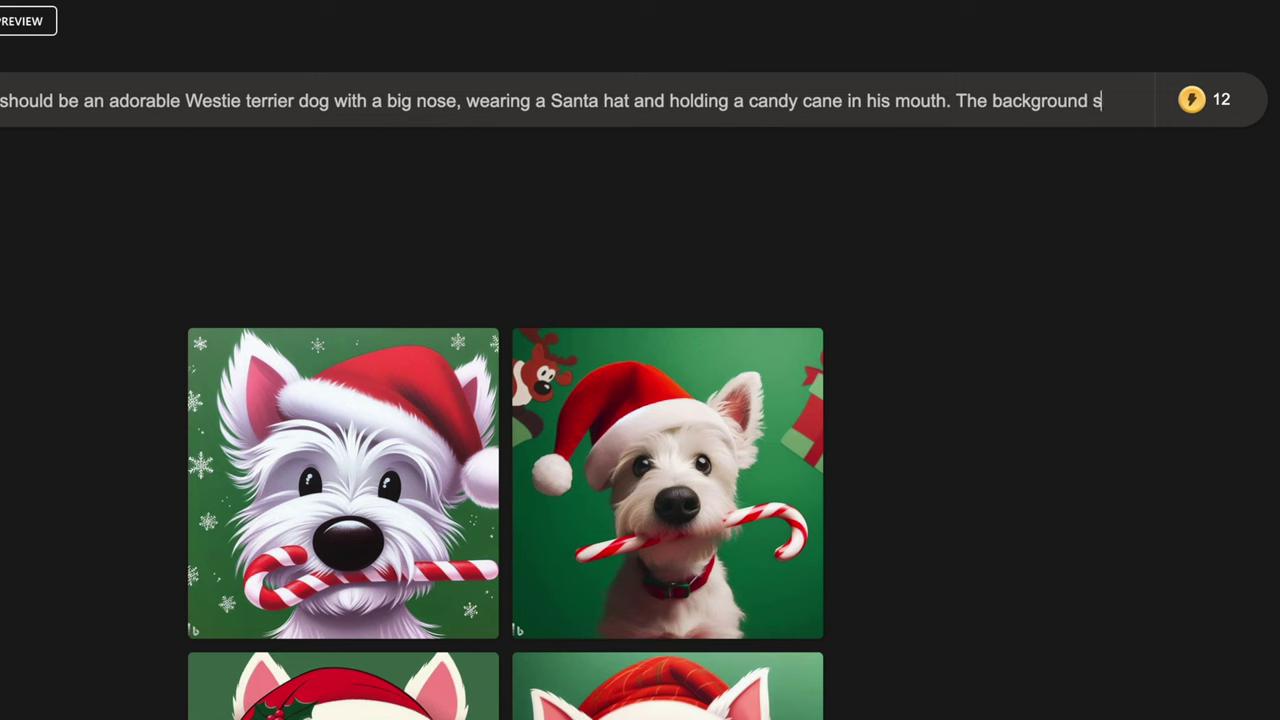
type("hould b")
type("e")
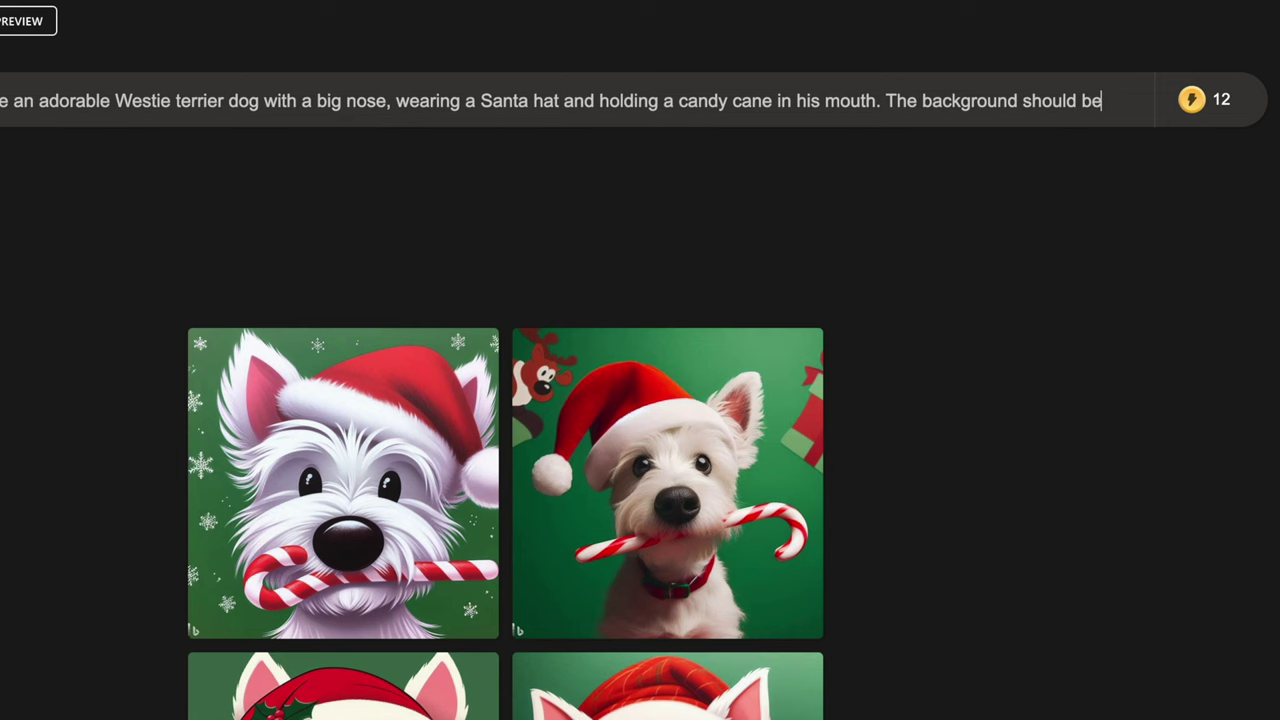
type(" gree")
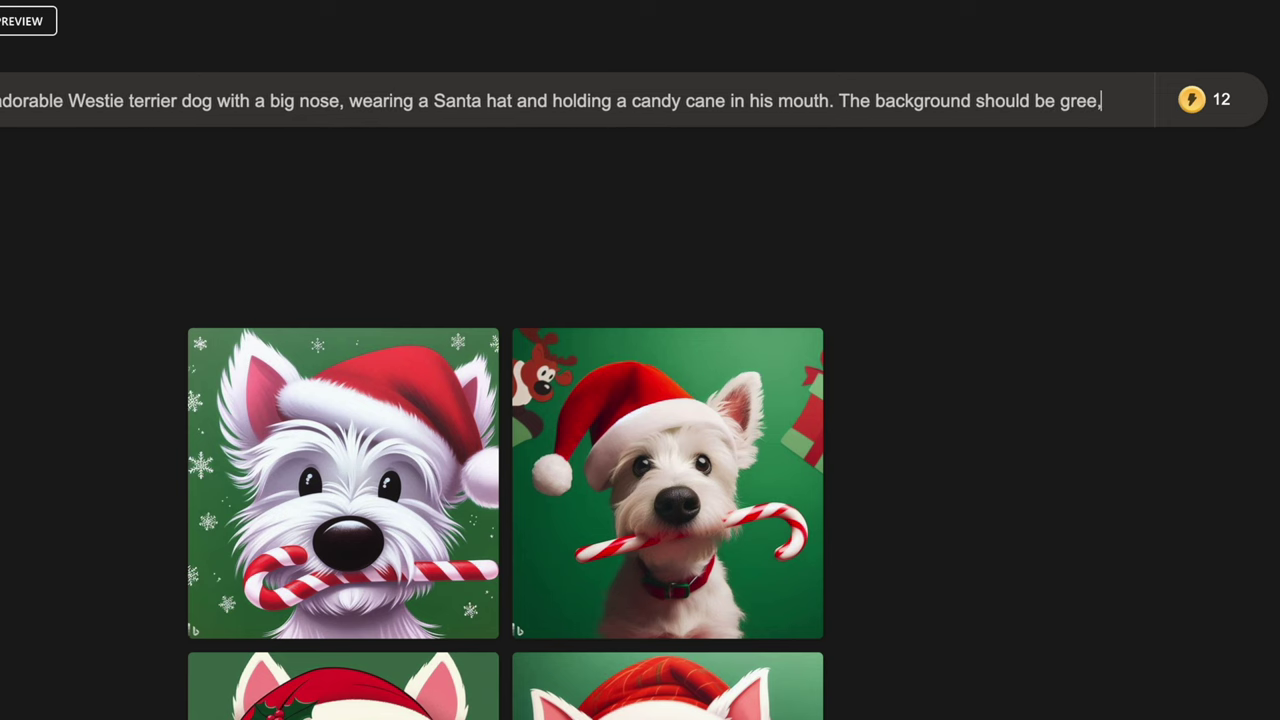
type("n a")
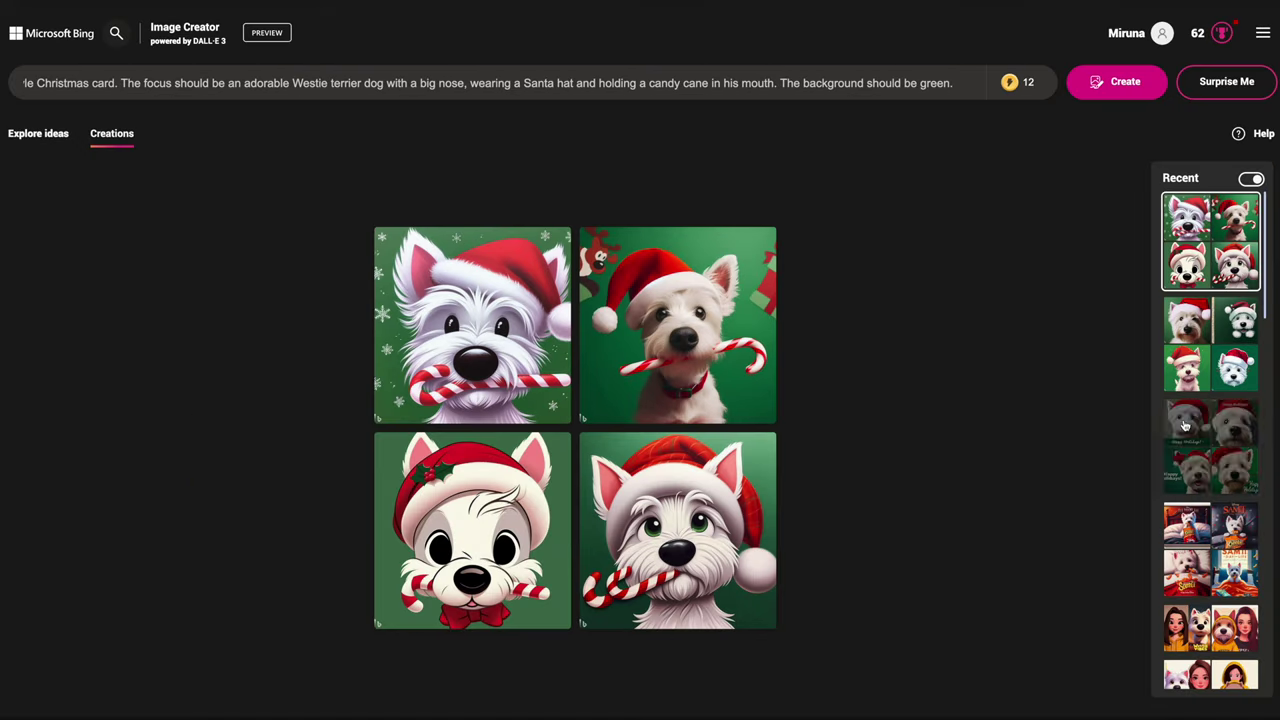
left_click(1124, 81)
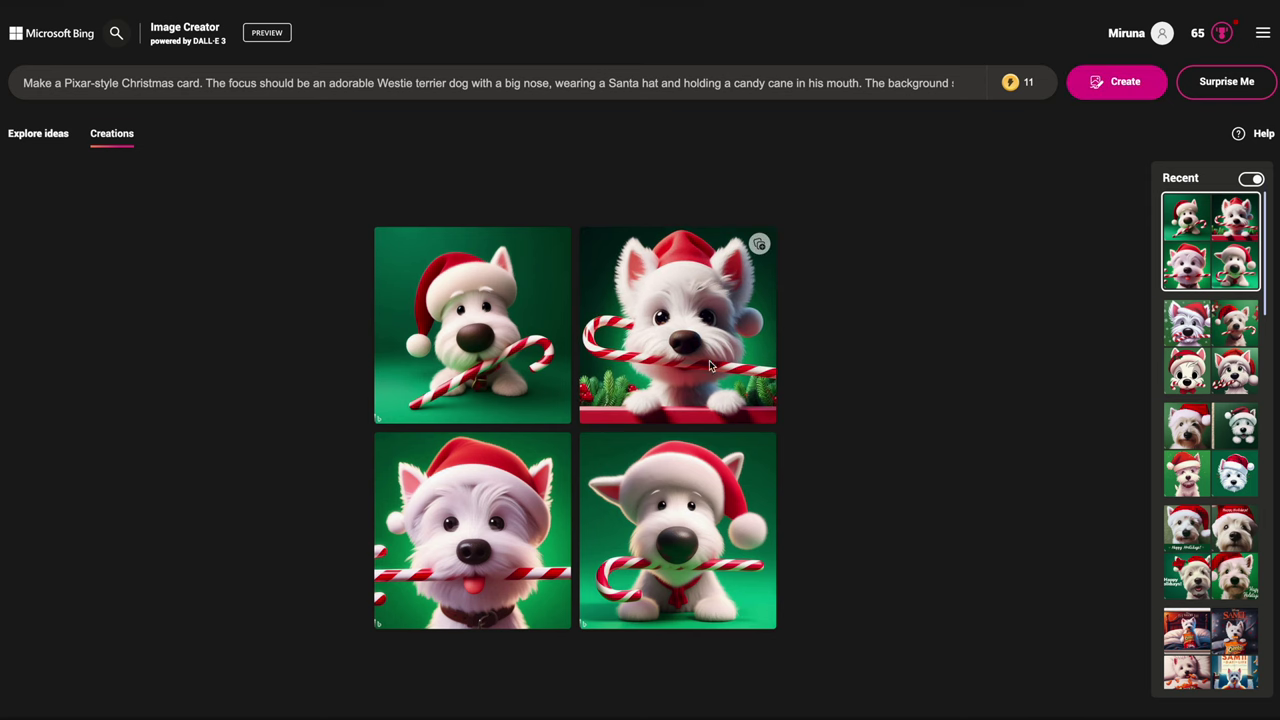
Step: Download the Pixar-style Westie with pine branches and a red ledge, view the remaining results at full size and close the viewer
left_click(757, 394)
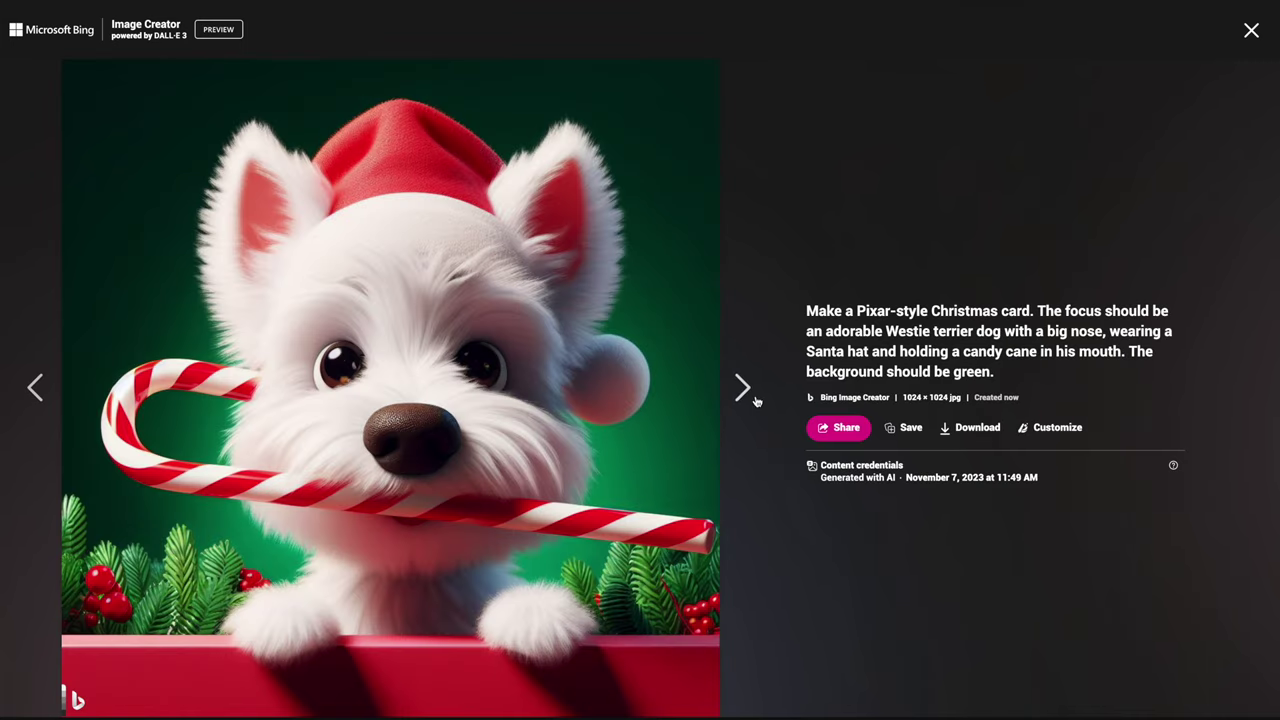
left_click(978, 427)
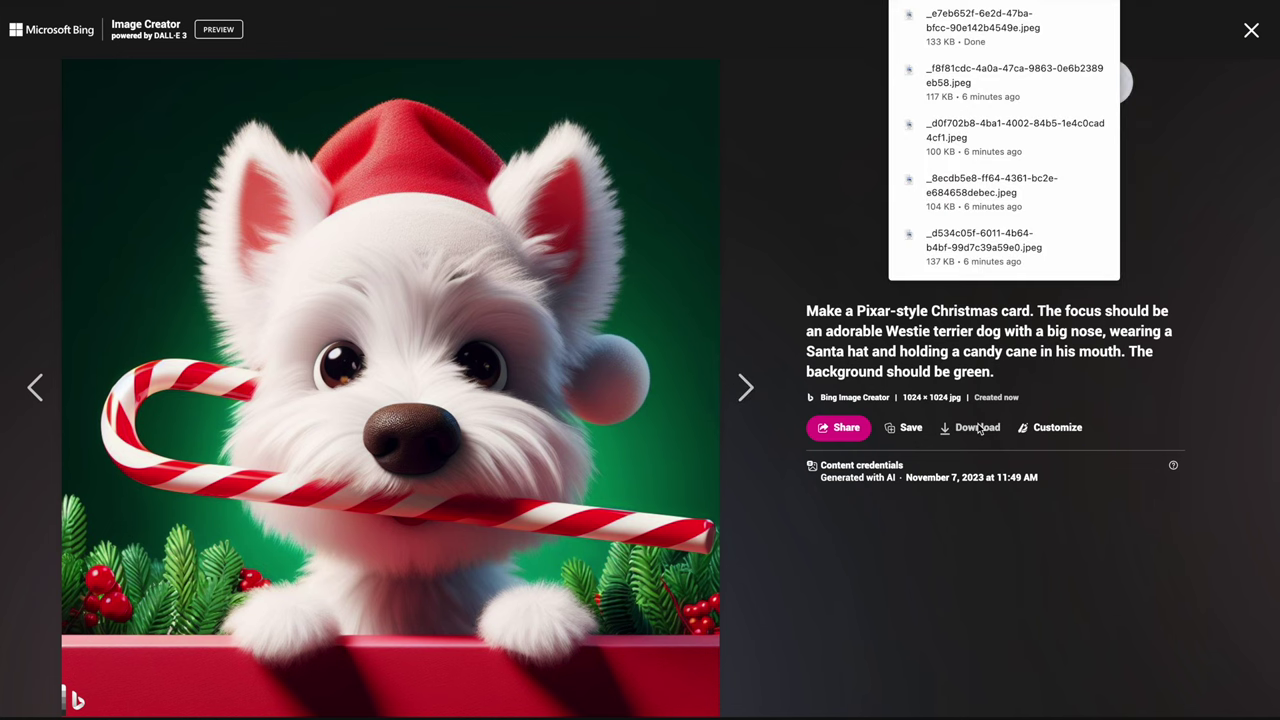
left_click(738, 388)
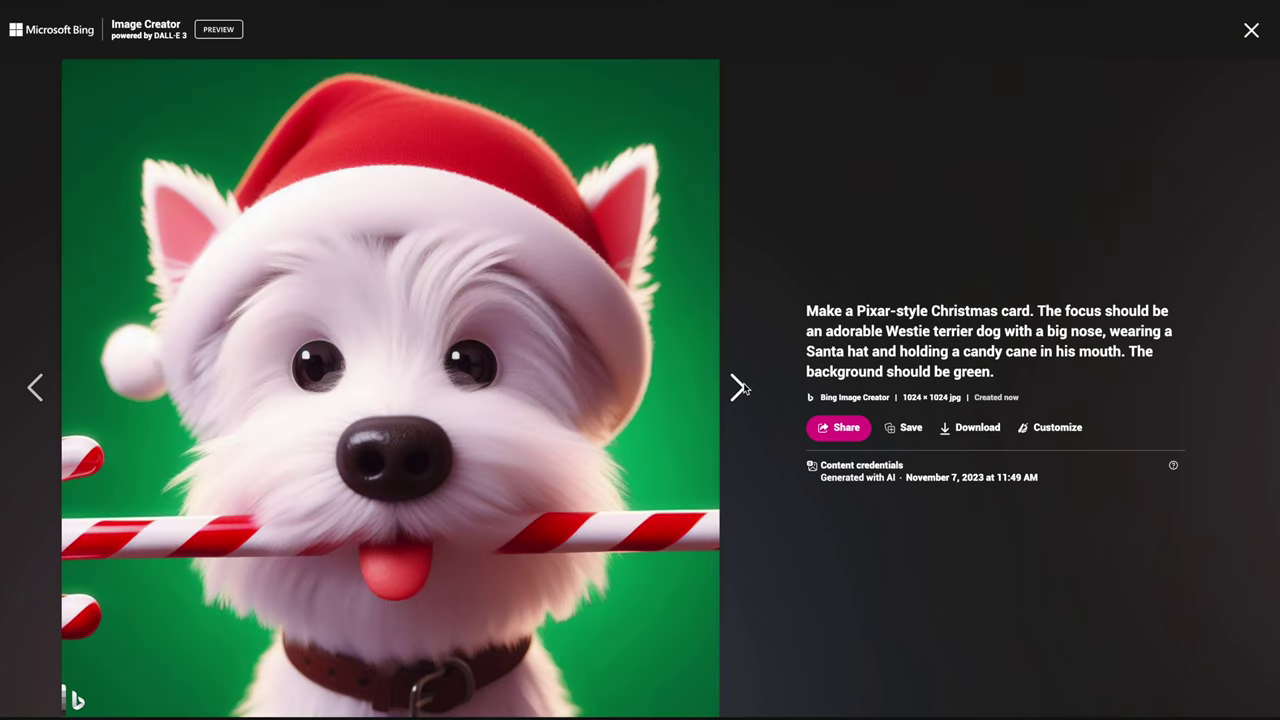
left_click(743, 388)
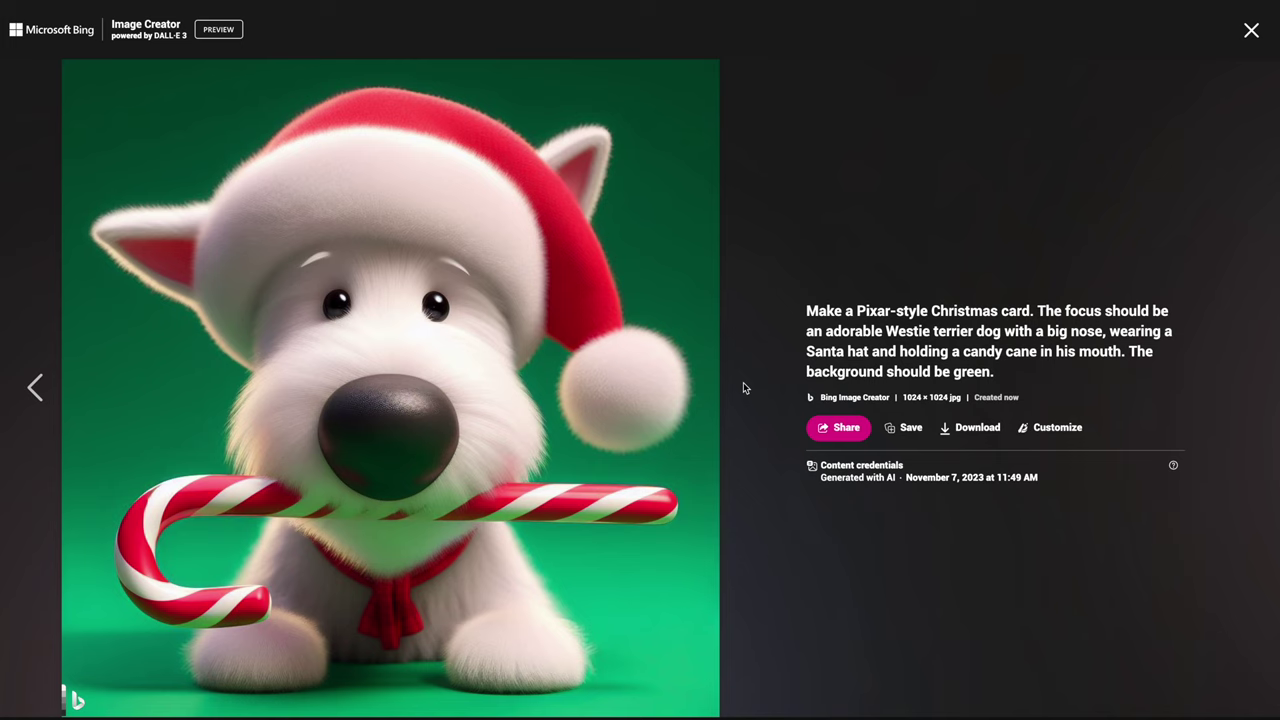
key("Escape")
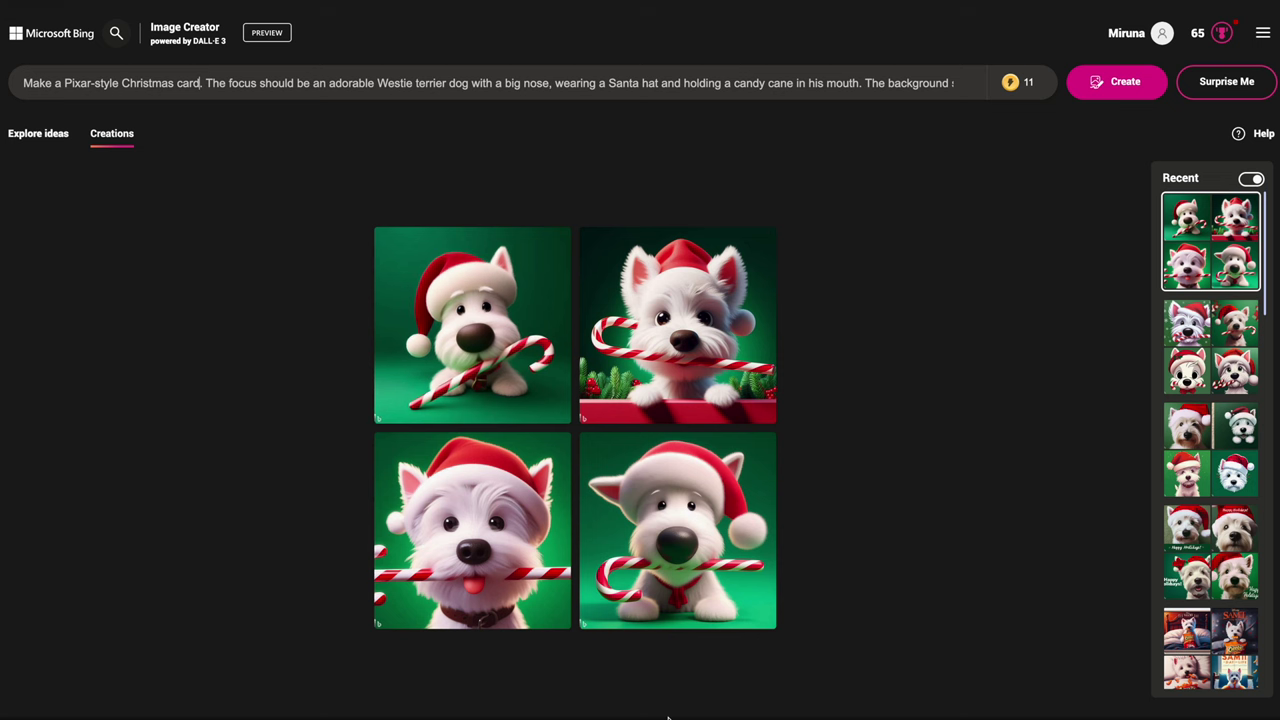
Step: Insert 'with the title "Merry Christmas"' directly after "Christmas card" in the Pixar-style prompt
left_click(204, 87)
type("with the ")
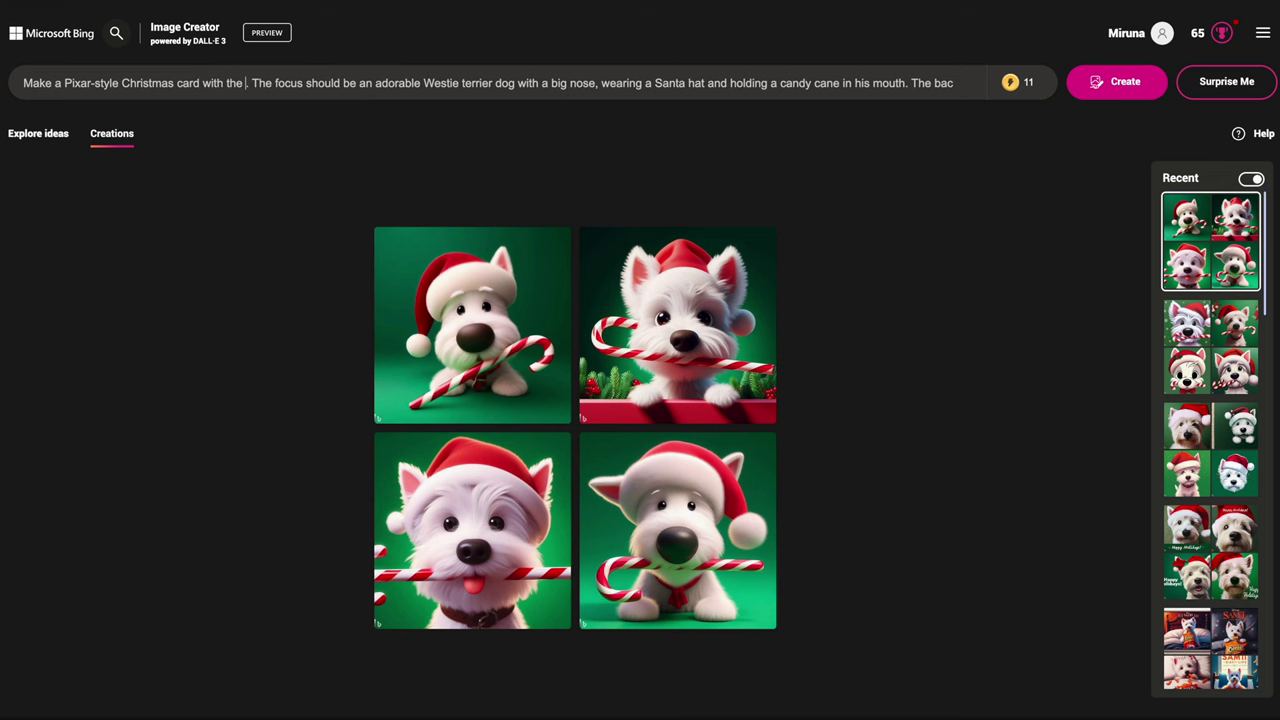
type("title \"")
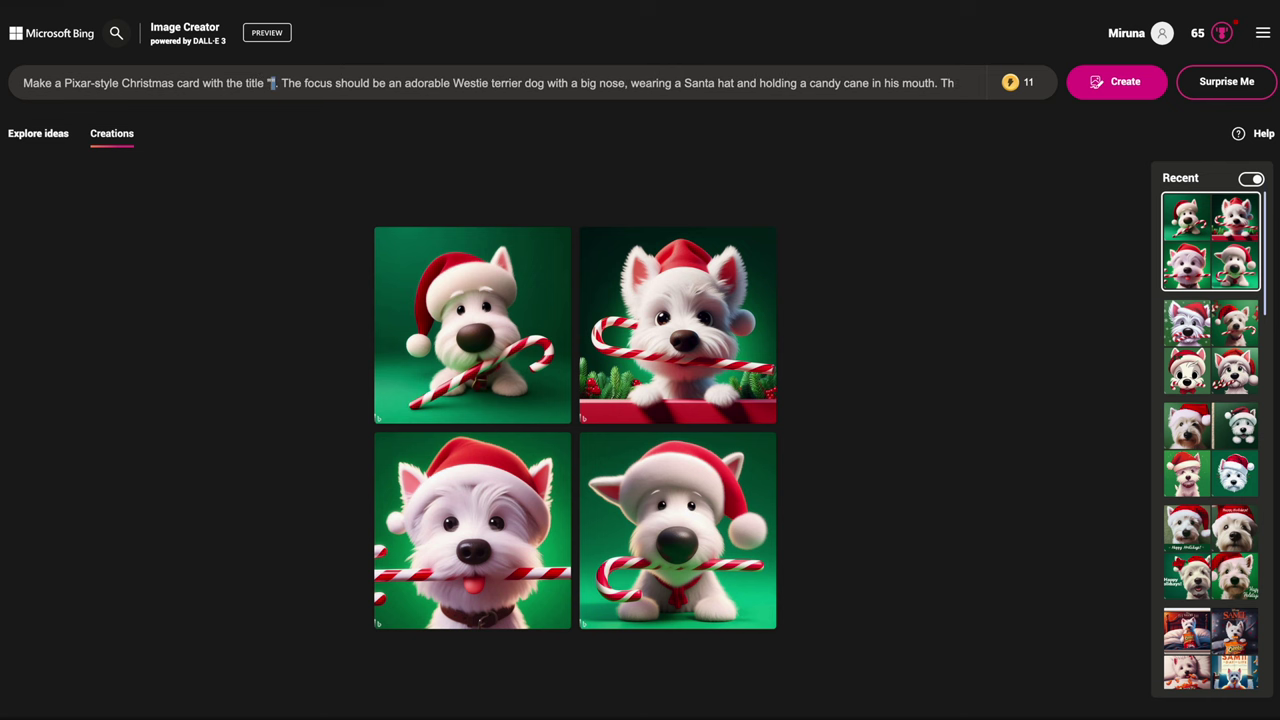
type("Merry Chir")
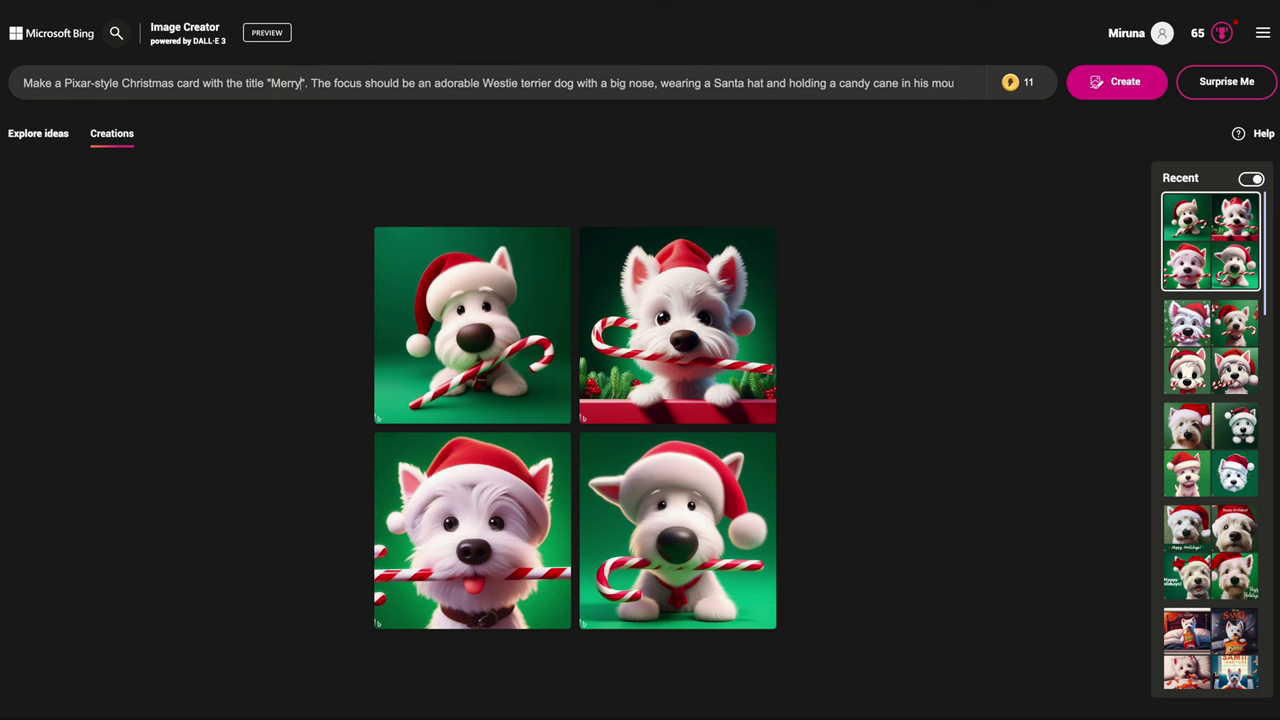
type("stmas")
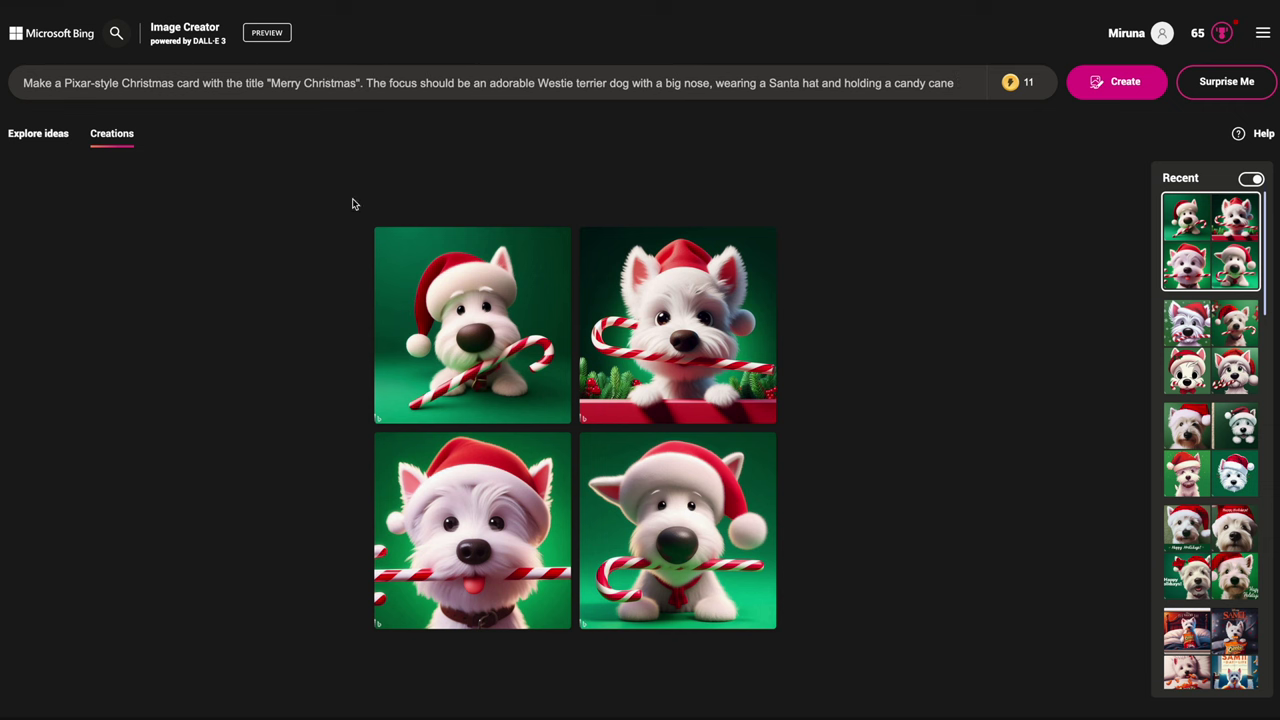
Step: Change the prompt's last sentence to "The background should be Christmas inspired." and generate the new images
key("ctrl+a")
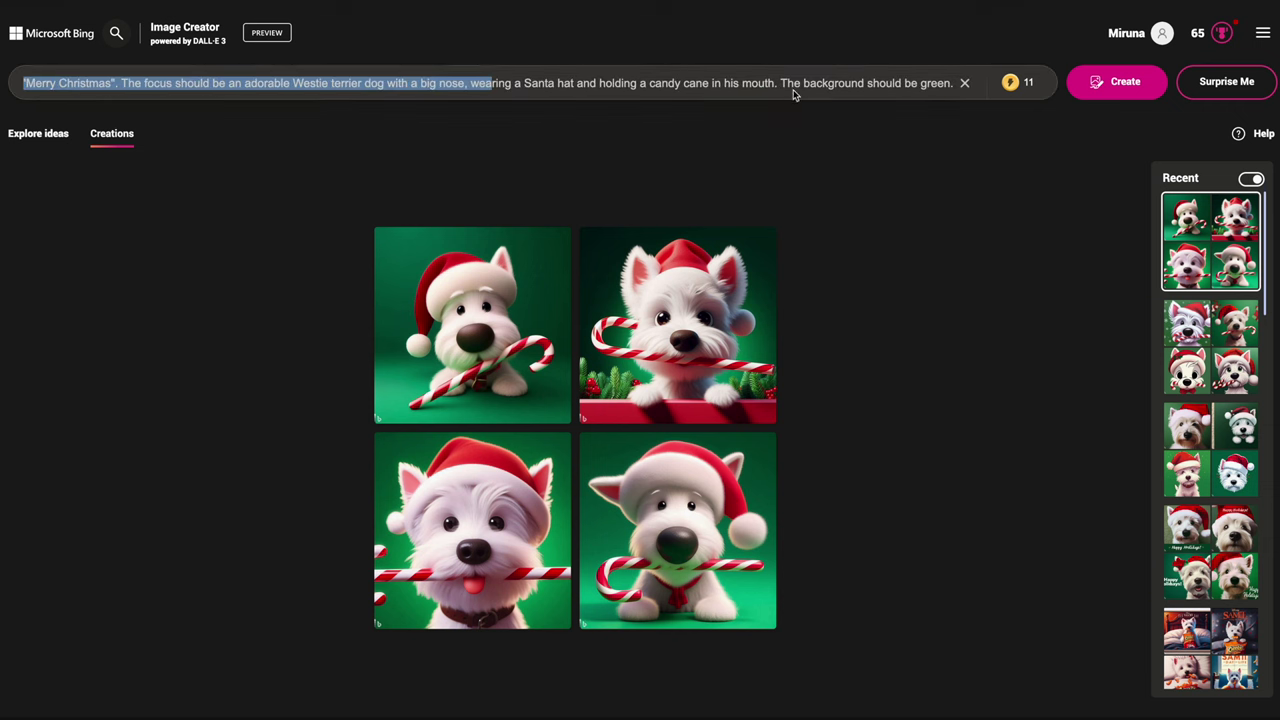
left_click(794, 90)
type("C")
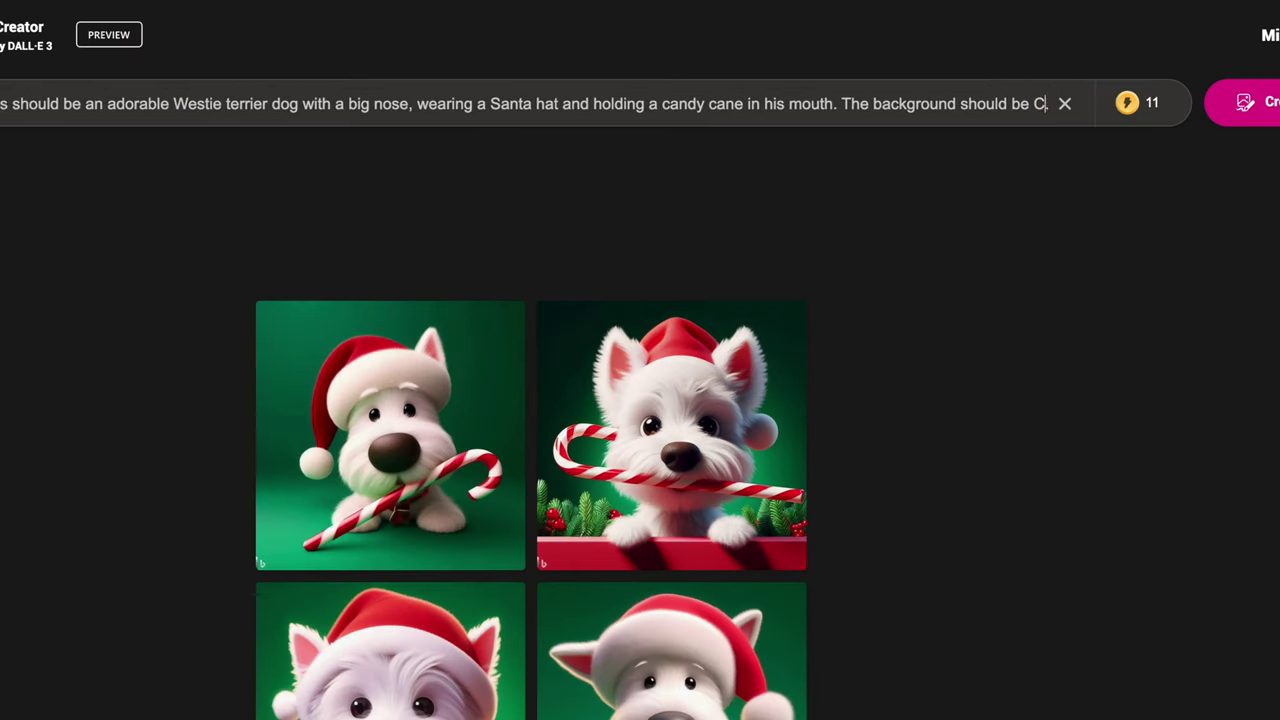
type("hristmas inspired")
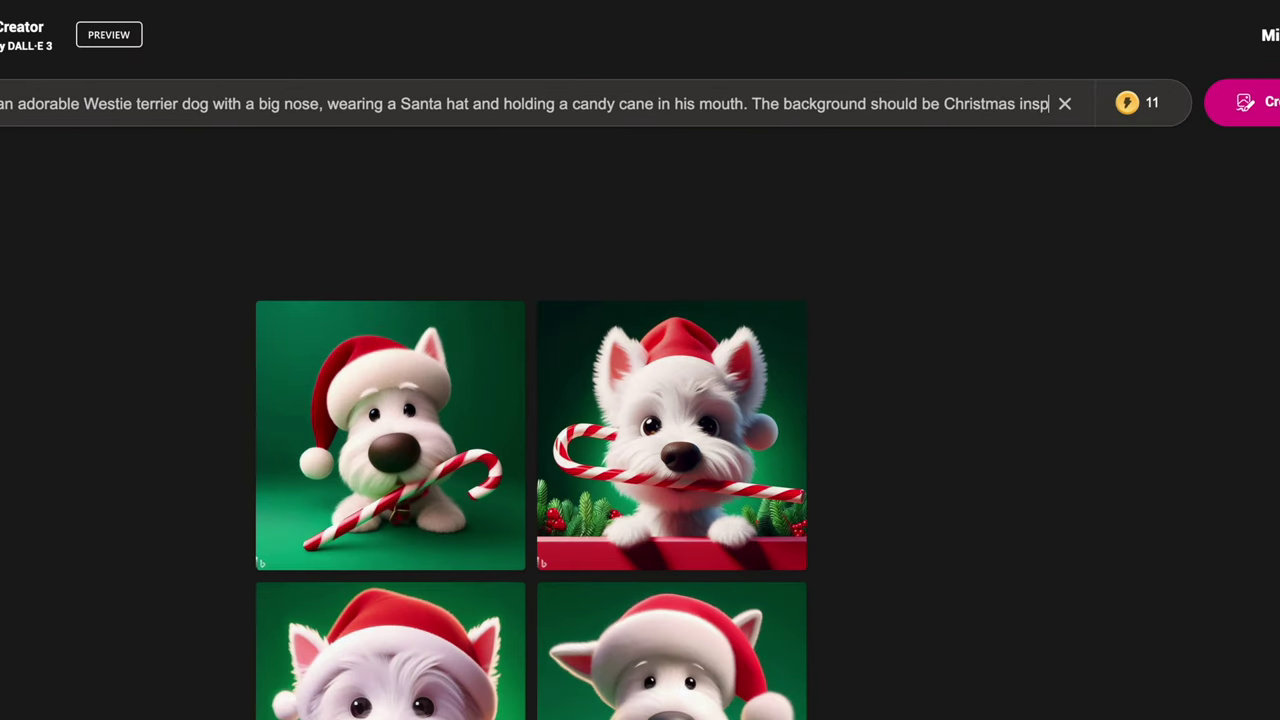
double_click(1023, 103)
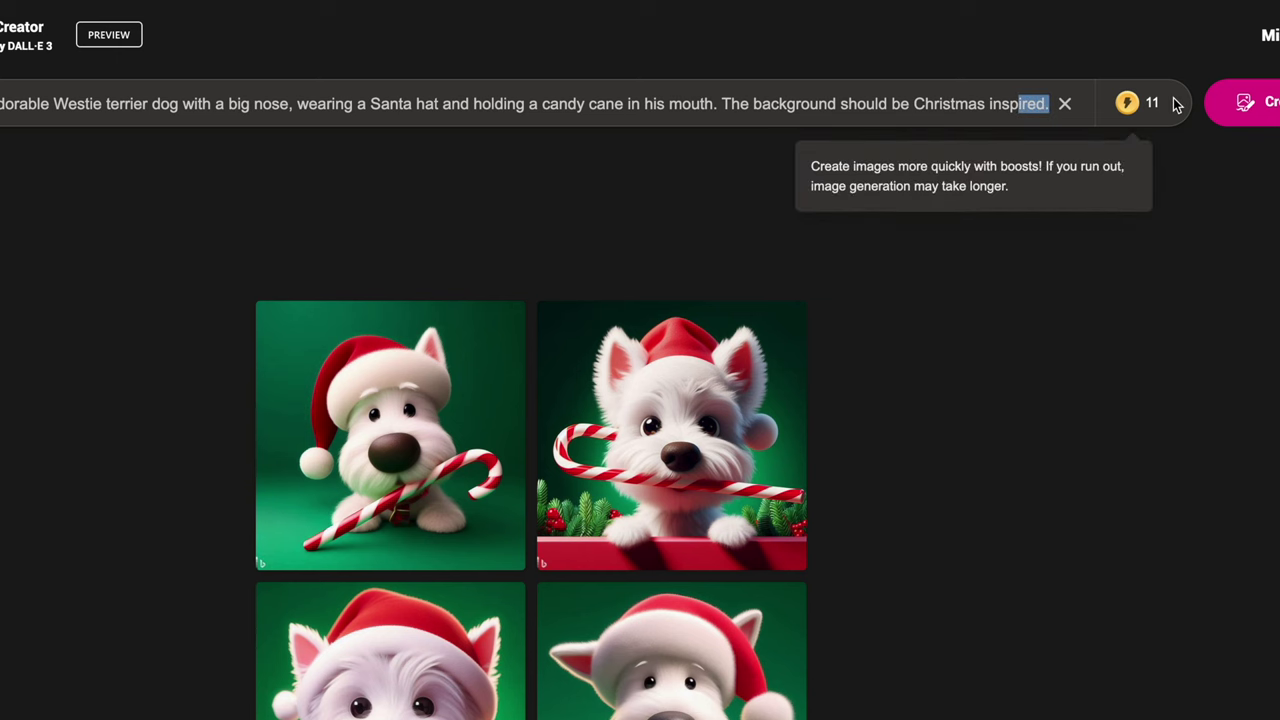
key("End")
type(".")
mouse_move(1125, 103)
left_click(1237, 120)
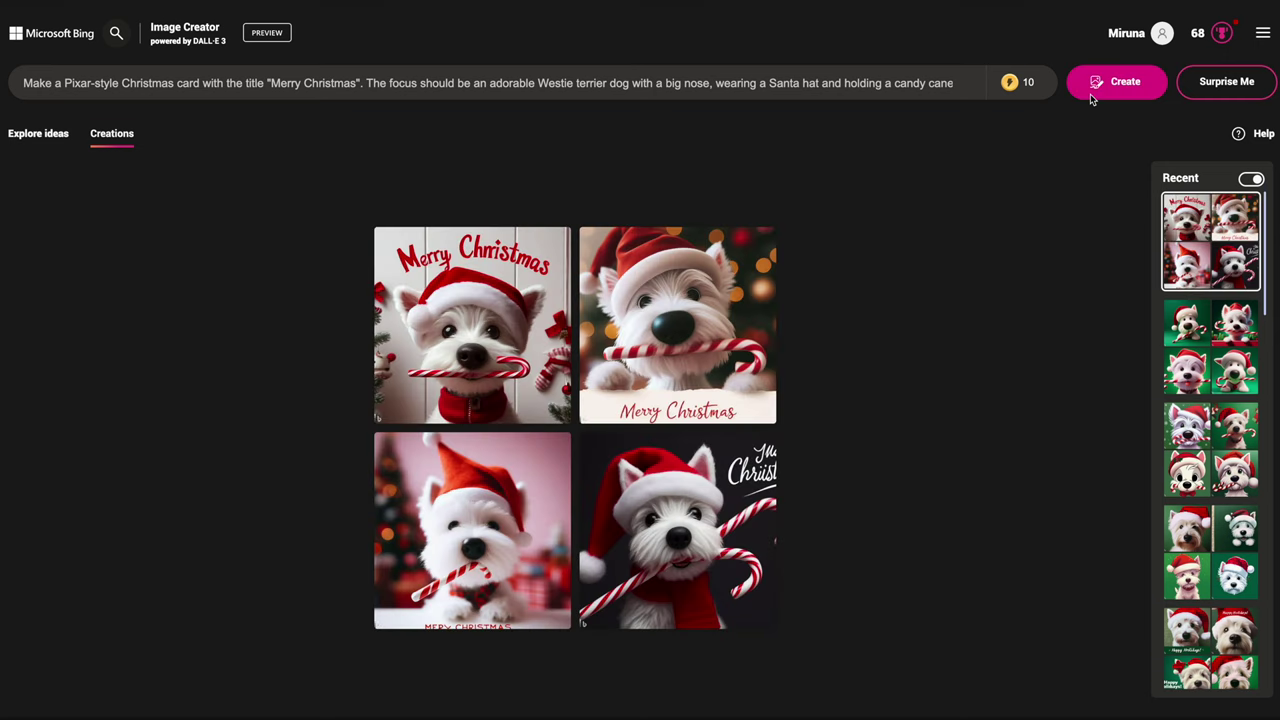
Step: Browse the "Merry Christmas" card results at full size and download the Westie with the red scarf on a dark background
left_click(519, 340)
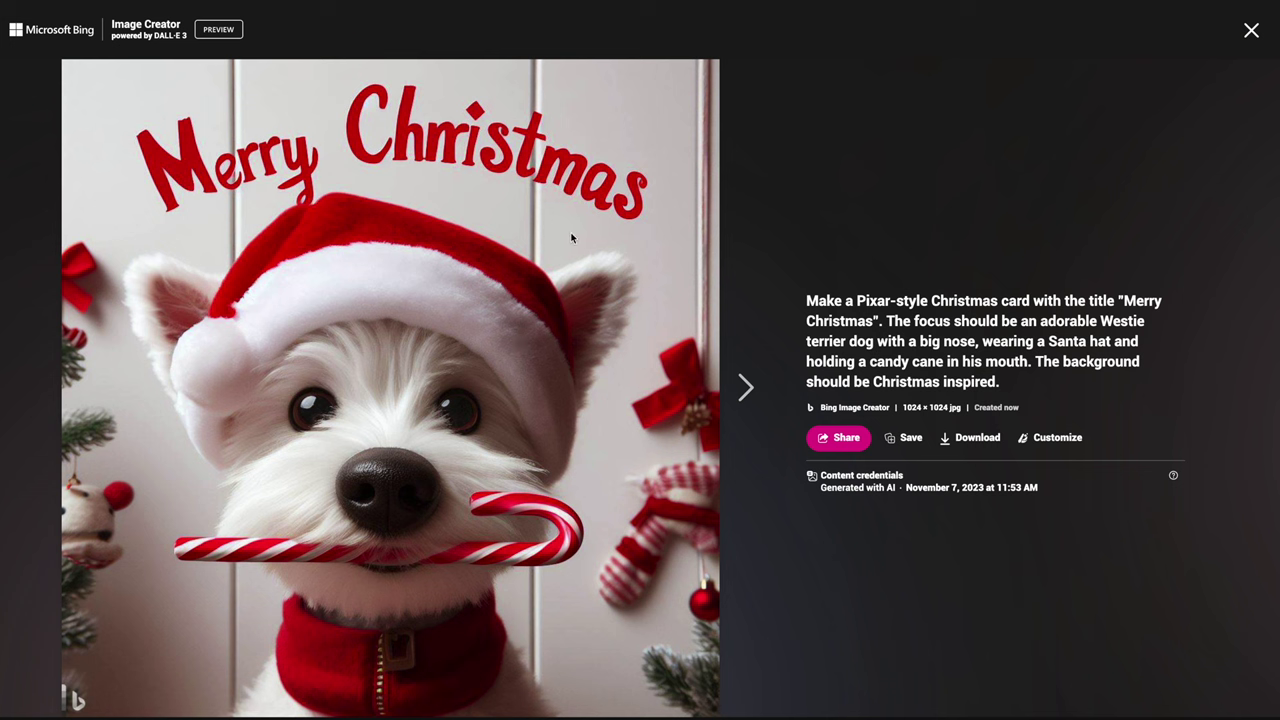
left_click(740, 386)
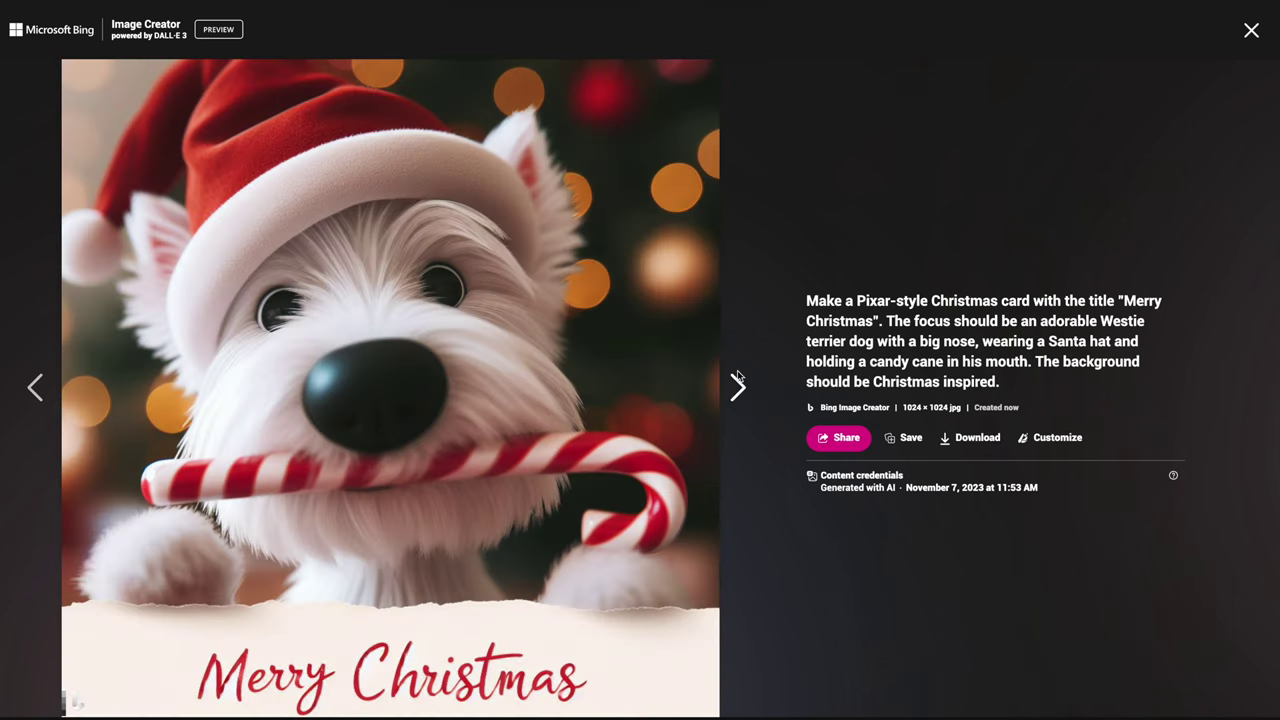
left_click(738, 386)
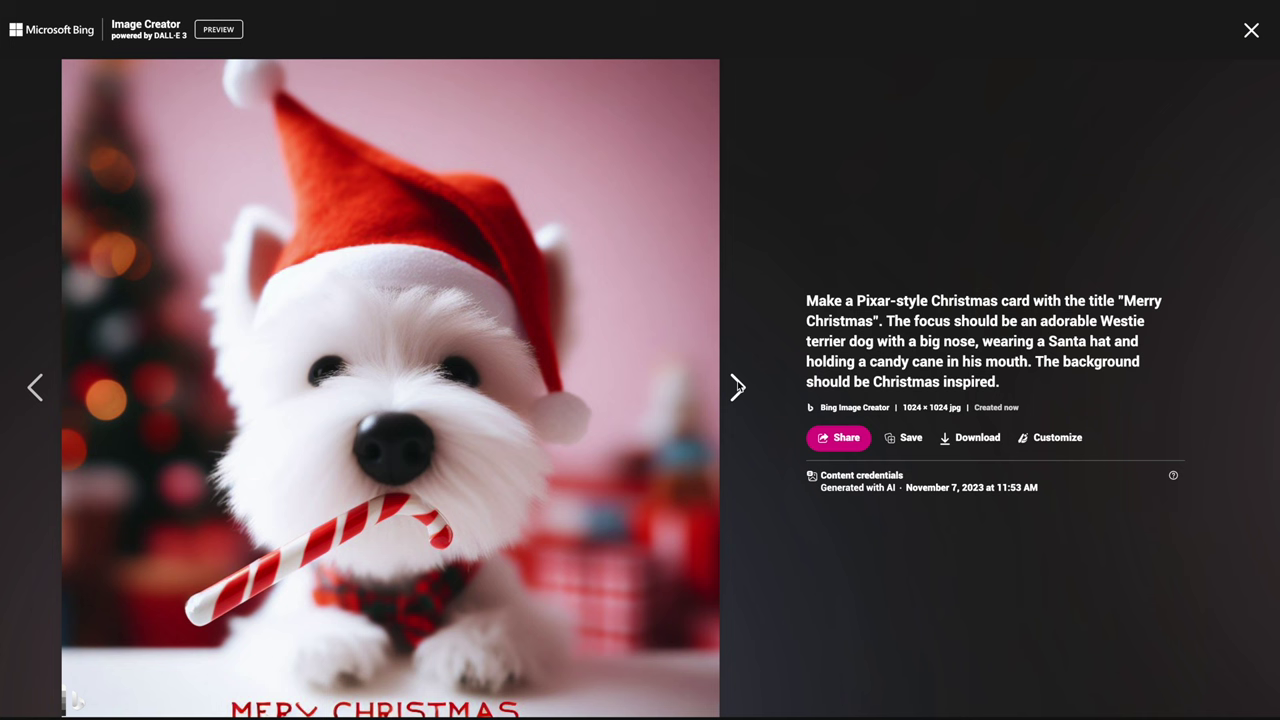
left_click(737, 387)
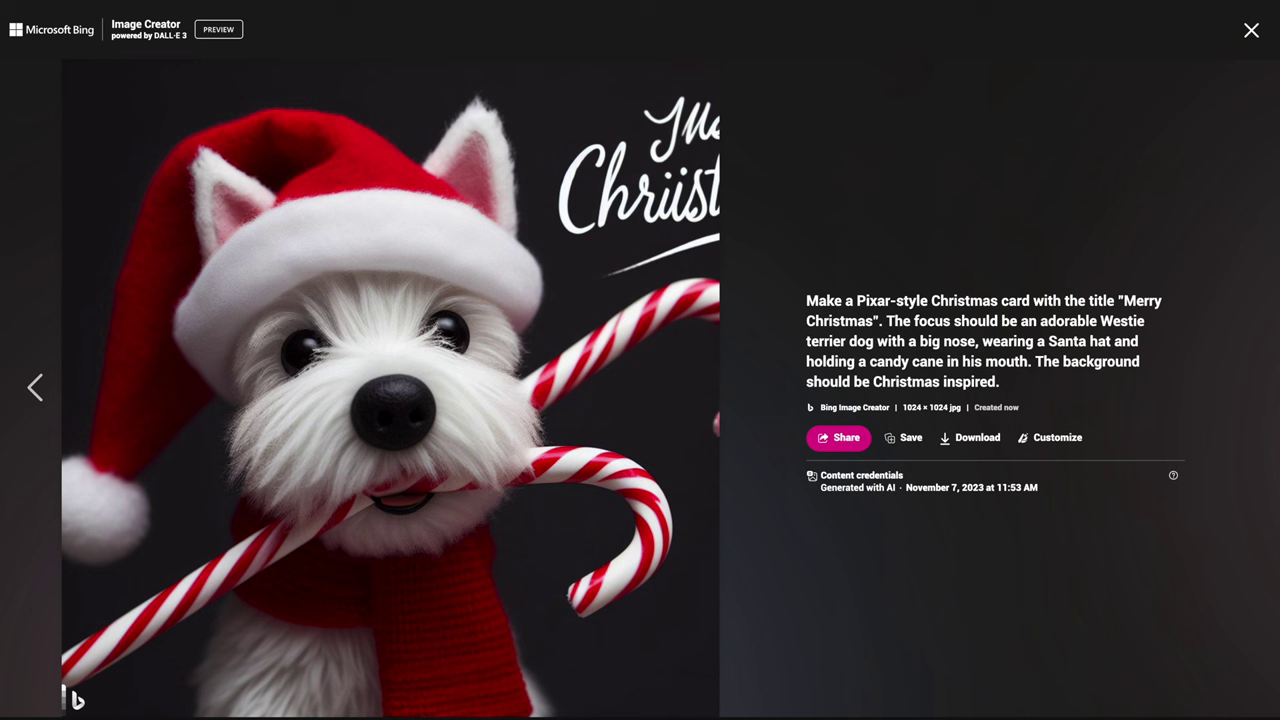
left_click(948, 437)
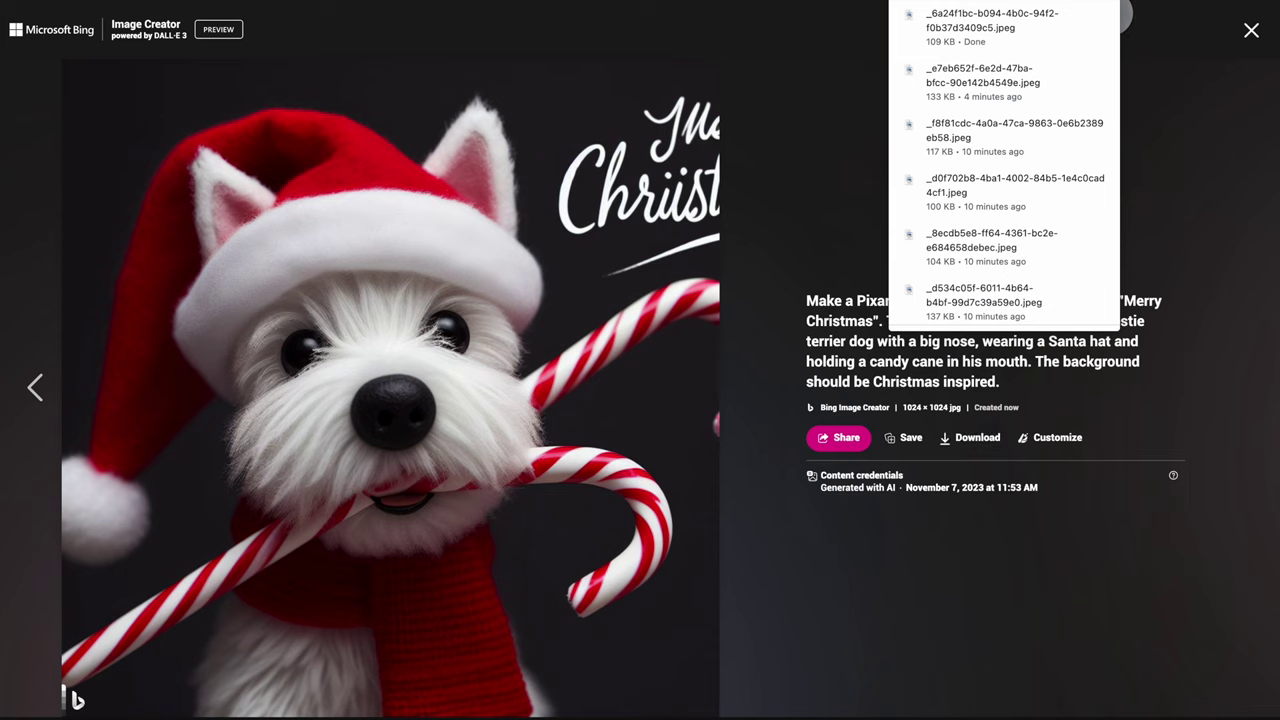
Step: Download the card with "Merry Christmas" written below the Westie, view the white-panel version and close the viewer
left_click(33, 392)
left_click(33, 392)
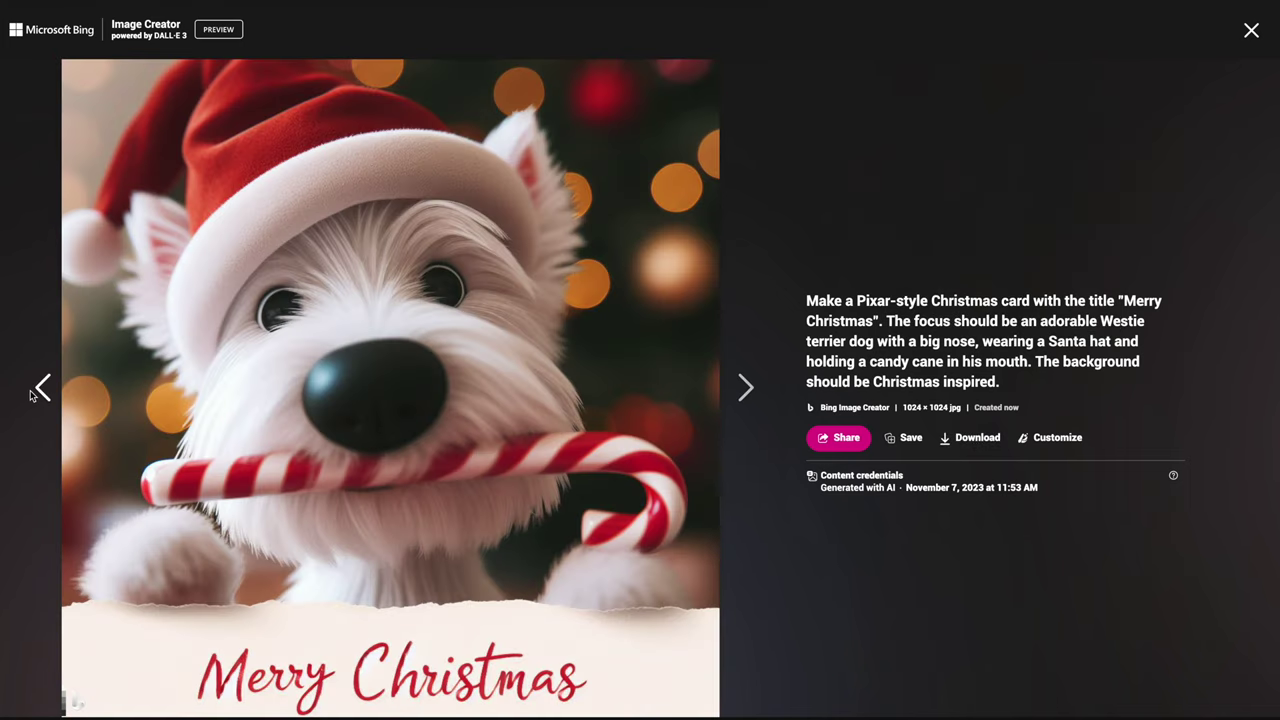
left_click(948, 437)
left_click(45, 396)
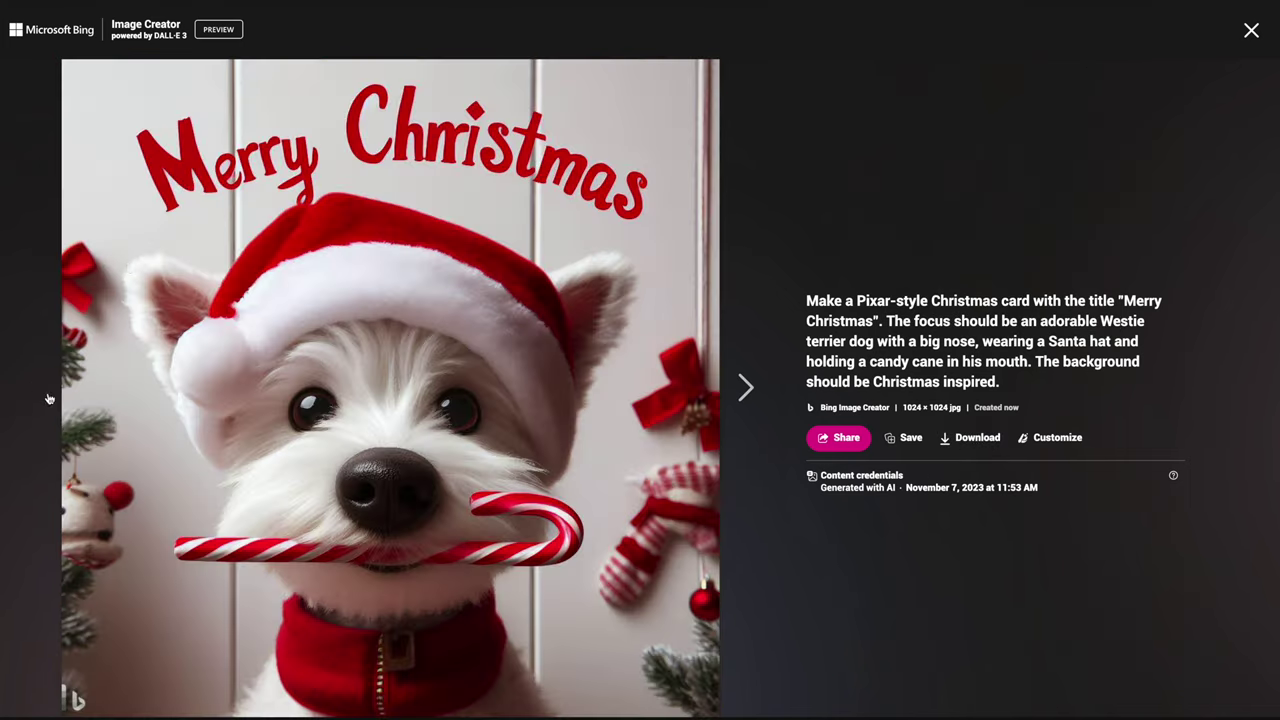
left_click(1251, 31)
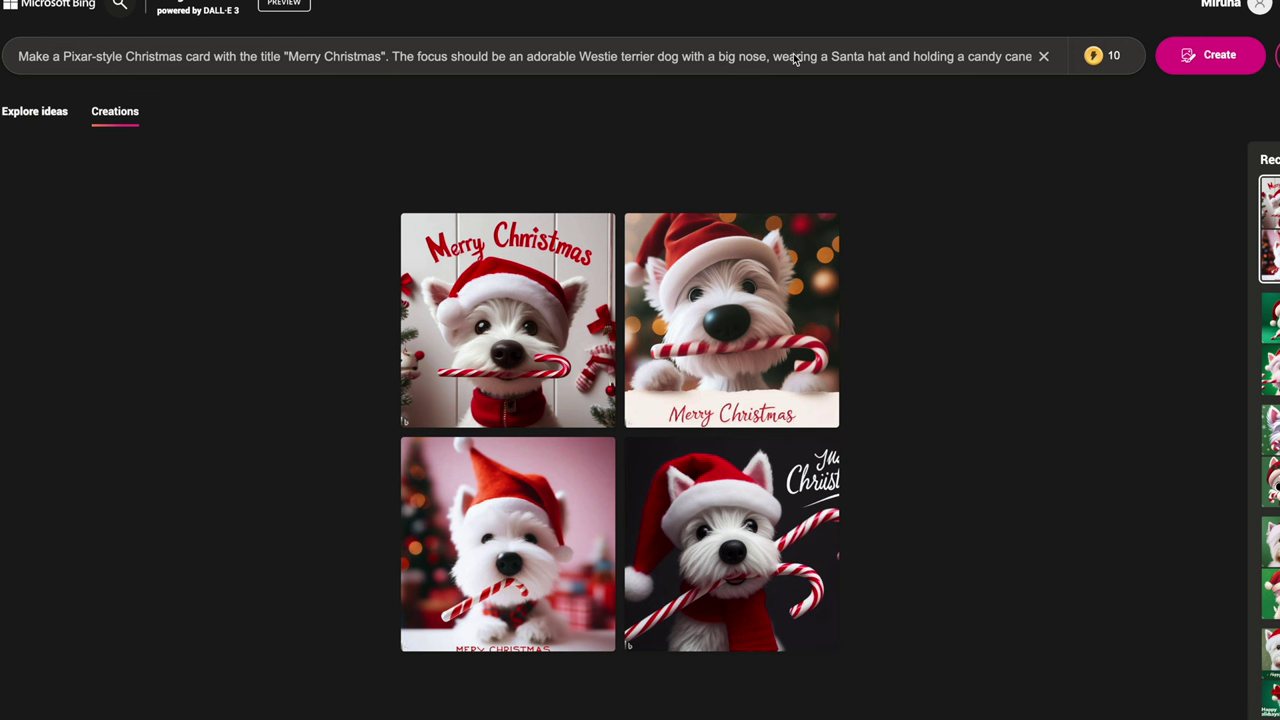
Step: Replace the prompt's text after "with a big nose," with "dressed as Santa's elf. The background should be Christmas inspired."
left_click_drag(775, 56, 1091, 57)
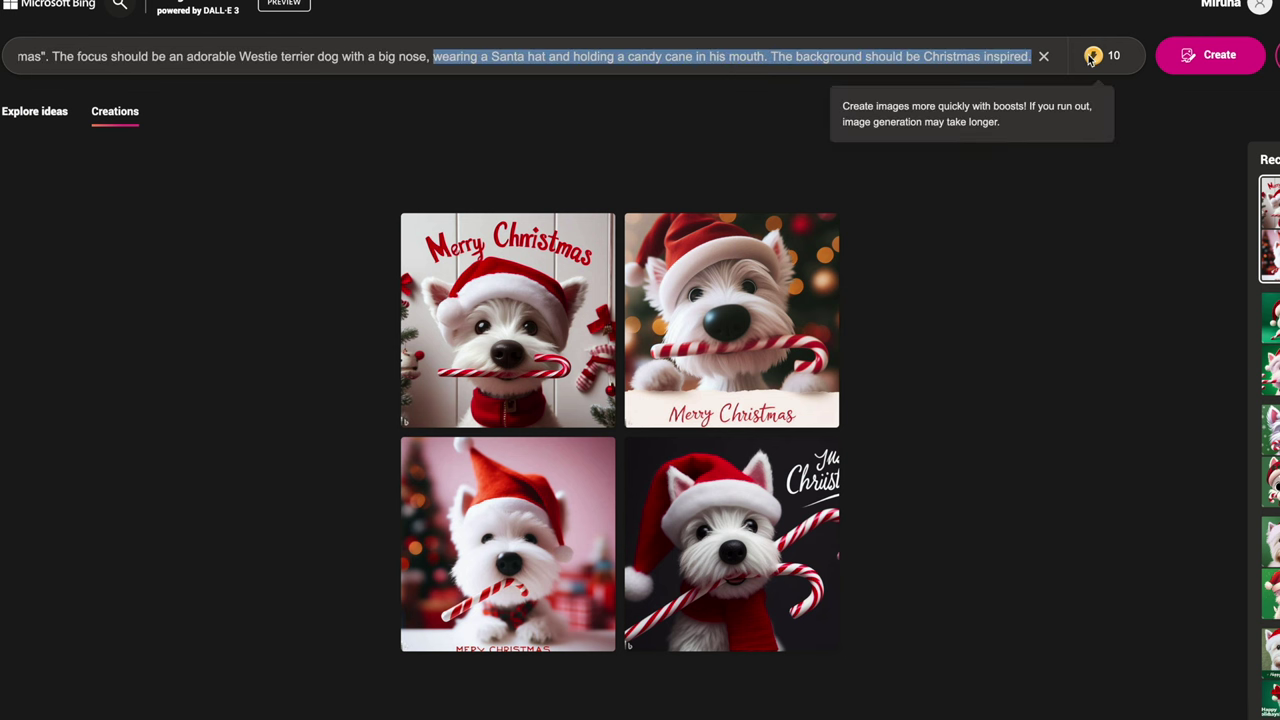
key("BackSpace")
type("dressed as")
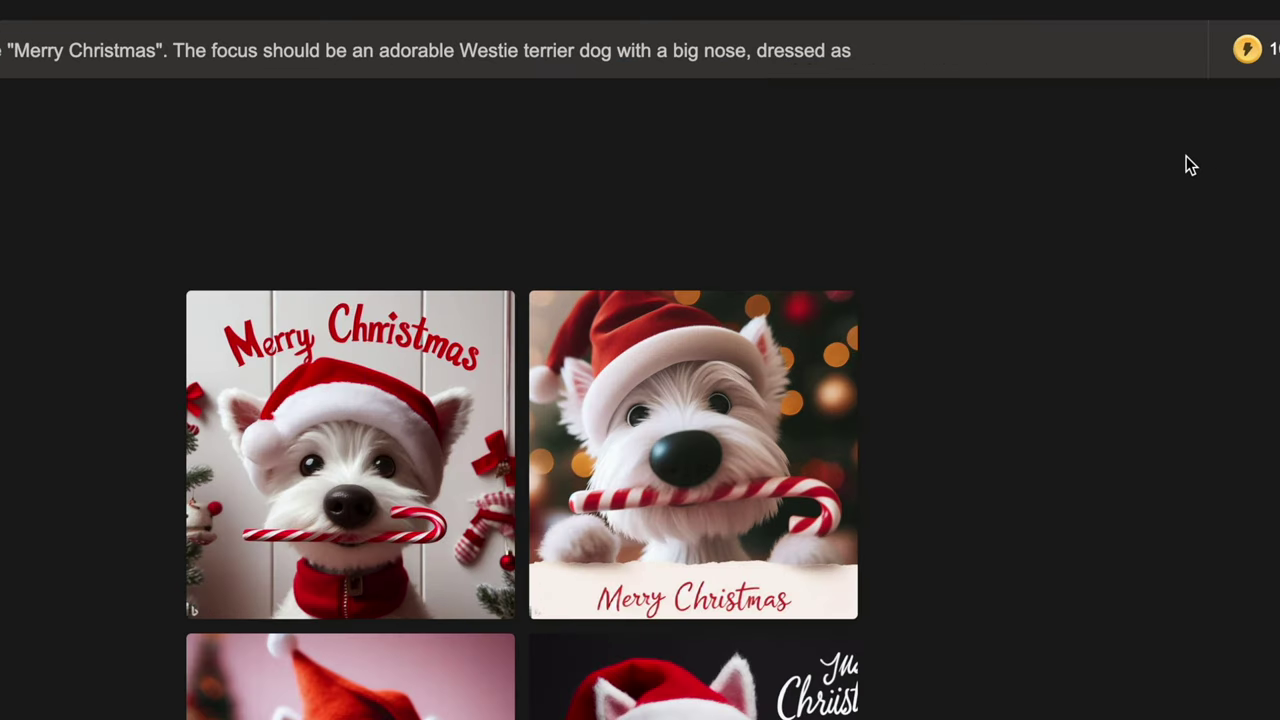
type("Santa's ")
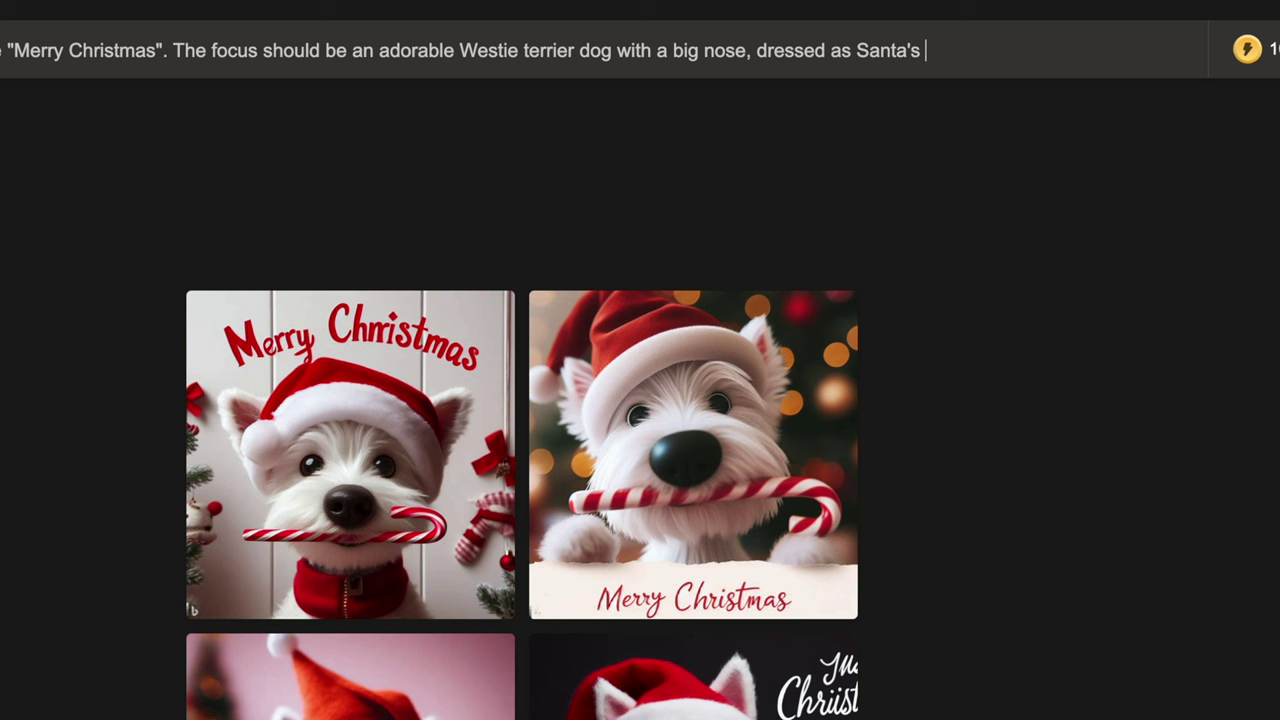
type("elf")
type(". The background should be ")
type("Christmas ins")
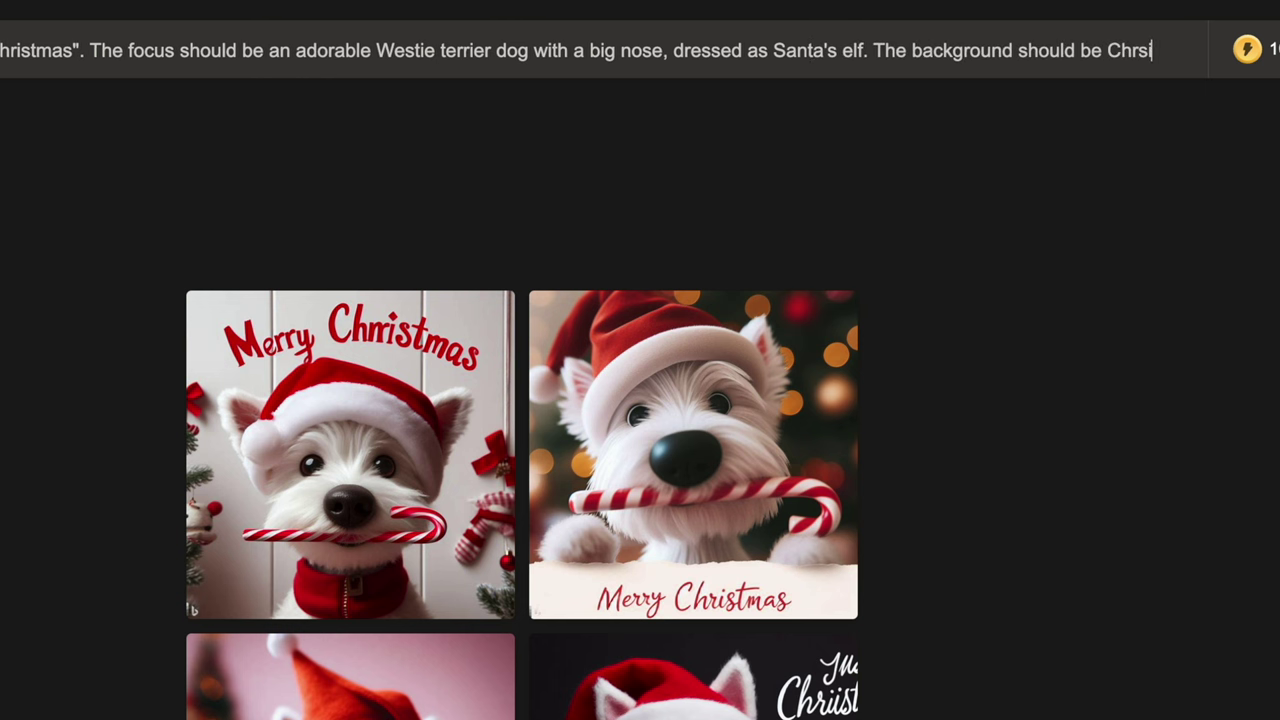
type("pired.")
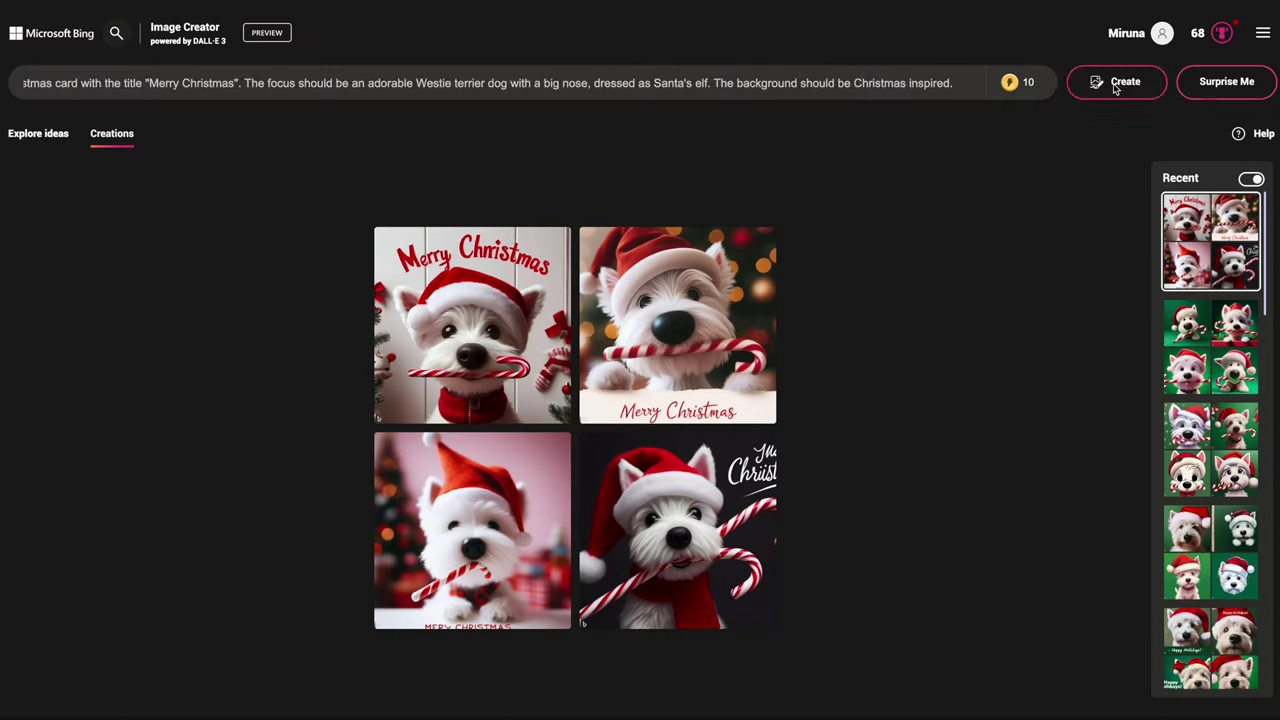
Step: Generate the Santa's elf Westie images and open the first result at full size
left_click(1113, 83)
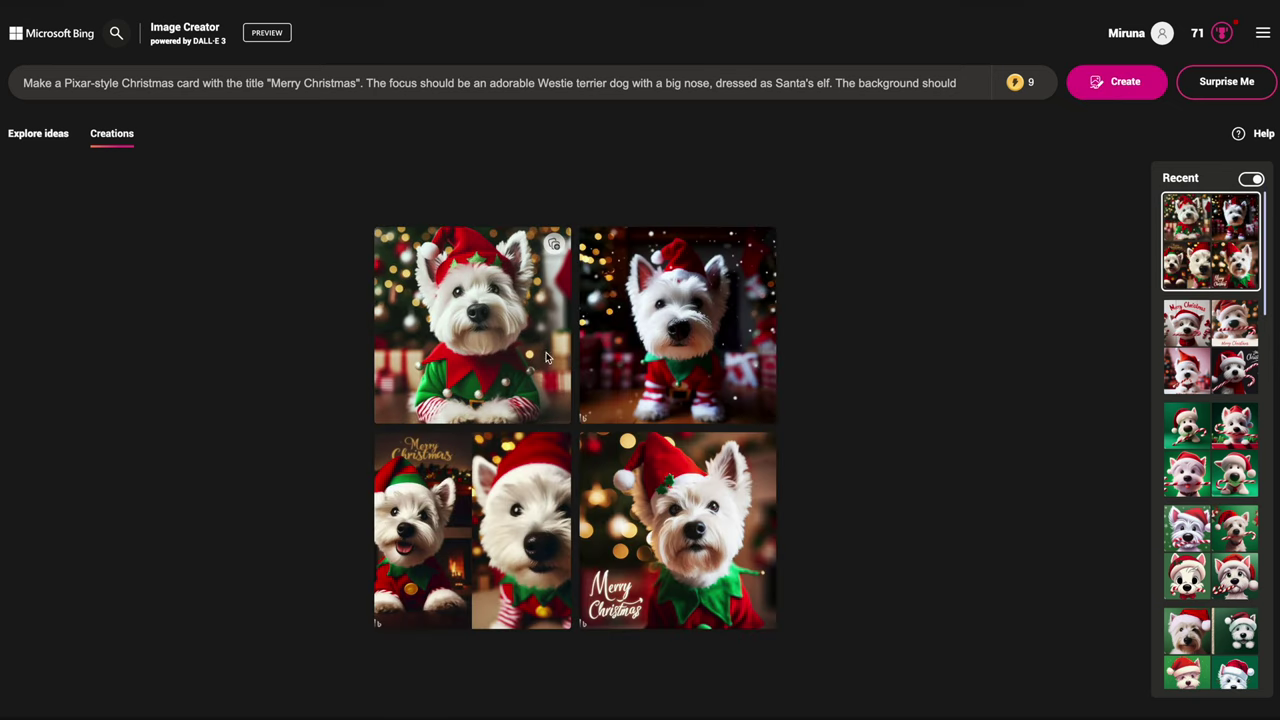
left_click(500, 406)
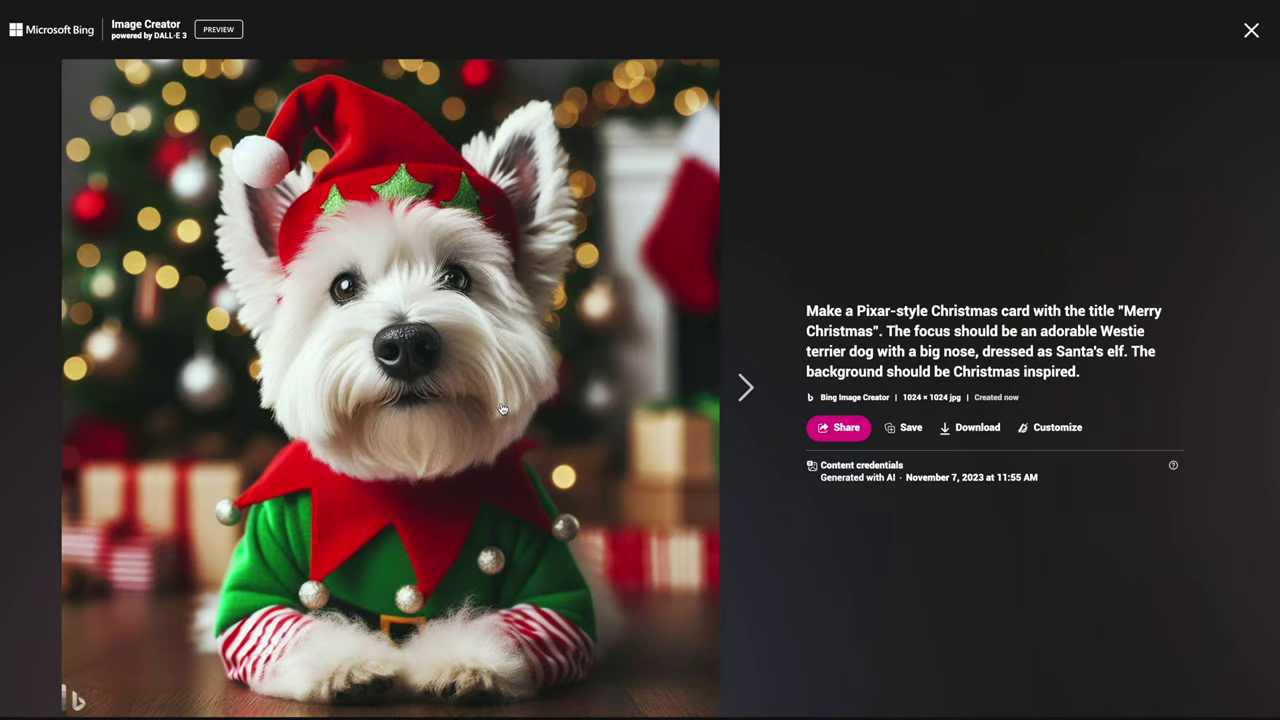
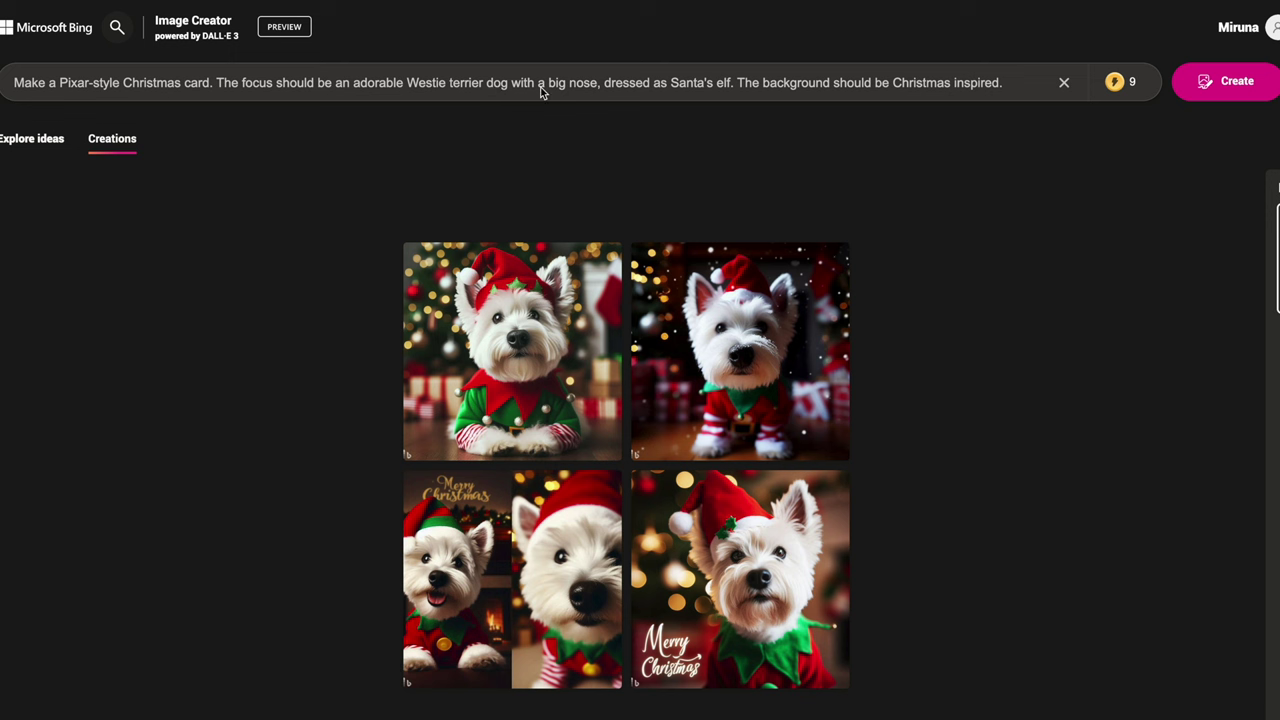
Step: Replace "dressed as Santa's elf." in the prompt with "reindeer horns and a red nose, wearing an ugly Christmas sweater."
left_click_drag(603, 86, 1002, 88)
left_click_drag(762, 90, 738, 88)
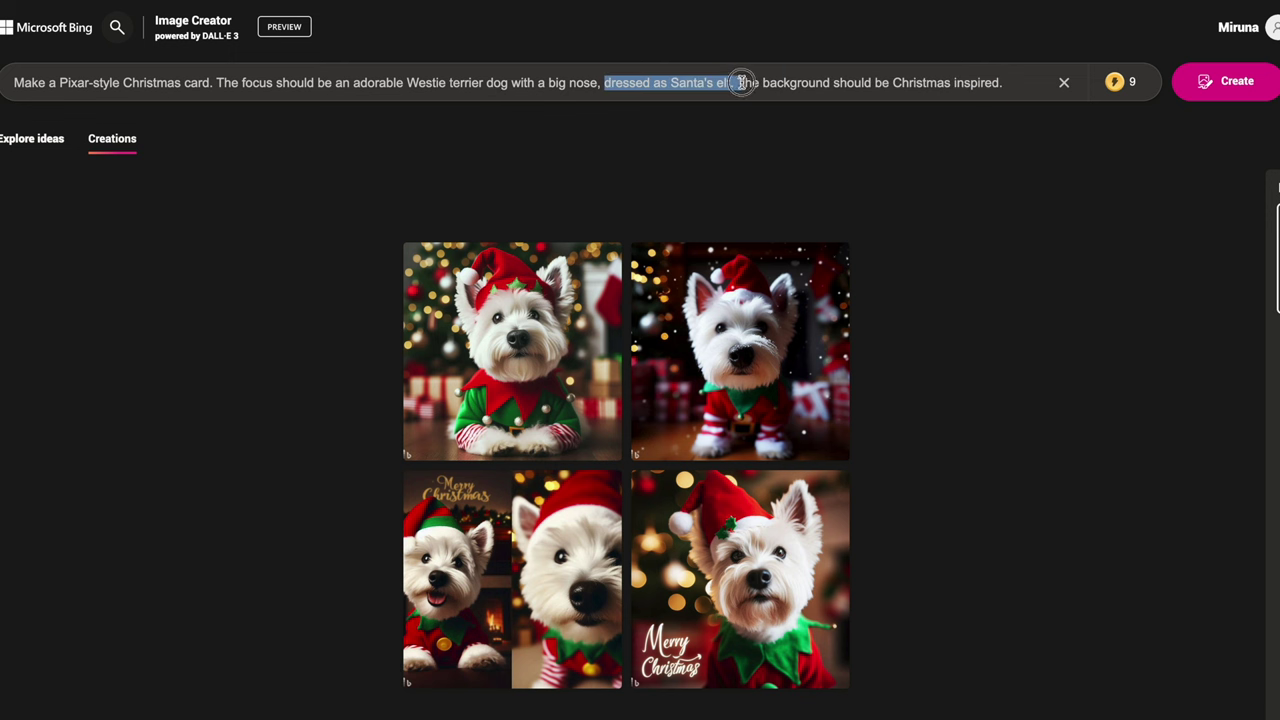
type("reindeer horns ")
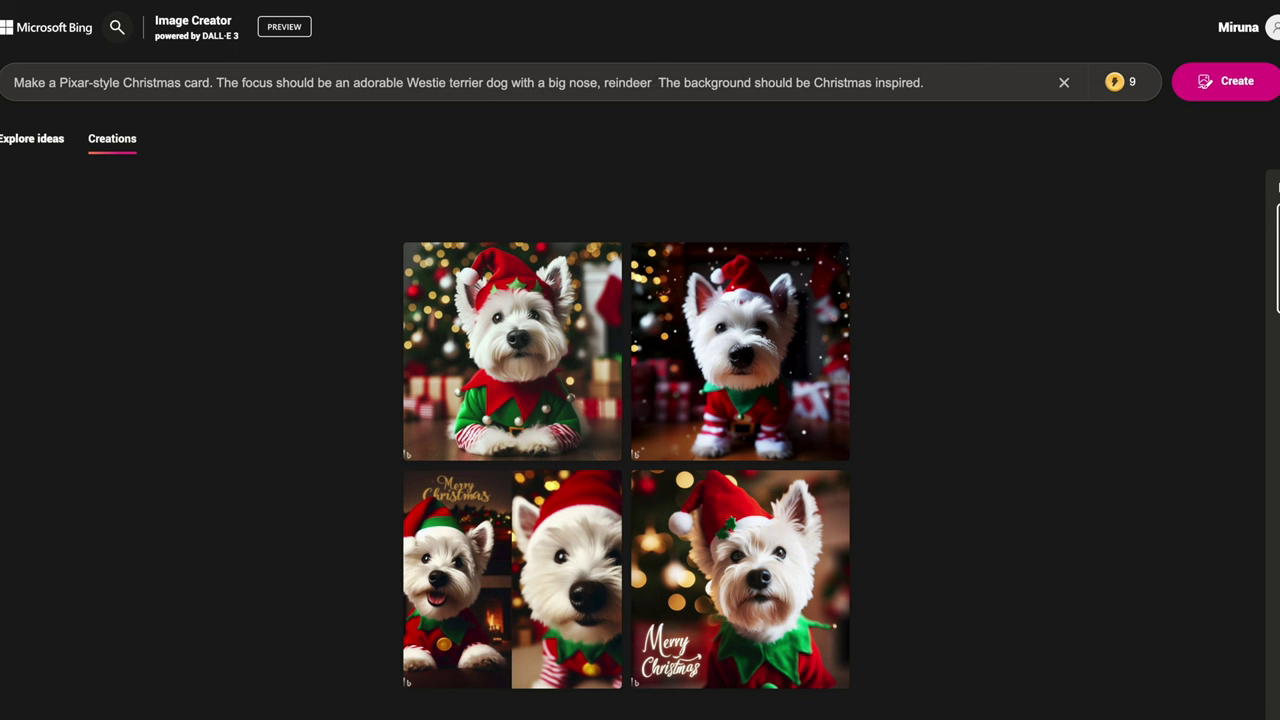
type("and a red nose.")
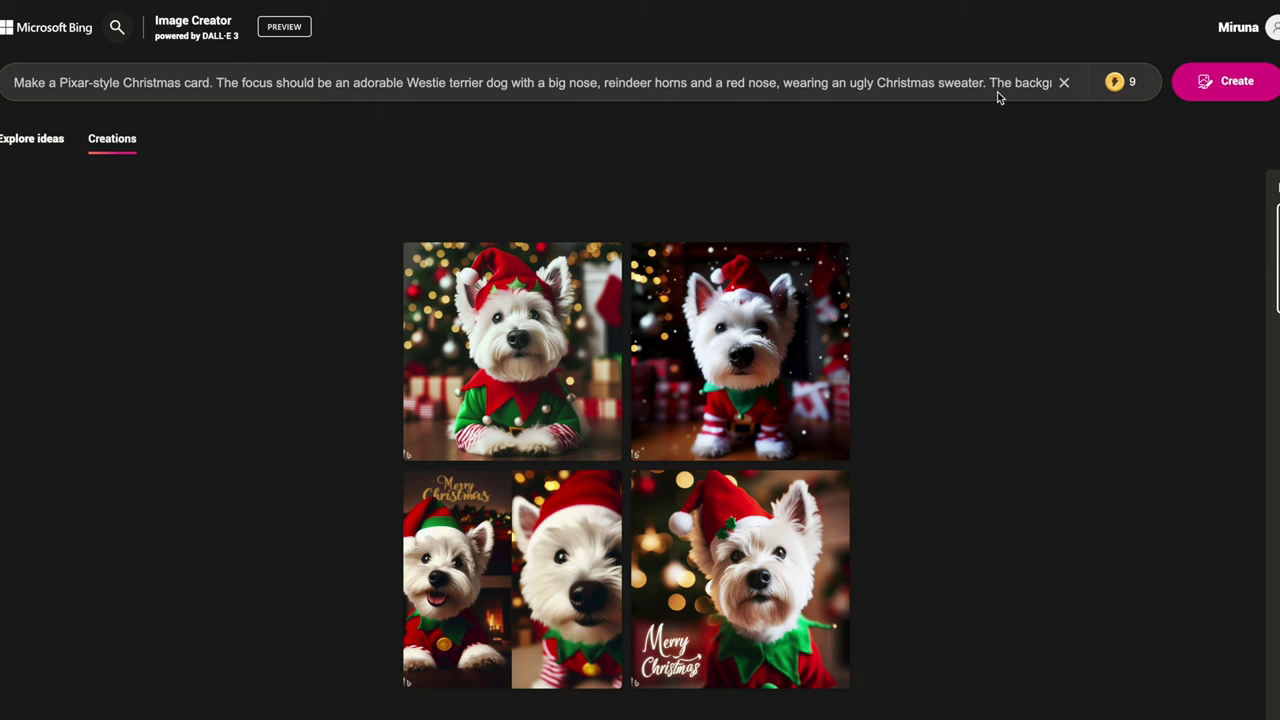
Step: Change the prompt's last sentence to "The background should be a solid color." and generate the new images
left_click_drag(997, 85, 1157, 94)
left_click(943, 82)
key("shift+End")
type("a solid co")
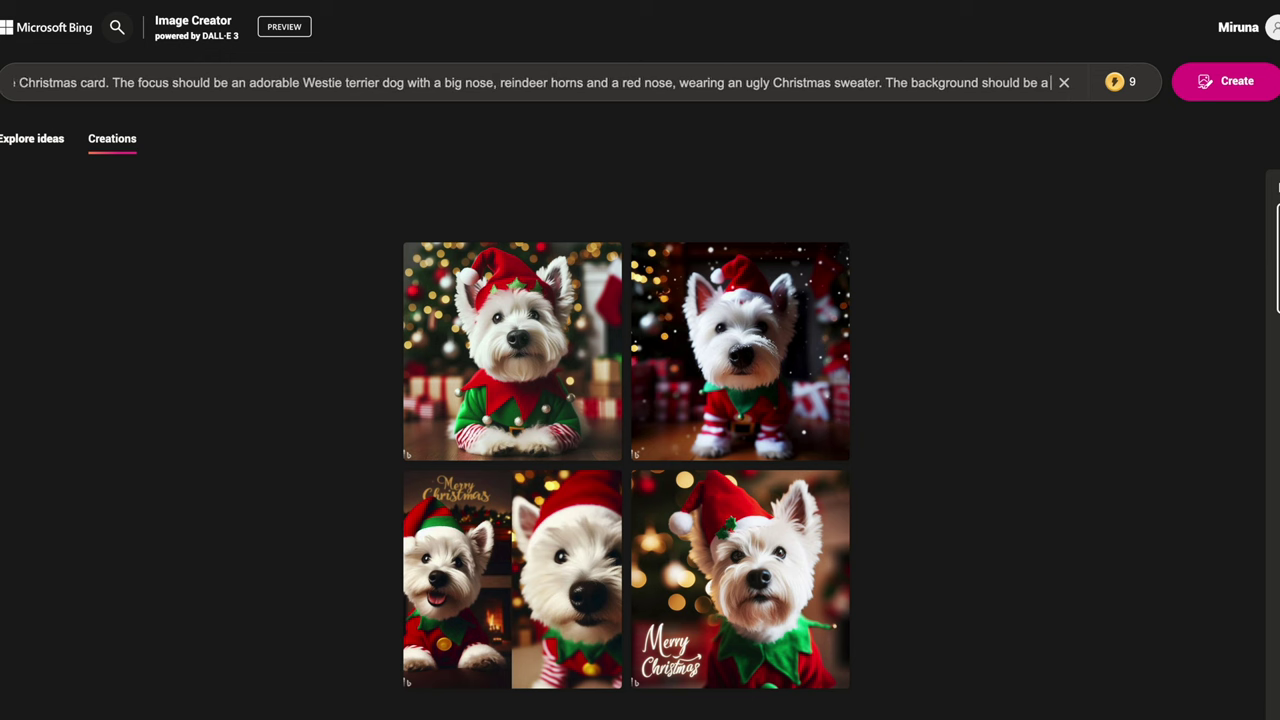
type("lor.")
left_click(1229, 86)
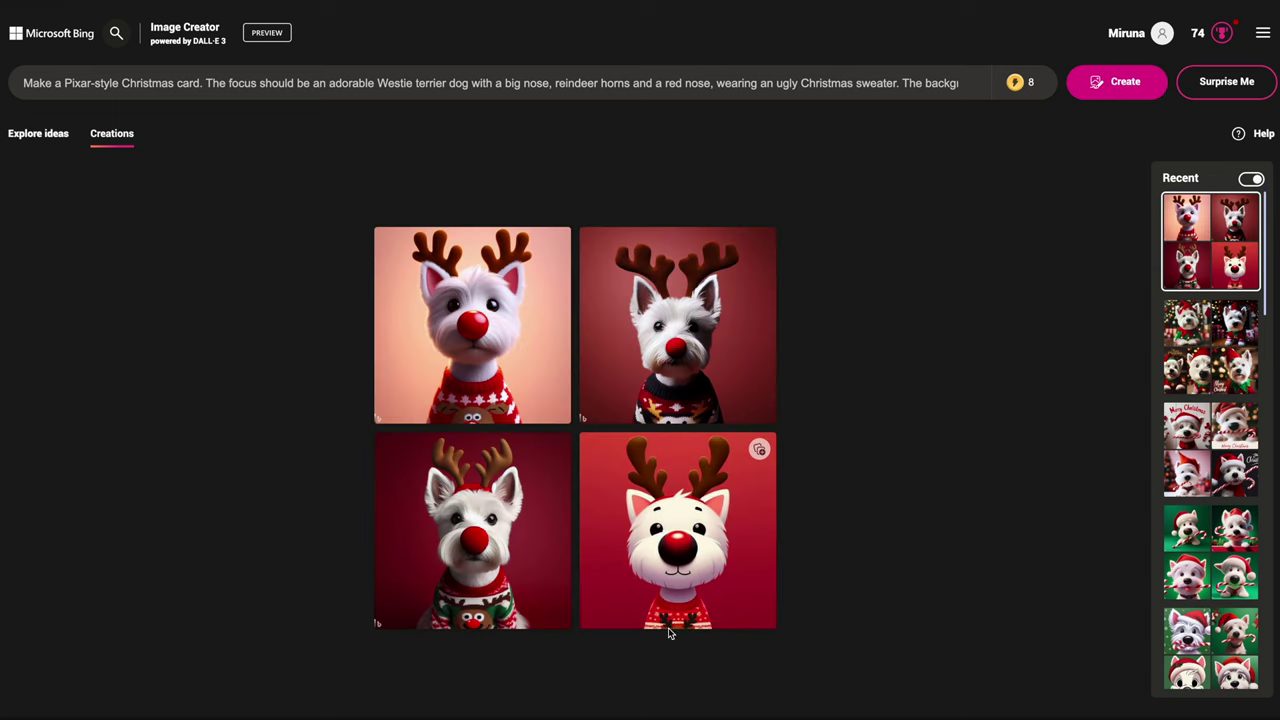
Step: View each of the four reindeer Westie results at full size
left_click(506, 378)
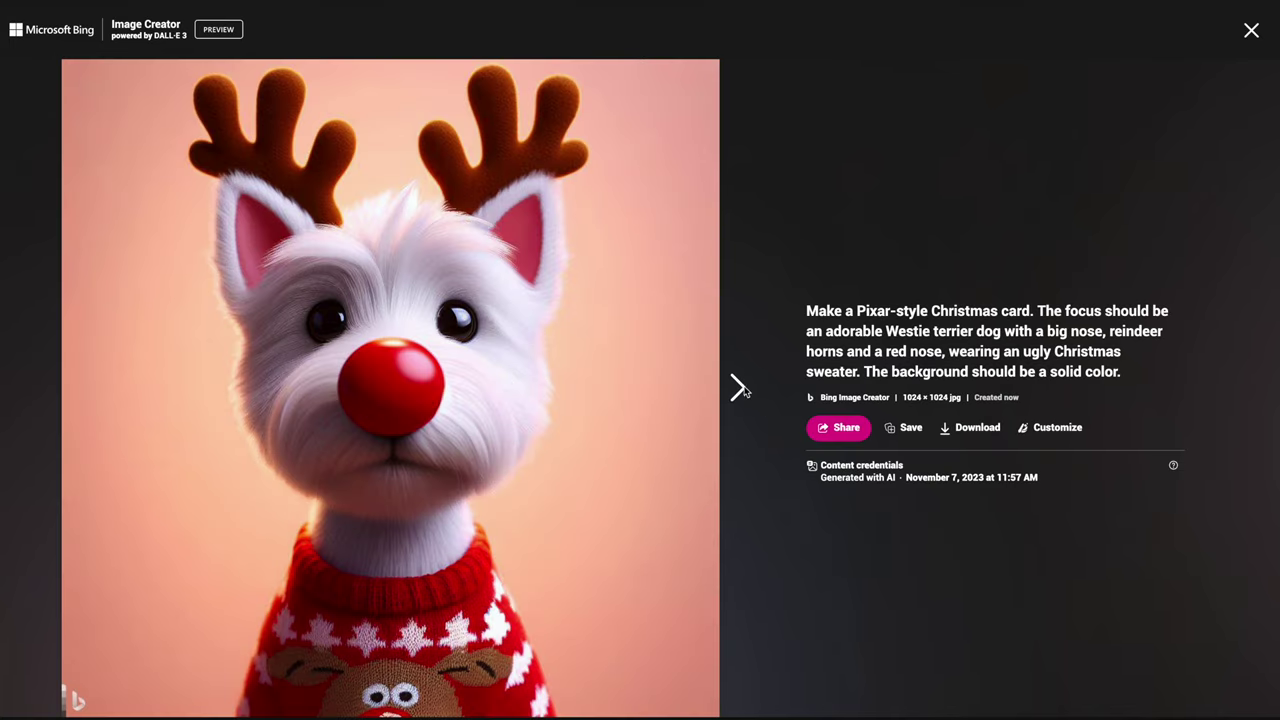
left_click(739, 388)
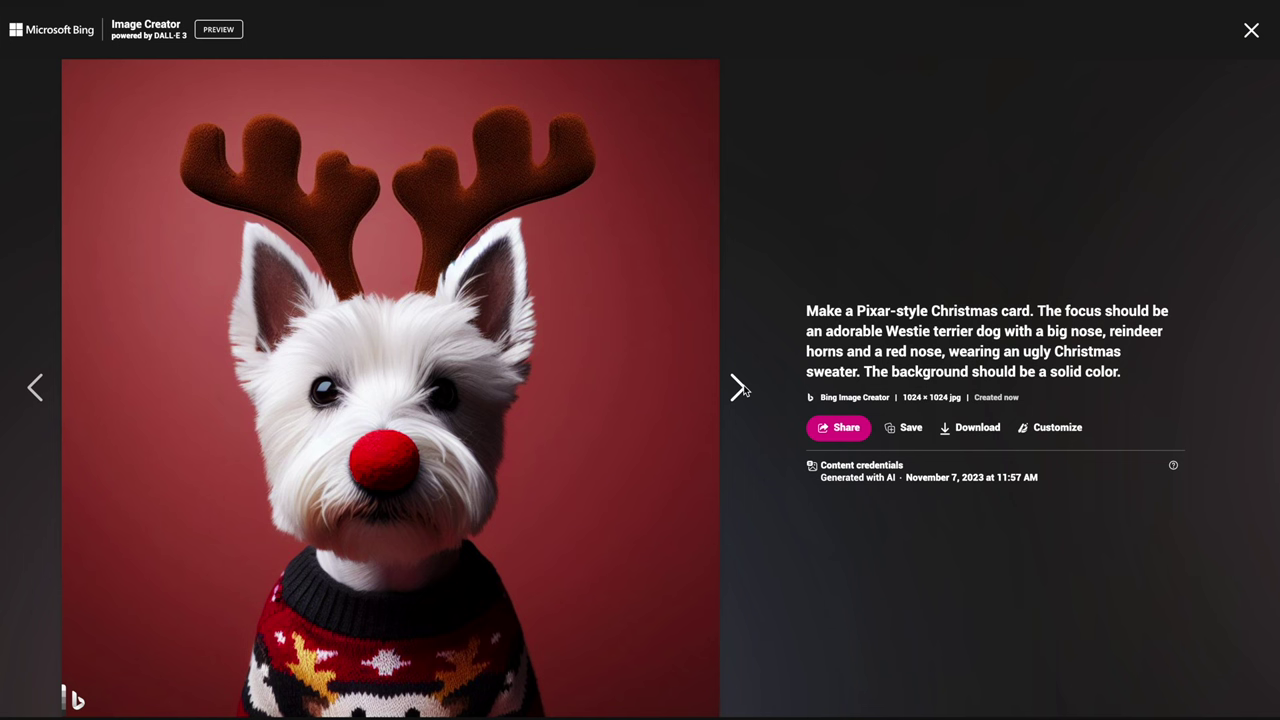
left_click(739, 388)
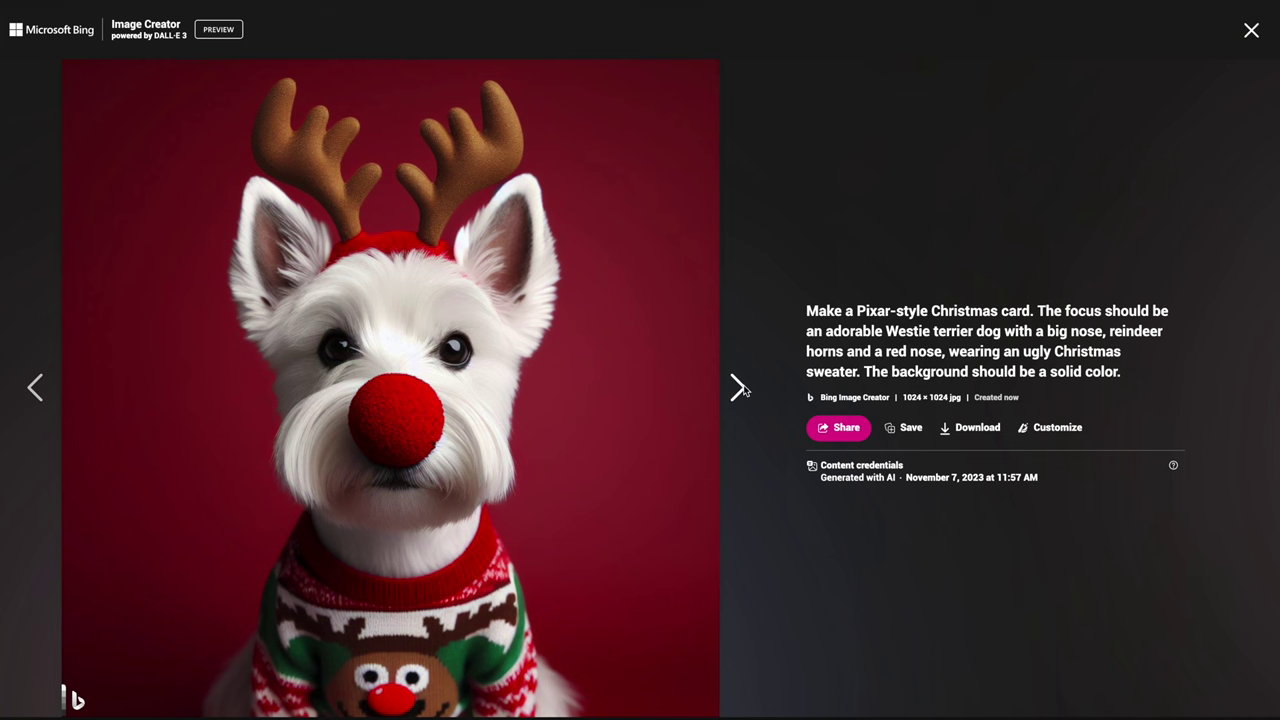
left_click(739, 388)
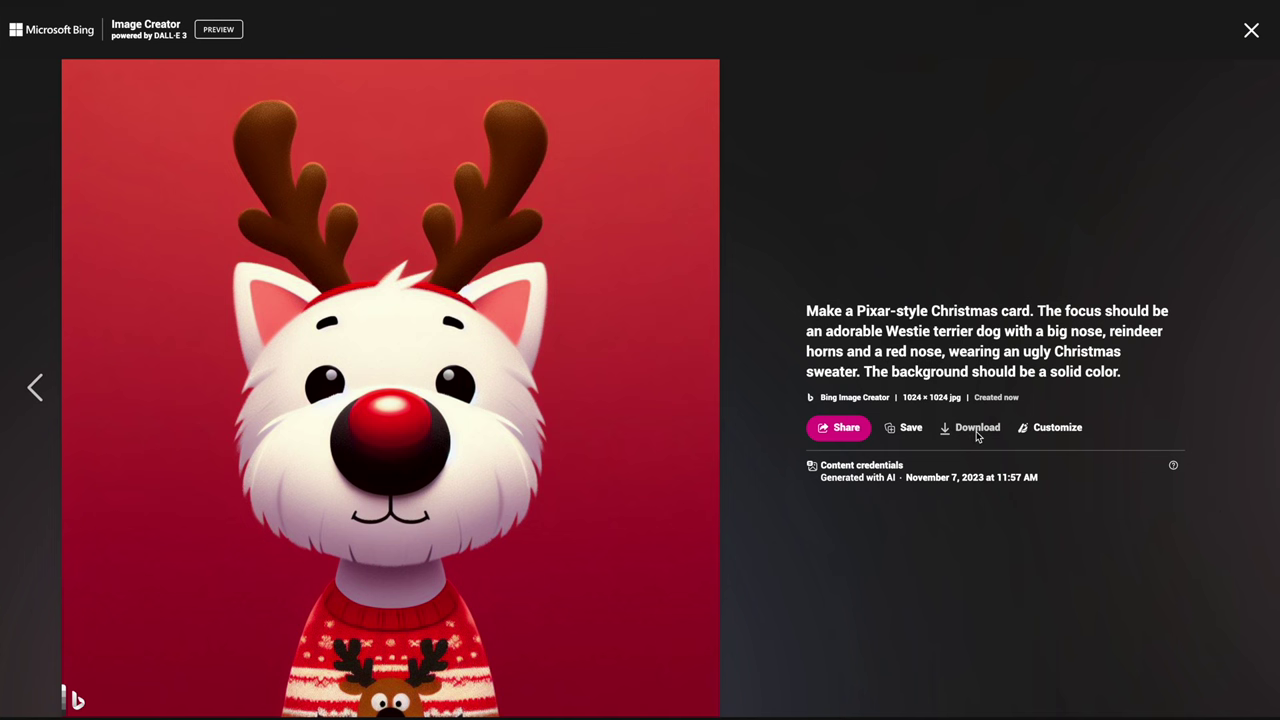
Step: Download the two realistic reindeer Westies on red backgrounds, return to the peach-background image and close the viewer
left_click(42, 390)
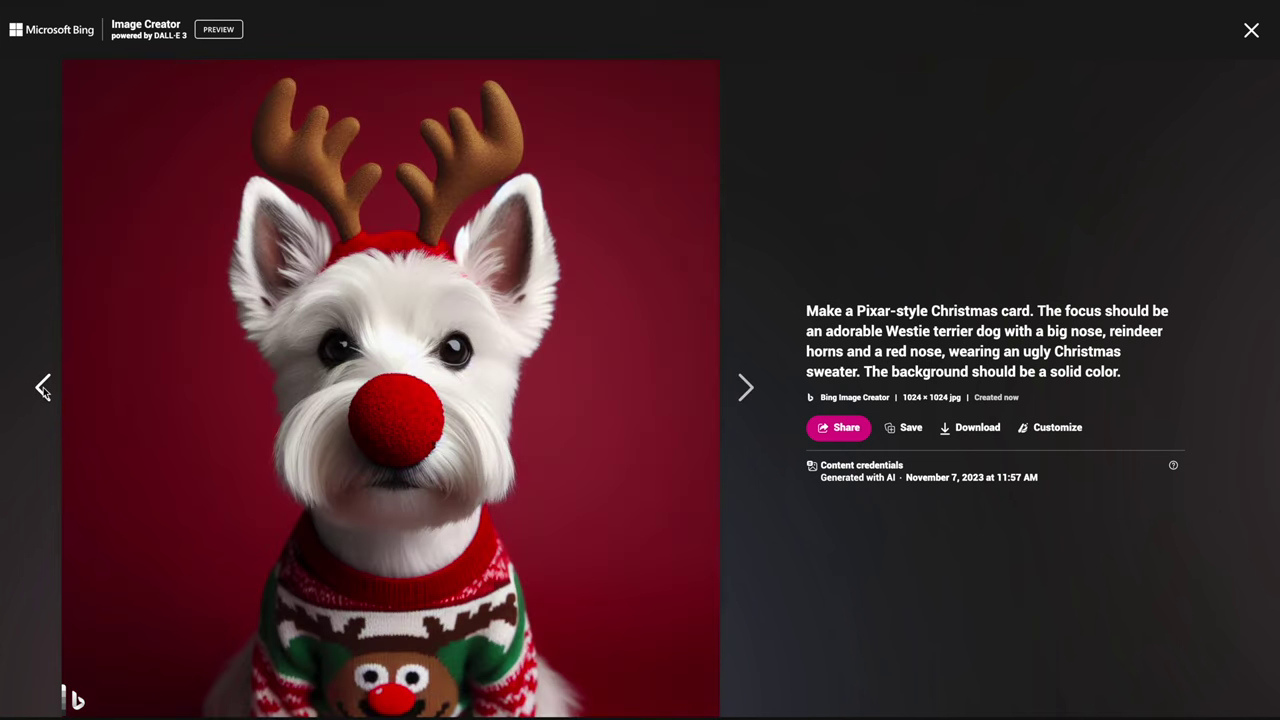
left_click(960, 434)
left_click(38, 388)
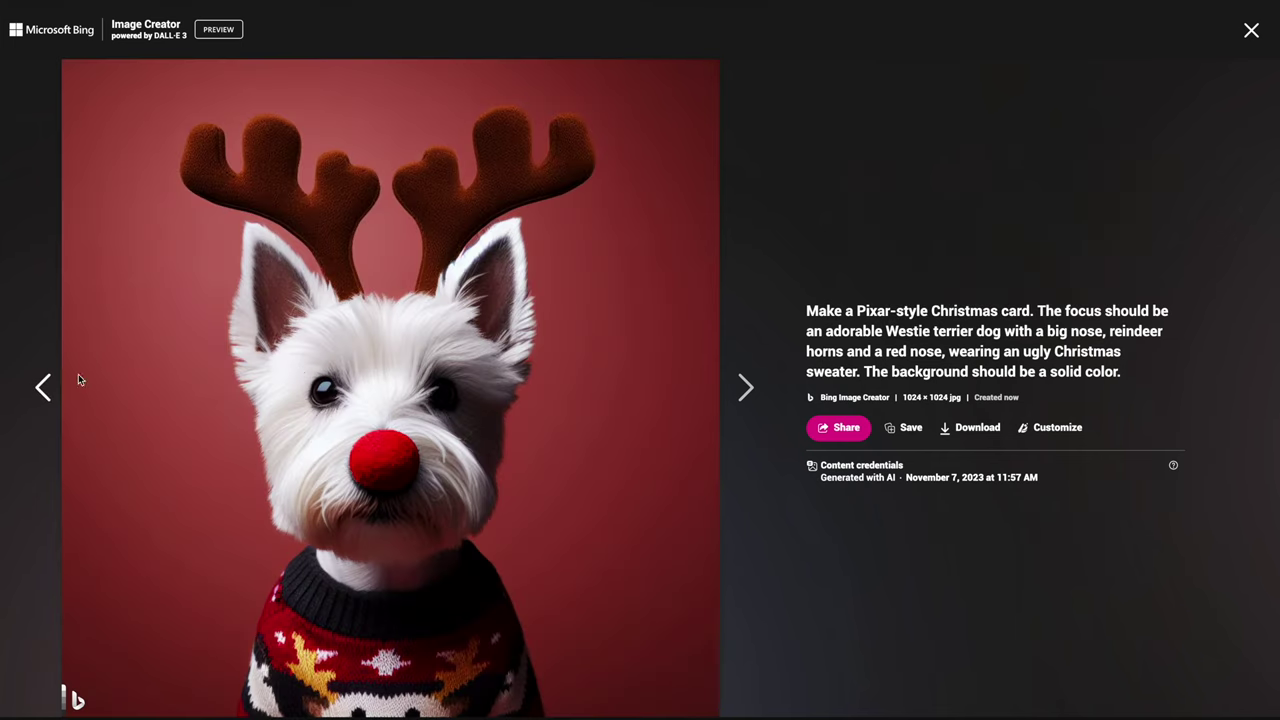
left_click(945, 430)
key("Left")
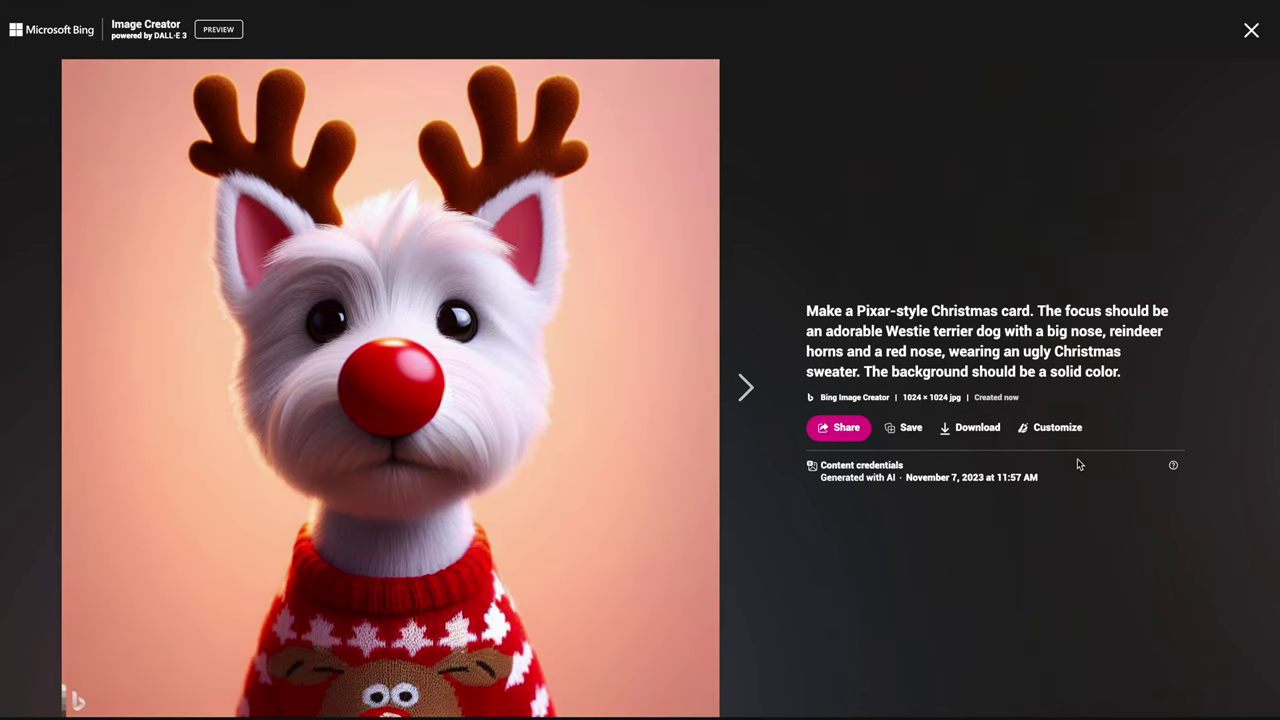
left_click(1252, 30)
left_click(1252, 30)
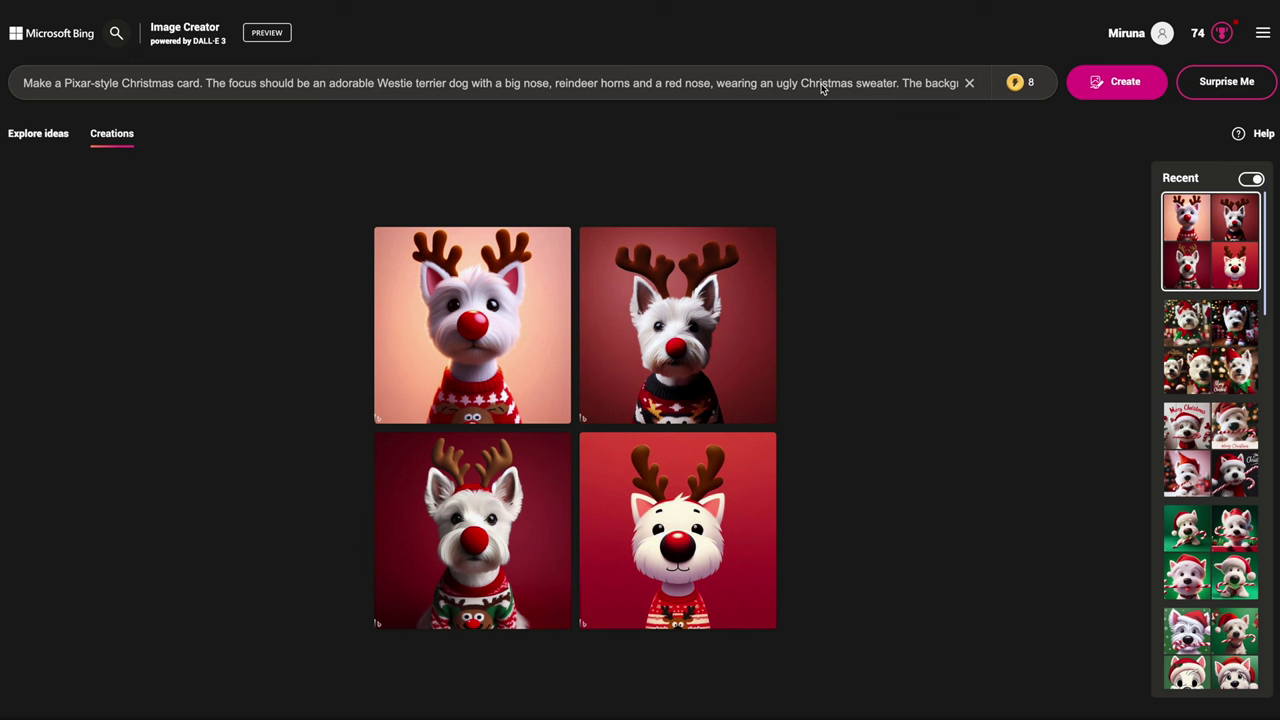
Step: Change "solid color" to "solid green" at the end of the prompt and generate the new images
left_click_drag(651, 83, 1071, 94)
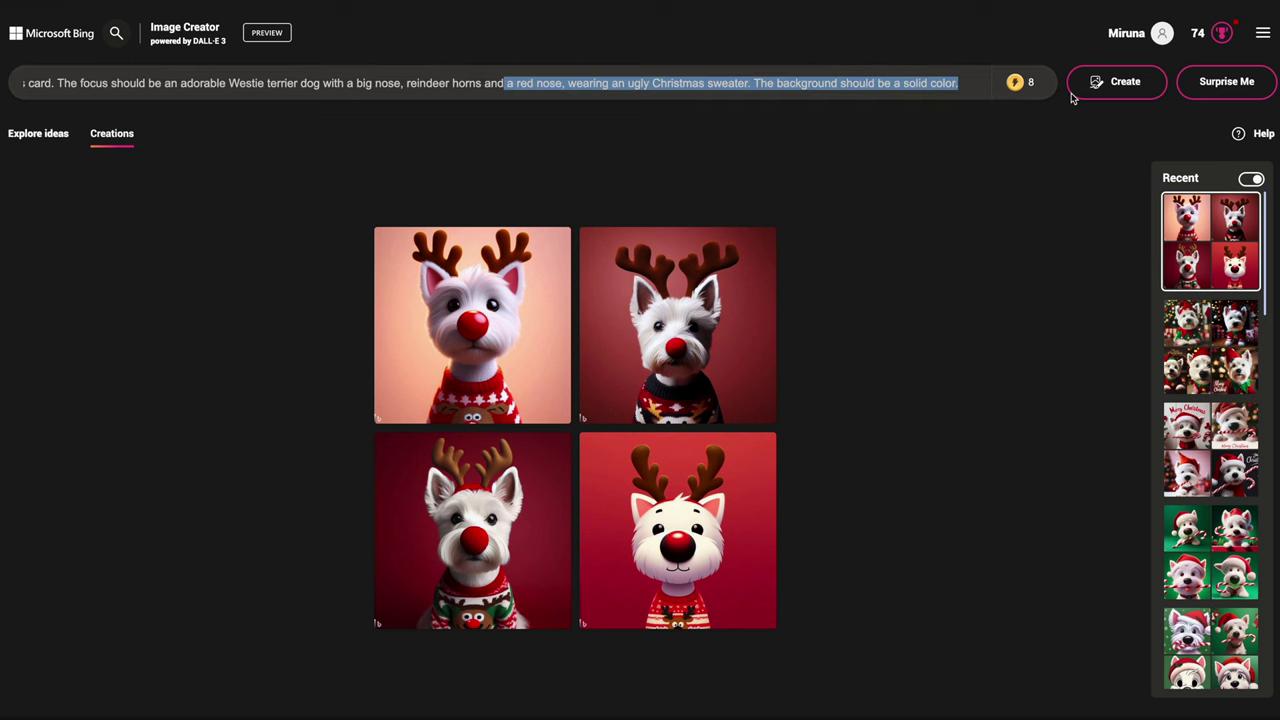
left_click(948, 90)
double_click(943, 84)
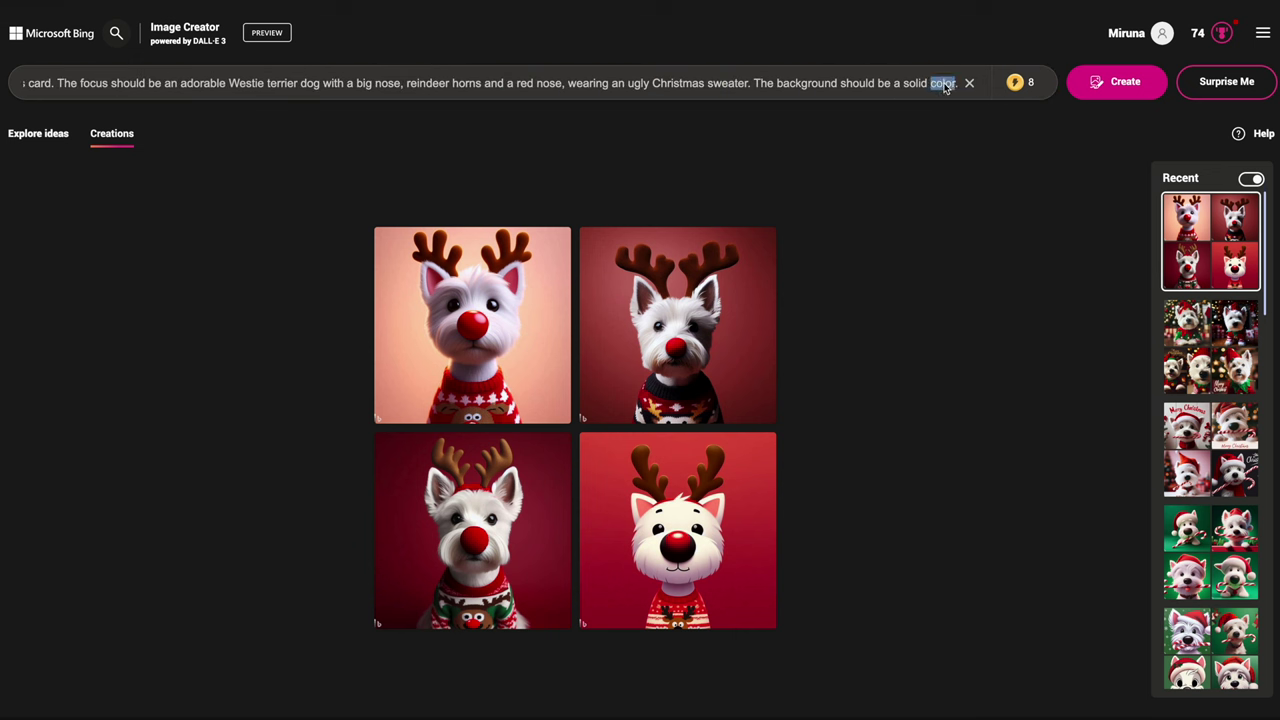
type("green")
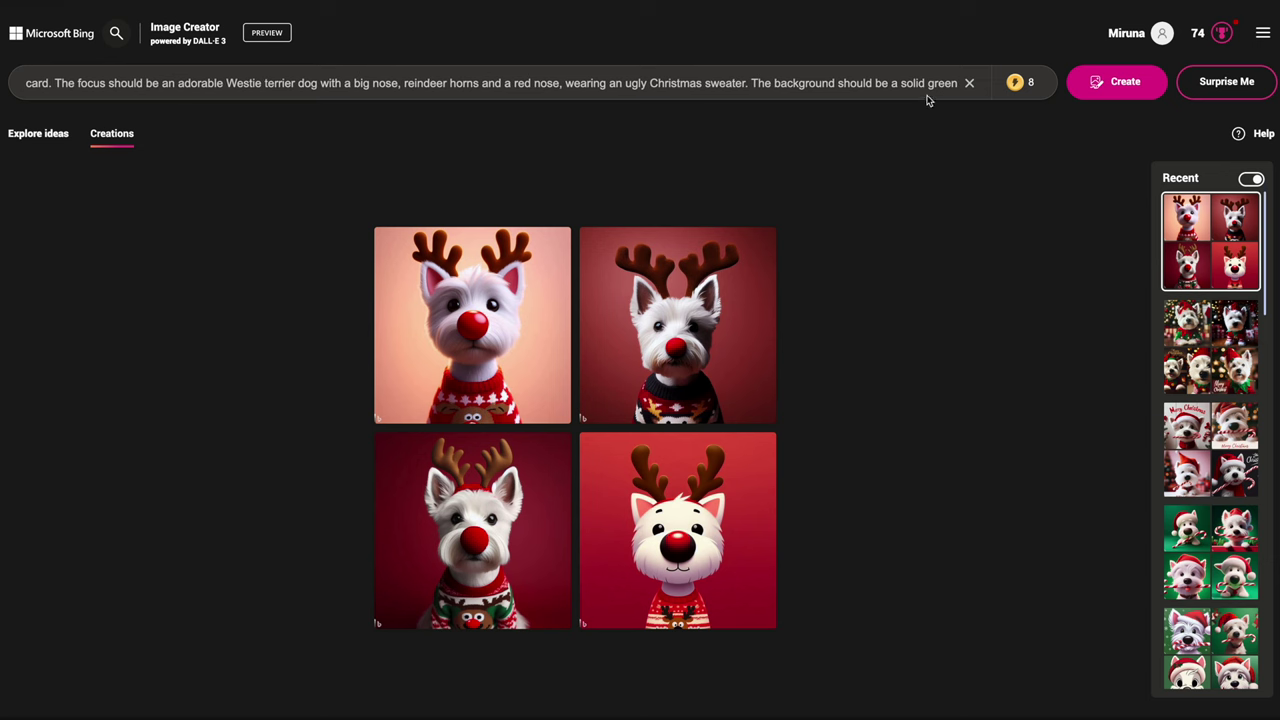
double_click(943, 84)
left_click(839, 87)
left_click(1101, 85)
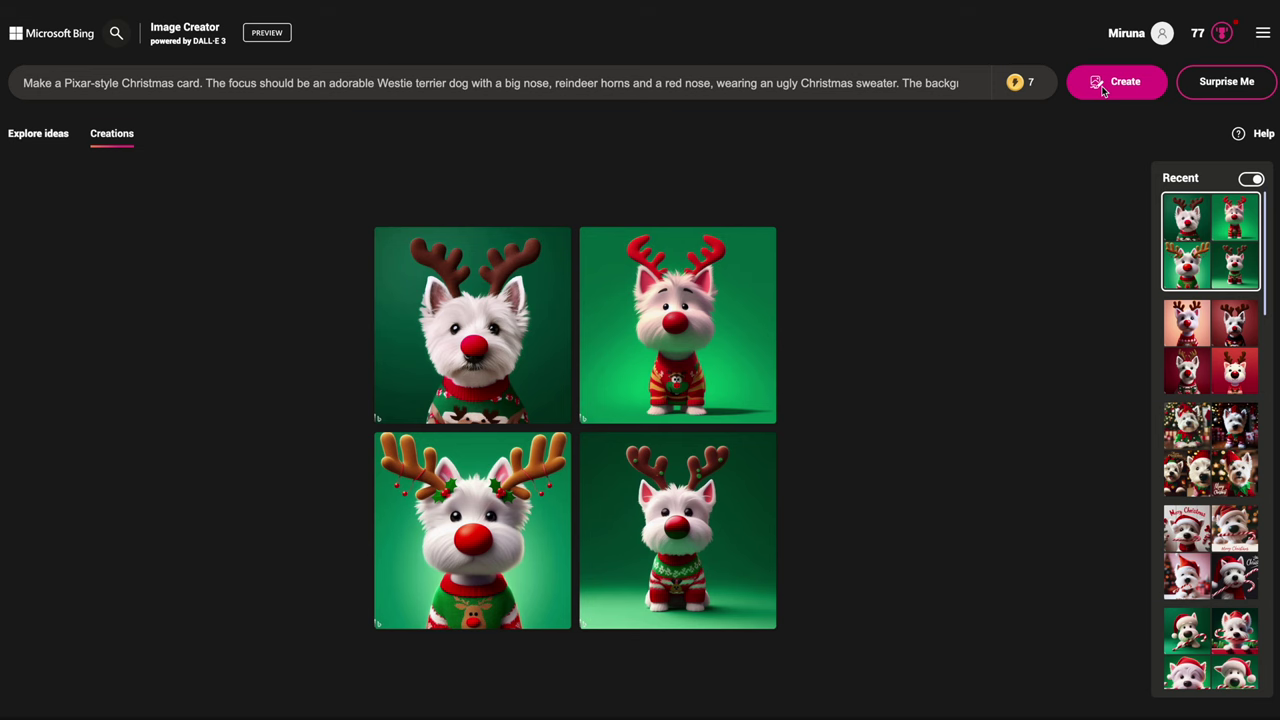
Step: Download the first green-background reindeer Westie with the dark brown antlers and compare it with the other results at full size
left_click(470, 363)
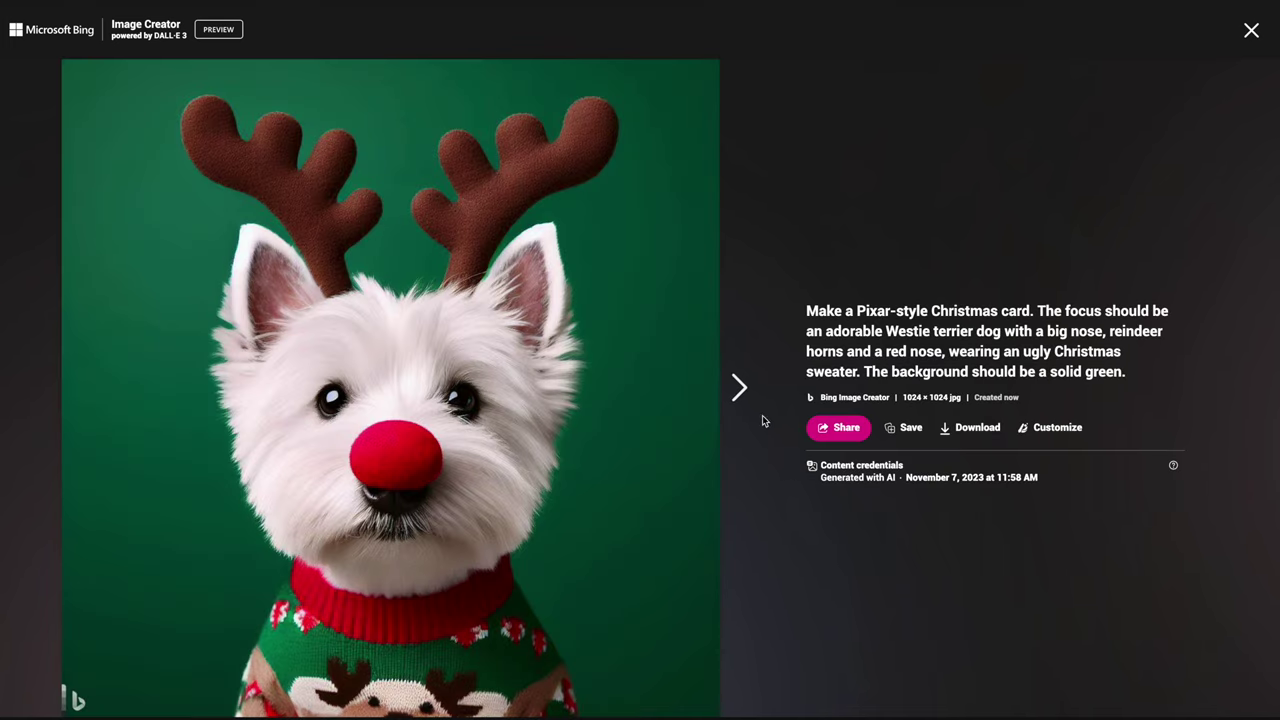
left_click(970, 427)
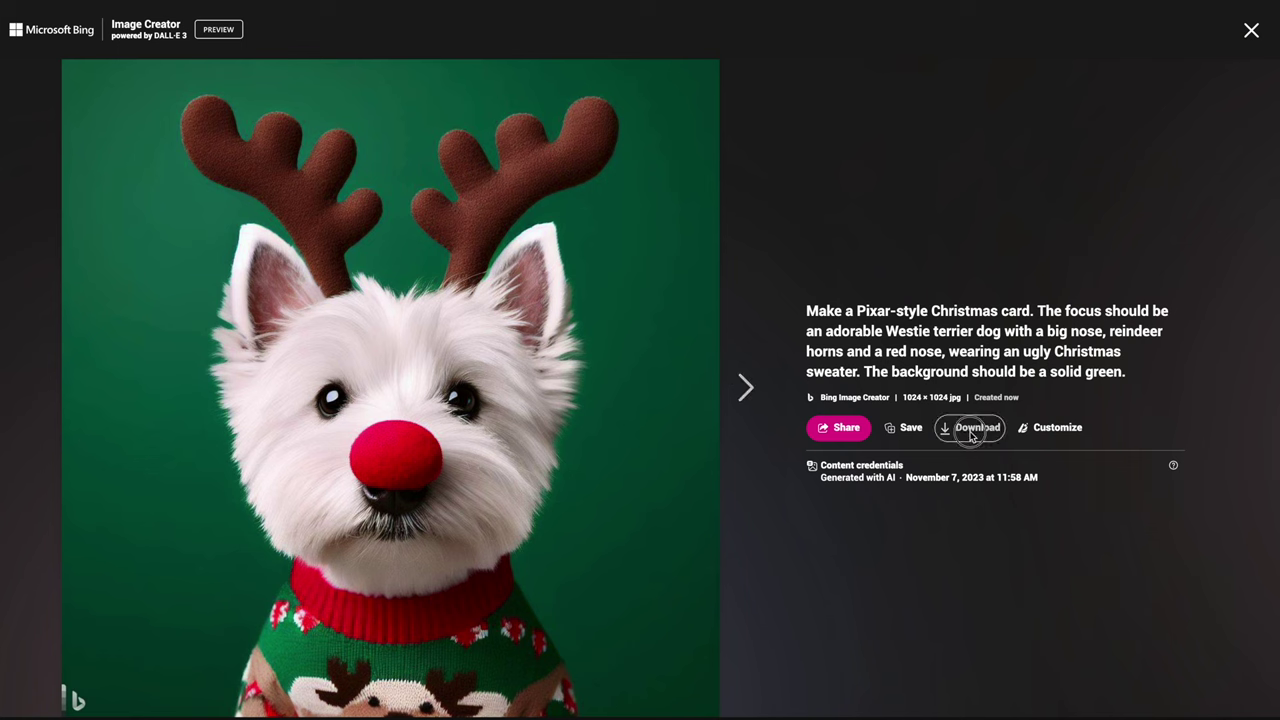
left_click(737, 388)
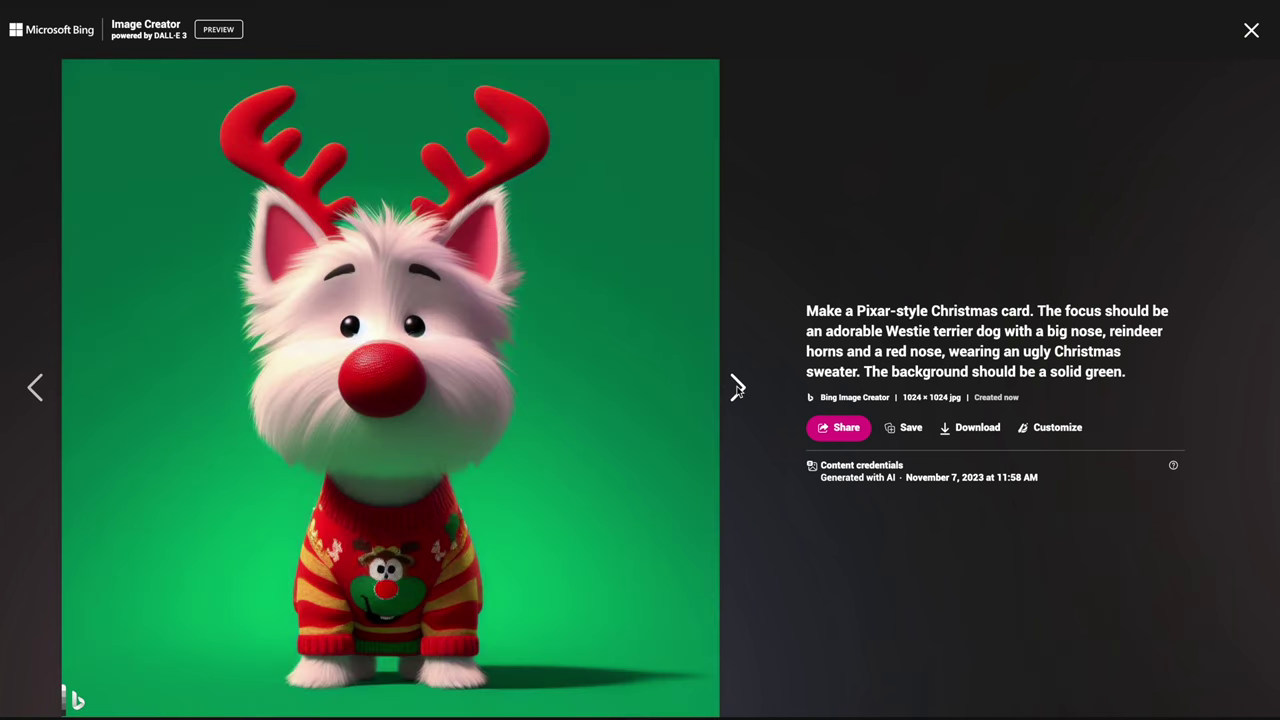
left_click(737, 388)
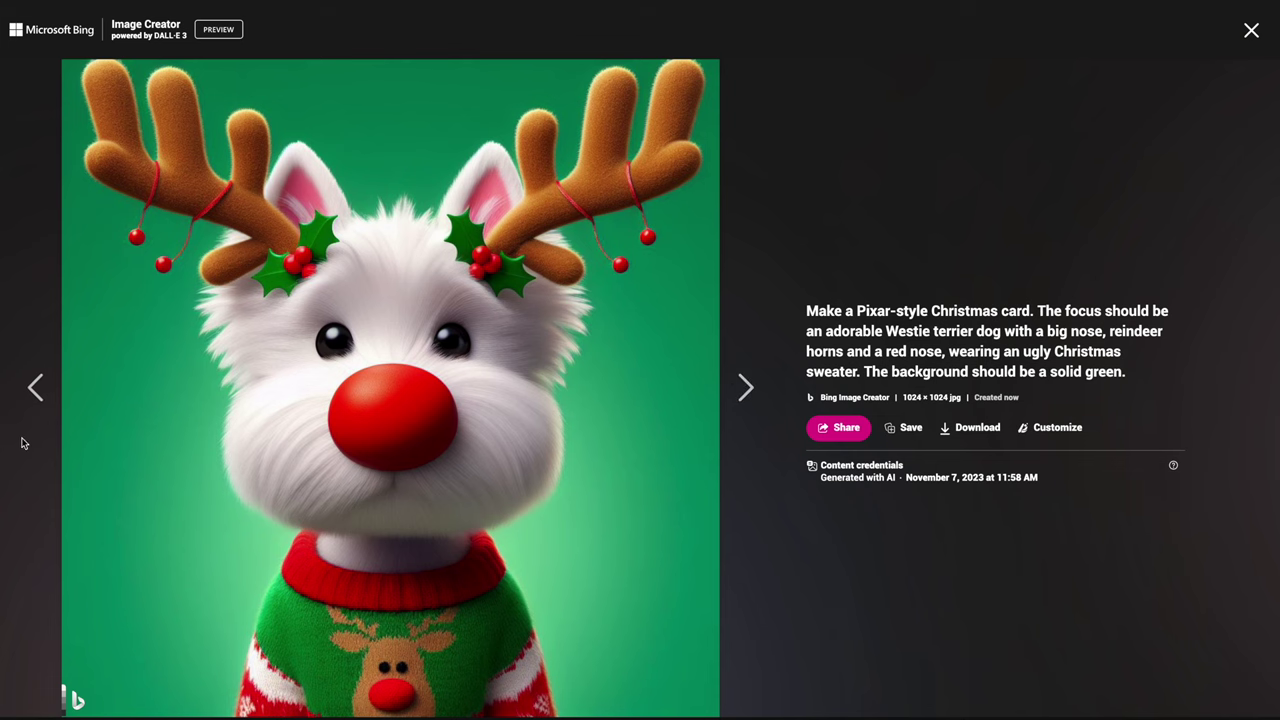
left_click(35, 388)
left_click(35, 388)
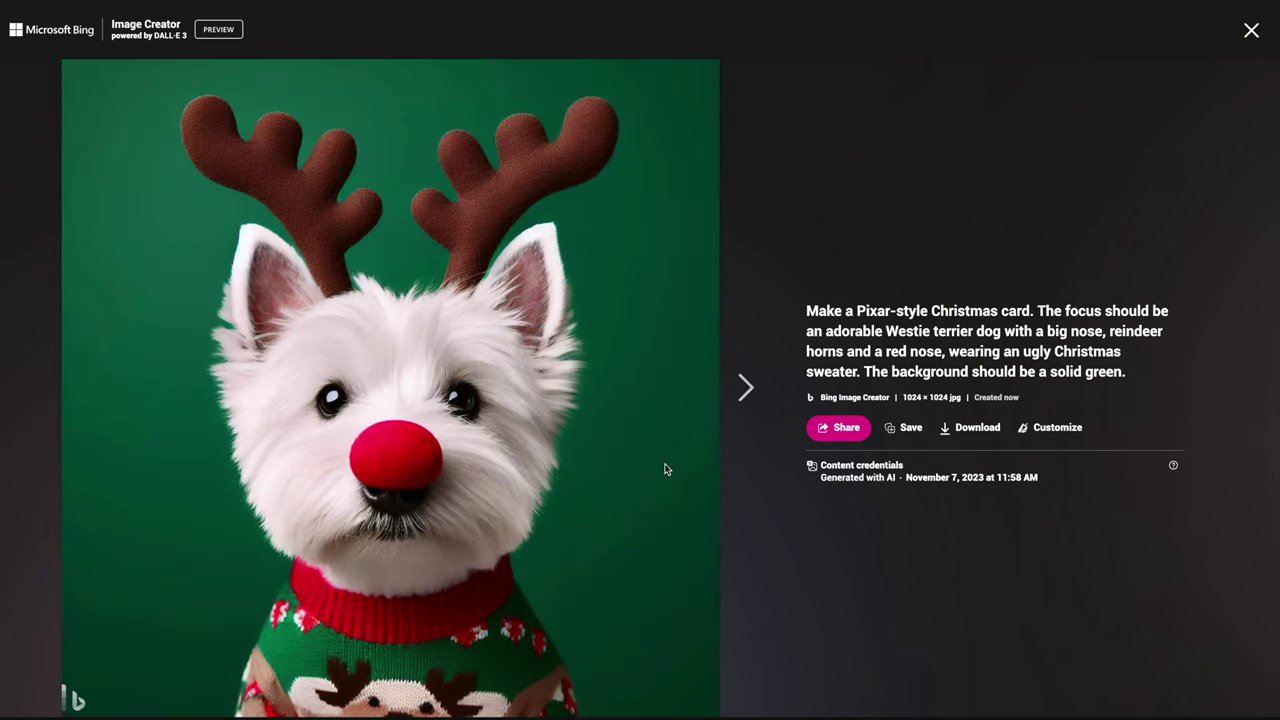
left_click(737, 388)
left_click(737, 388)
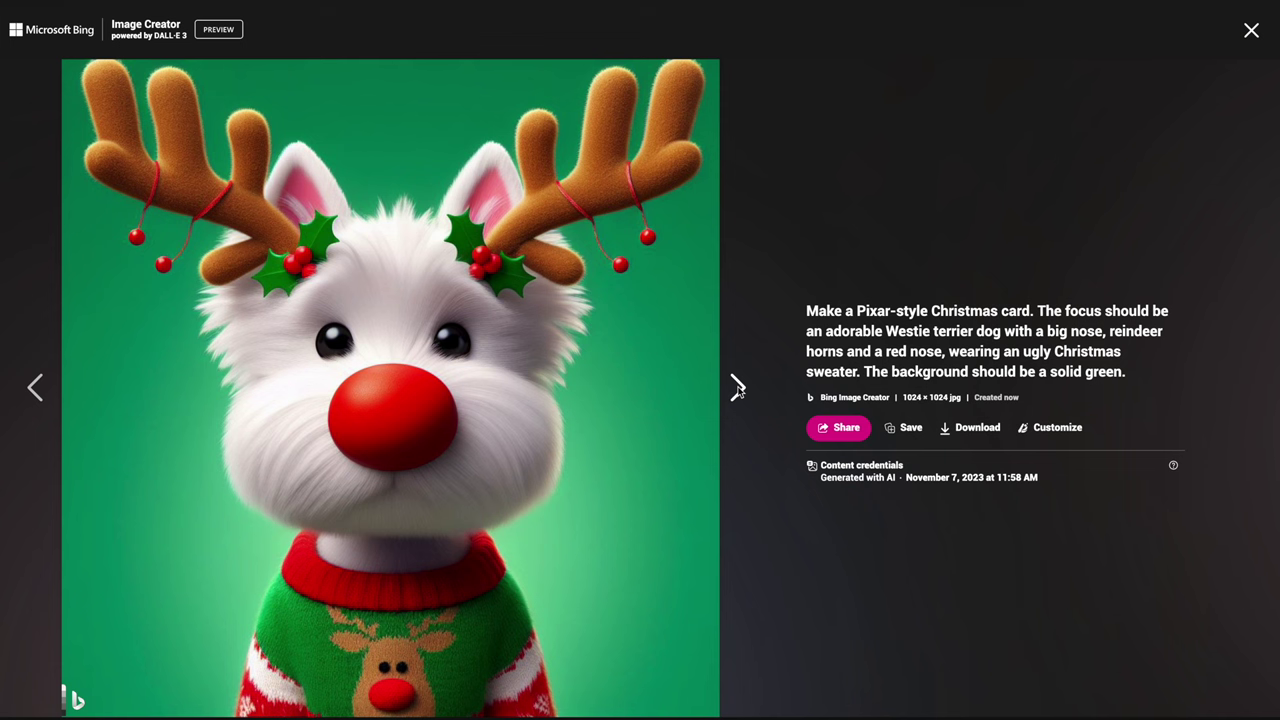
left_click(737, 388)
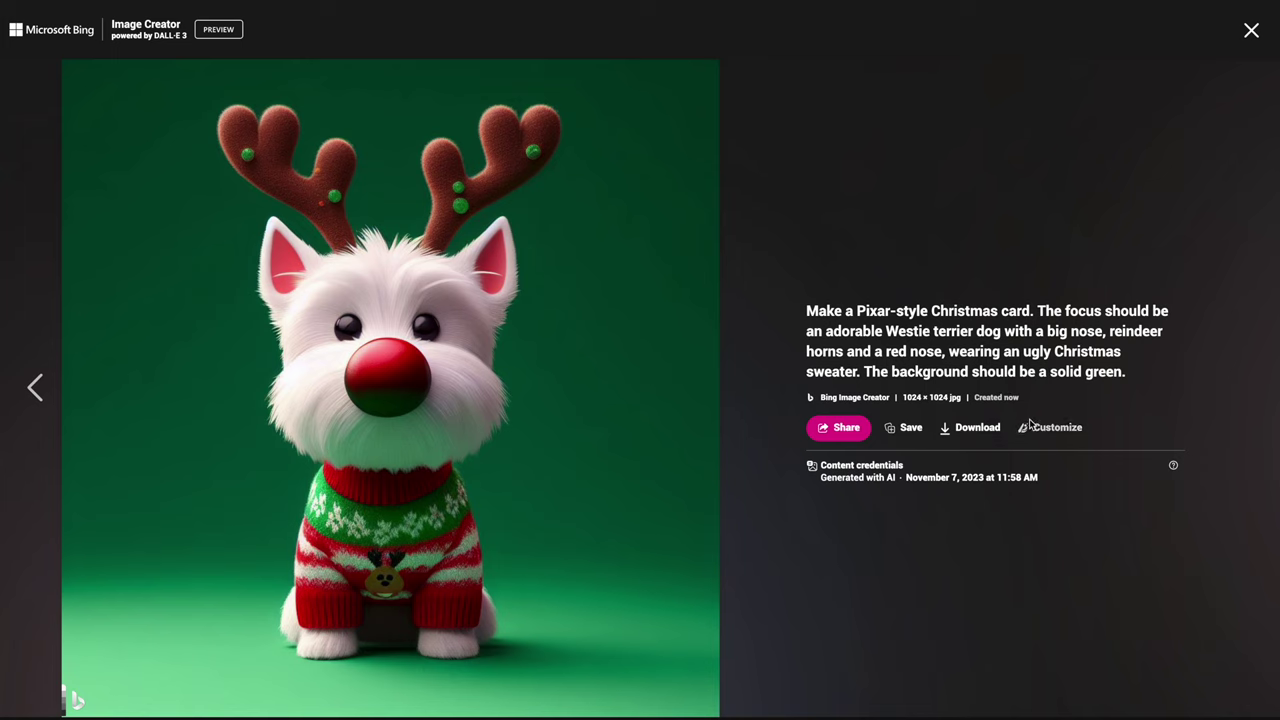
Step: Close the image viewer, replace "Pixar-style" with "realistic photography style" in the prompt and generate new images
left_click(1251, 30)
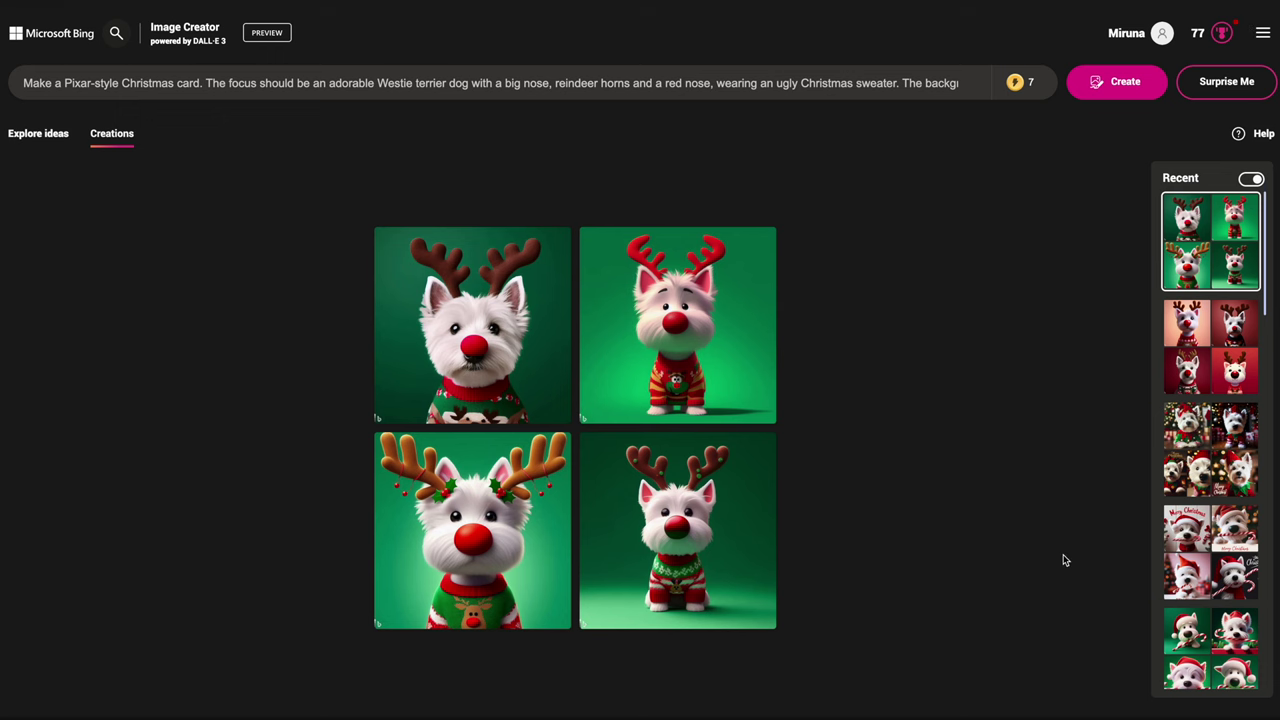
left_click(457, 337)
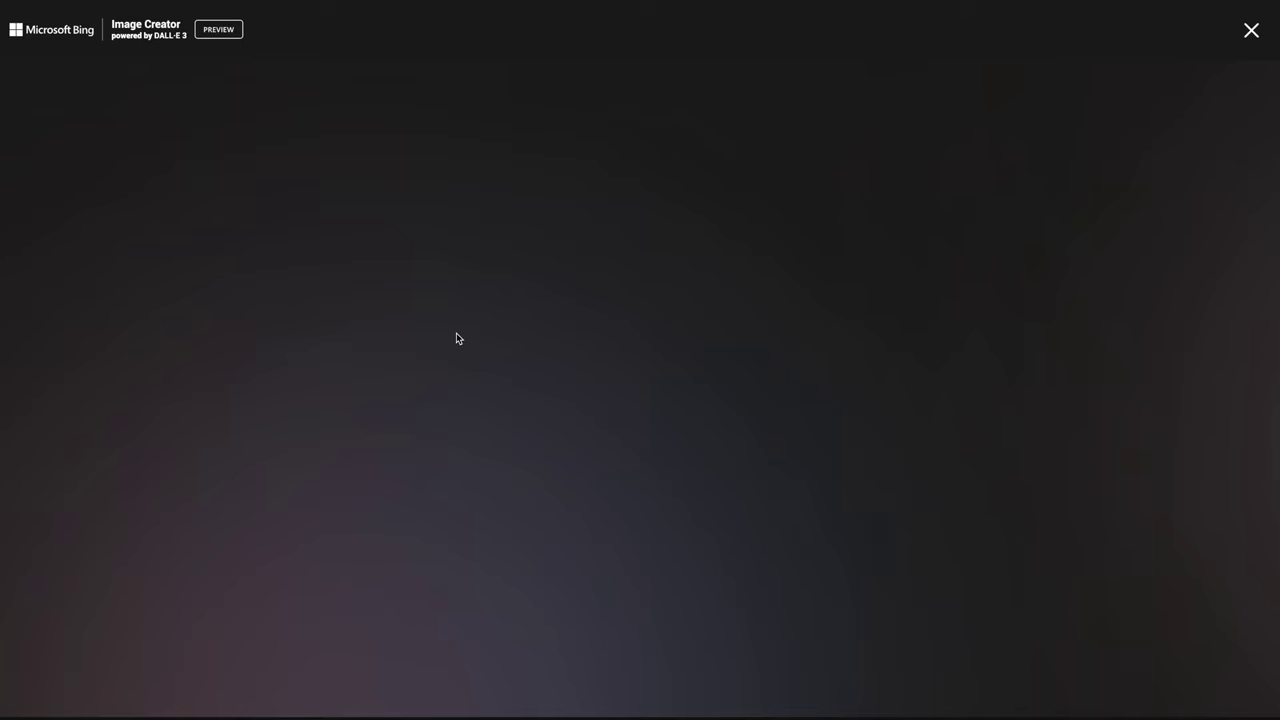
left_click(1262, 33)
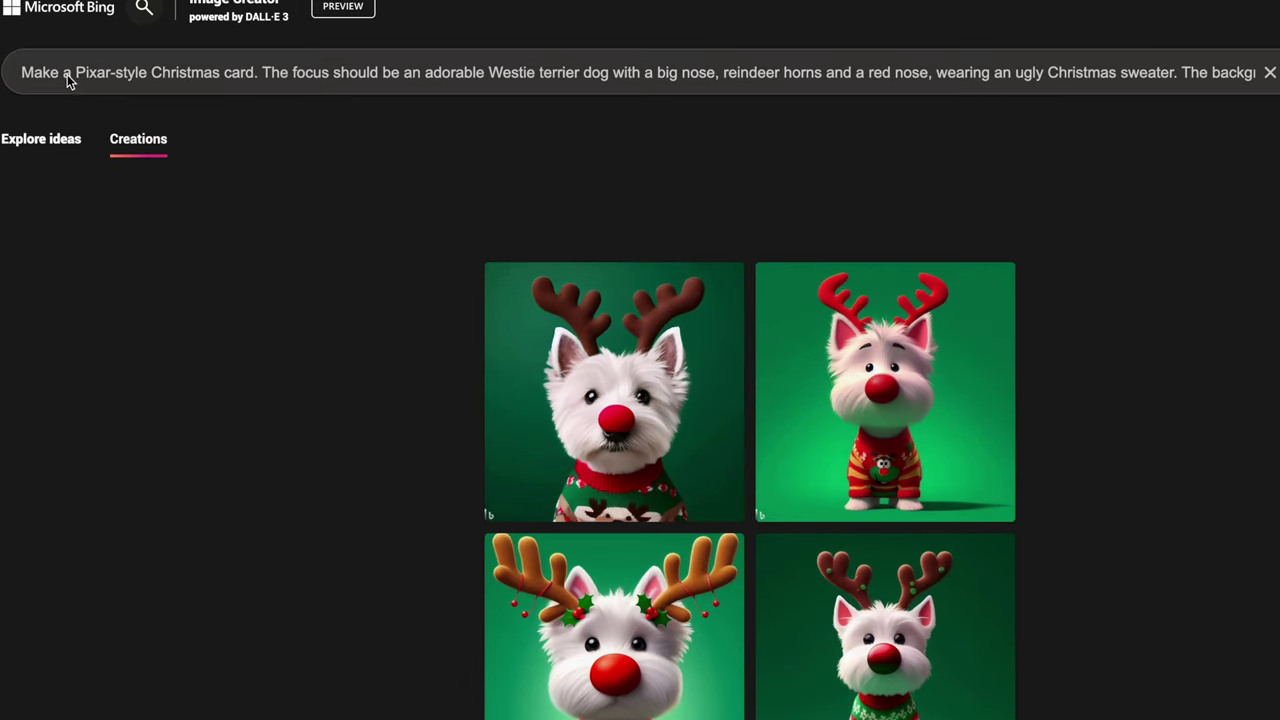
left_click_drag(65, 86, 145, 82)
type("realisti")
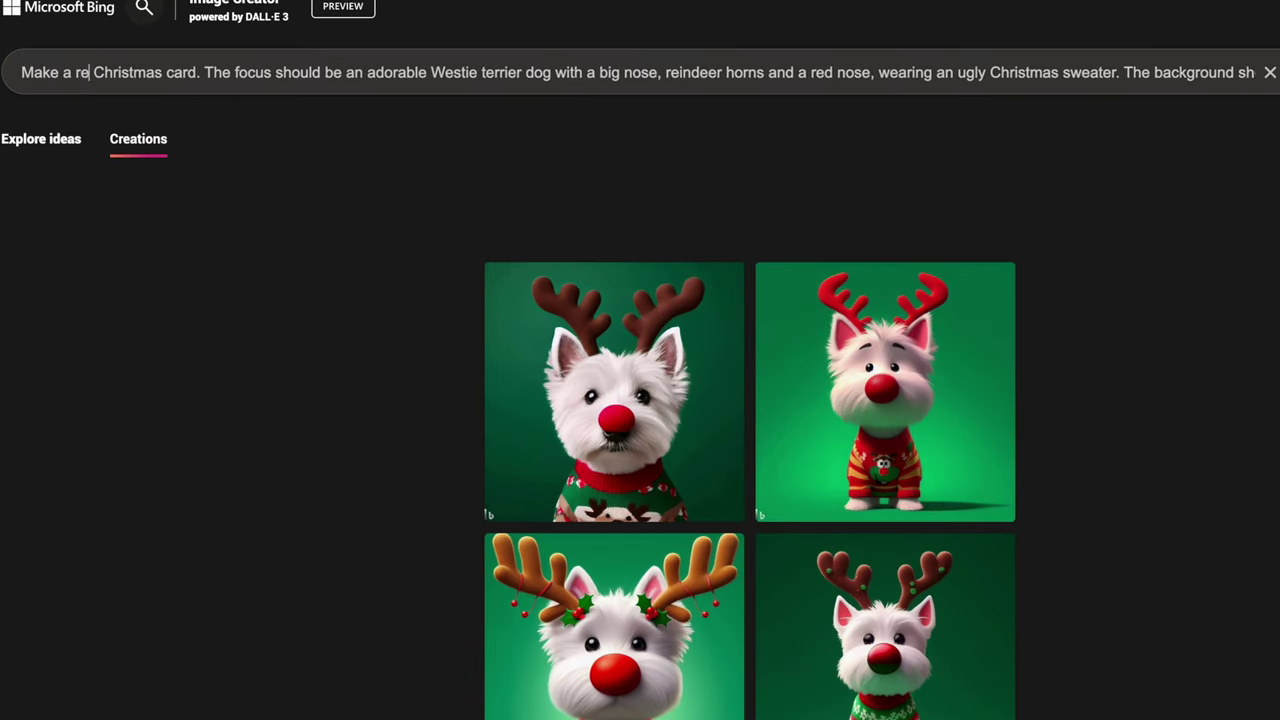
type("c phot")
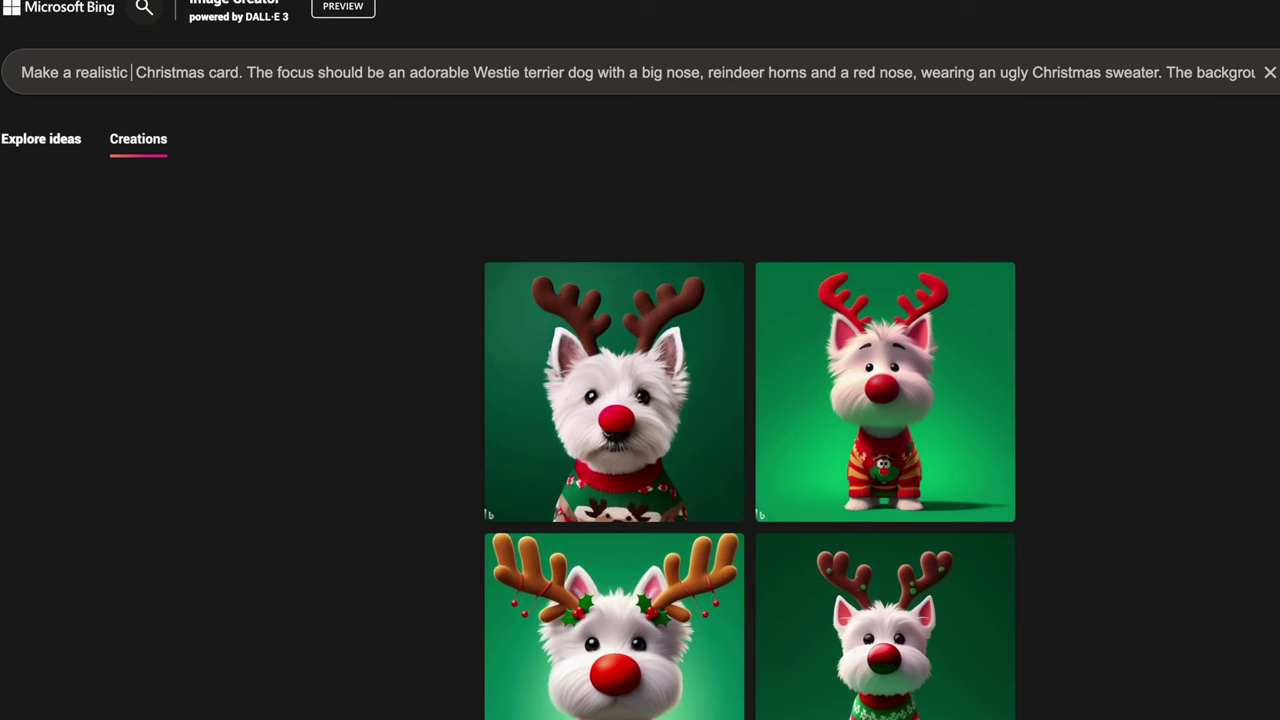
type("ography style")
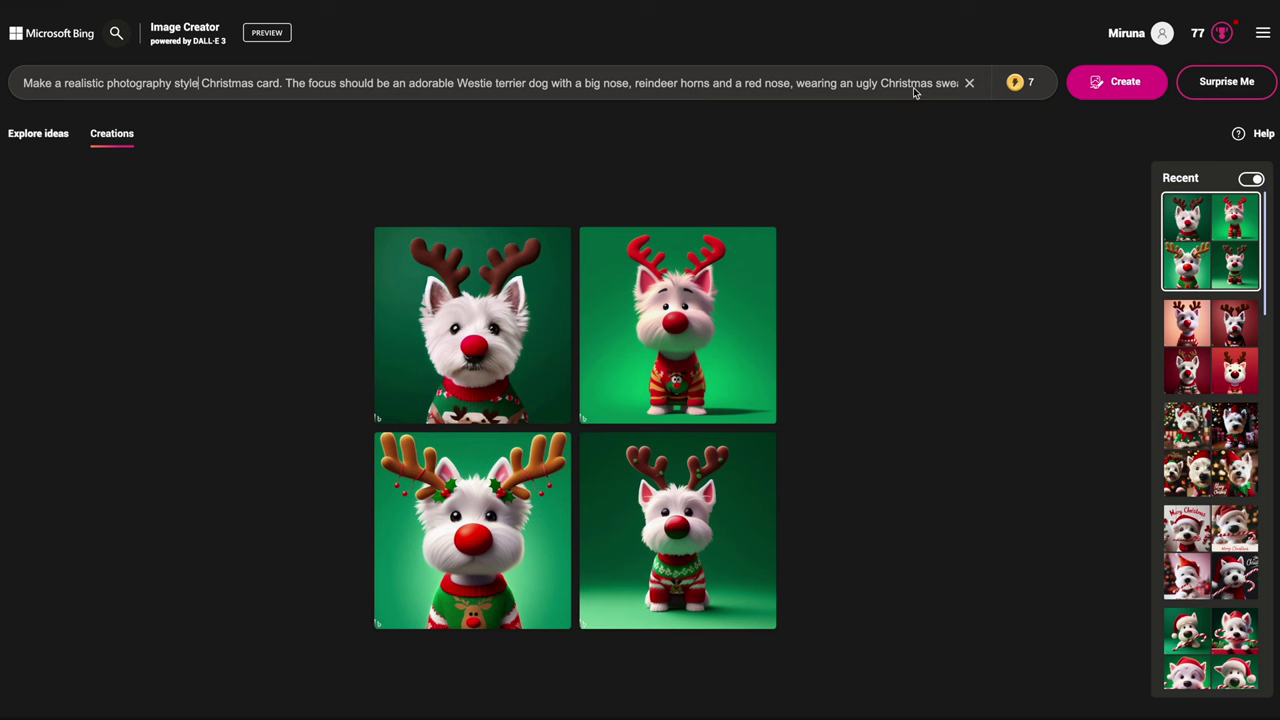
left_click(1100, 91)
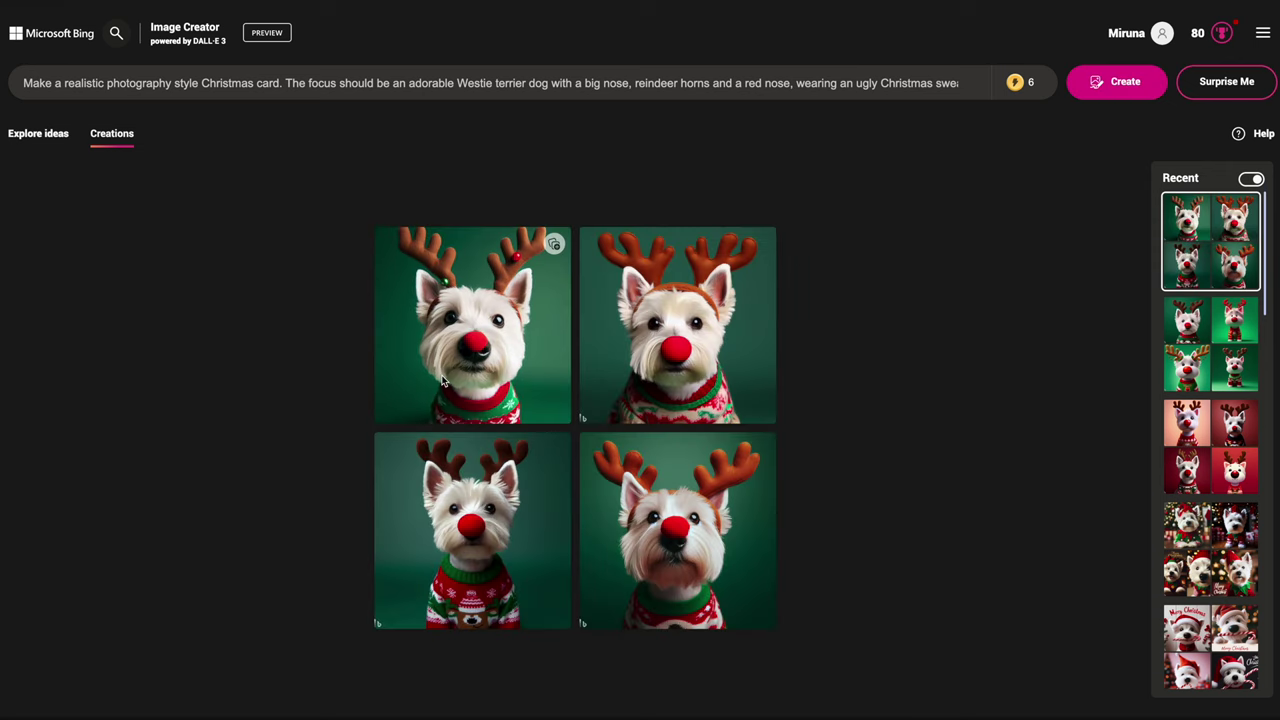
Step: View each of the four realistic photography reindeer Westie results at full size
left_click(443, 381)
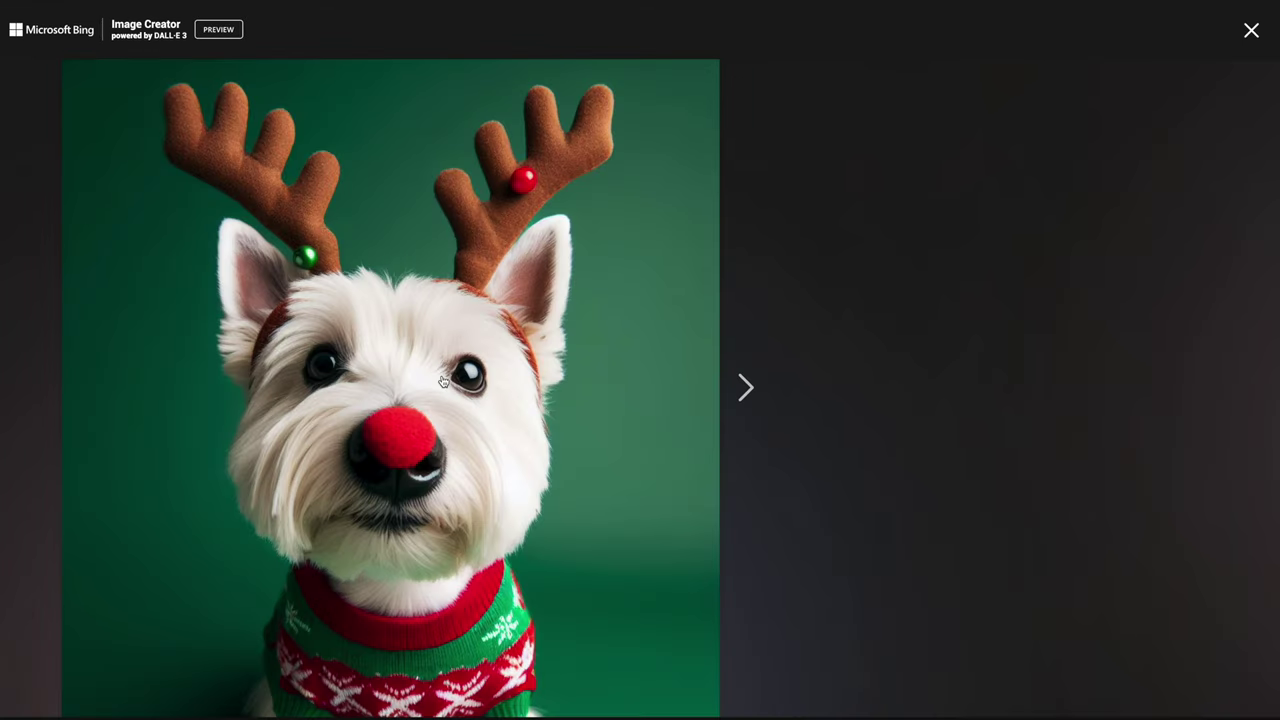
left_click(737, 388)
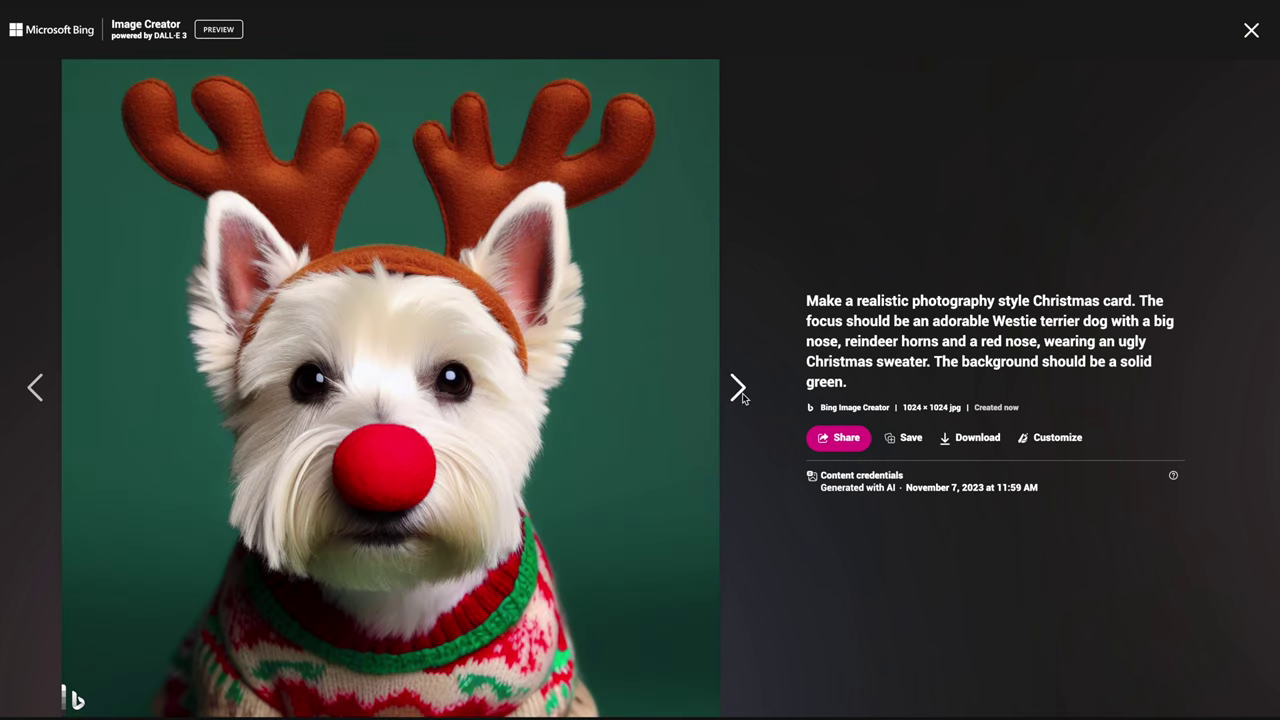
left_click(737, 388)
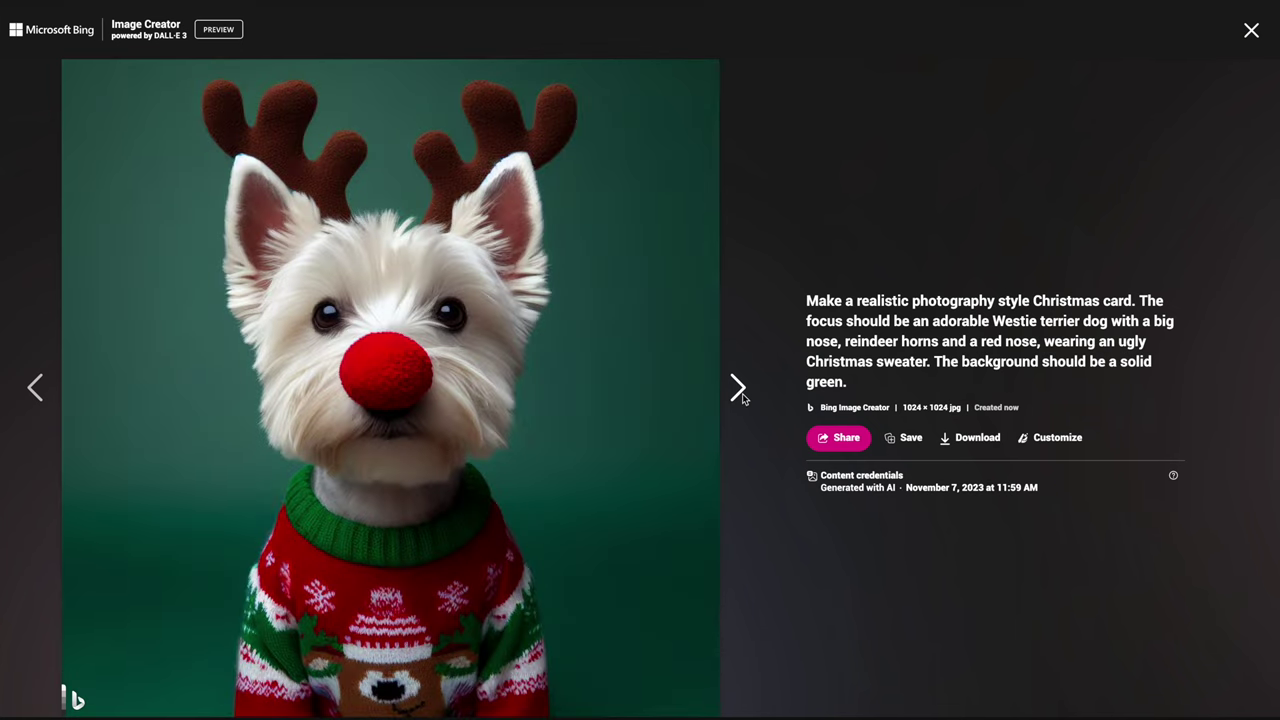
left_click(738, 390)
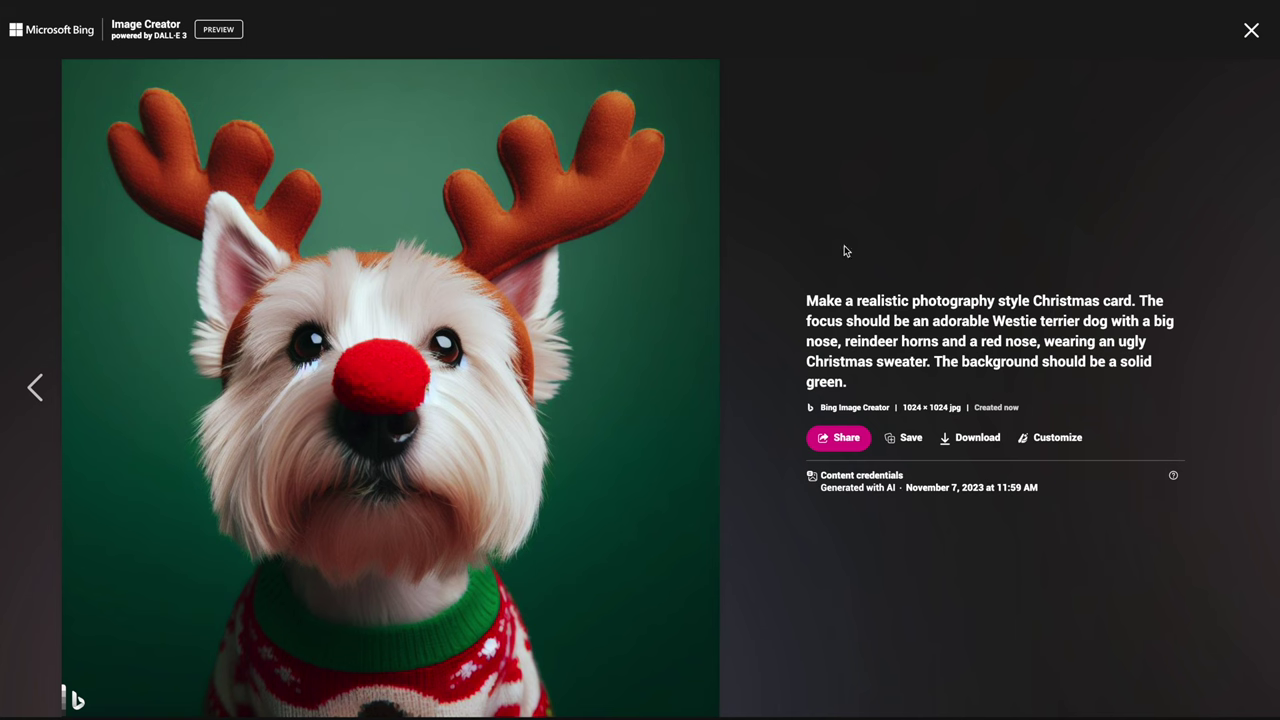
Step: Download all four realistic green-background reindeer Westies, going from the last image back to the first, and close the viewer
left_click(983, 437)
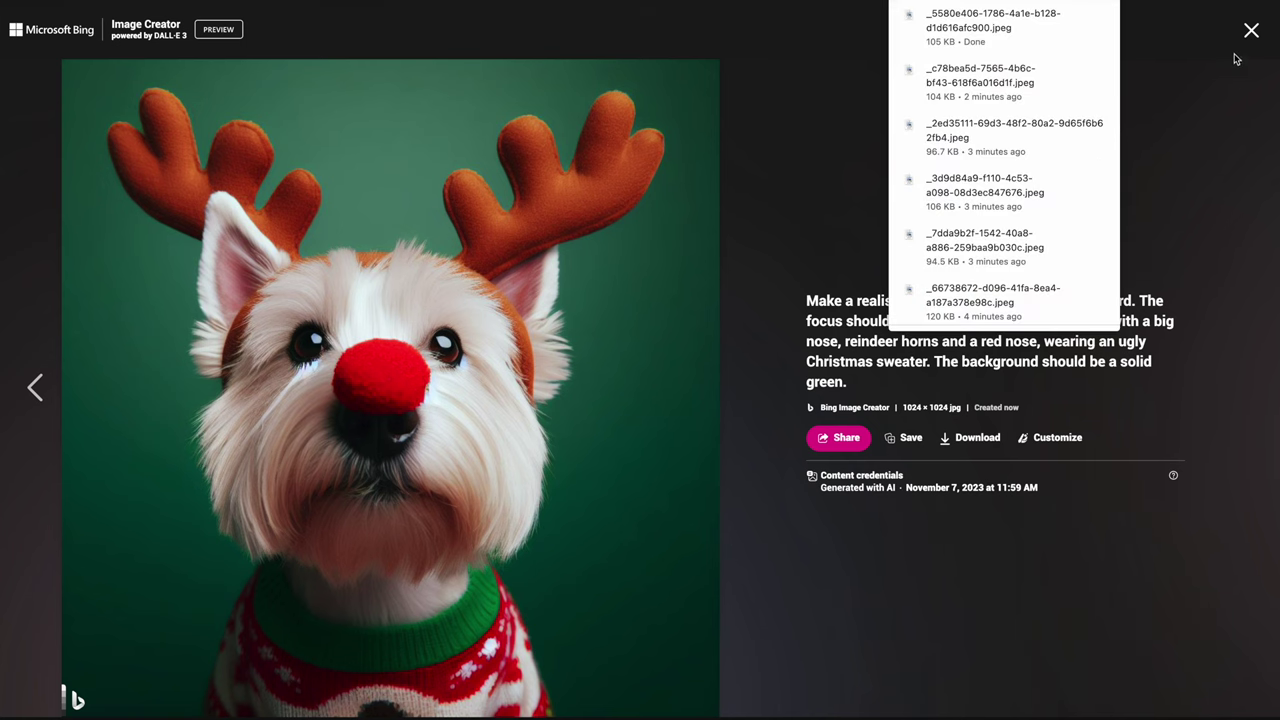
left_click(38, 389)
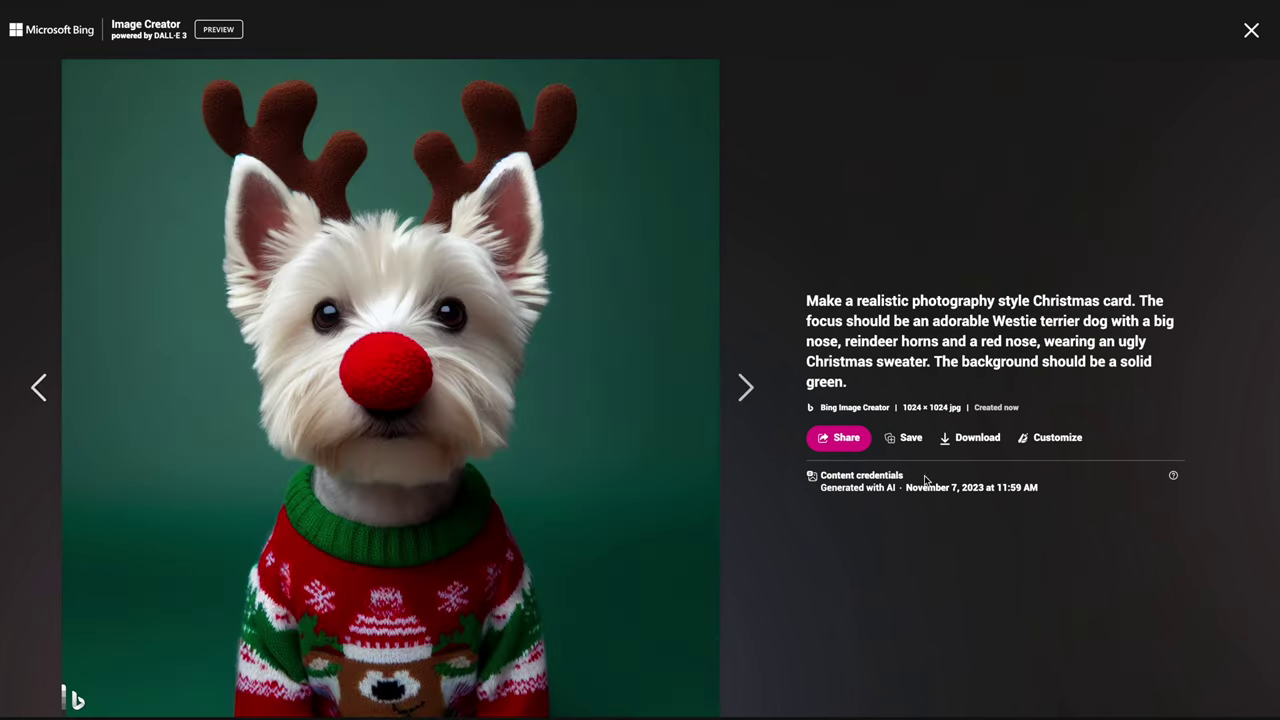
left_click(970, 438)
left_click(36, 387)
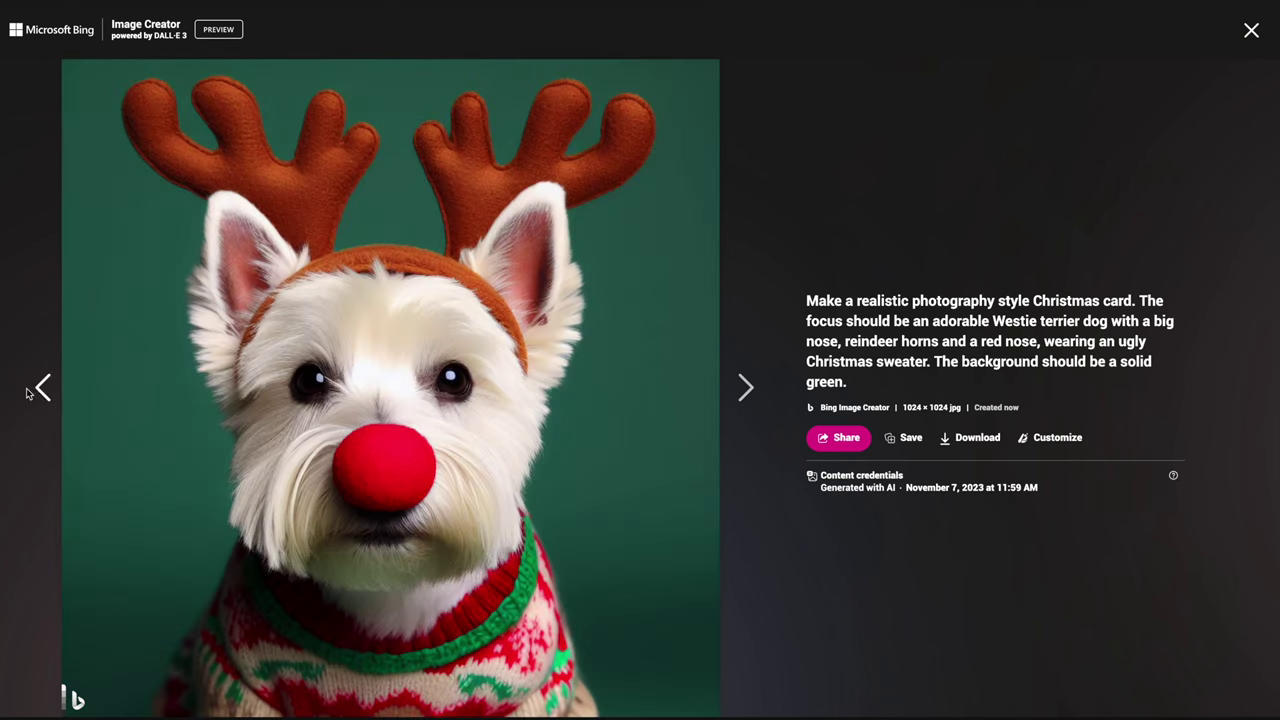
left_click(972, 438)
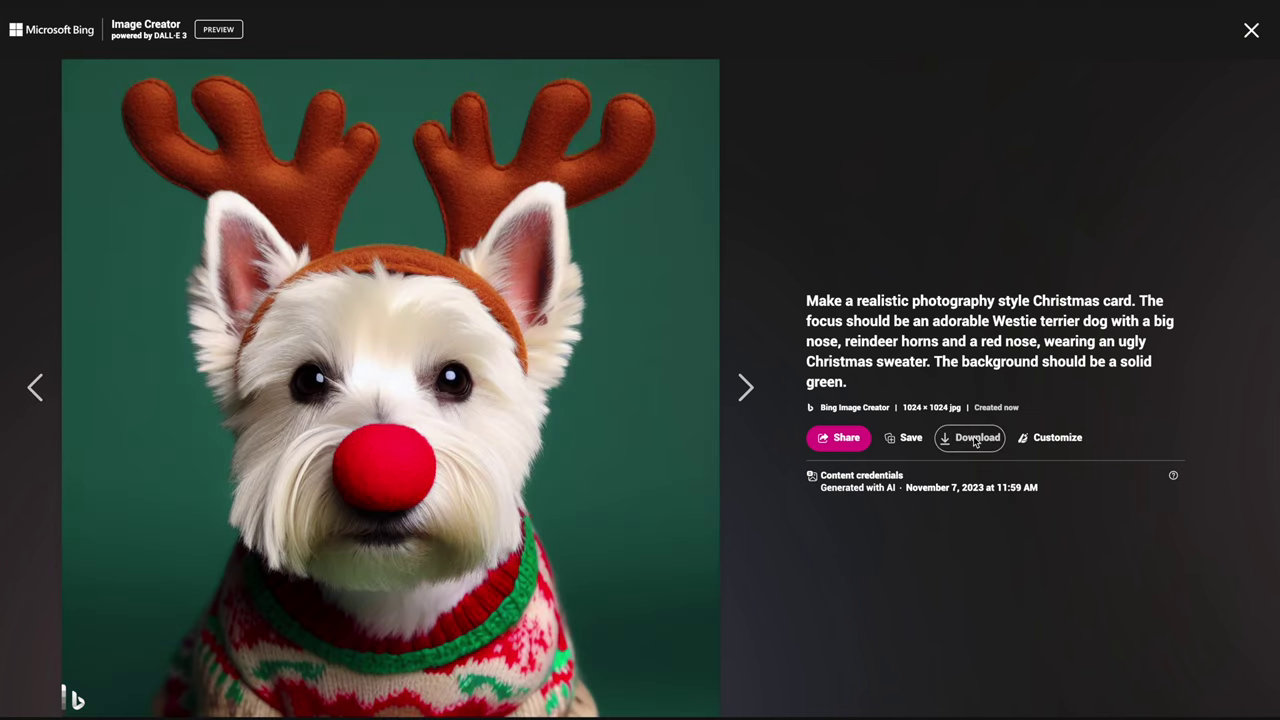
left_click(40, 390)
left_click(958, 448)
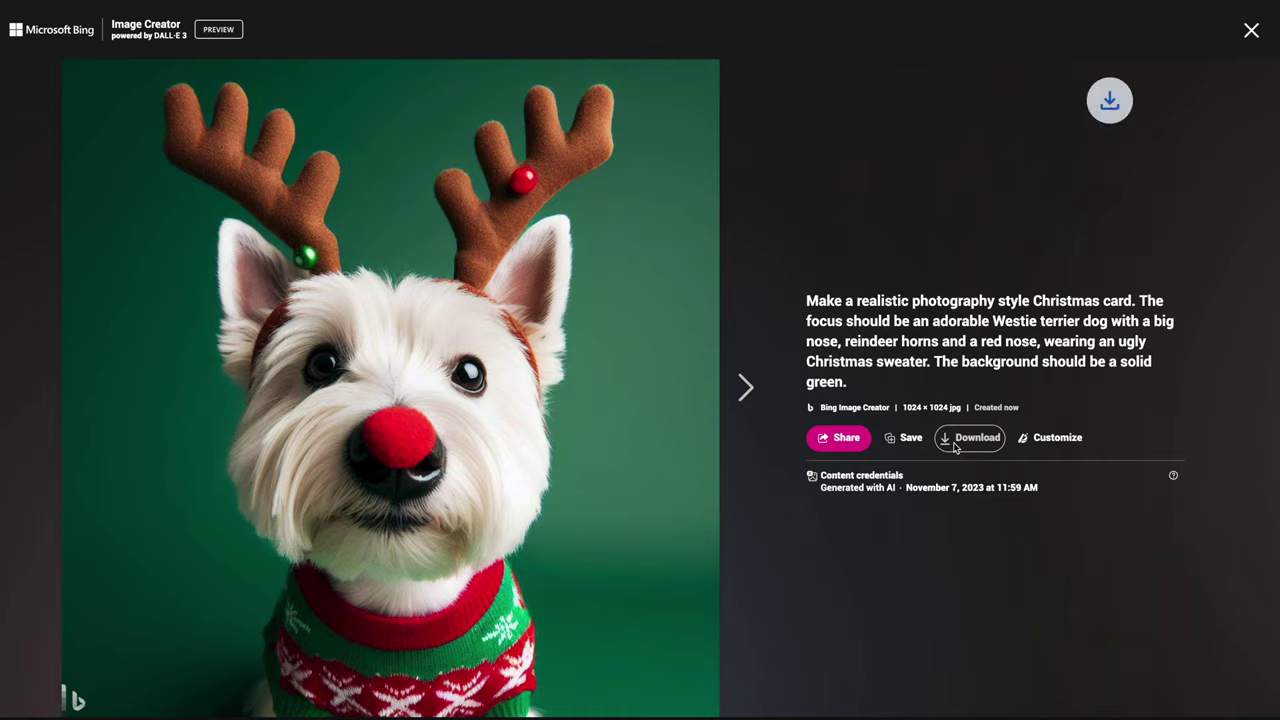
left_click(1251, 31)
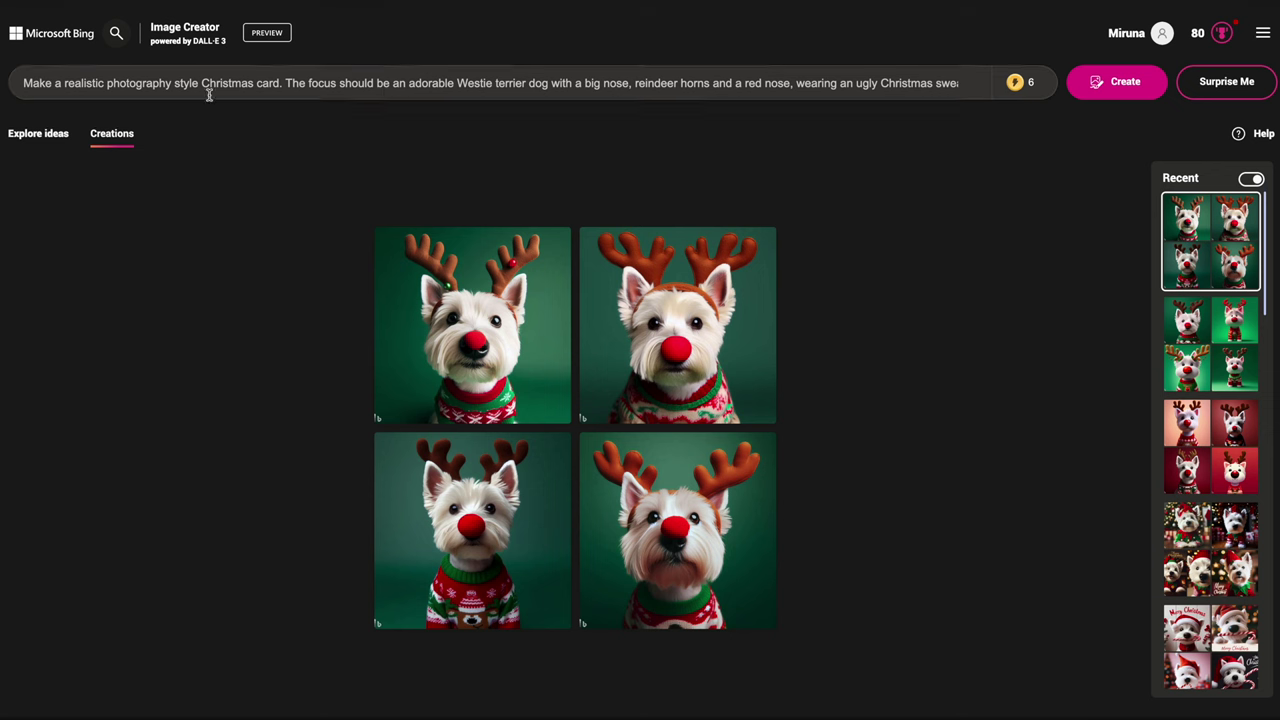
Step: Replace "realistic photography style" with "Pixar-style" in the prompt
left_click_drag(64, 89, 204, 90)
type("Di")
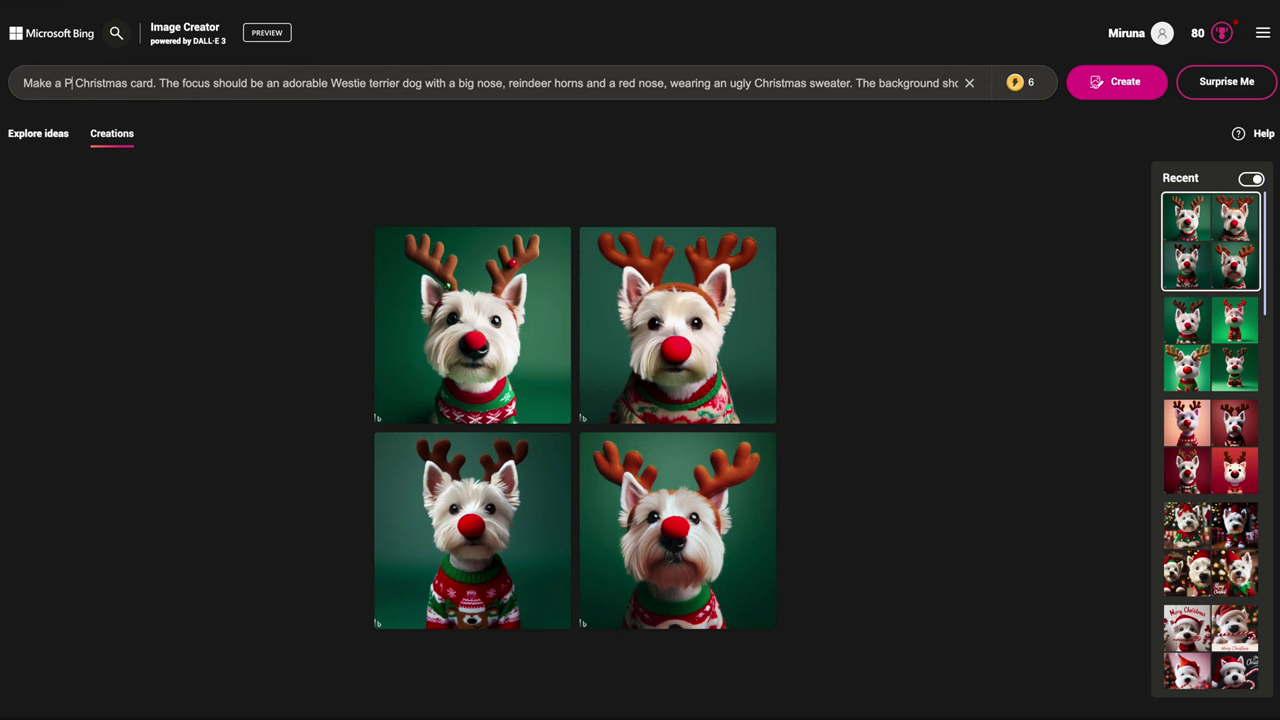
type("xar")
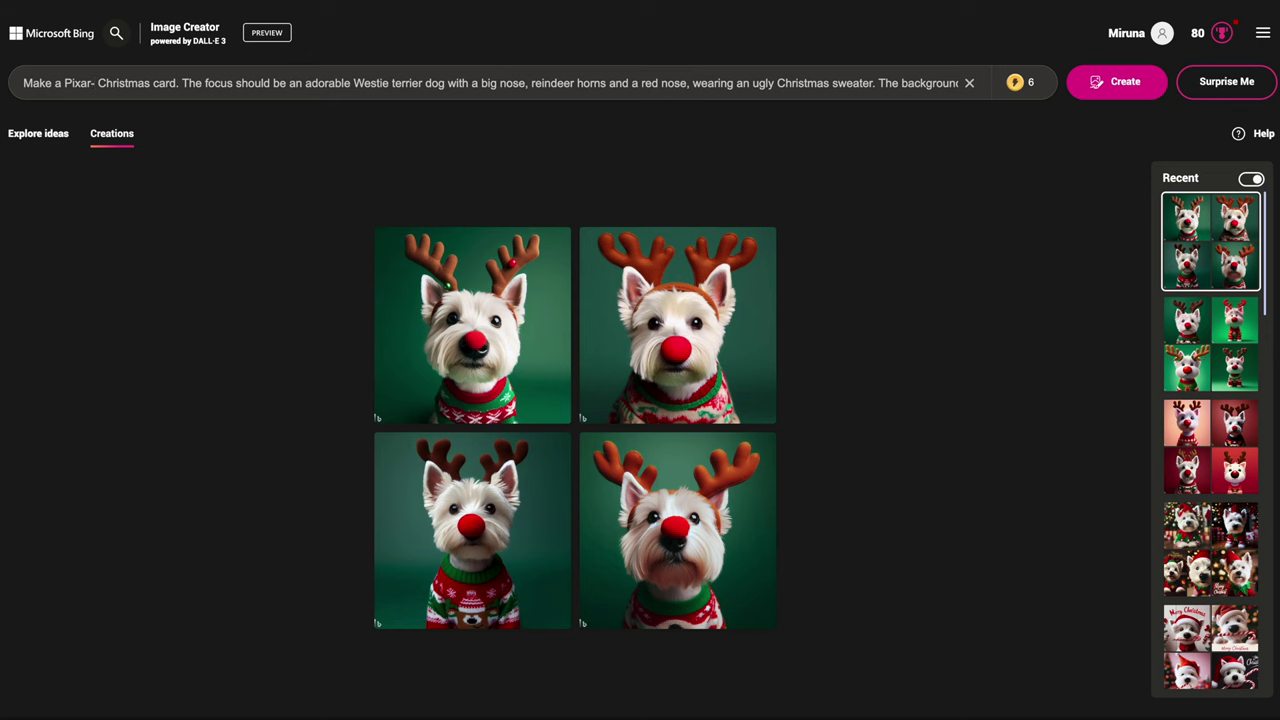
type("-style")
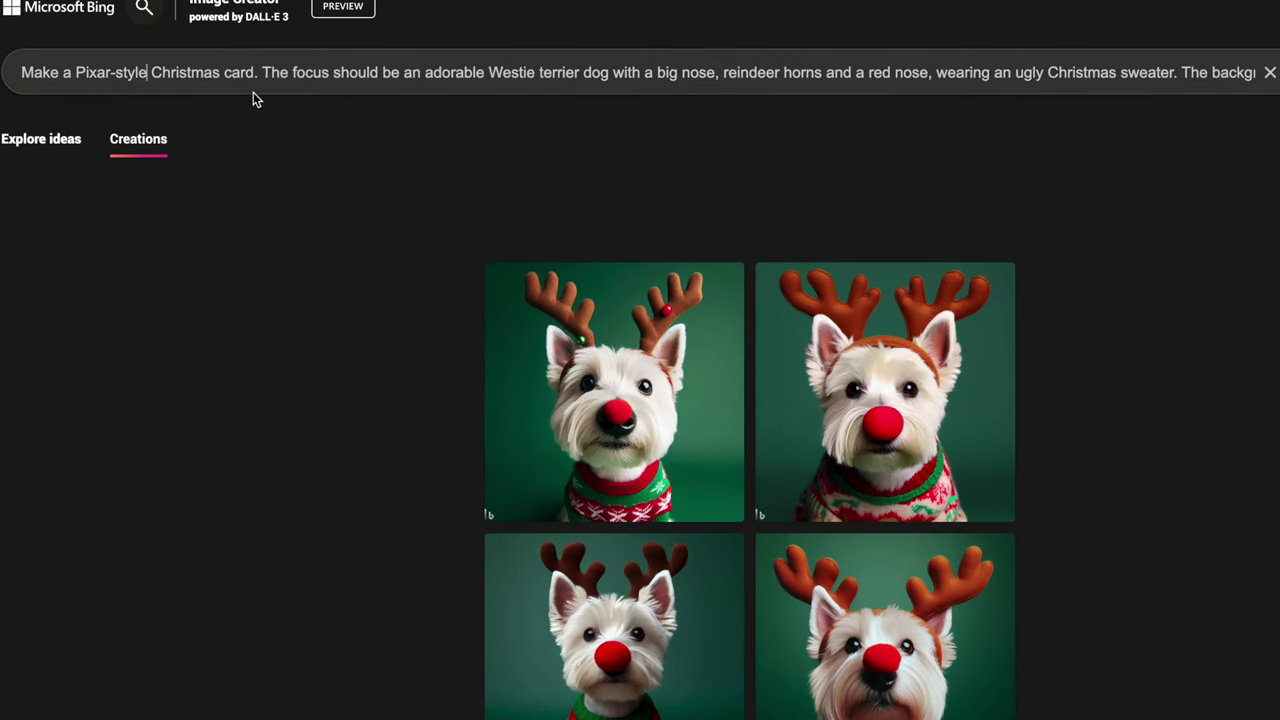
Step: Insert with the title "Santa is here!" after "Christmas card" in the prompt
left_click(254, 72)
type("with the titl")
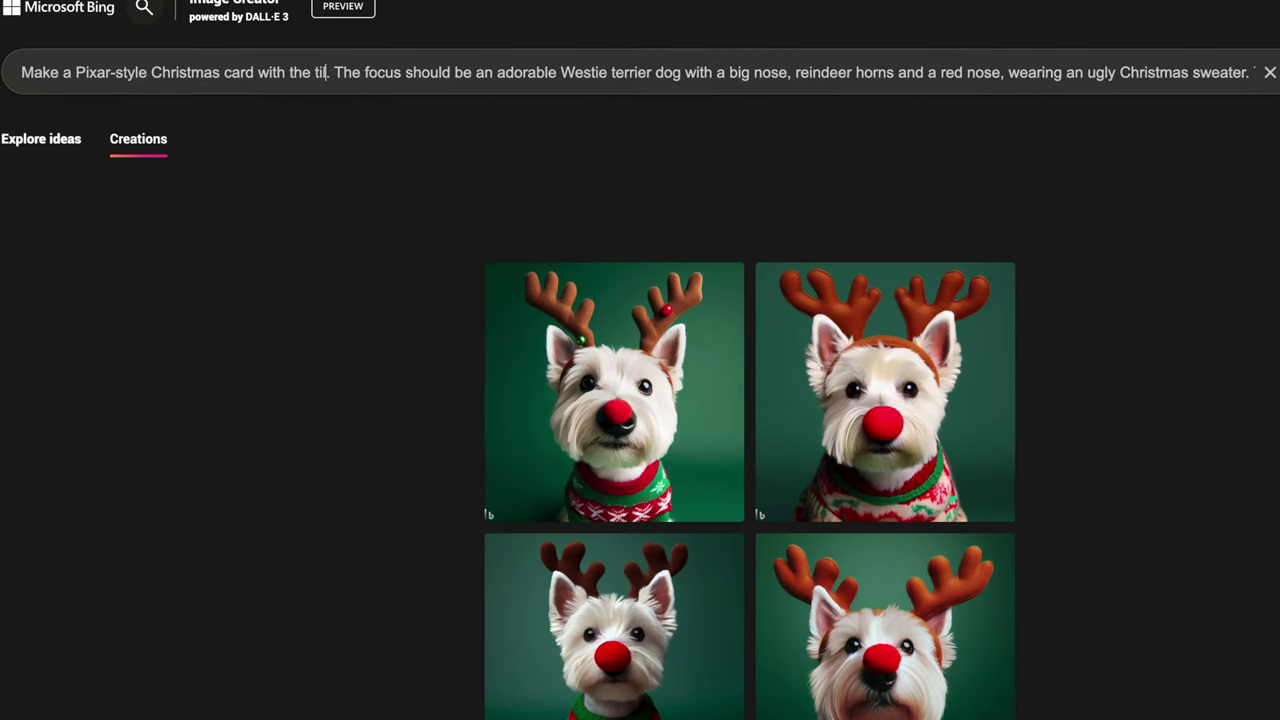
type("e \"S")
key("BackSpace")
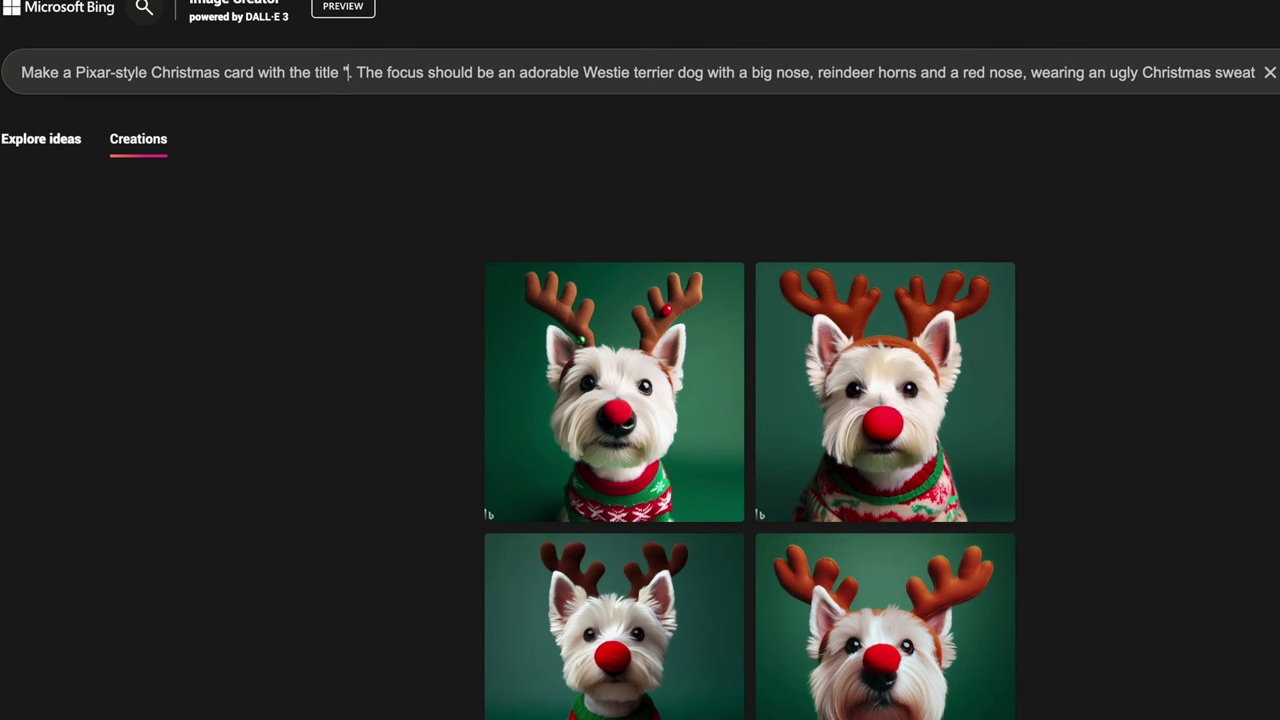
type("Santa is her")
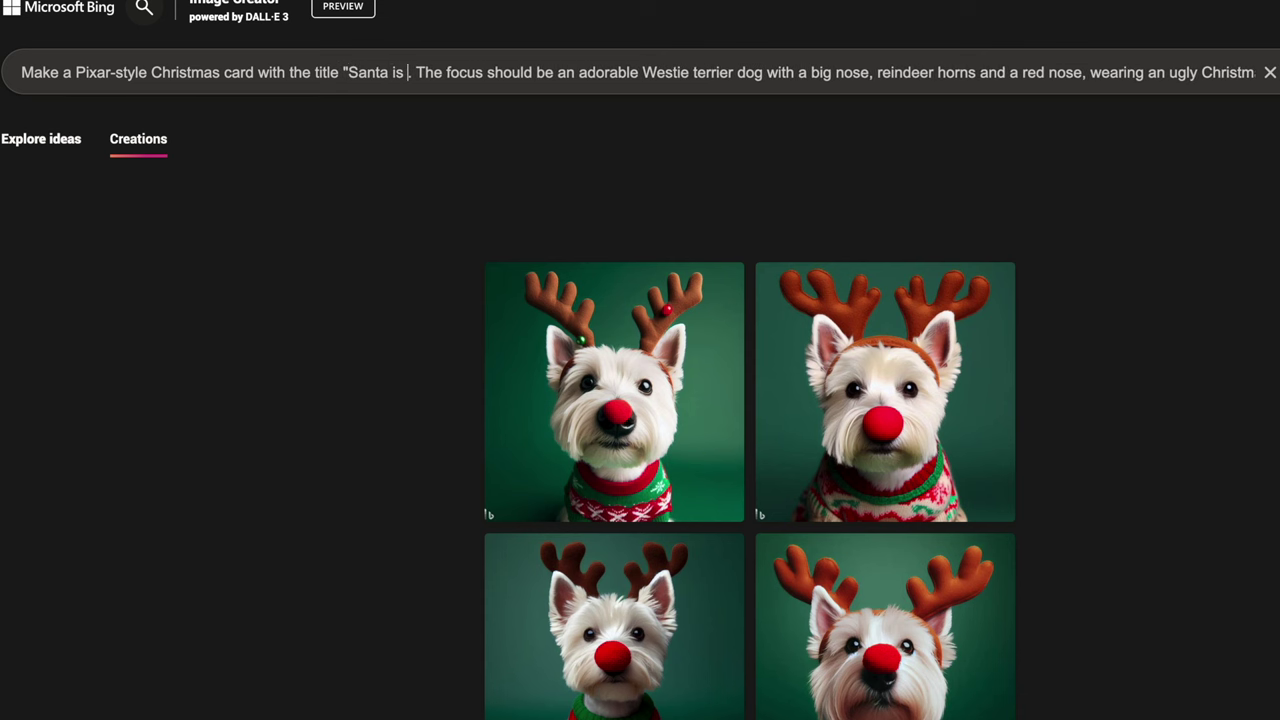
type("e!\"")
Step: Replace the nose, reindeer horns and ugly sweater description in the prompt with "dressed as Santa and smiling."
left_click_drag(808, 72, 981, 72)
type("dressed as Sa")
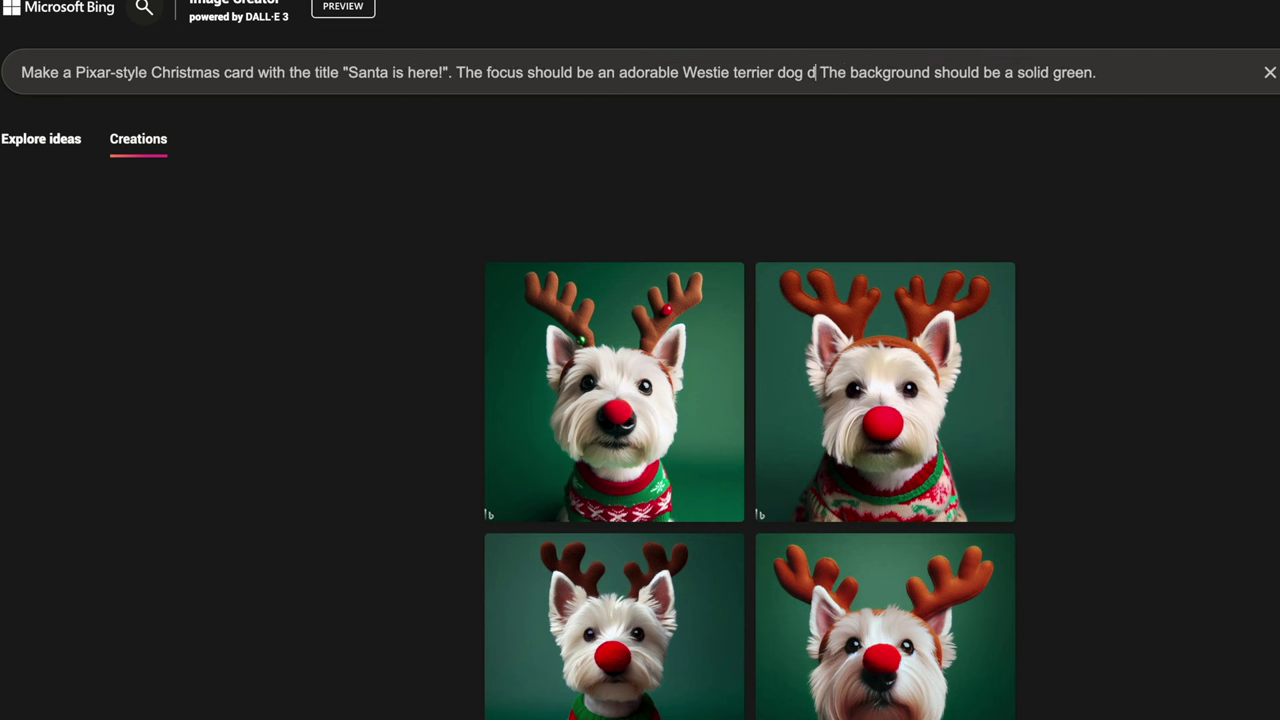
type("nta and smiling.")
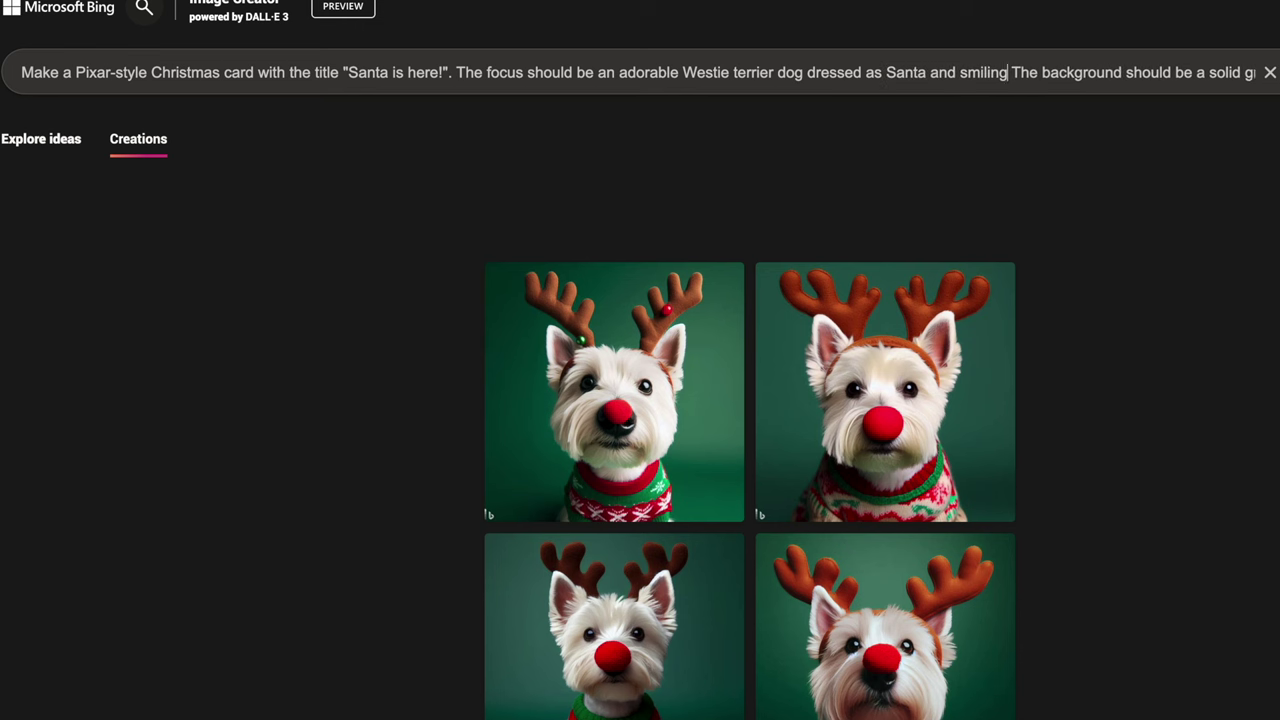
Step: Change "solid green" to "solid color" at the end of the prompt and generate the Santa Westie images
left_click(1180, 76)
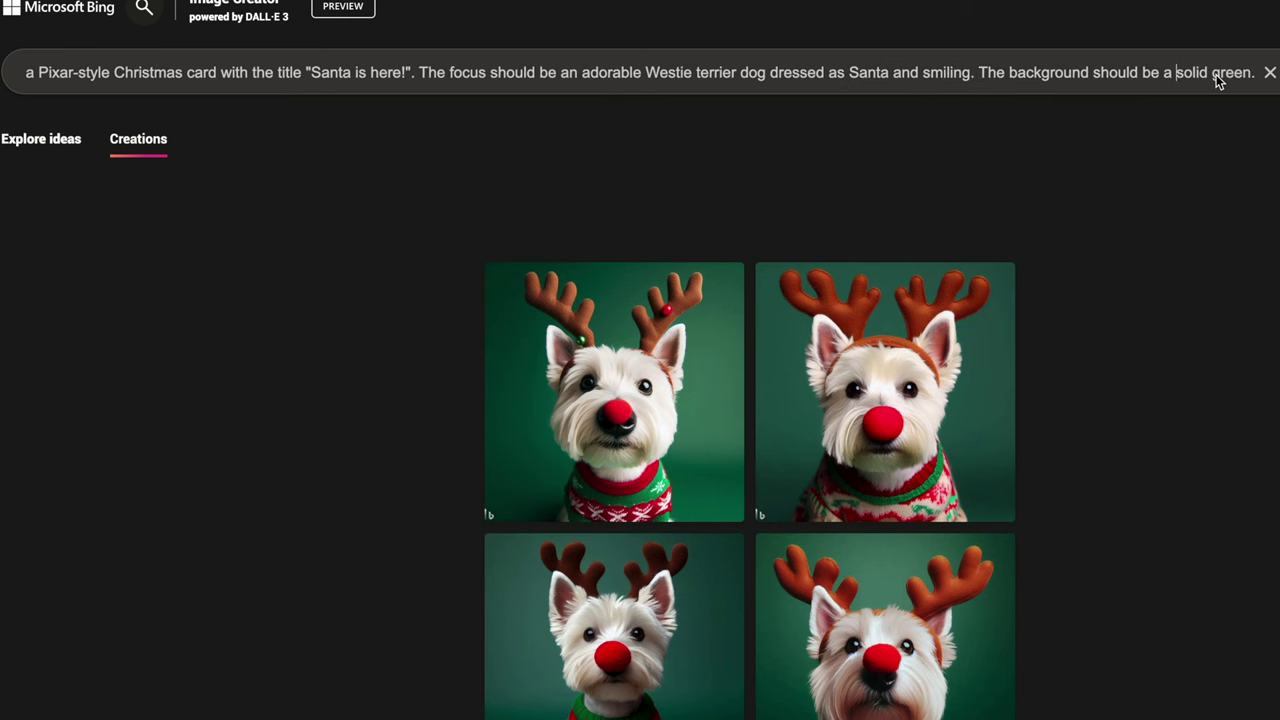
type("color")
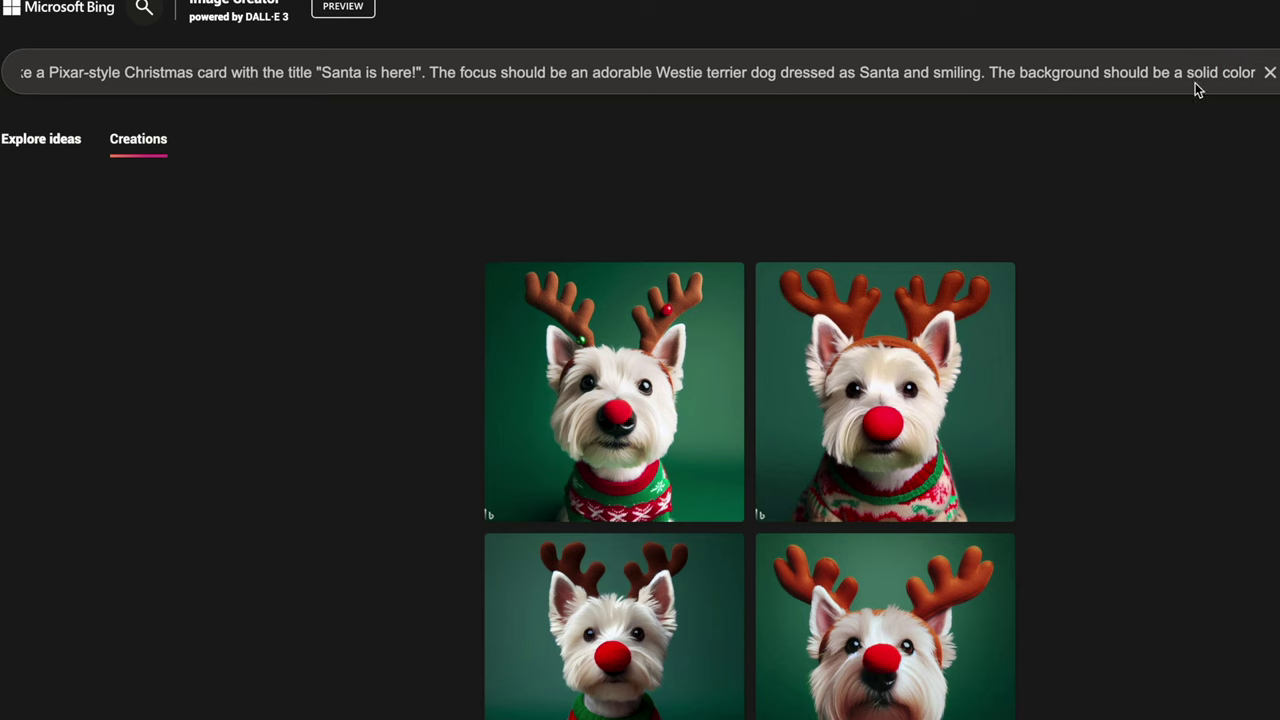
left_click_drag(1255, 77, 1135, 81)
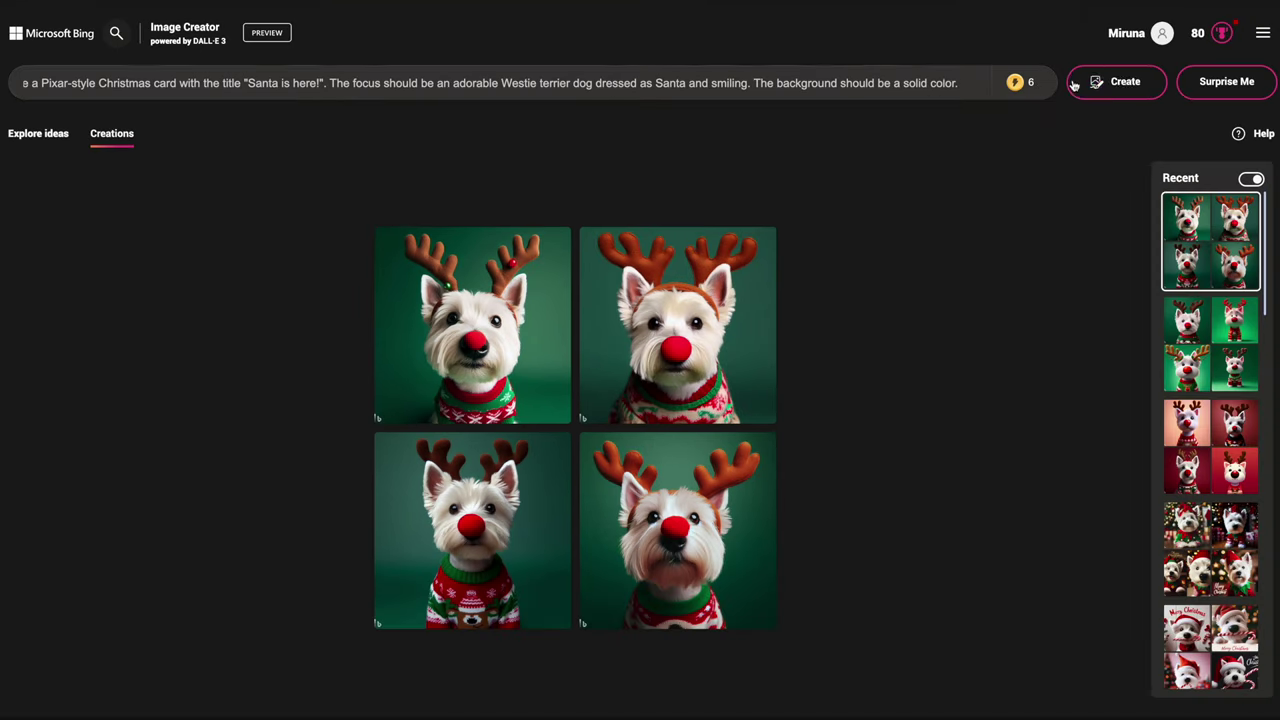
left_click(1096, 82)
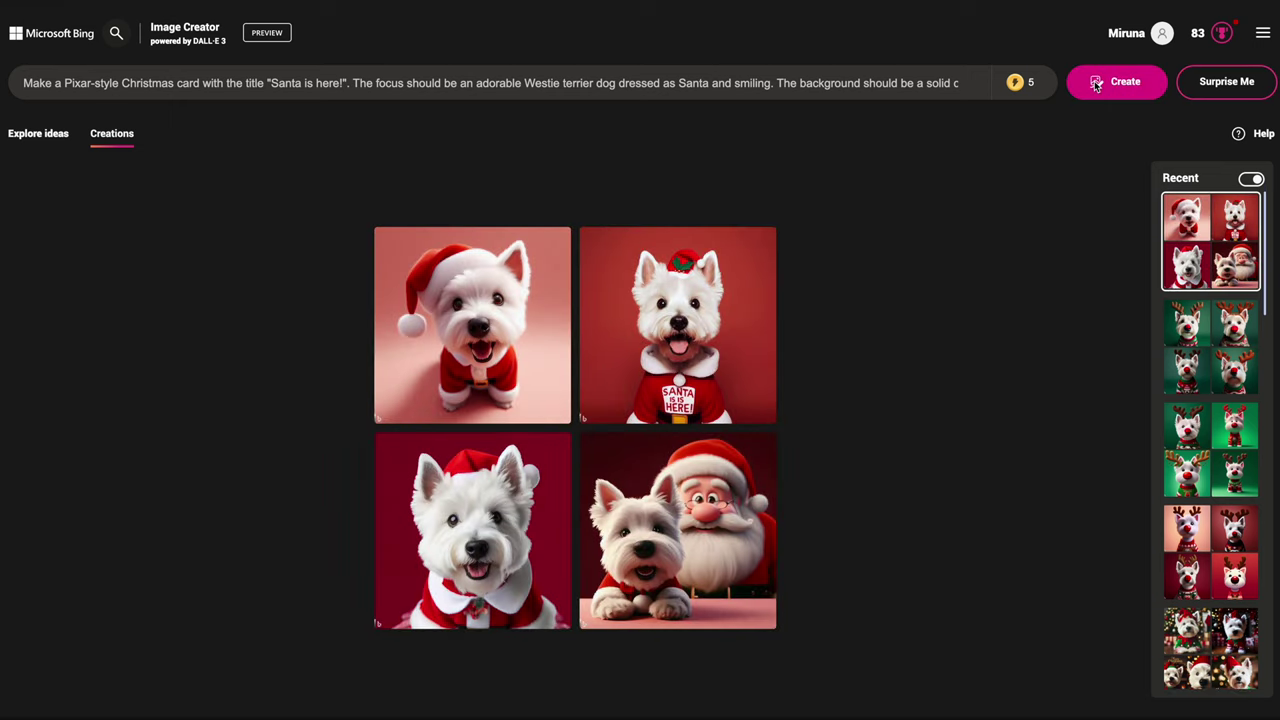
Step: View each of the four Santa Westie results at full size and close the viewer
left_click(474, 344)
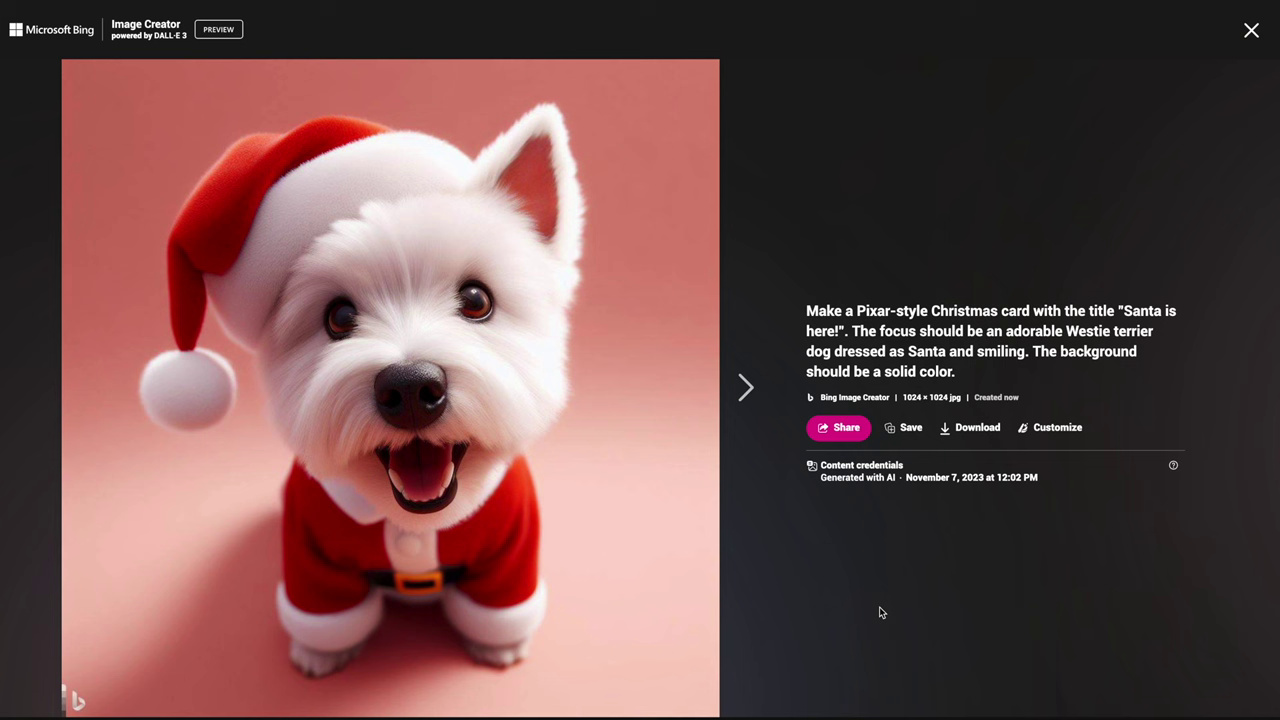
left_click(737, 390)
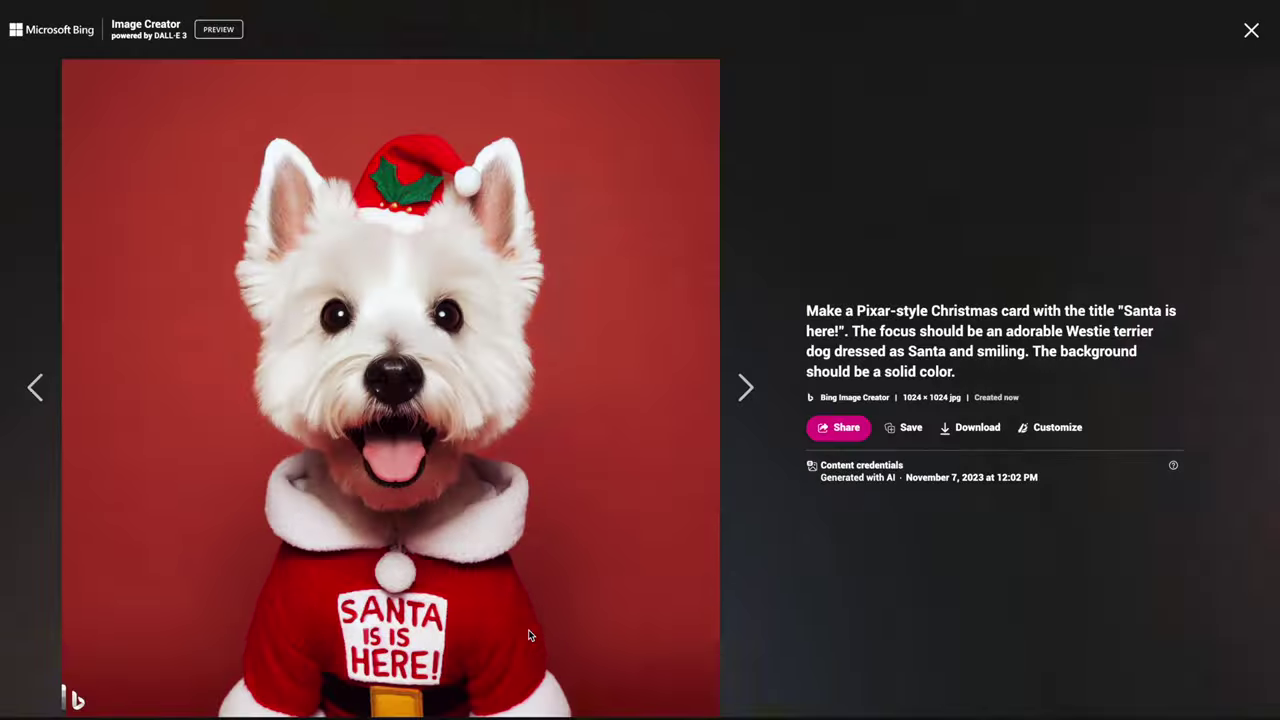
left_click(739, 389)
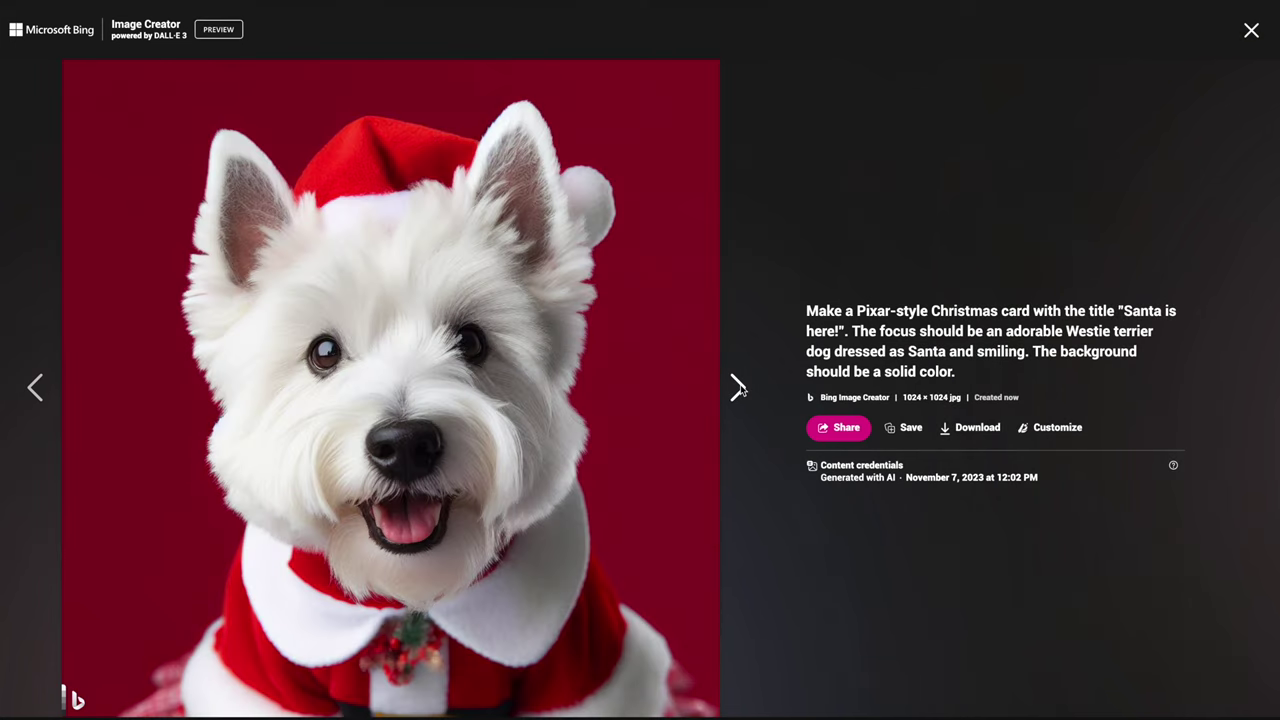
left_click(739, 389)
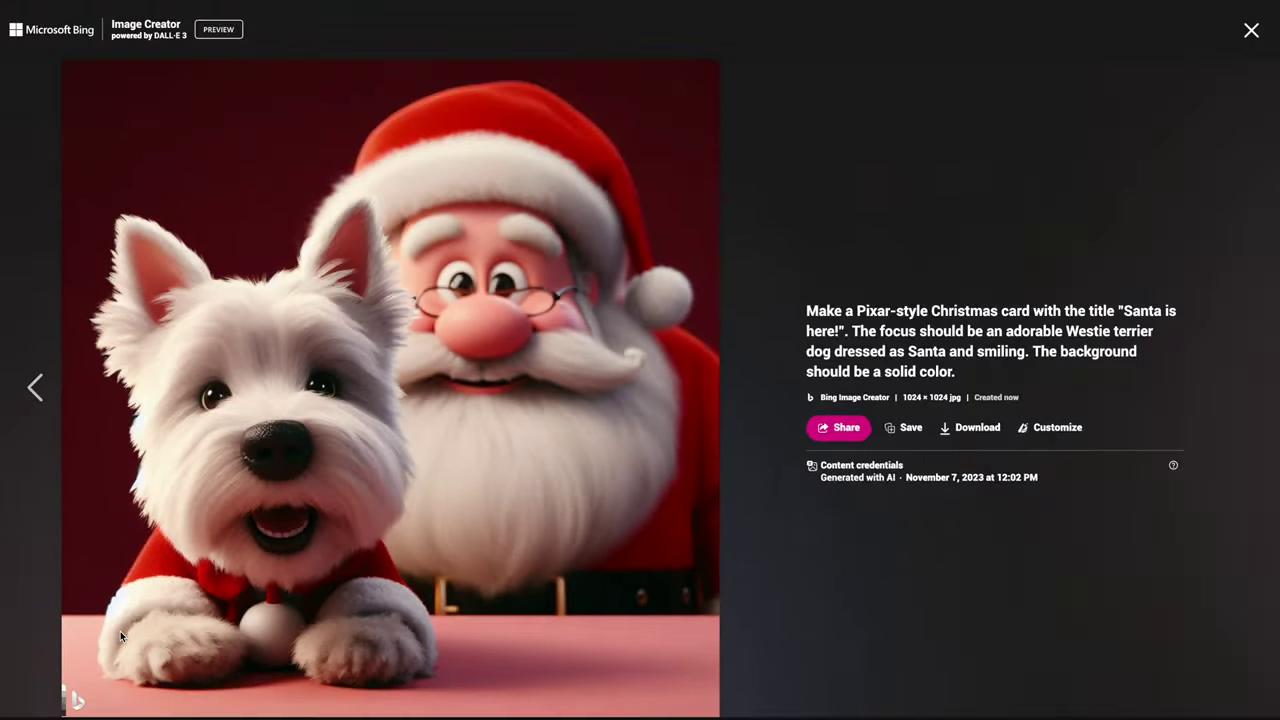
left_click(1250, 32)
Step: Download the first two Santa Westie images, view the remaining two at full size and close the viewer
left_click(470, 330)
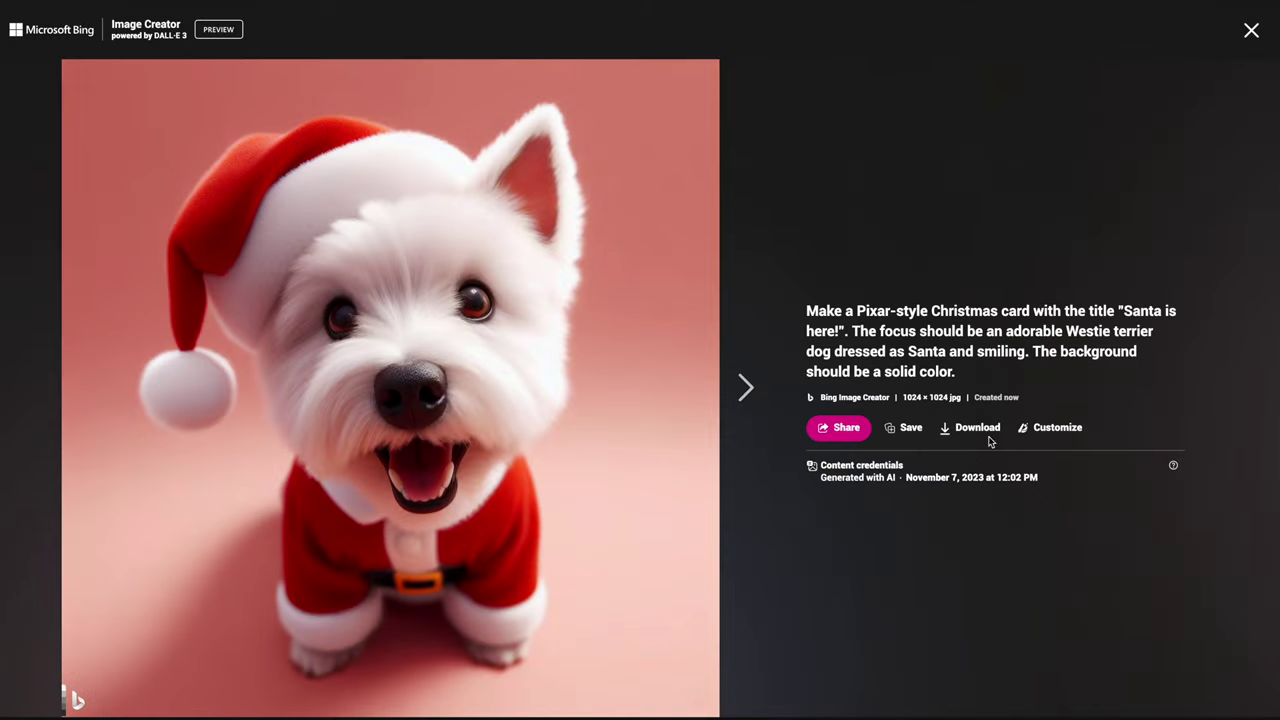
left_click(970, 428)
left_click(742, 388)
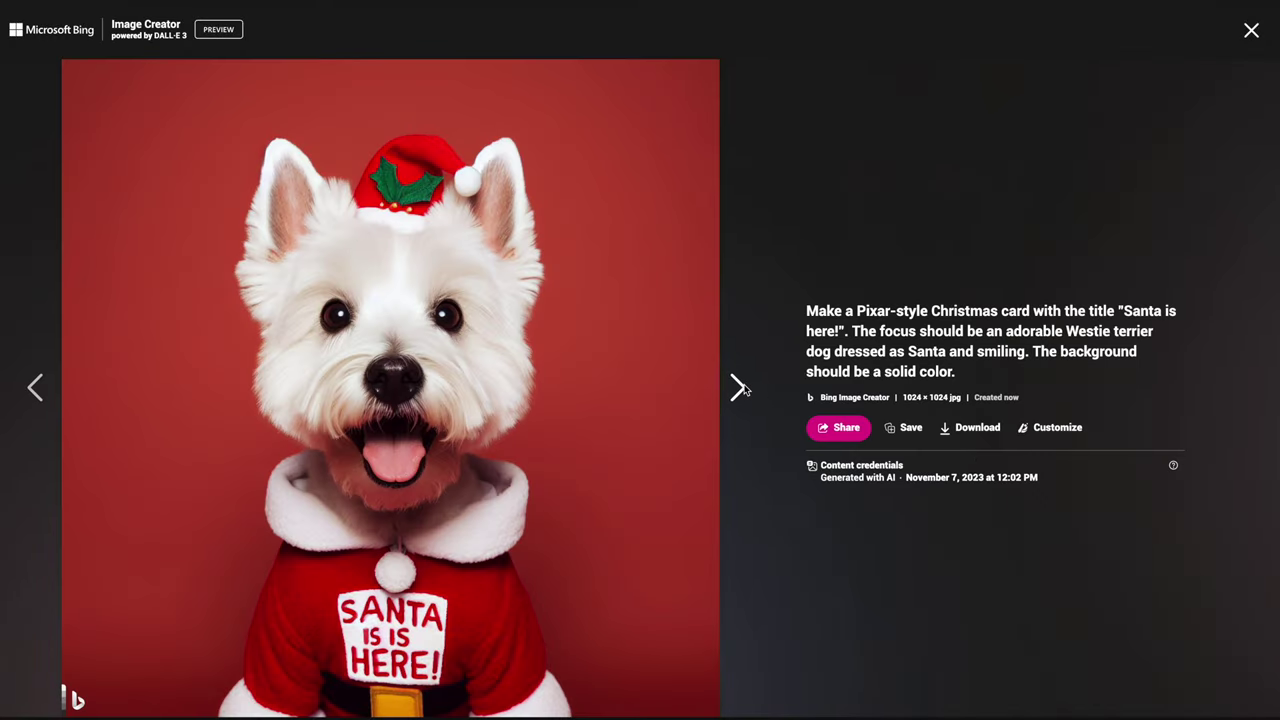
left_click(970, 428)
left_click(740, 386)
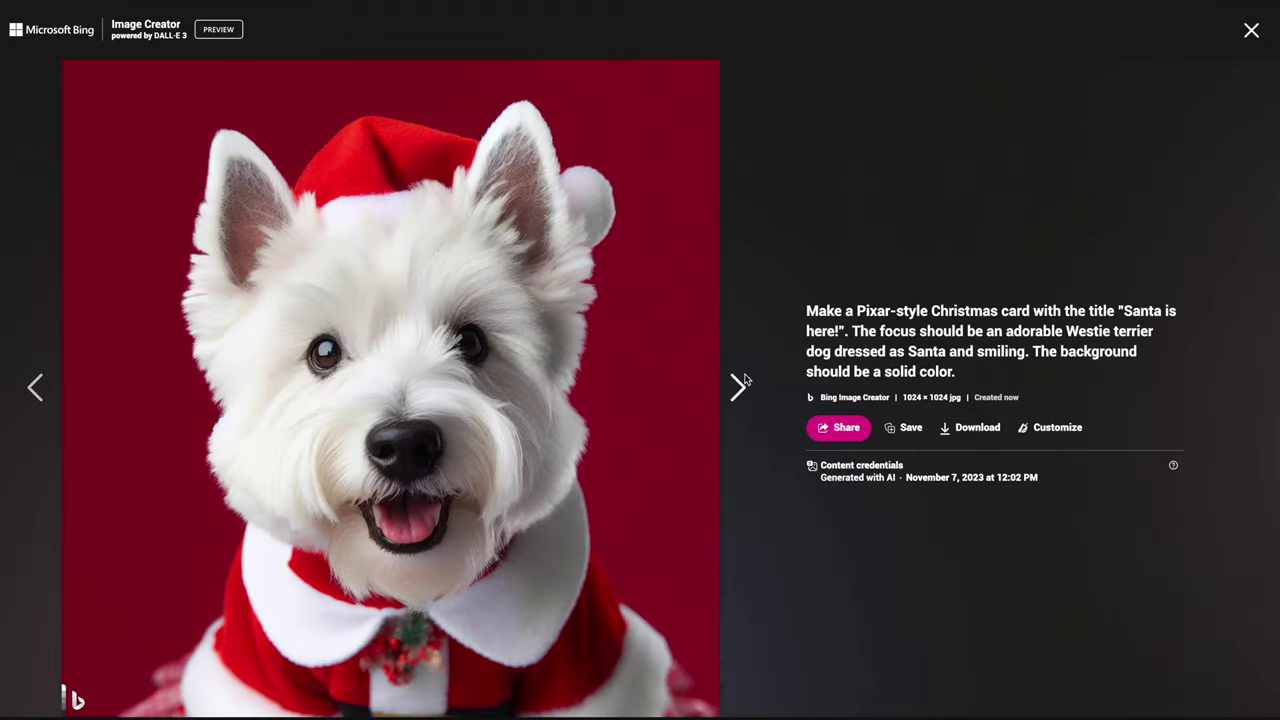
left_click(740, 386)
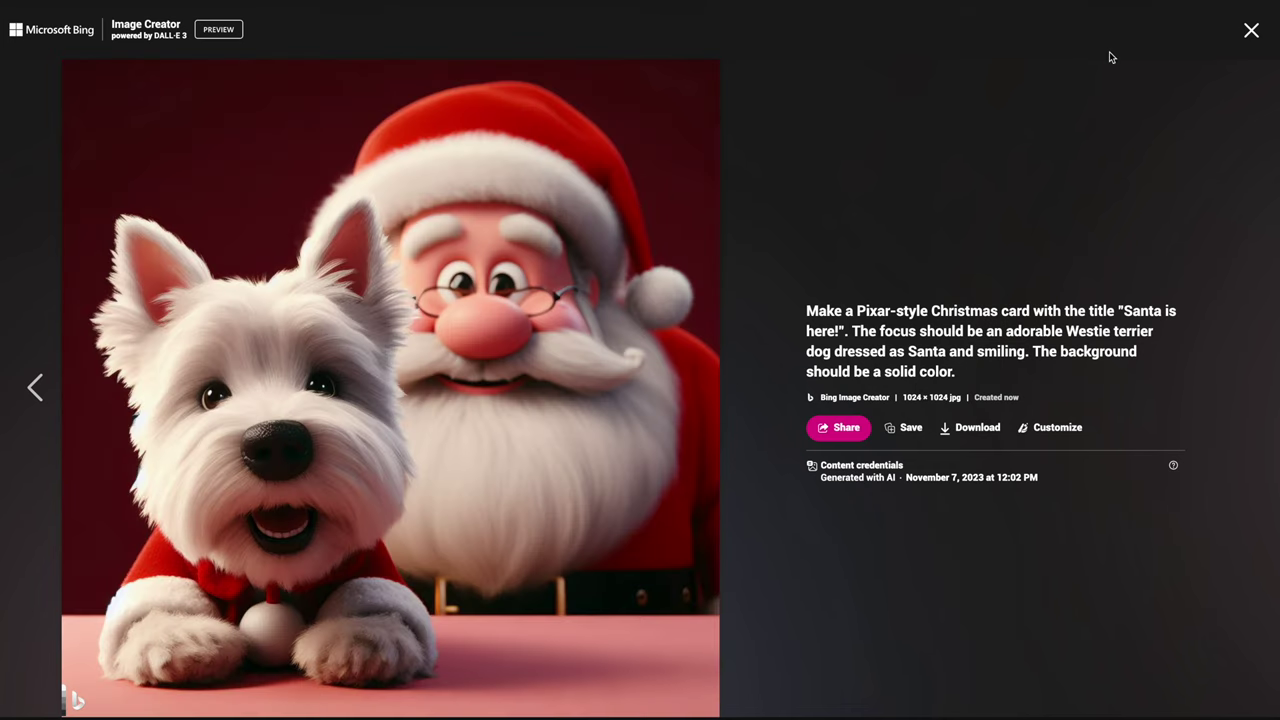
left_click(1251, 30)
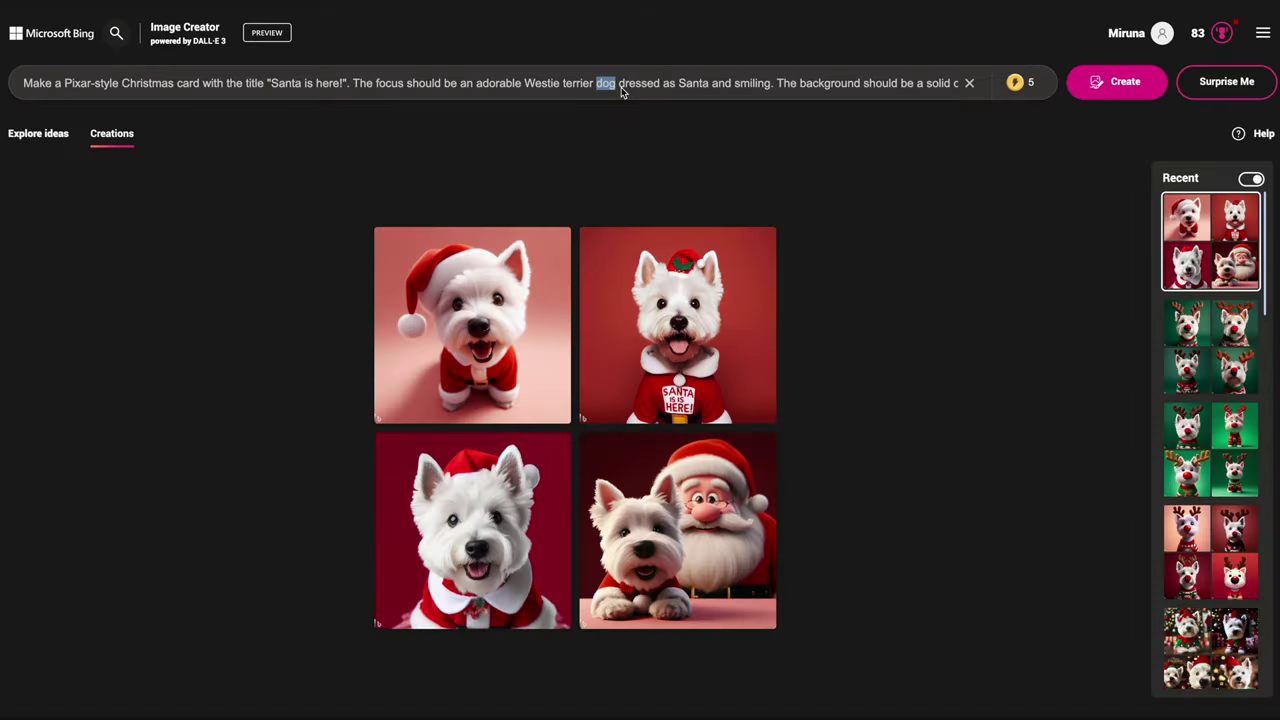
Step: Replace "dog" in the prompt with "Disney character"
type("Disney charact")
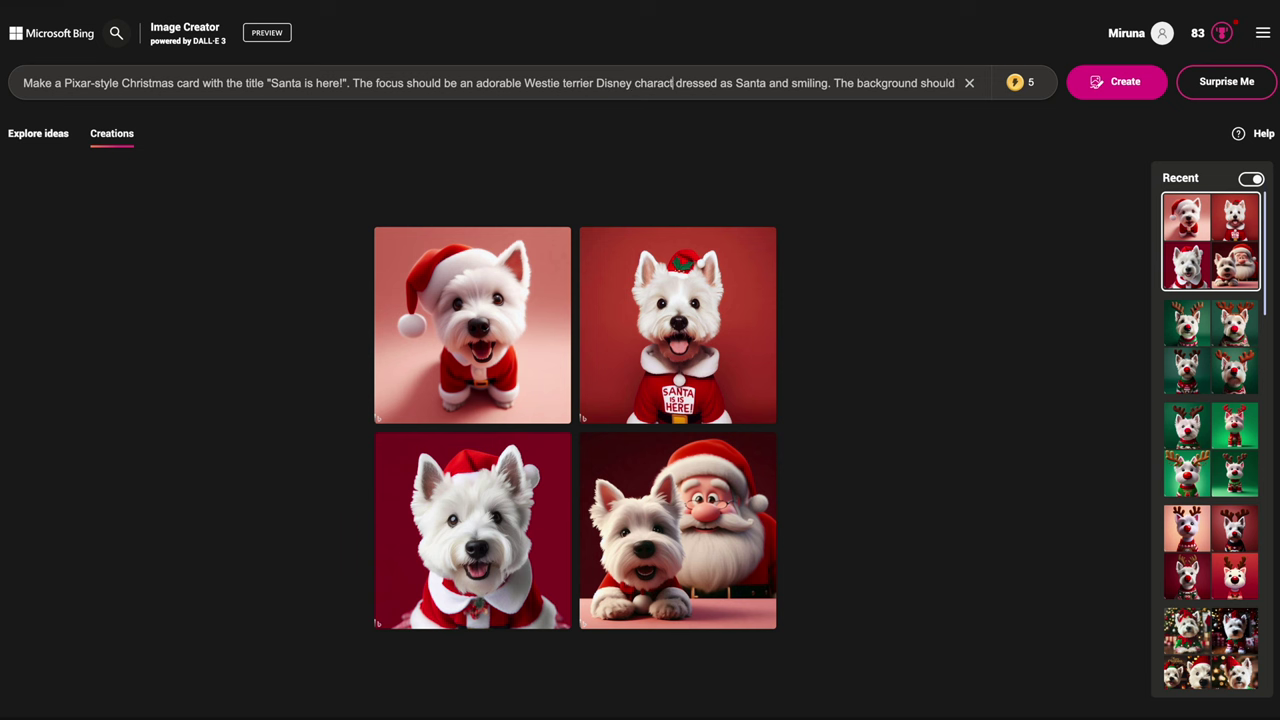
type("er")
Step: Replace "solid color." in the prompt with "cozy living room with a Christmas tree and lights." and generate the images
left_click_drag(677, 89, 948, 90)
left_click(888, 88)
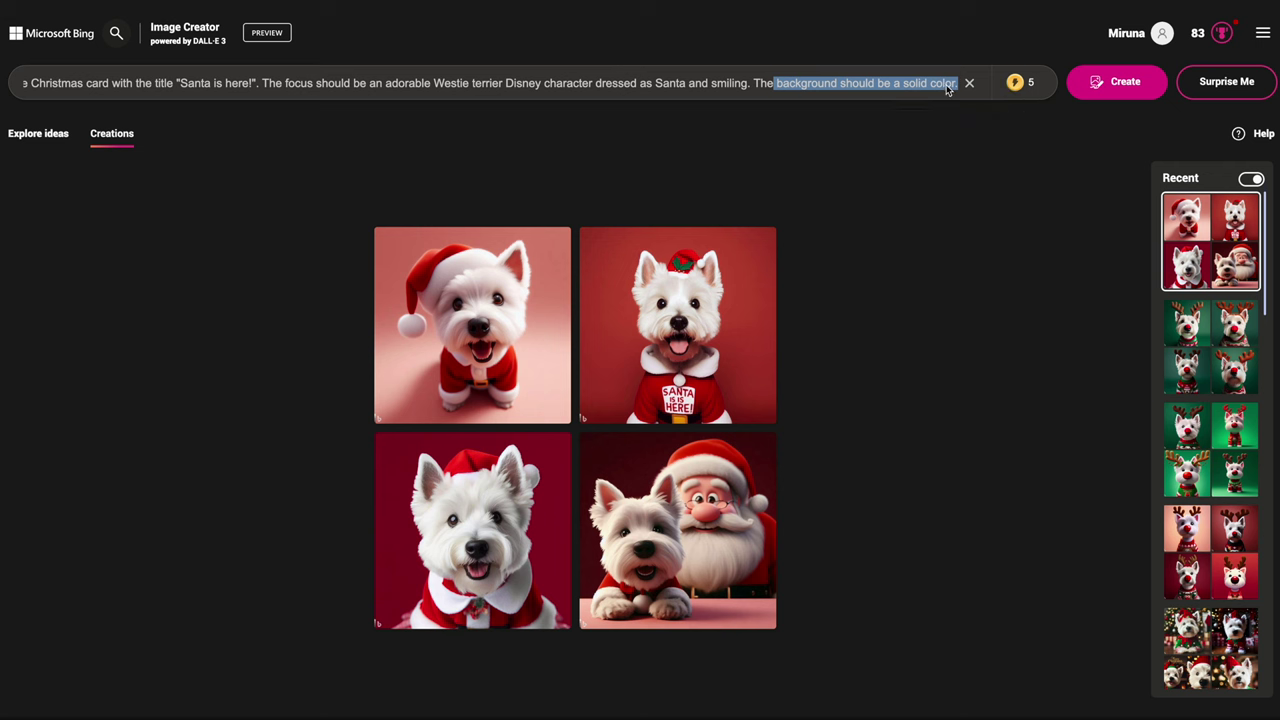
left_click(948, 90)
left_click(905, 88)
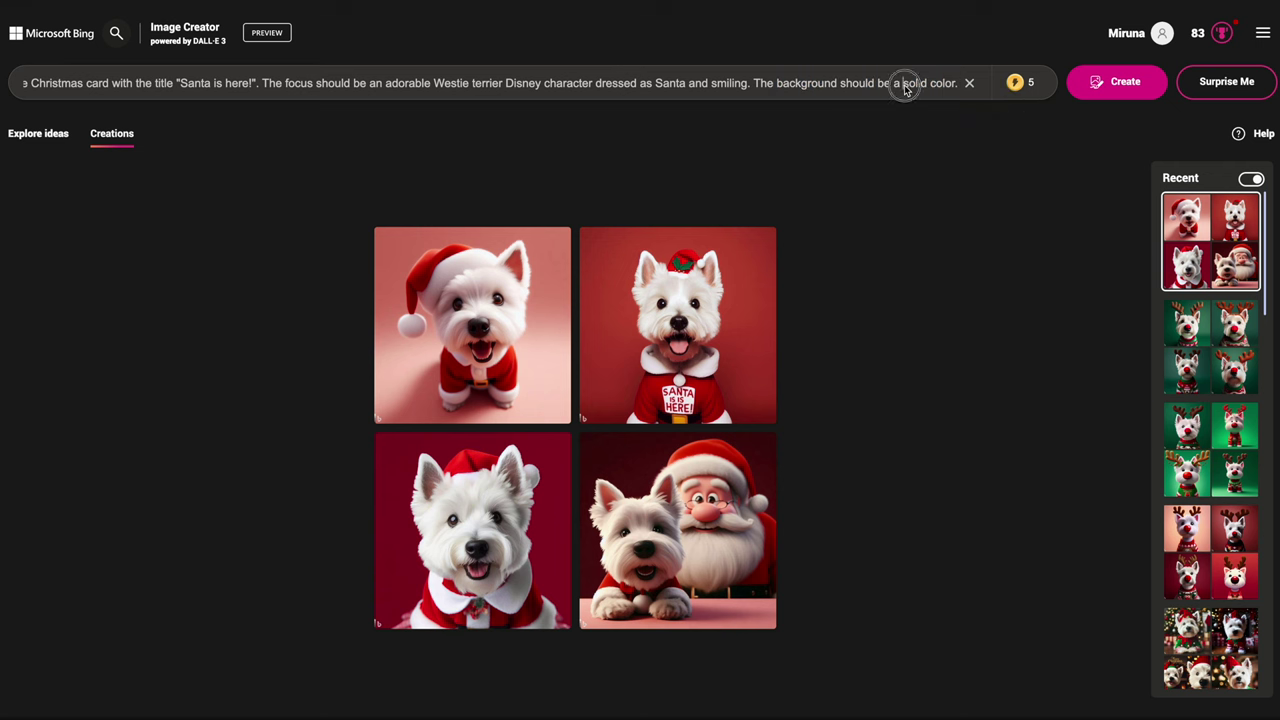
left_click_drag(905, 88, 971, 86)
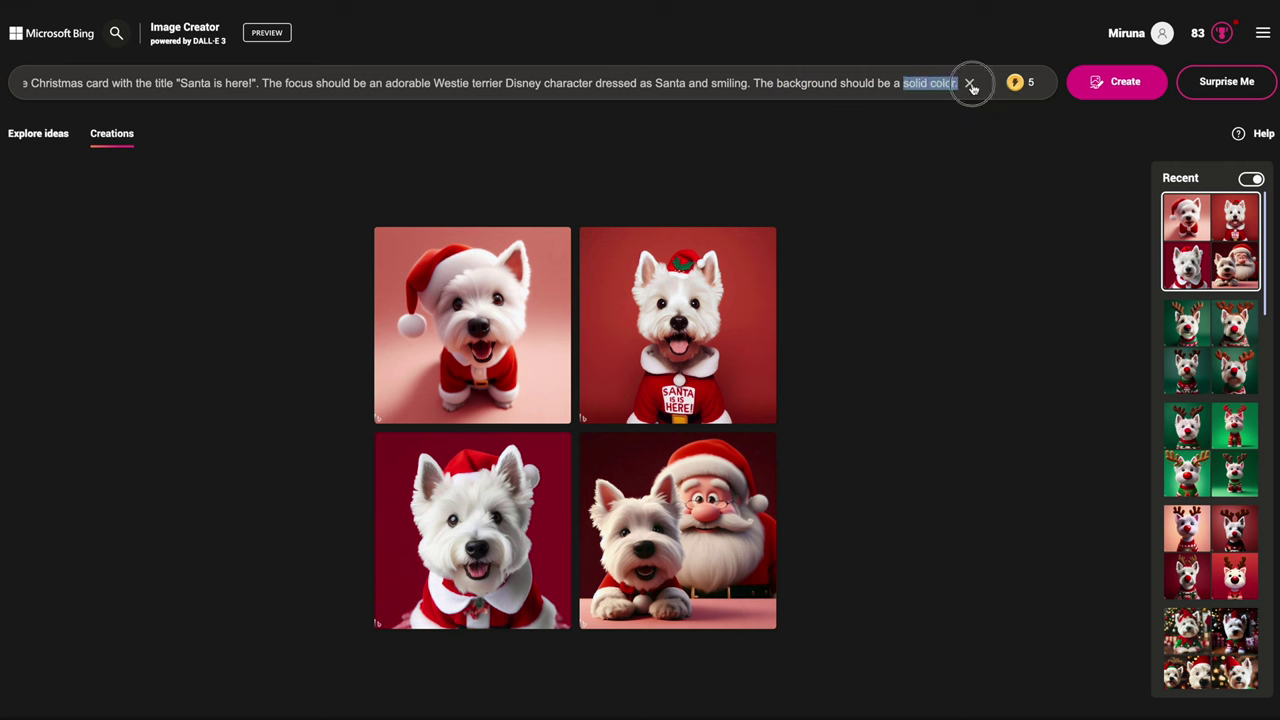
key("BackSpace")
type("cozy living ro")
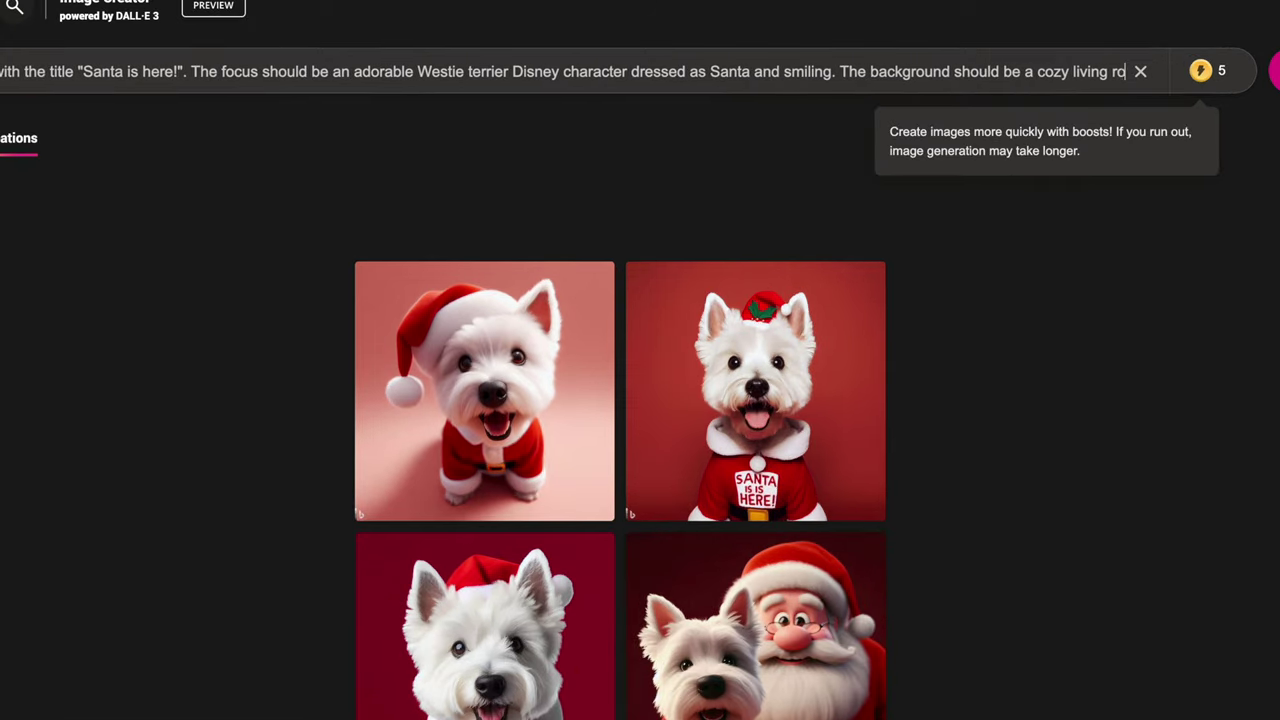
type("om with a Christmas tree and lights.")
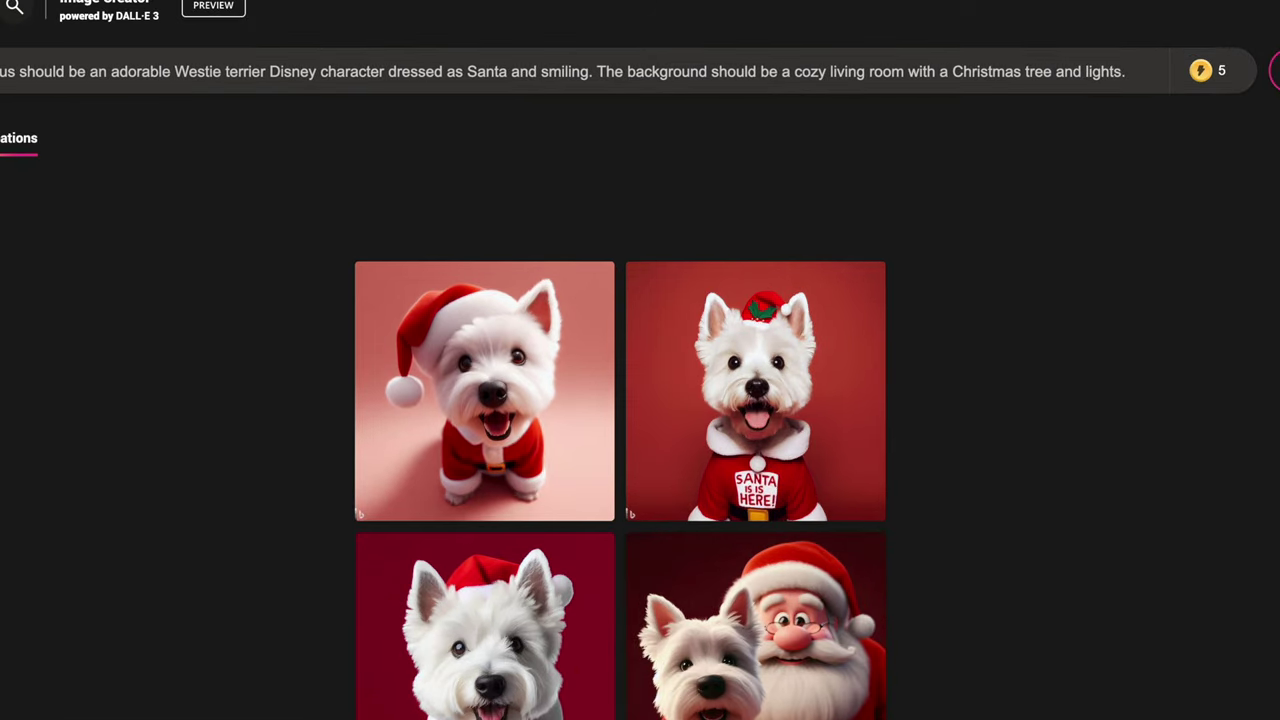
left_click(1275, 72)
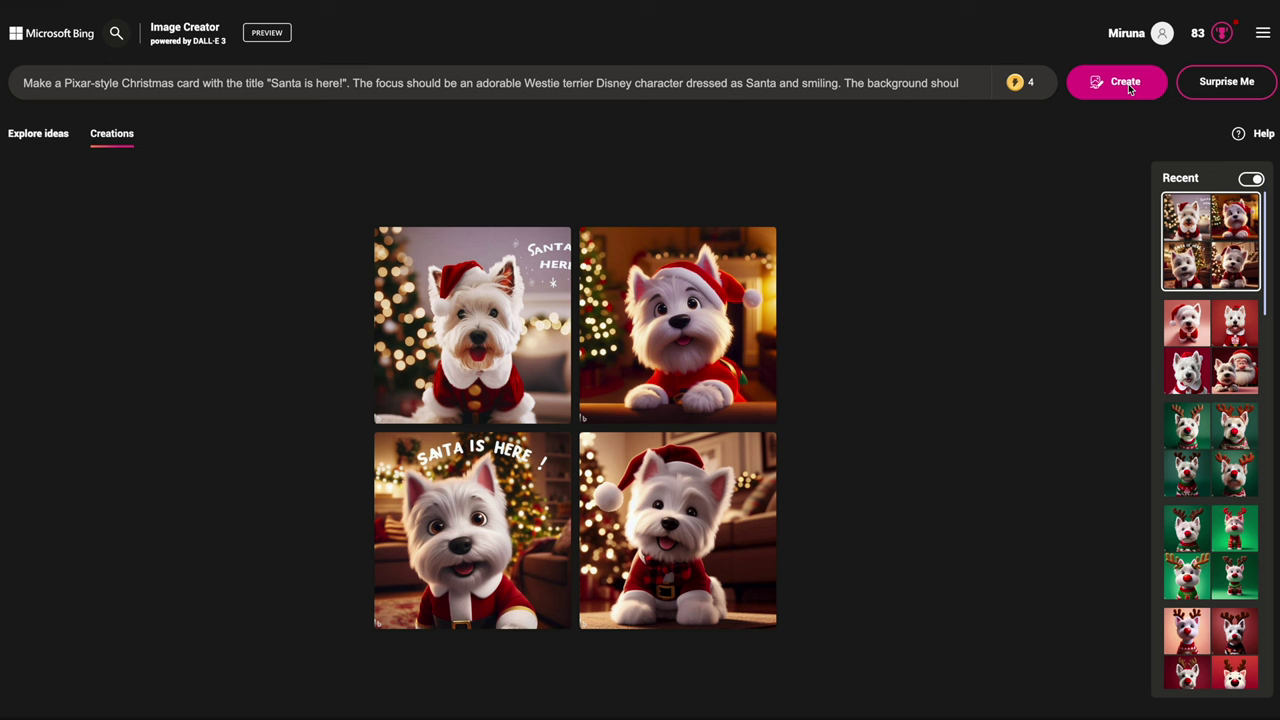
Step: View each of the four living-room Santa Westie results at full size and download the last one
left_click(524, 337)
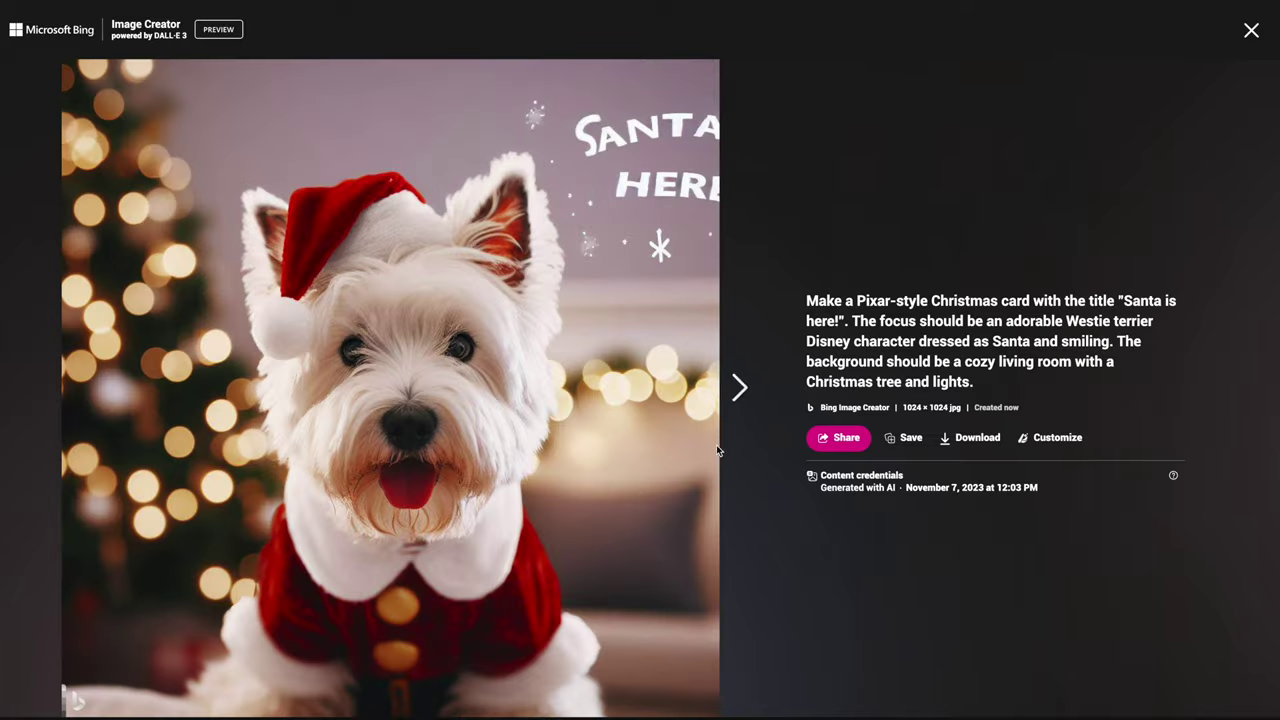
left_click(740, 386)
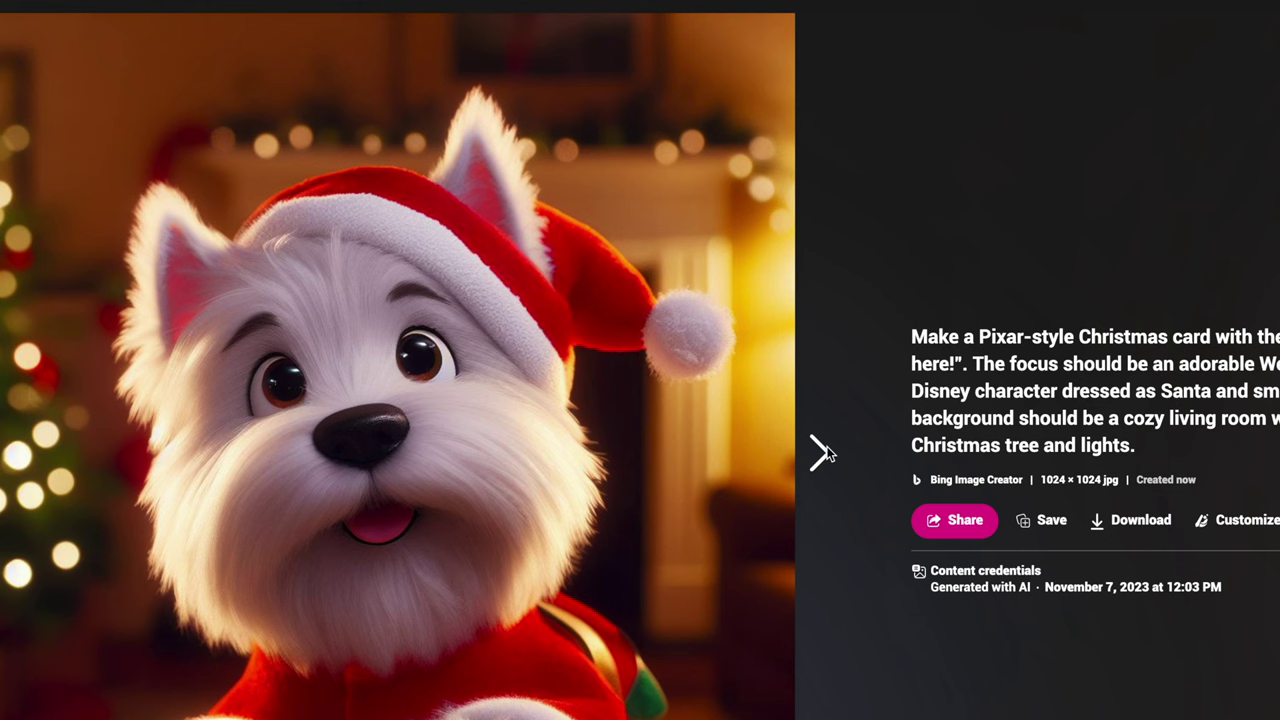
left_click(820, 453)
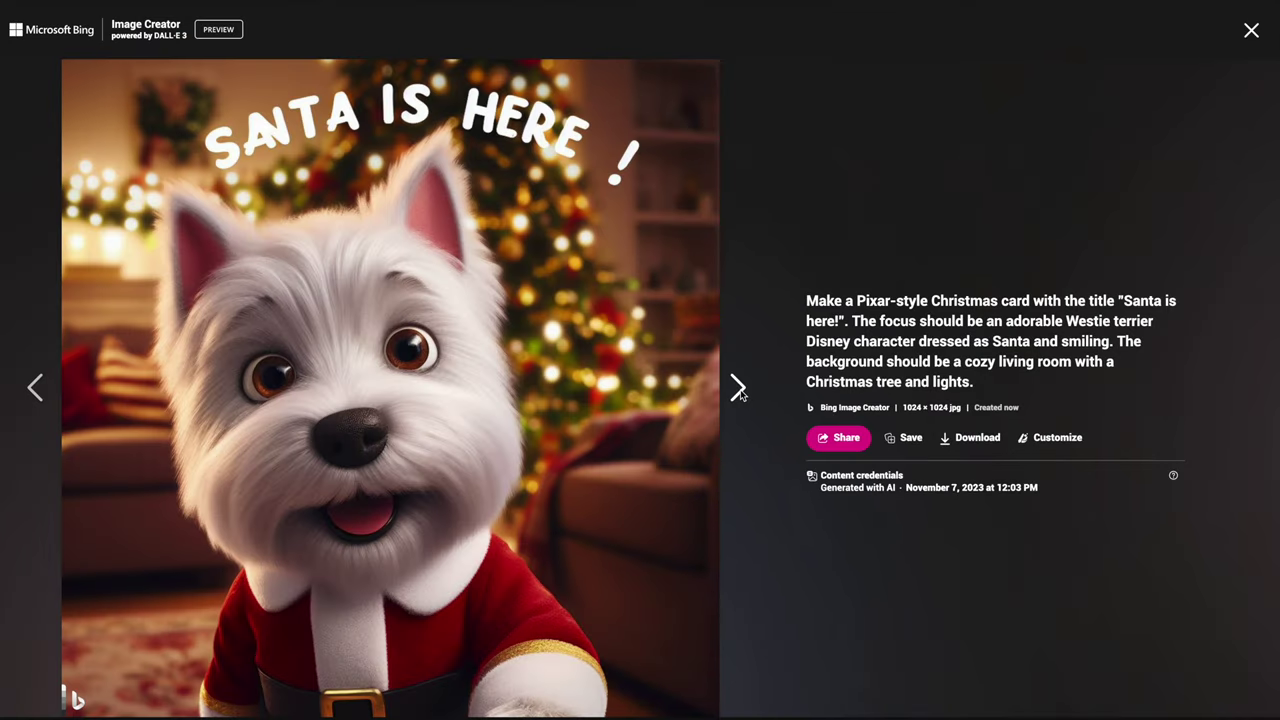
left_click(738, 389)
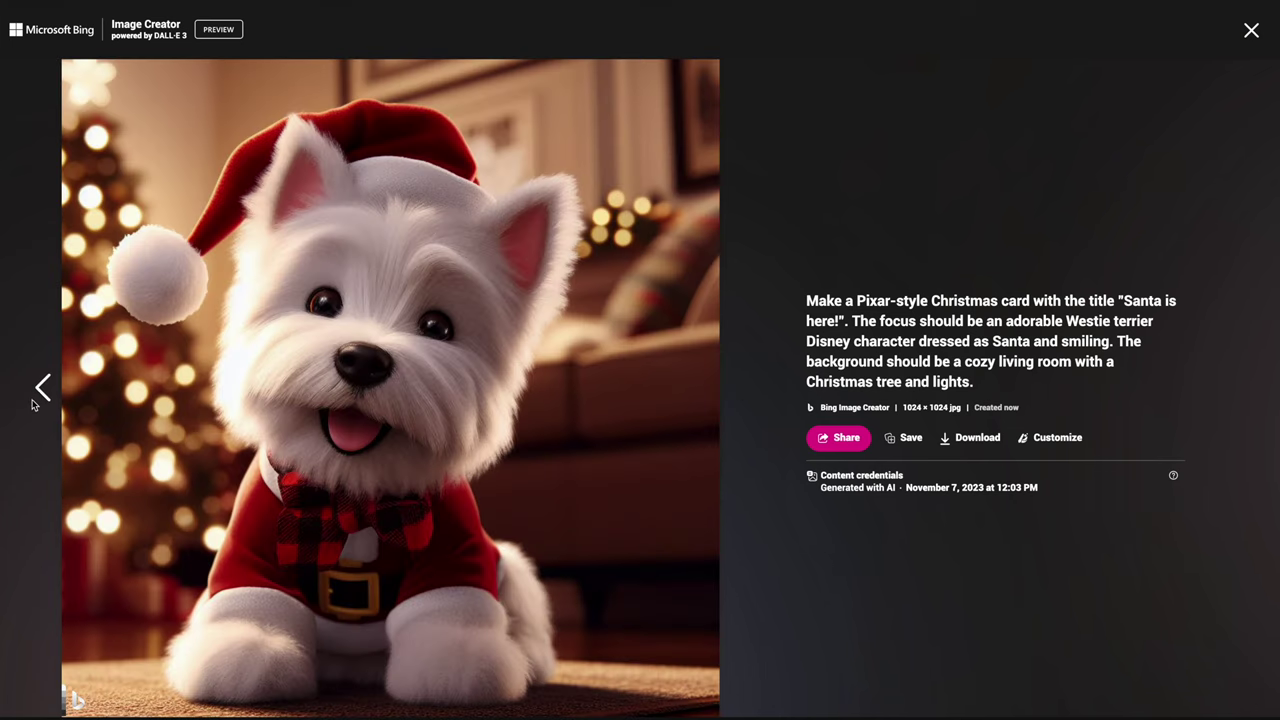
left_click(970, 437)
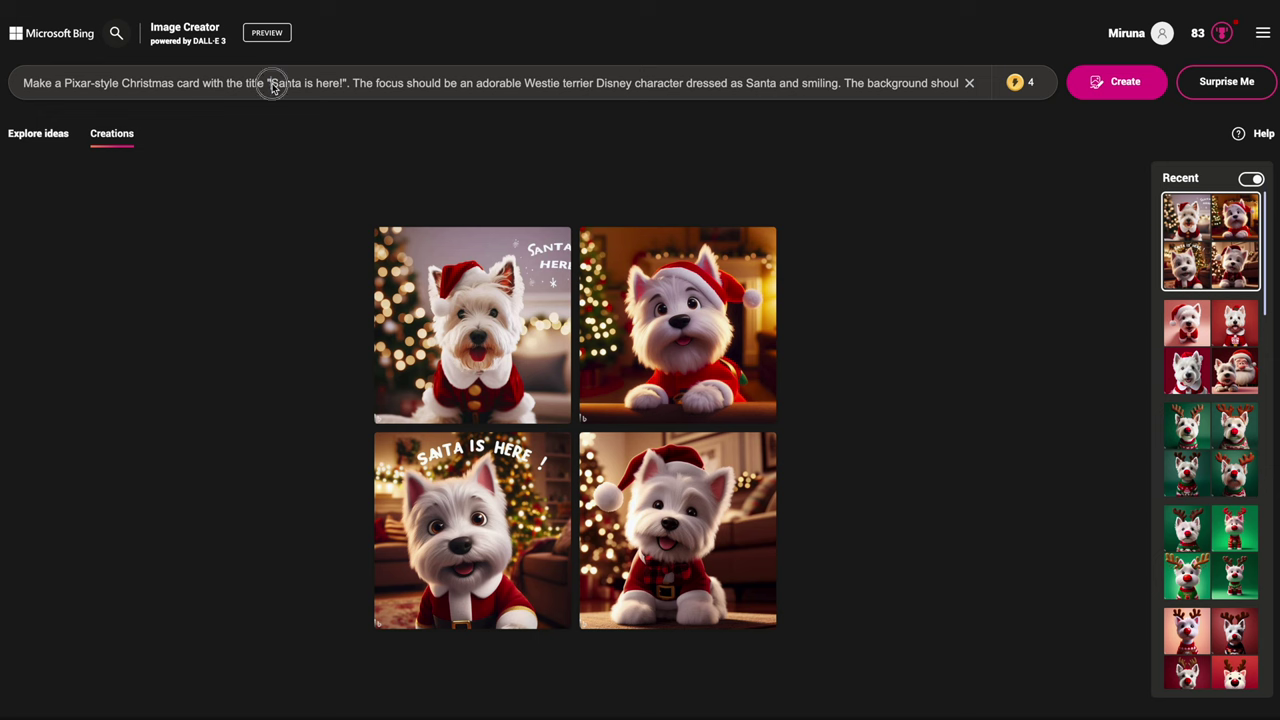
Step: Change the quoted card title in the prompt to "I was good this year!"
left_click_drag(271, 85, 434, 77)
left_click(345, 84)
type("I was good this ")
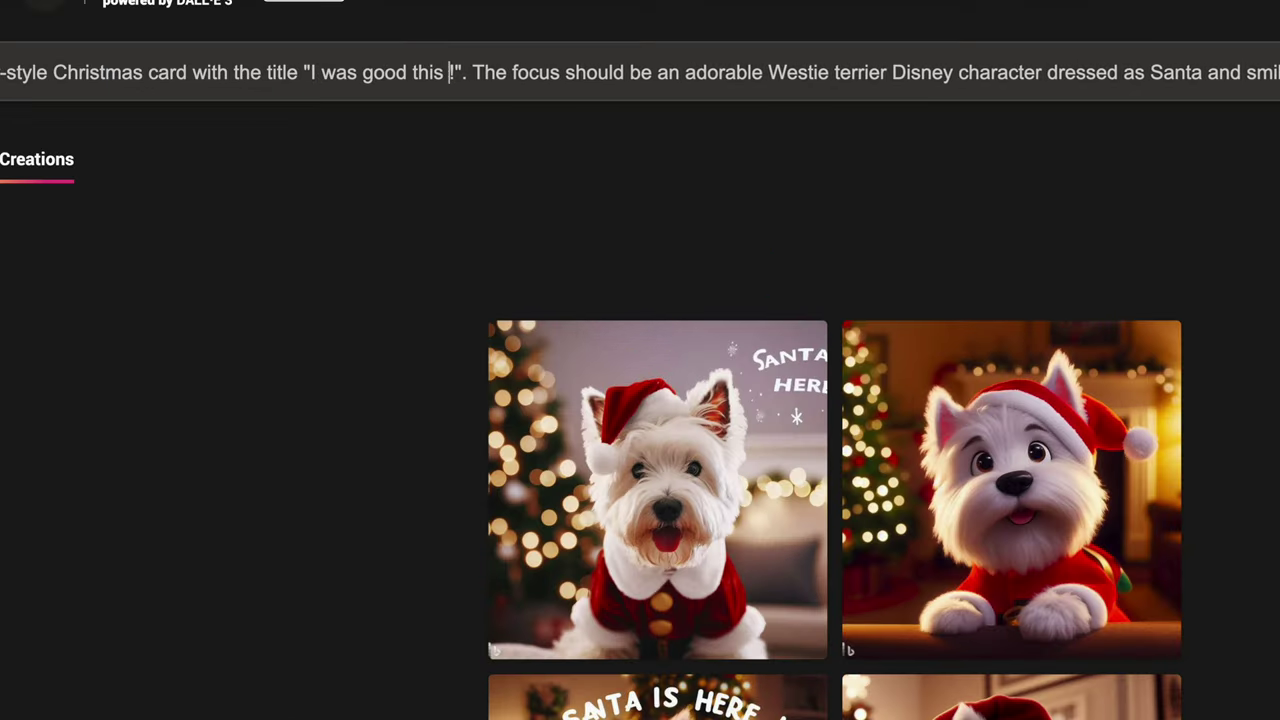
type("year")
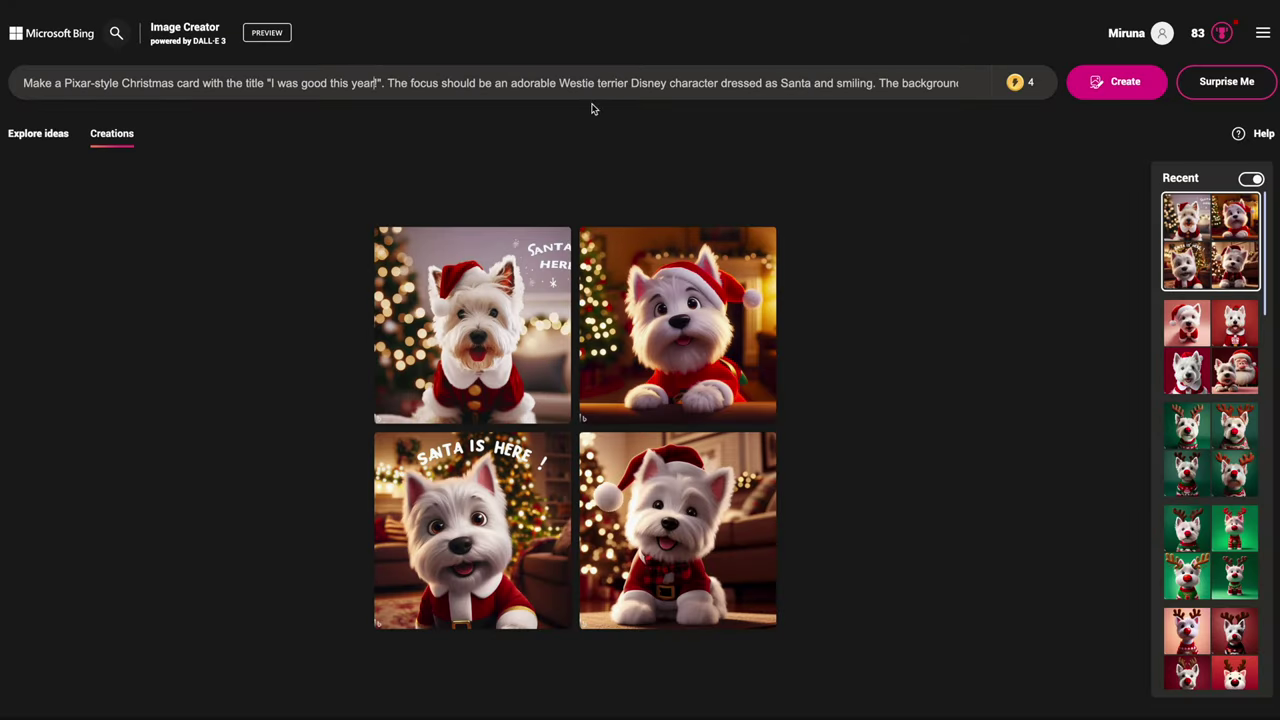
Step: Replace "dressed as Santa and smiling" in the prompt with "sitting on Santa's lap"
left_click_drag(721, 85, 873, 86)
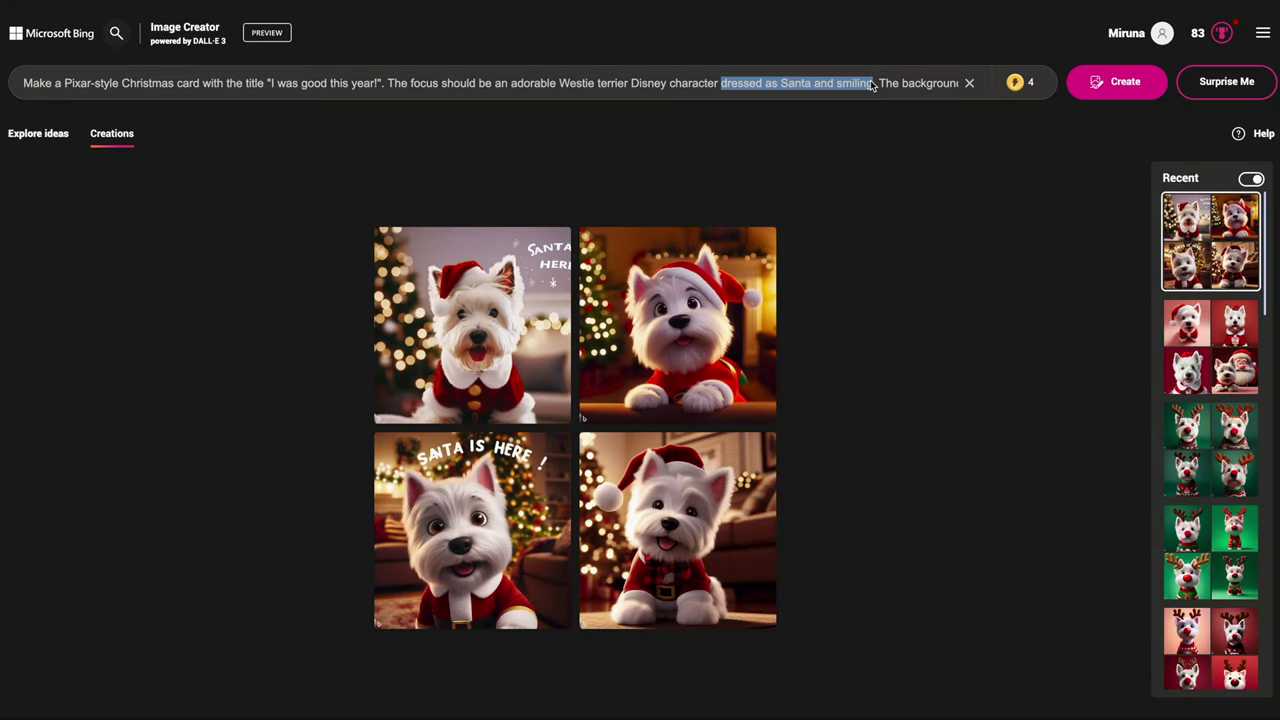
type("sitting oin")
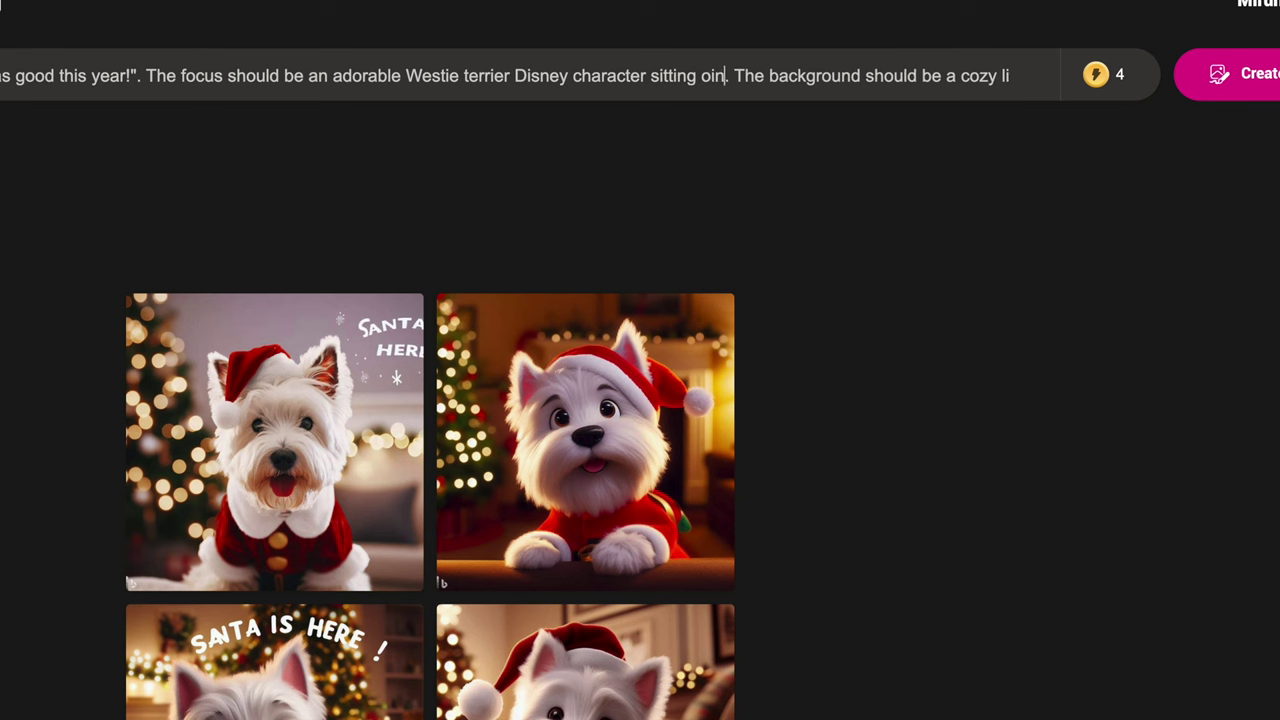
key("BackSpace")
key("BackSpace")
type("n Santa's lap")
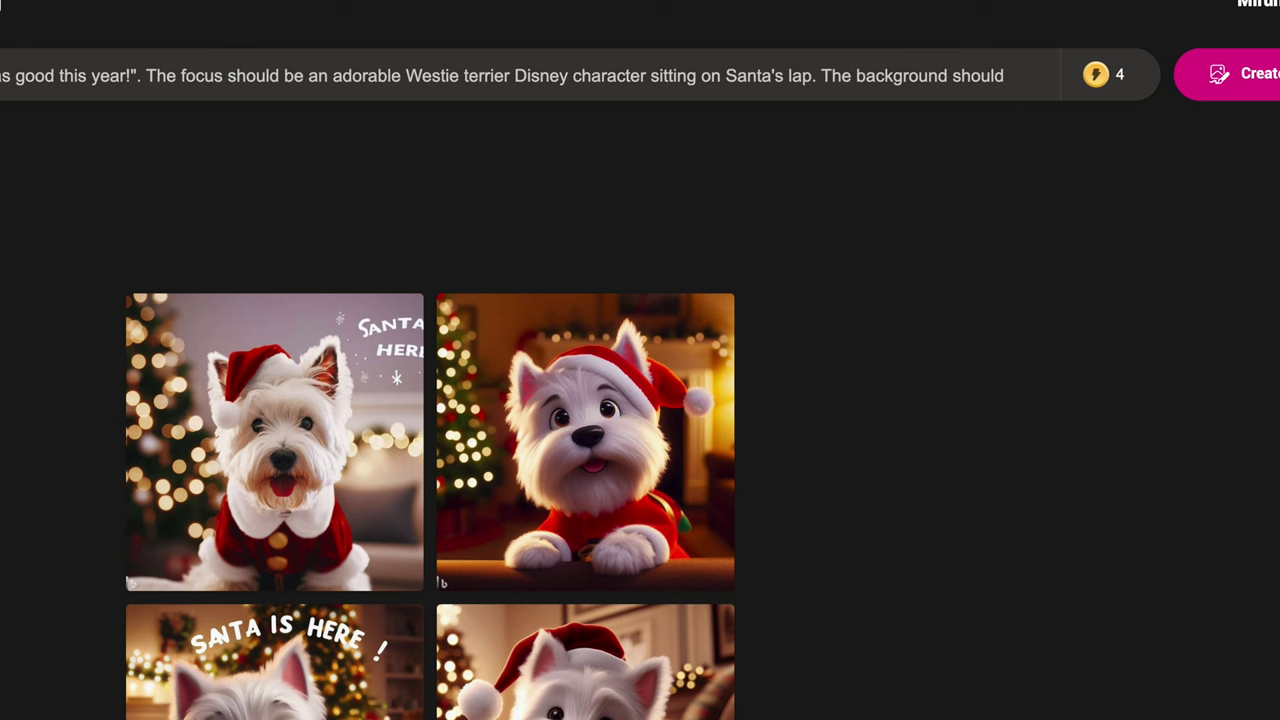
Step: Replace "an adorable" before "Westie terrier" in the prompt with "a happy"
left_click_drag(322, 76, 414, 77)
type("a happj")
key("BackSpace")
type("y")
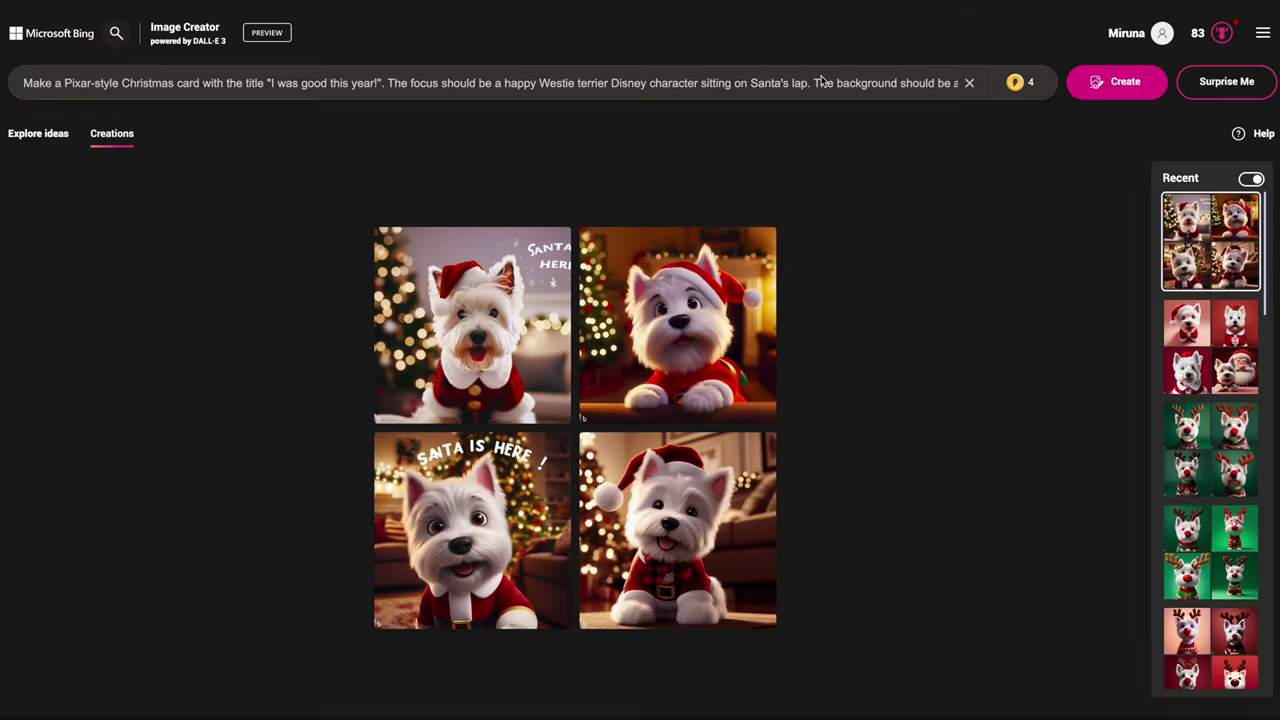
Step: Delete the living-room background sentence from the prompt and generate the images of the Westie on Santa's lap
left_click_drag(816, 83, 990, 85)
left_click_drag(557, 83, 985, 112)
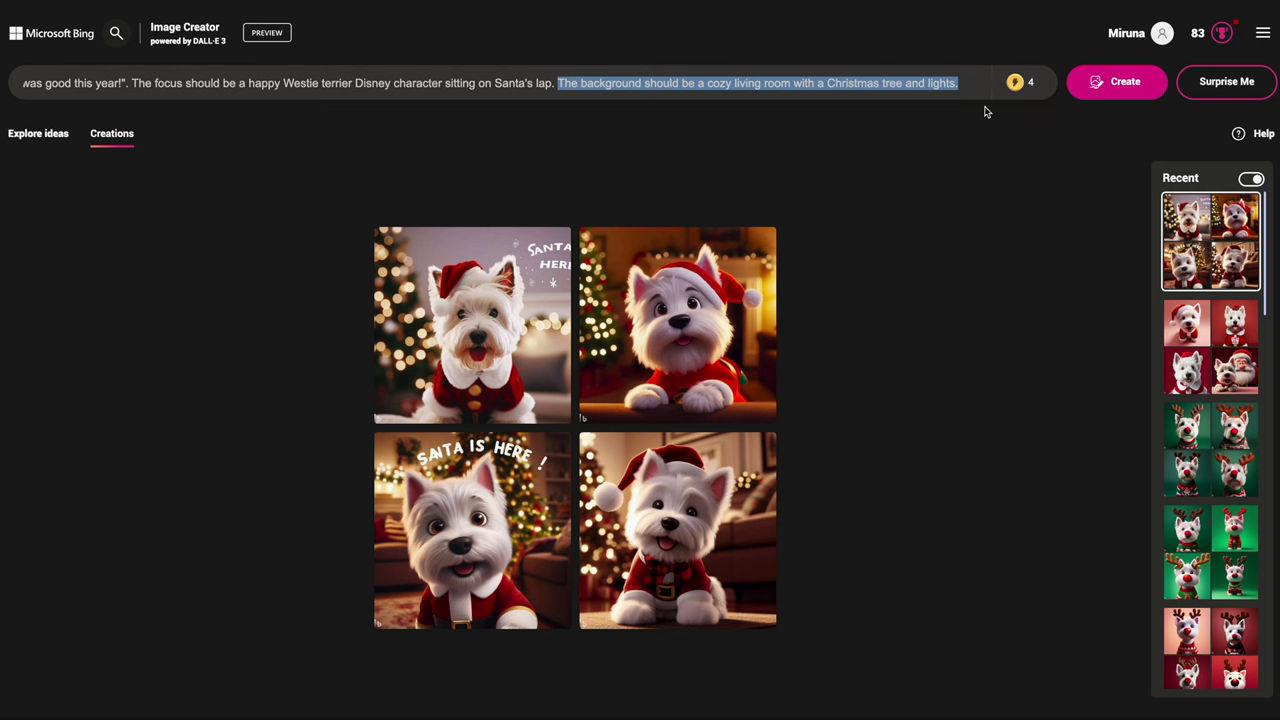
key("BackSpace")
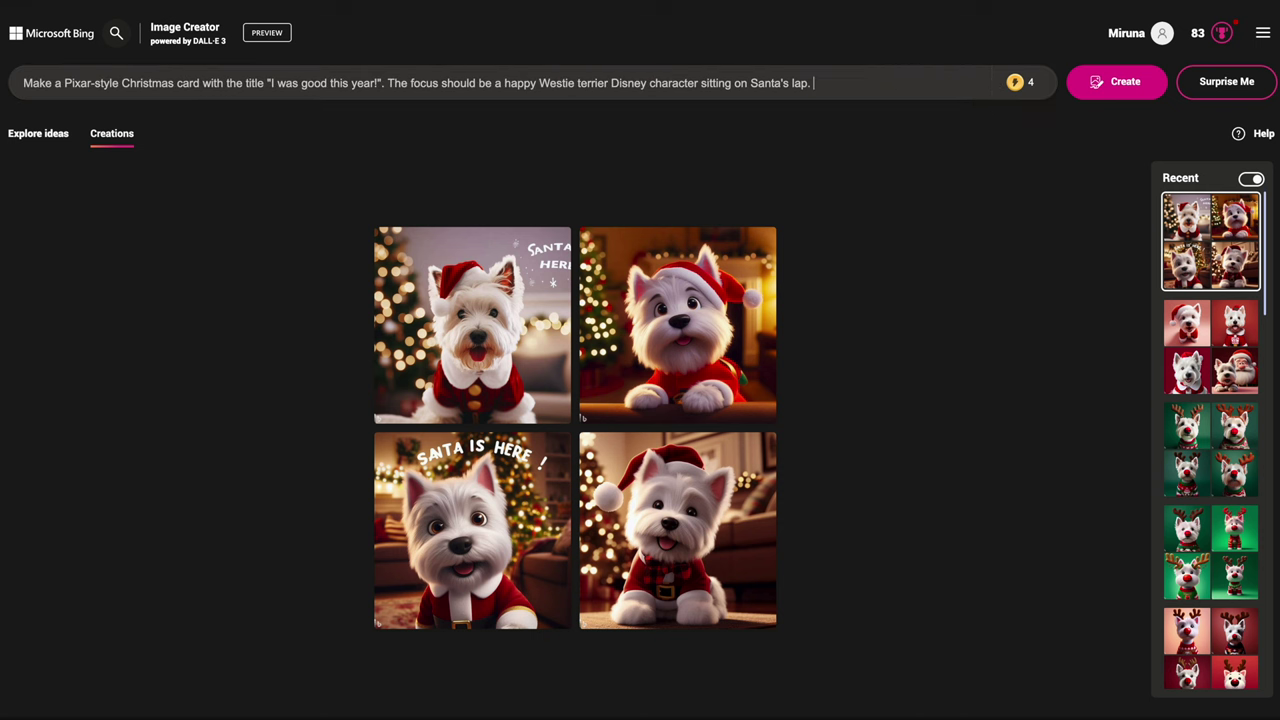
left_click(1110, 88)
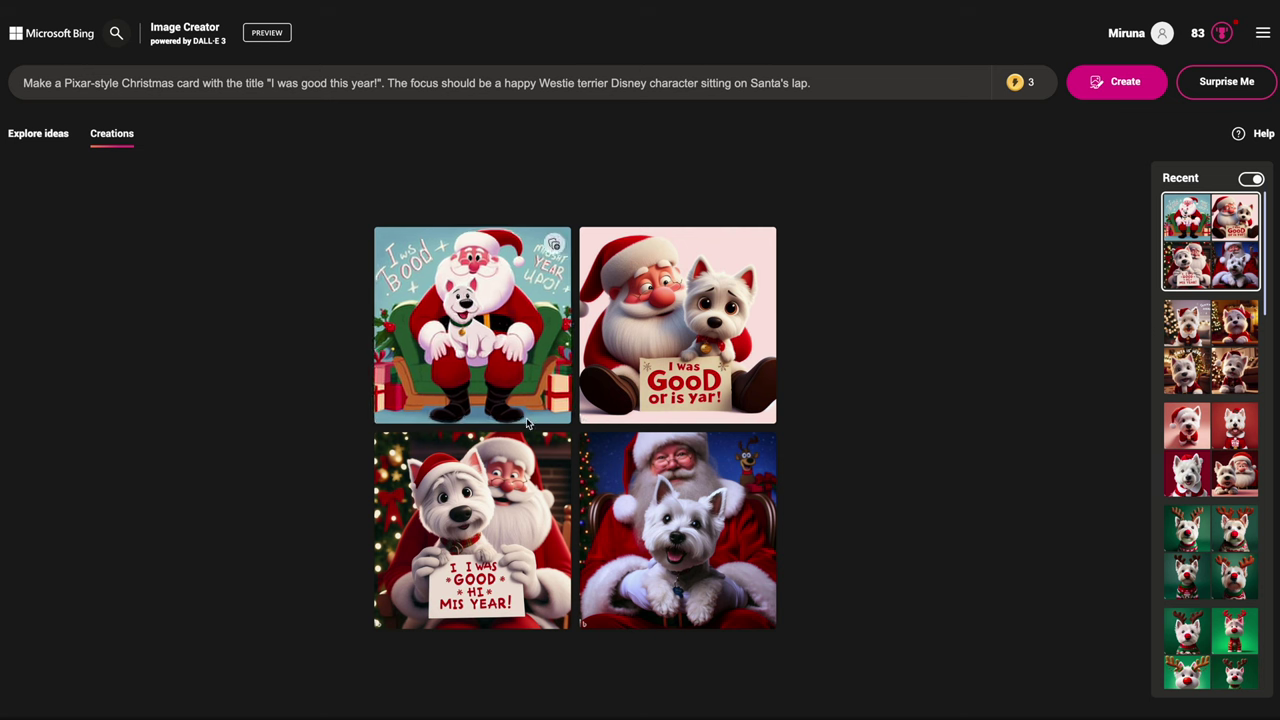
Step: View each of the four "I was good this year!" results at full size
left_click(455, 360)
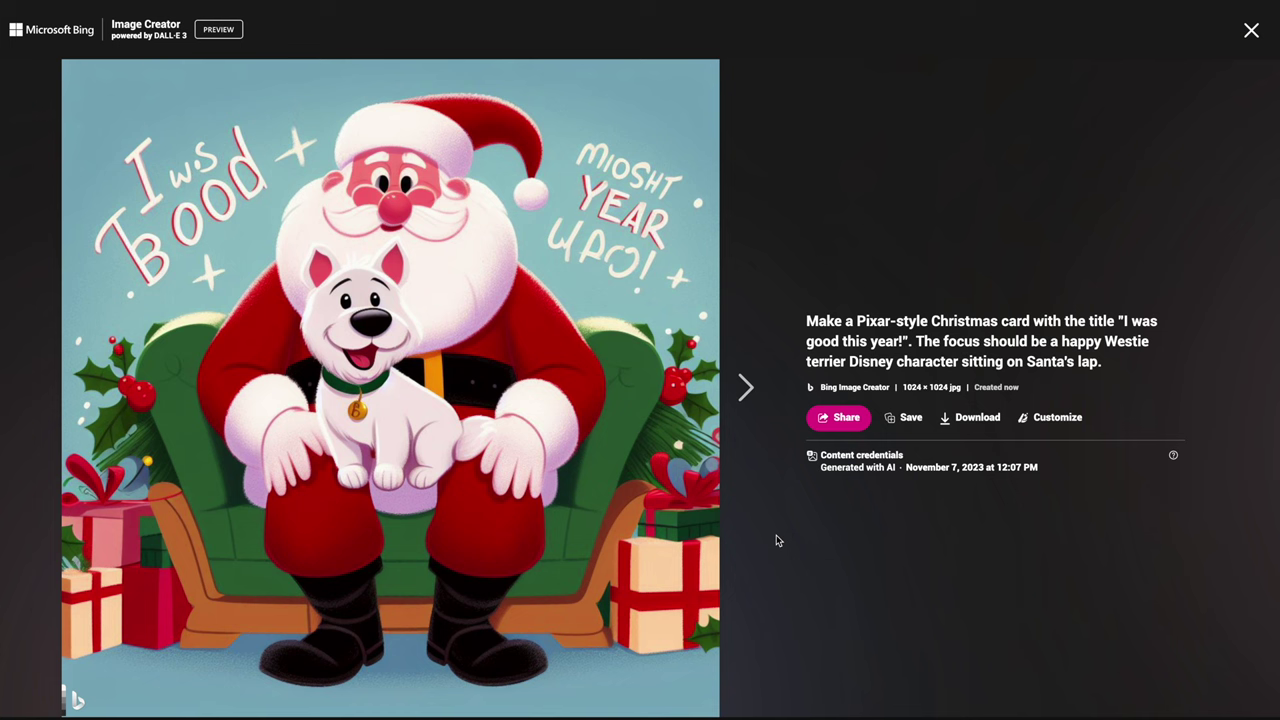
left_click(736, 386)
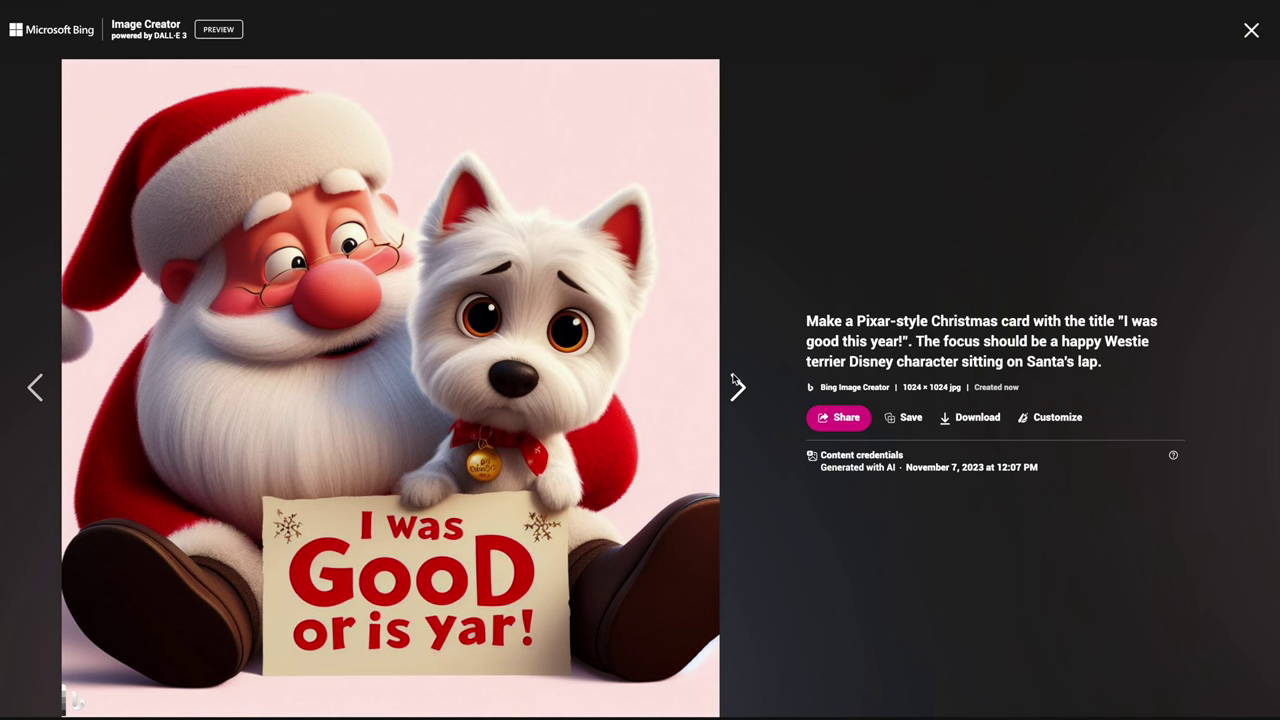
left_click(736, 386)
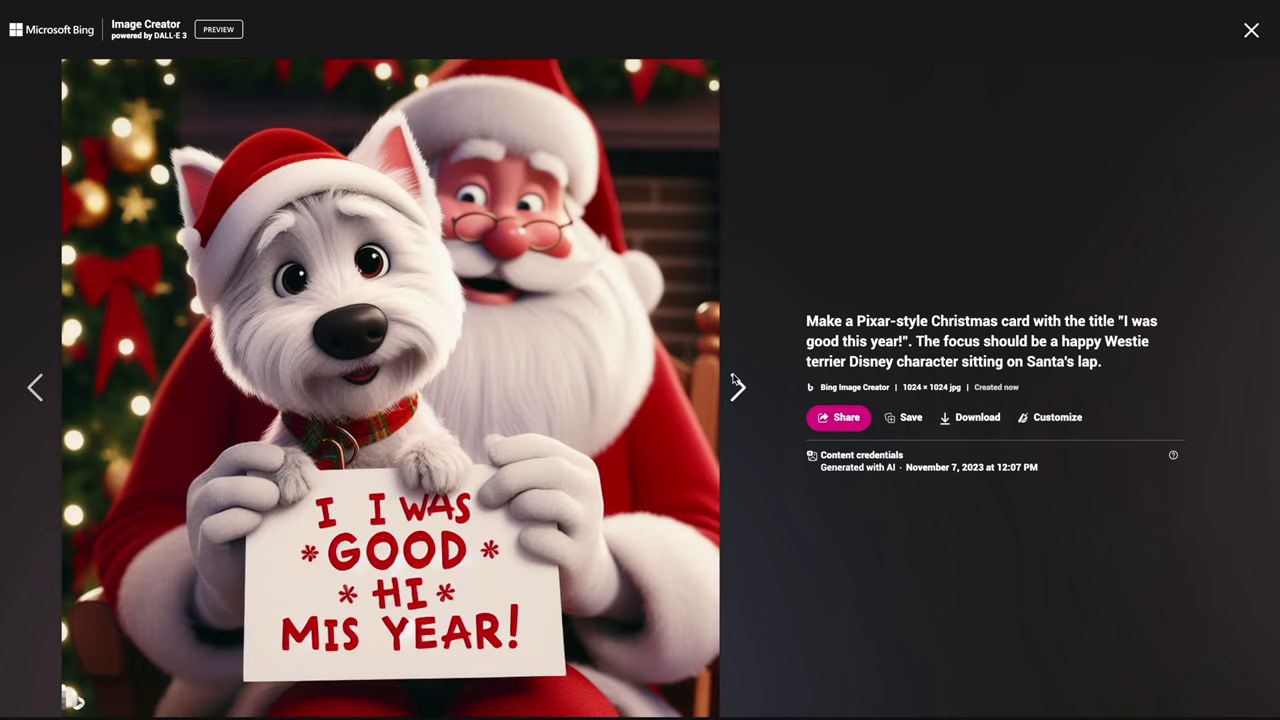
left_click(736, 386)
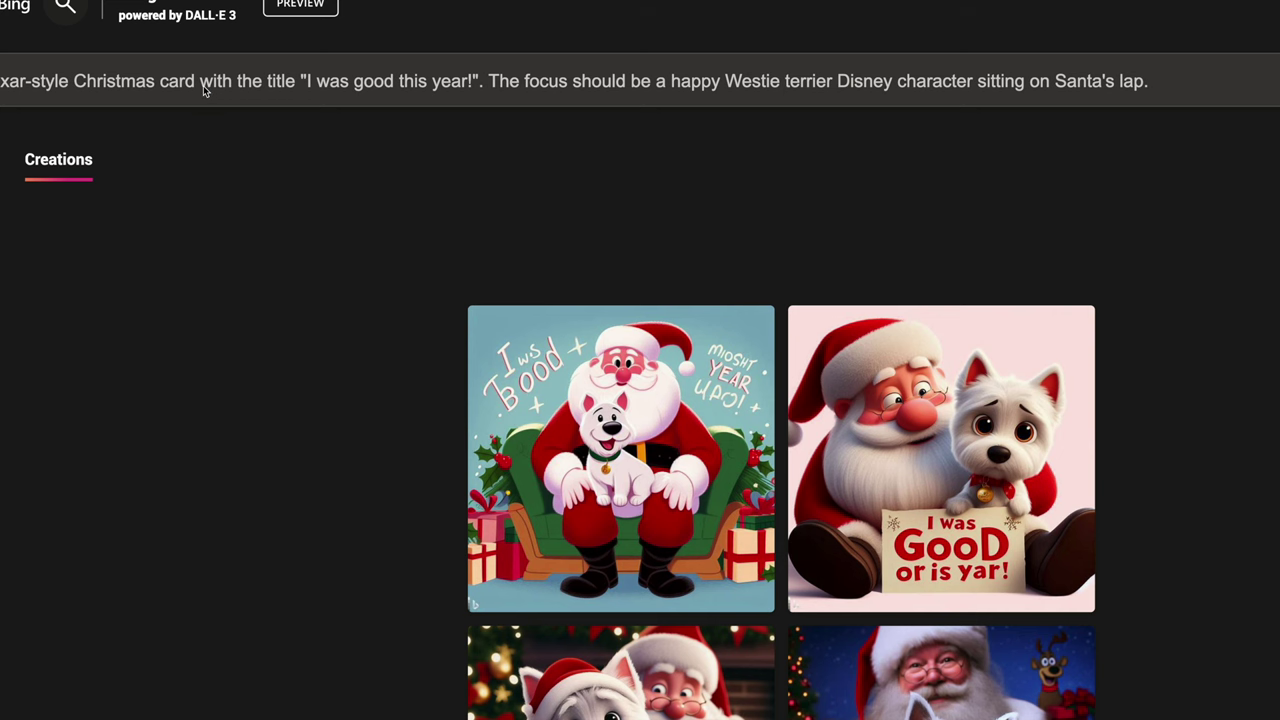
Step: Remove the title, reword the prompt to "Disney-Pixar-style" and "a cute and happy Westie terrier sitting on Santa's lap", and generate the images
left_click_drag(201, 82, 478, 88)
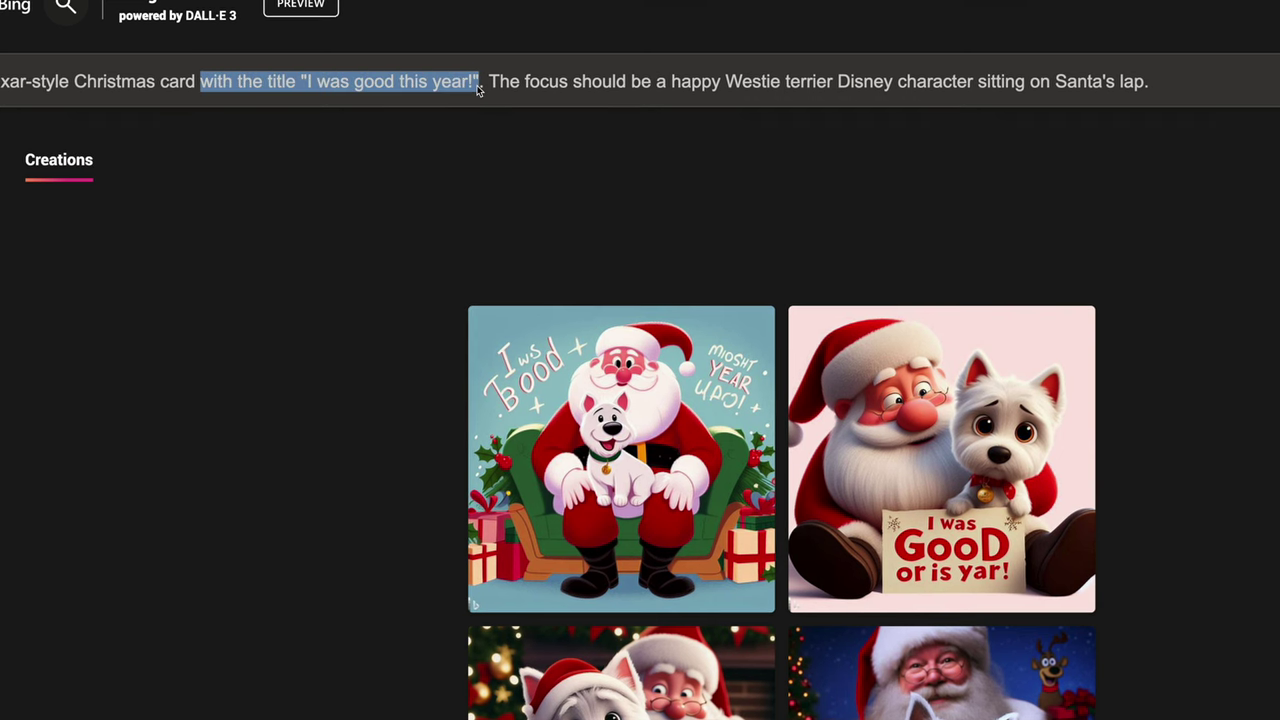
key("BackSpace")
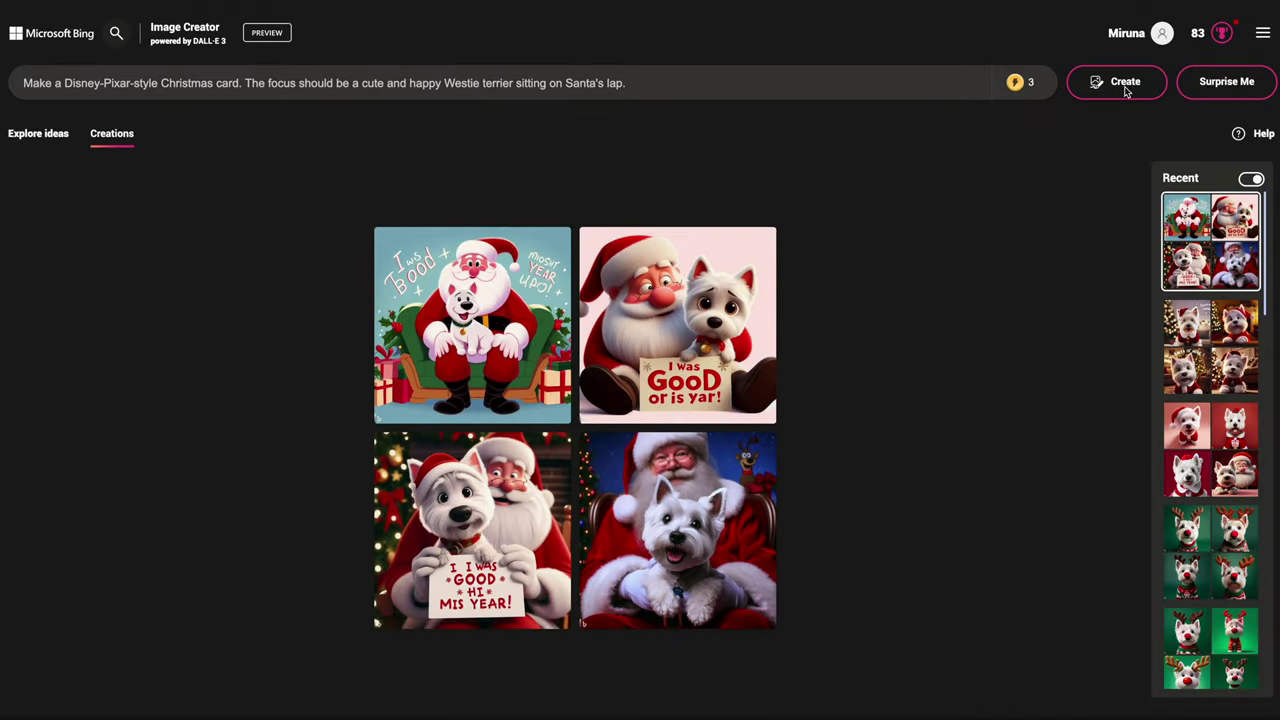
left_click(1116, 84)
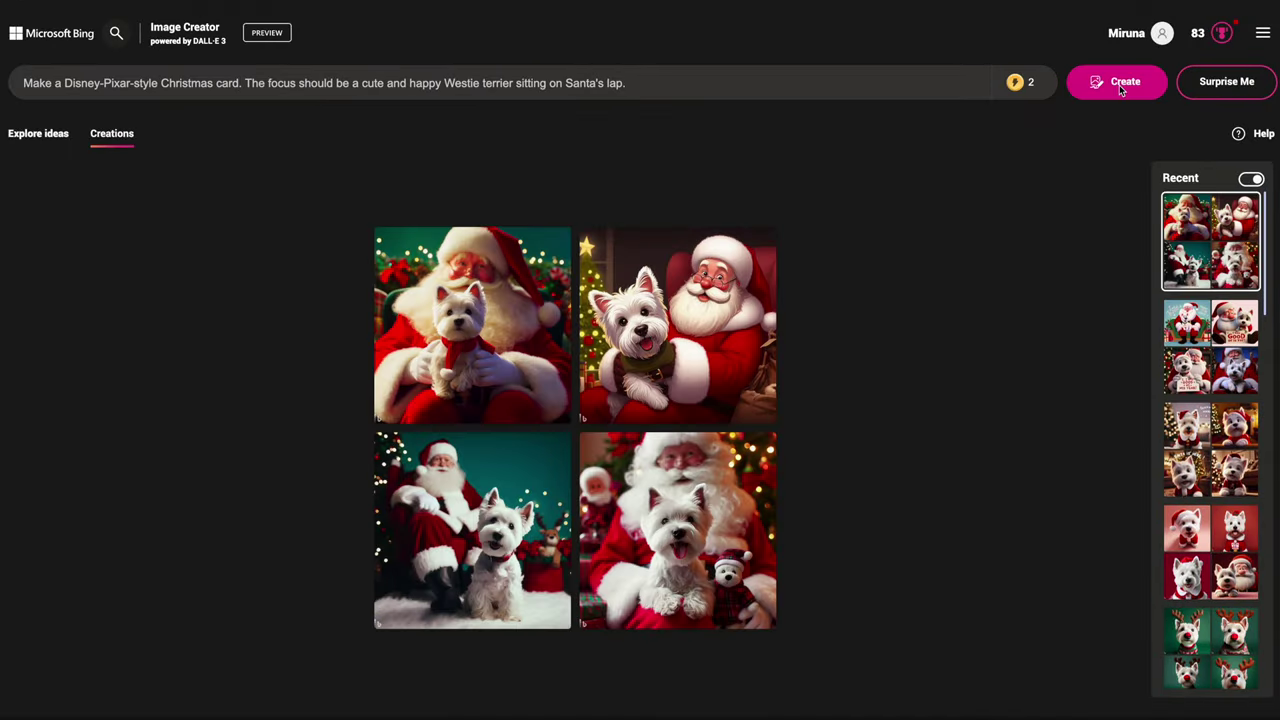
Step: View each of the four Disney-Pixar-style results of the Westie with Santa at full size
left_click(393, 277)
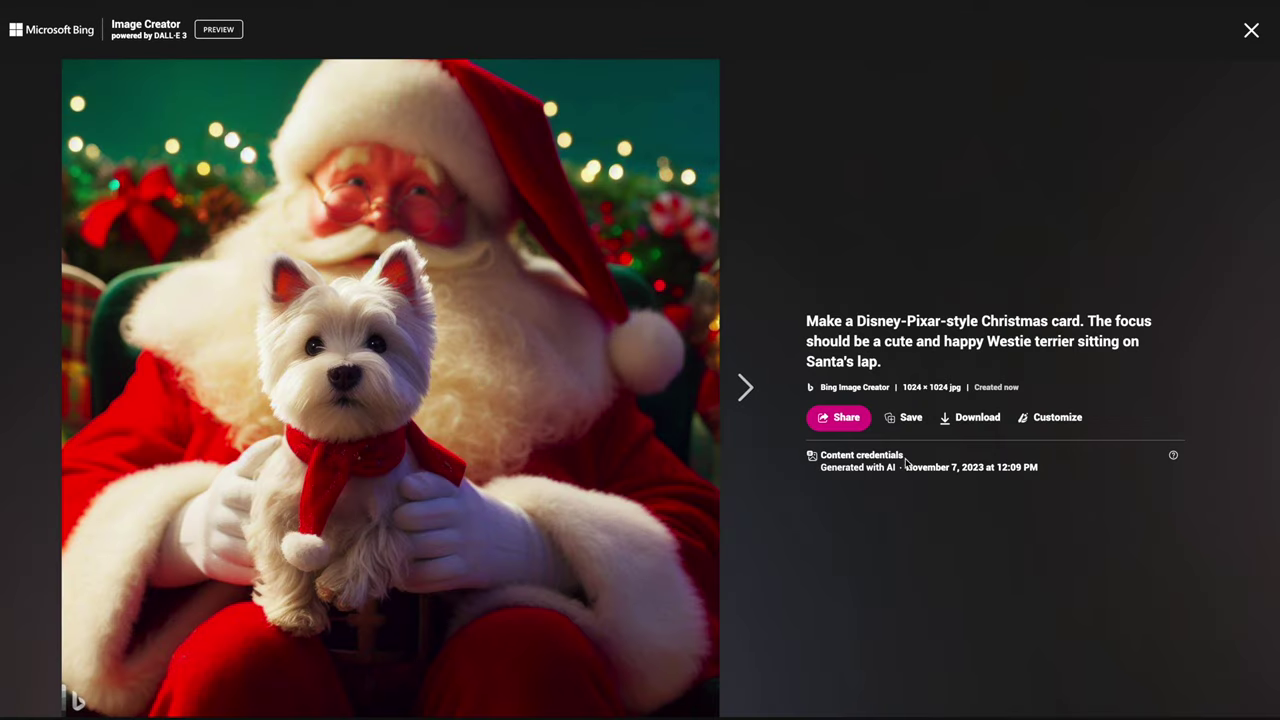
left_click(737, 388)
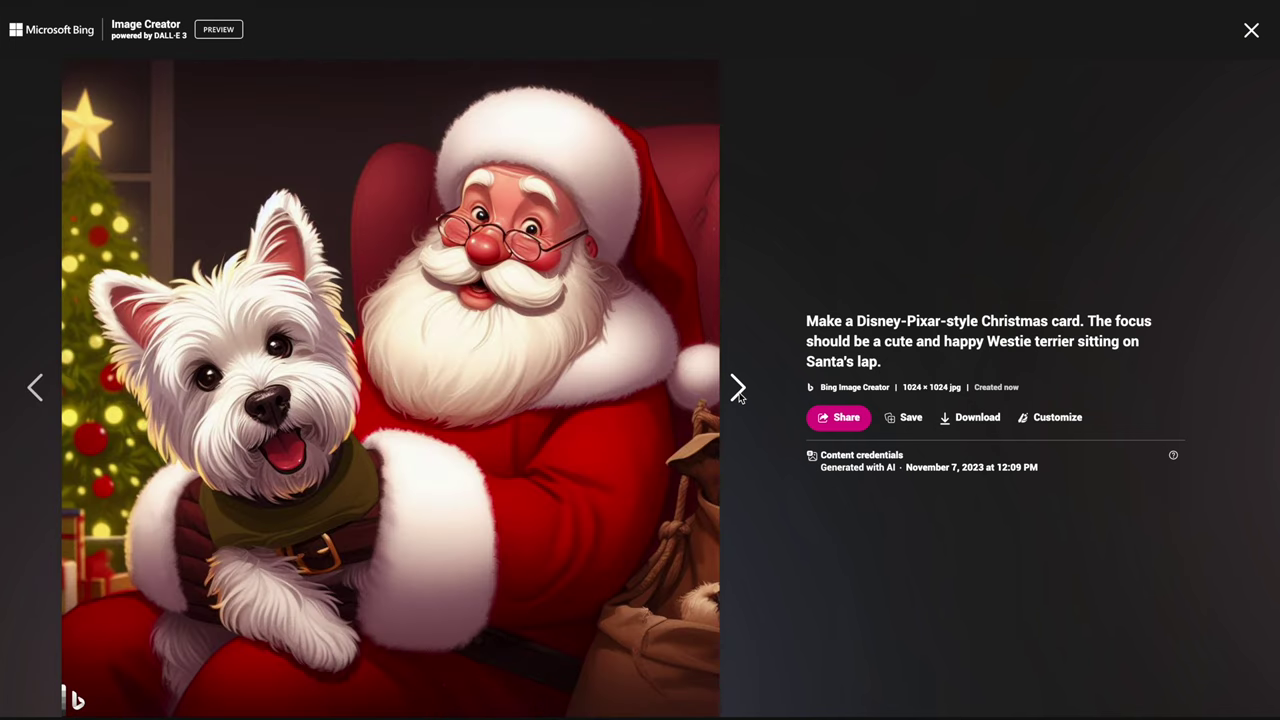
left_click(737, 388)
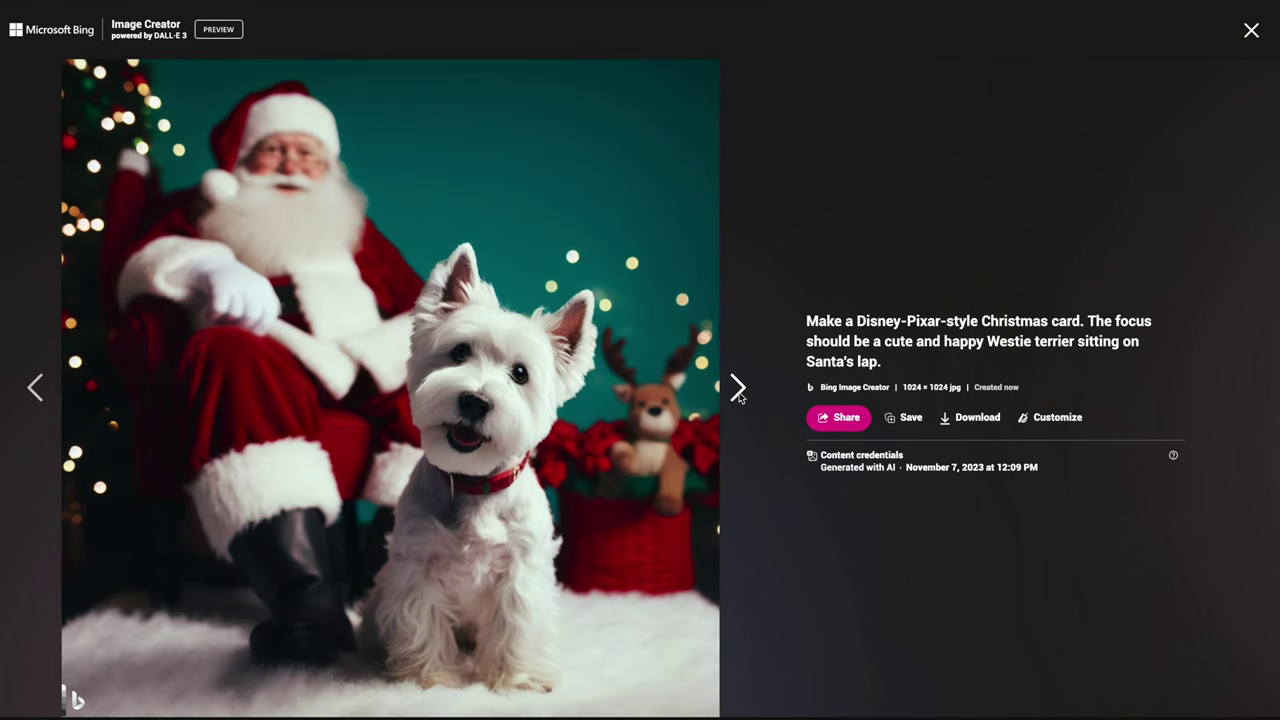
left_click(738, 390)
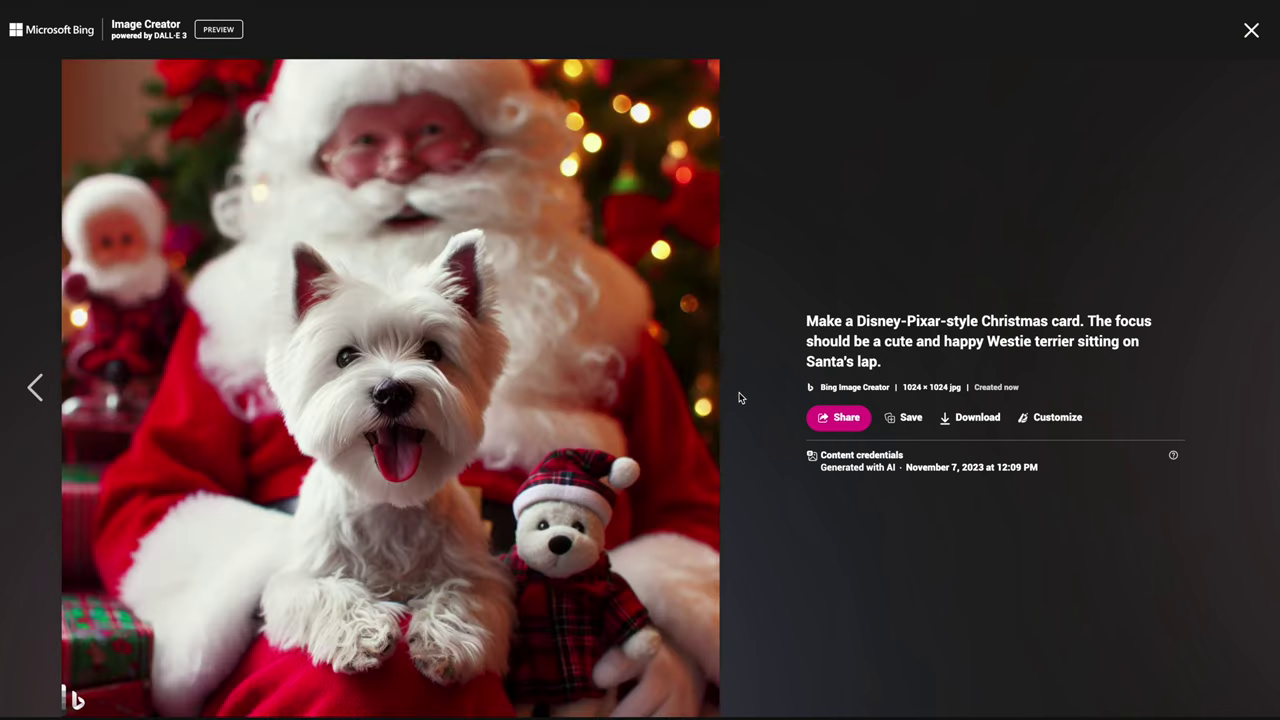
key("Escape")
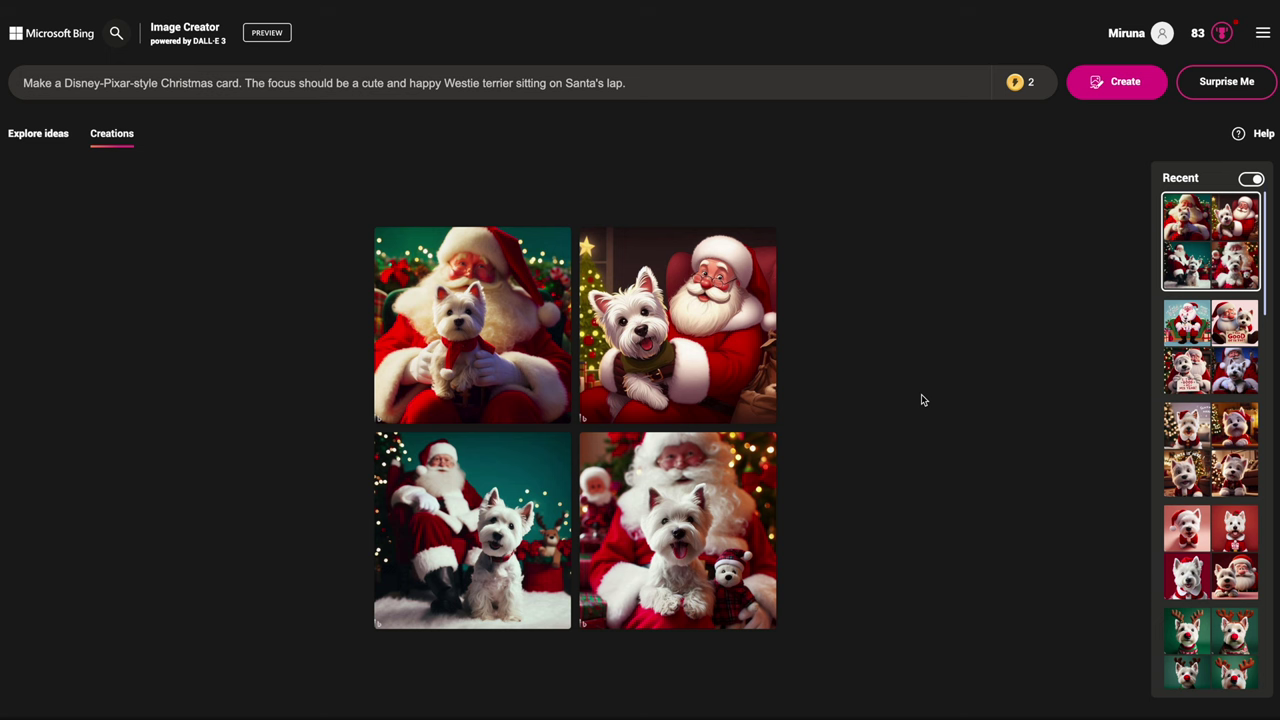
Step: Replace "sitting on Santa's lap." in the prompt with "looking like a flying reindeer and pulling a sleigh."
left_click_drag(516, 84, 707, 99)
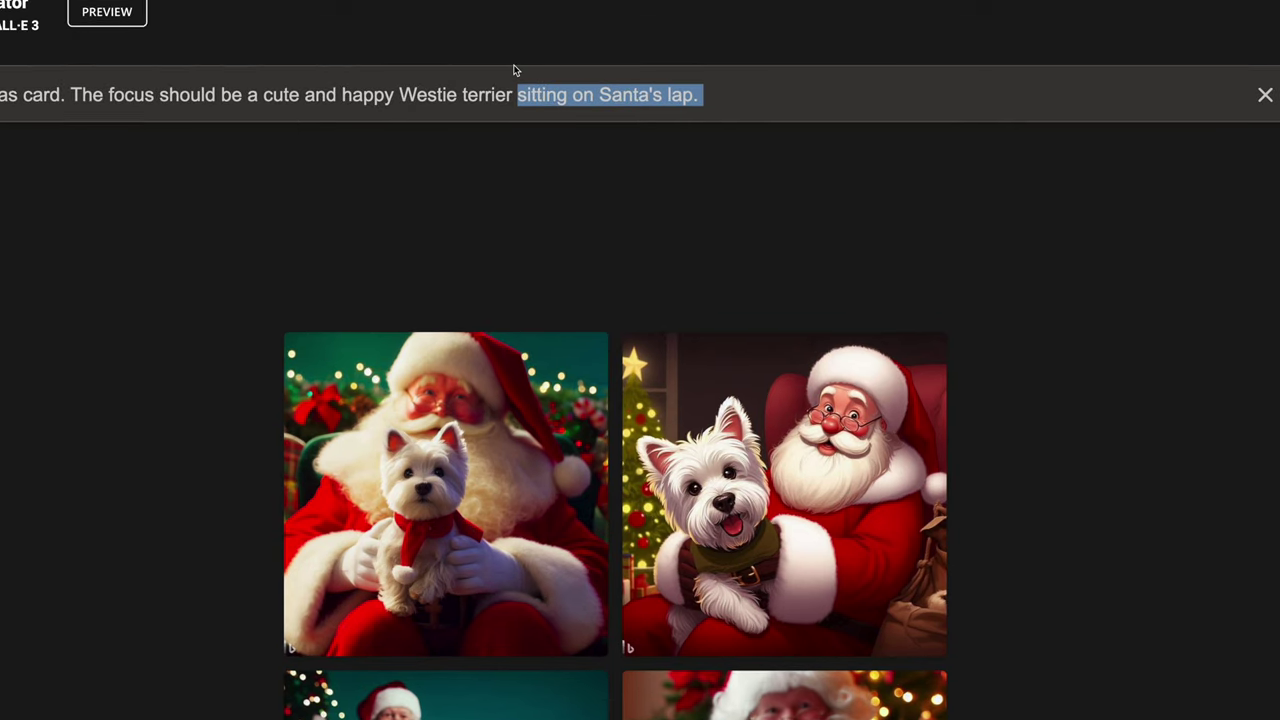
type("looking like a flying reindeer")
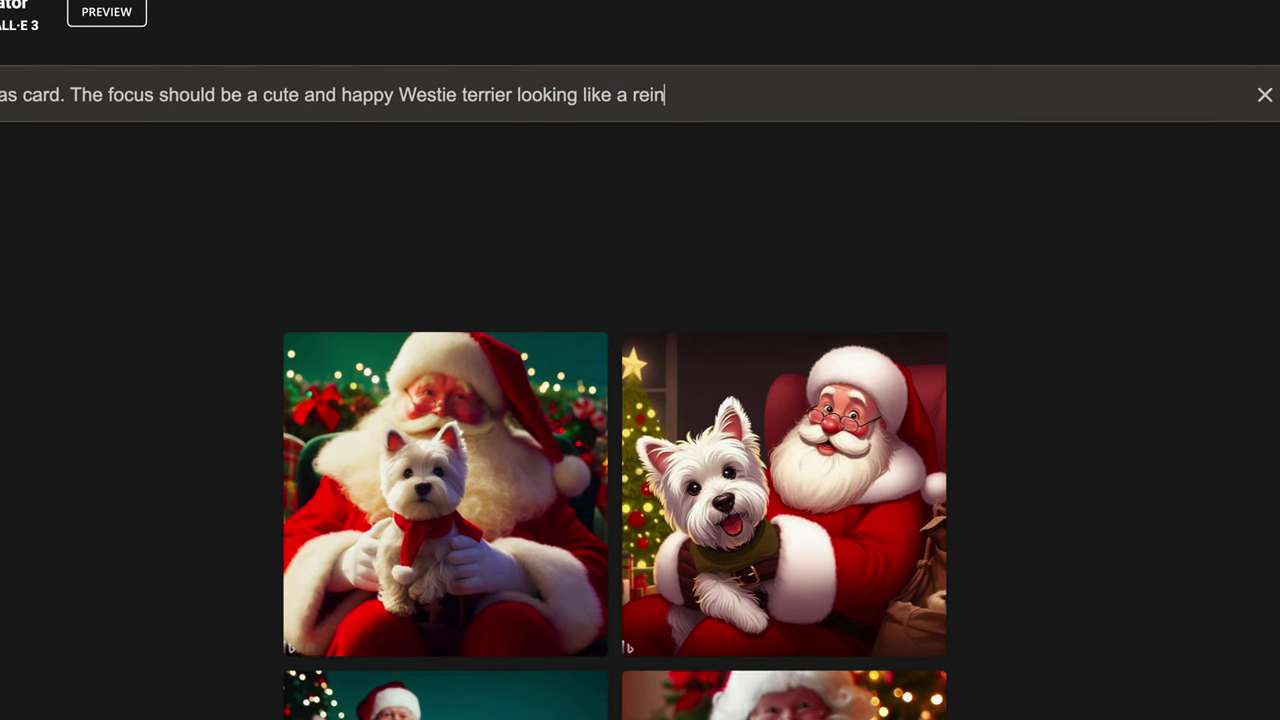
type(" and pulling a ")
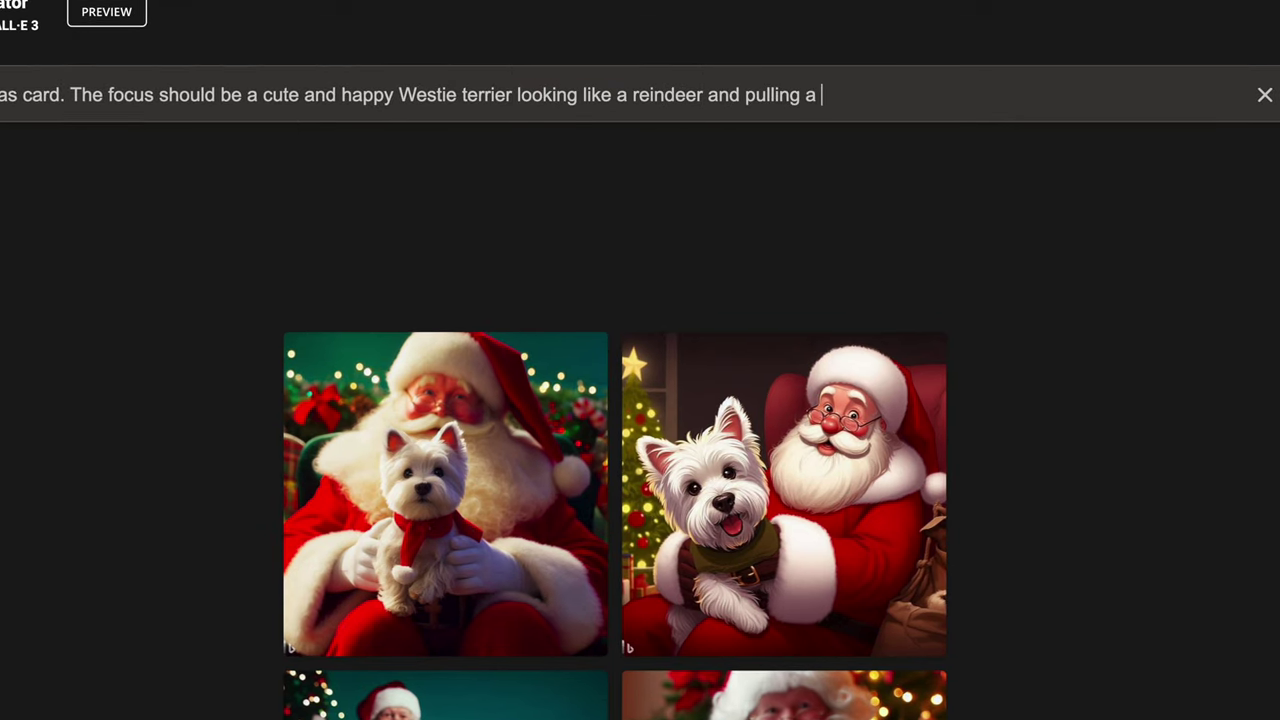
type("sleigh.")
left_click(634, 95)
type("flying")
left_click(951, 119)
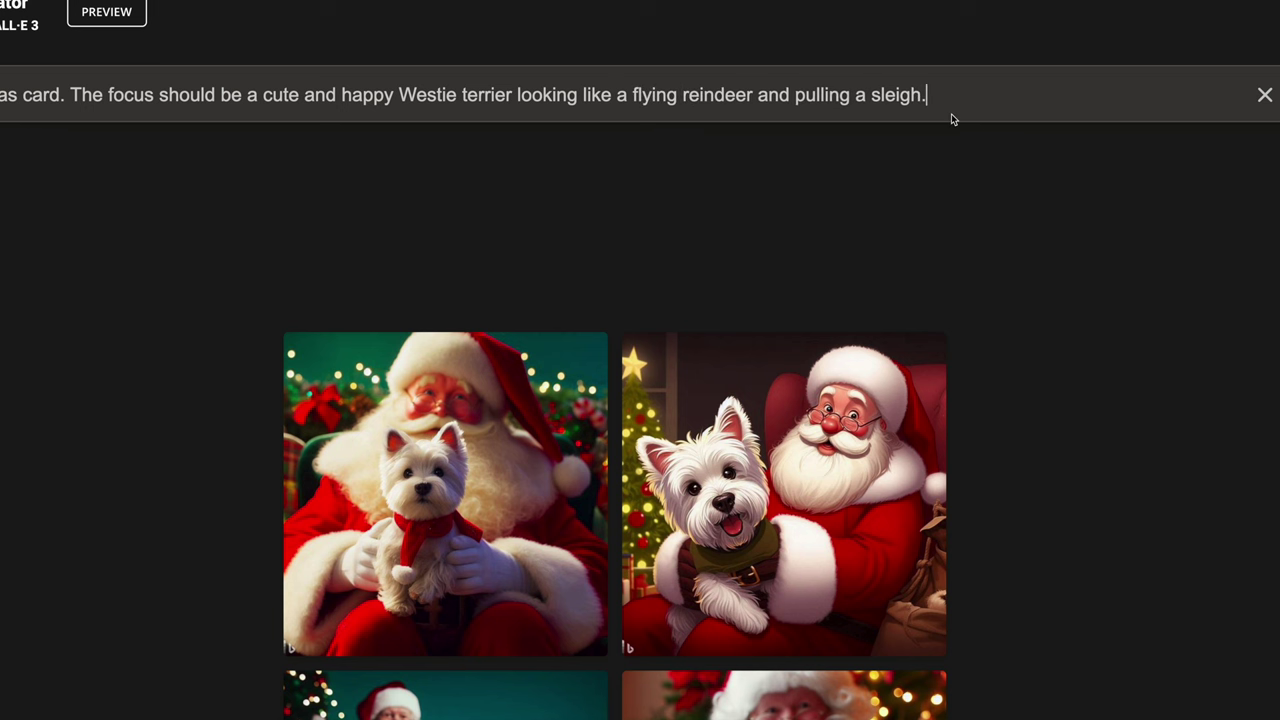
Step: Append "The background should be the starry night sky." to the prompt and generate the images
type("The backgrou")
key("BackSpace")
key("BackSpace")
key("BackSpace")
key("BackSpace")
type("ground should be the starry night sky.")
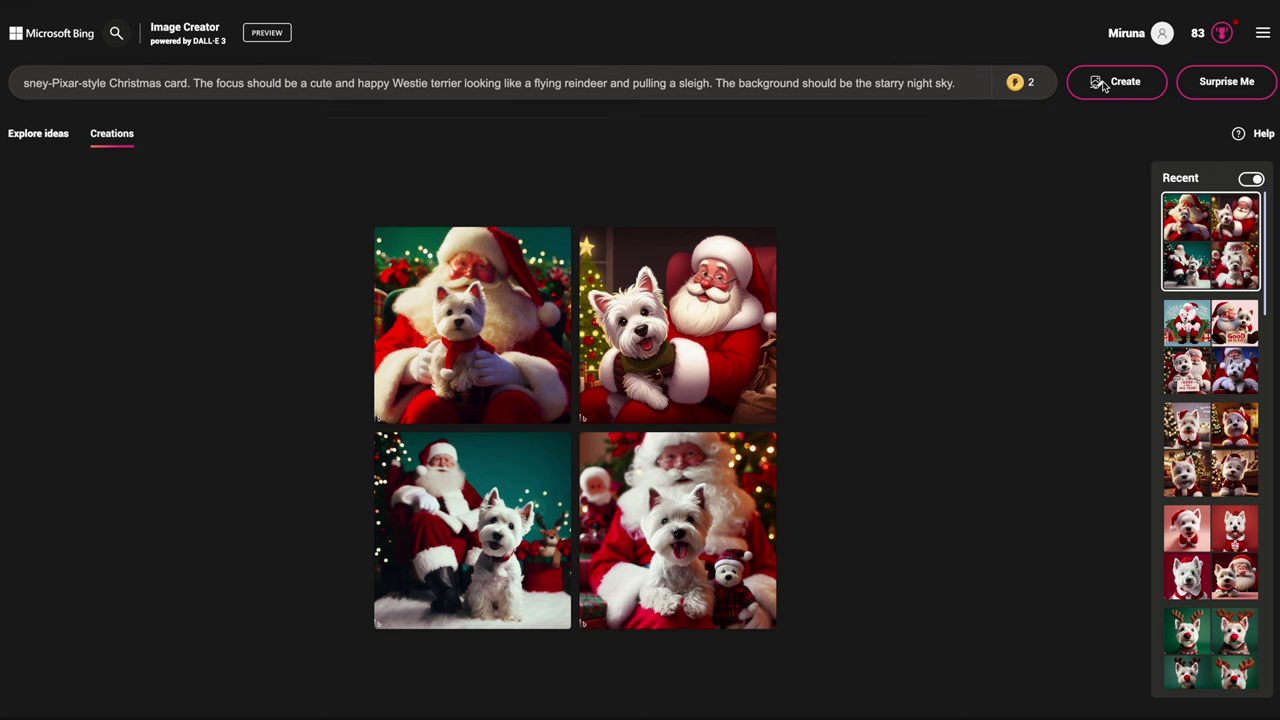
left_click(1103, 86)
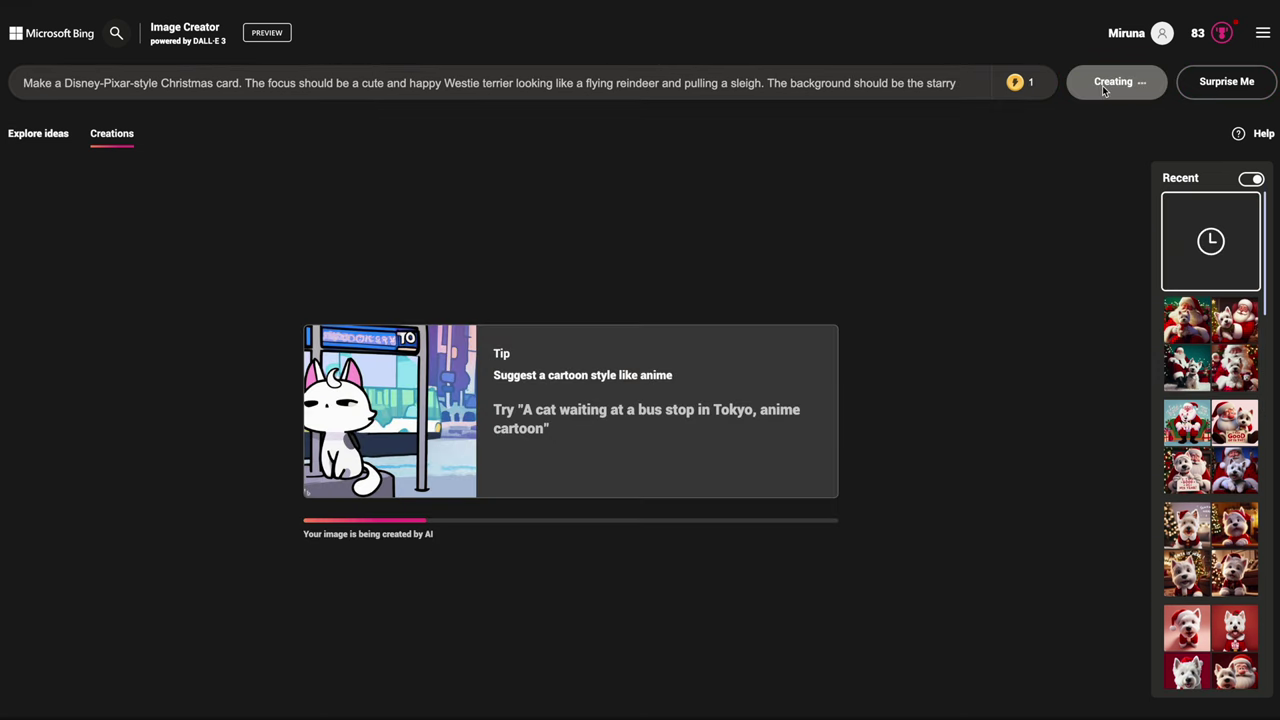
Step: View each of the four Westie sleigh results at full size
left_click(527, 385)
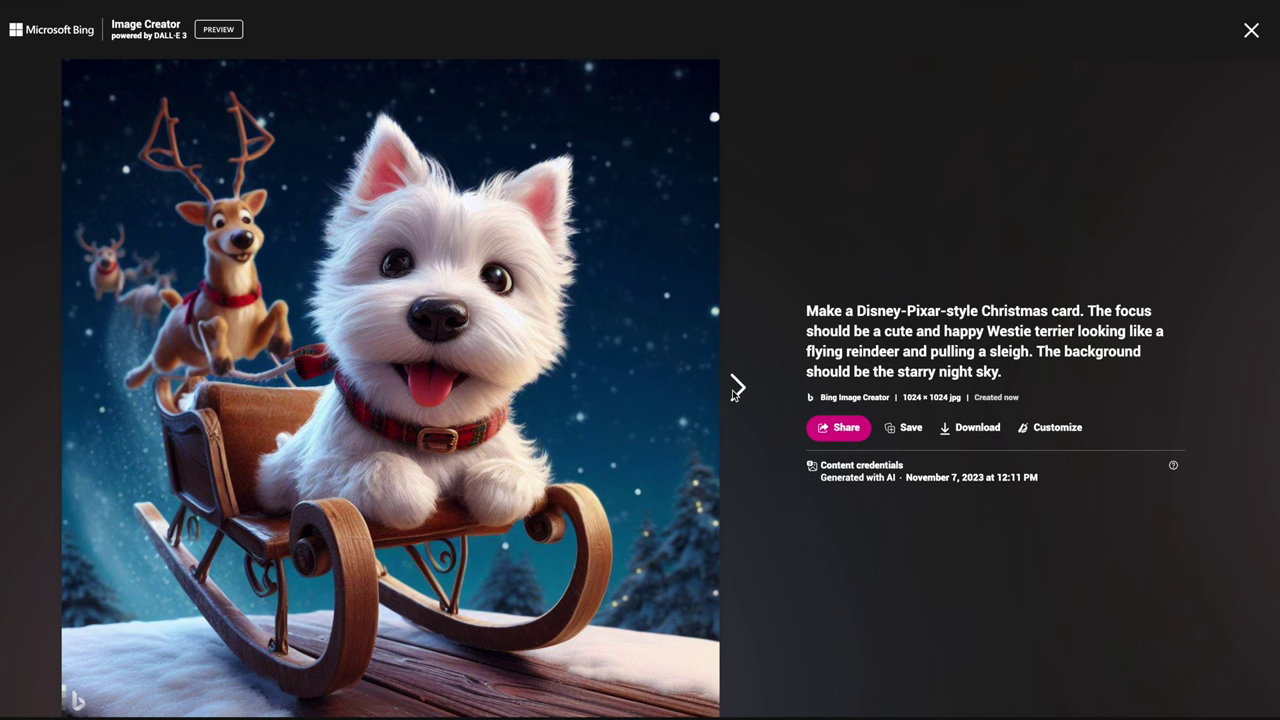
left_click(737, 387)
left_click(737, 387)
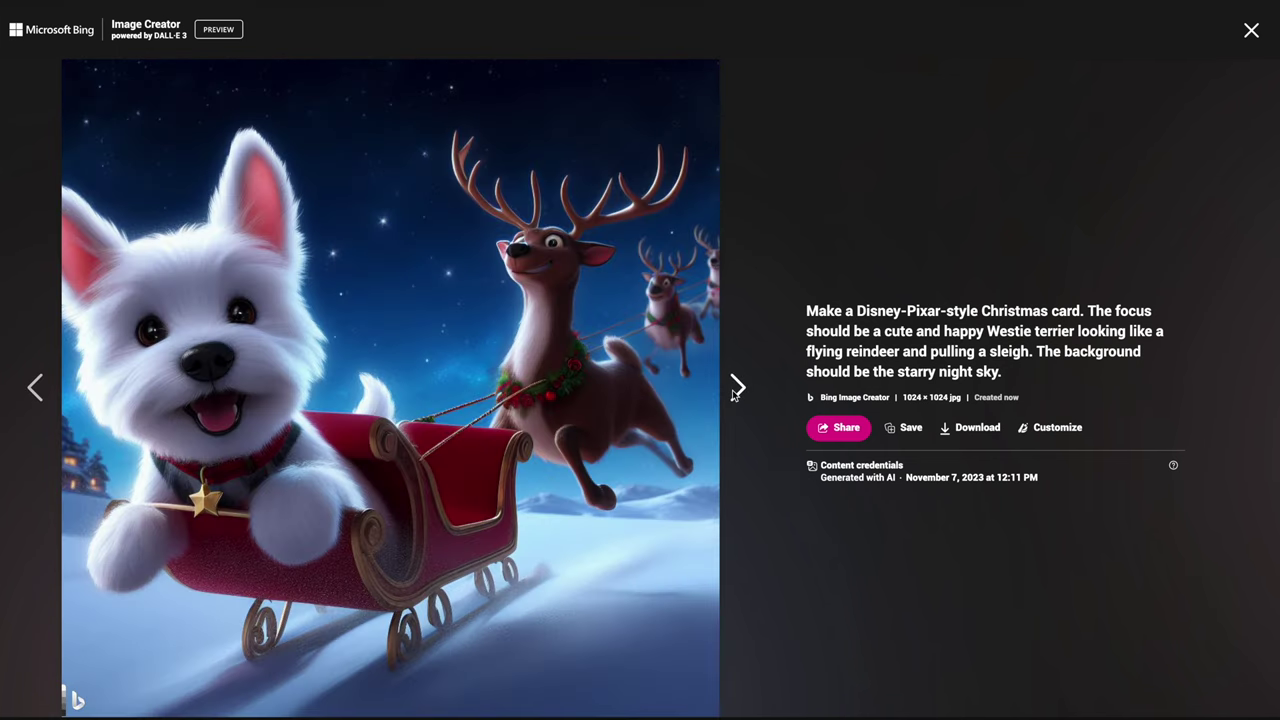
left_click(735, 389)
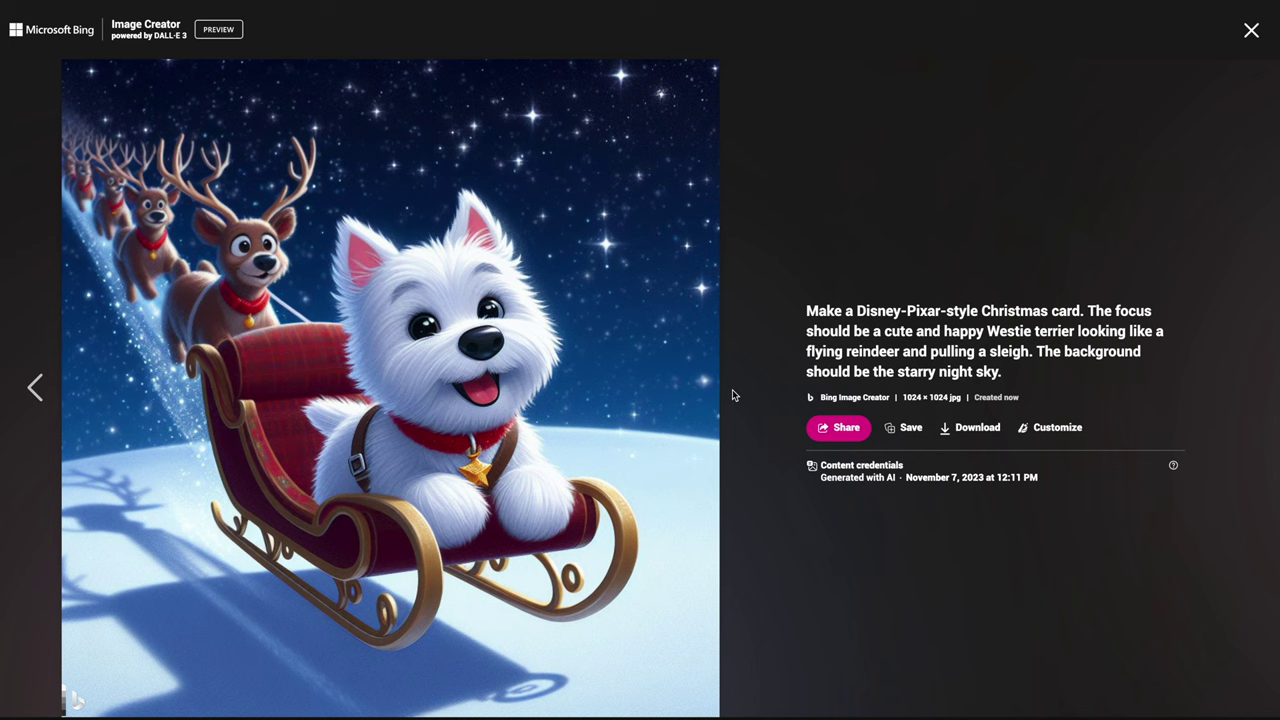
Step: Download all four Westie sleigh images, working back from the last to the first, and close the full-size view
left_click(972, 427)
key("Left")
left_click(975, 427)
key("Left")
left_click(978, 428)
key("Left")
left_click(978, 428)
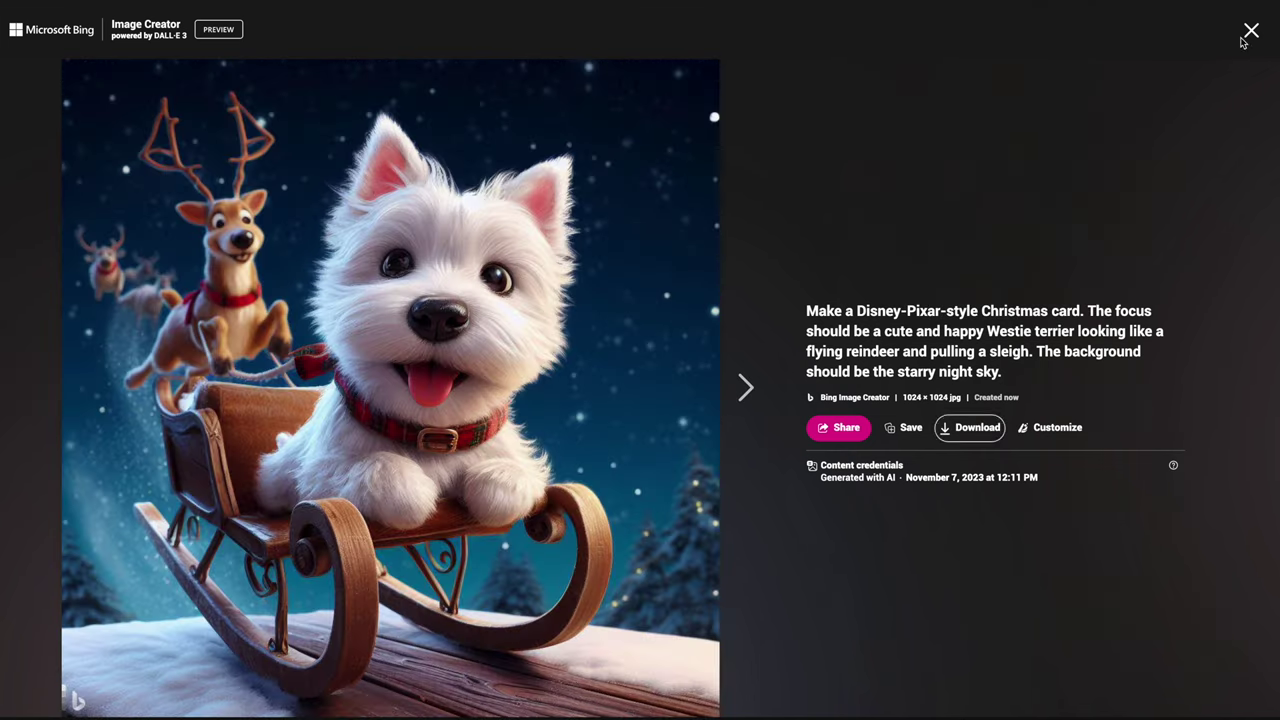
left_click(1252, 31)
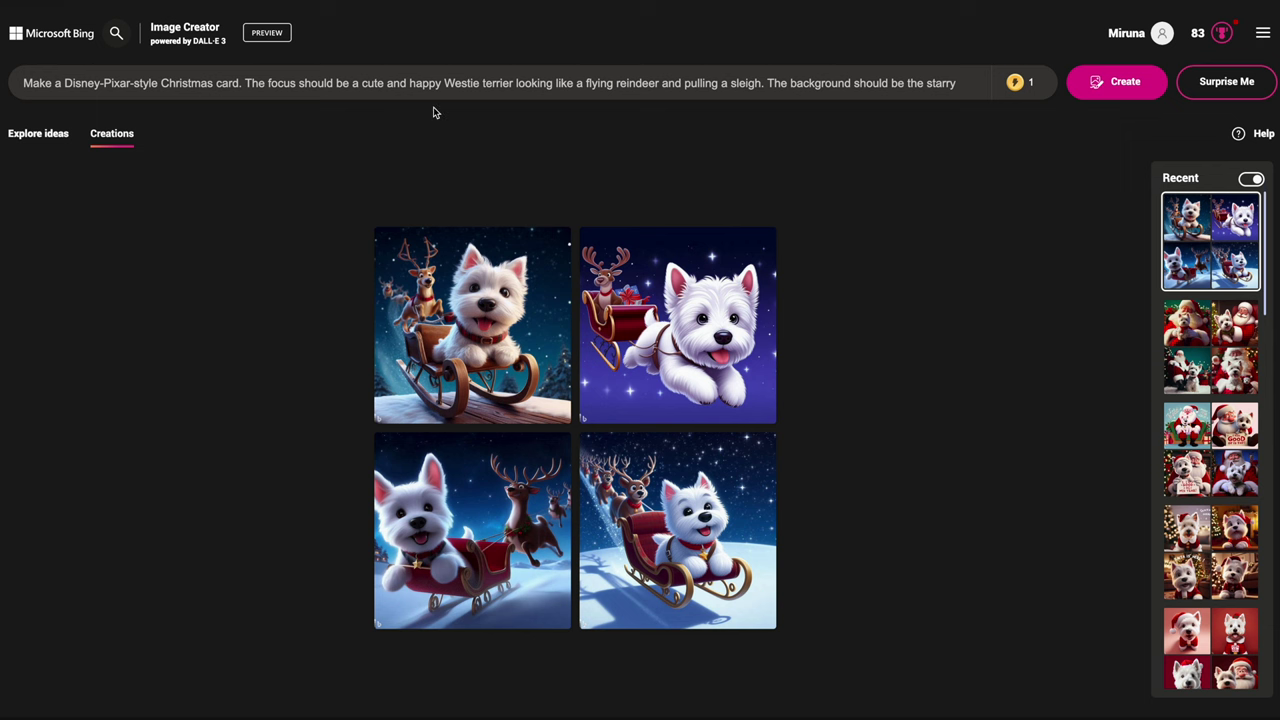
Step: Replace everything after "Westie terrier" in the prompt, including the night-sky sentence, with "coming out of a Christmas stocking."
left_click(286, 90)
left_click(277, 86)
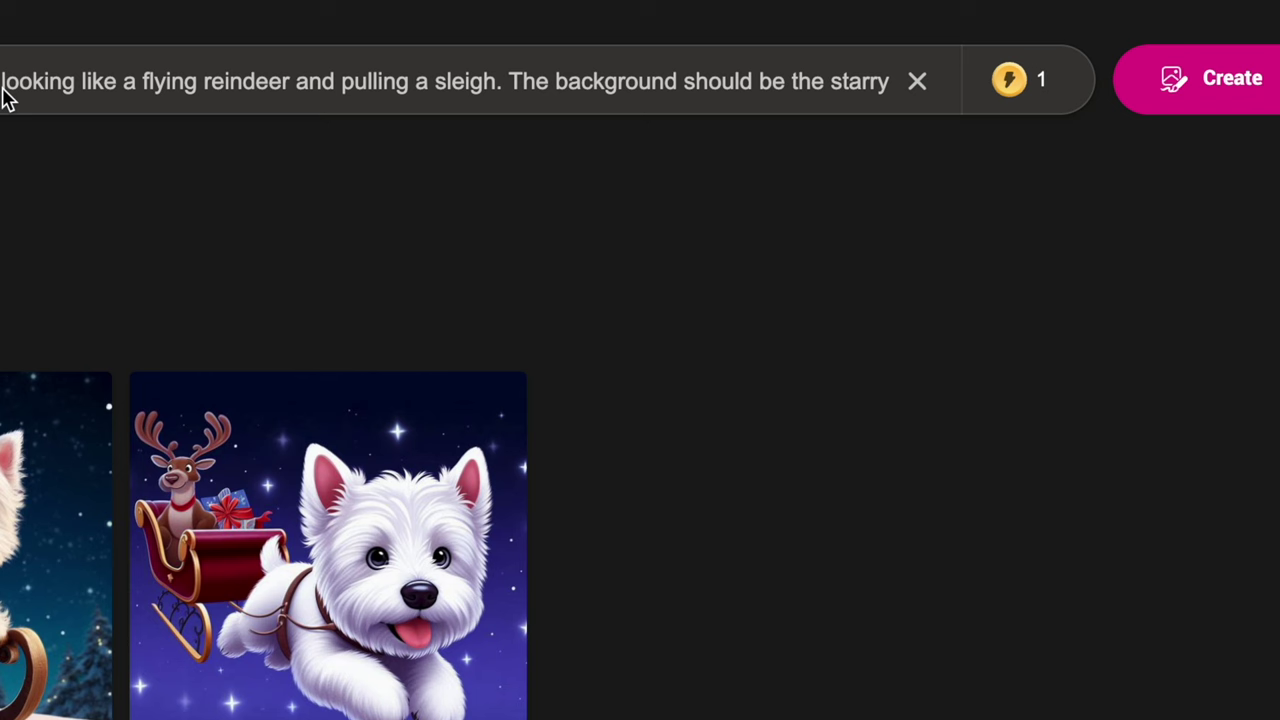
left_click_drag(3, 92, 500, 97)
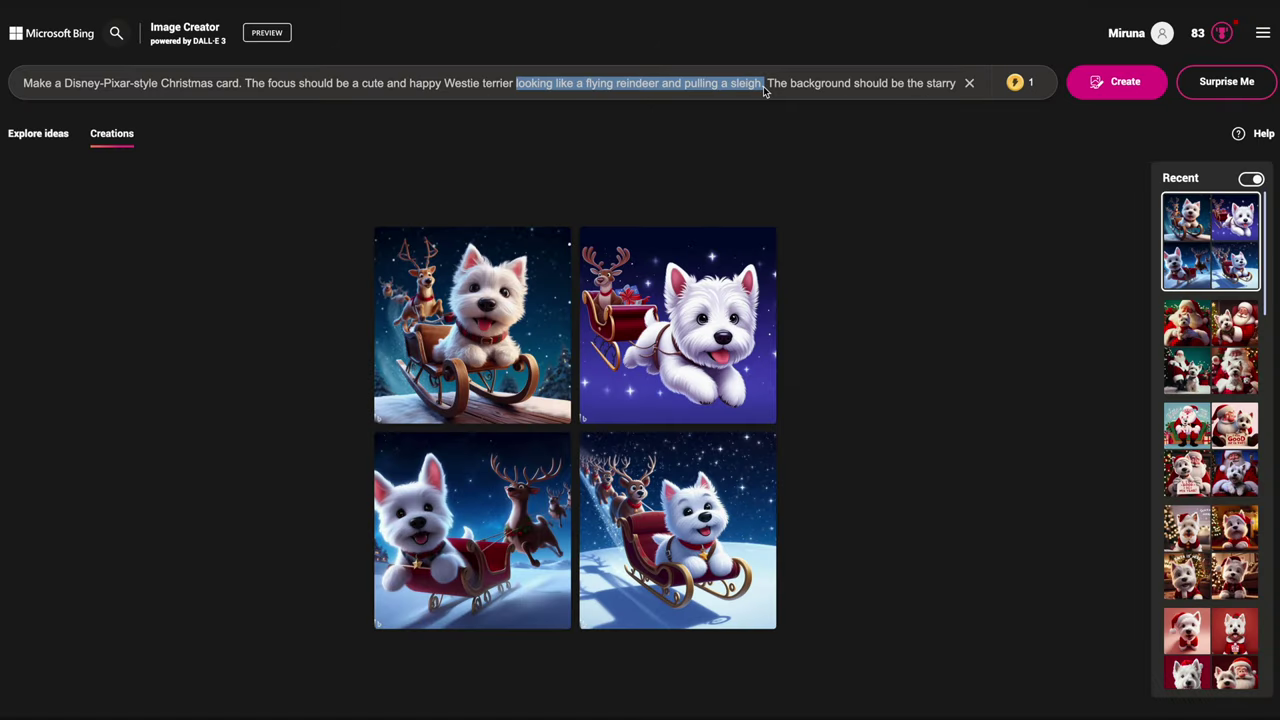
left_click(467, 90)
left_click_drag(518, 88, 1024, 106)
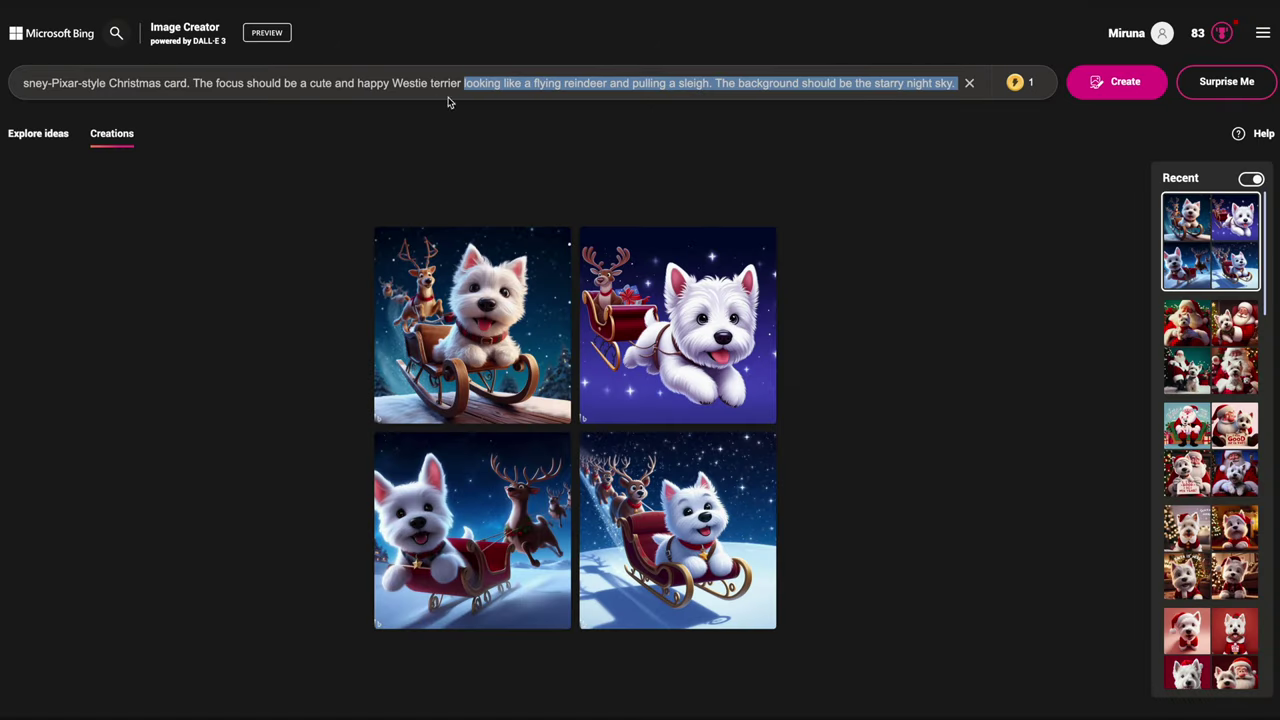
type("coming out")
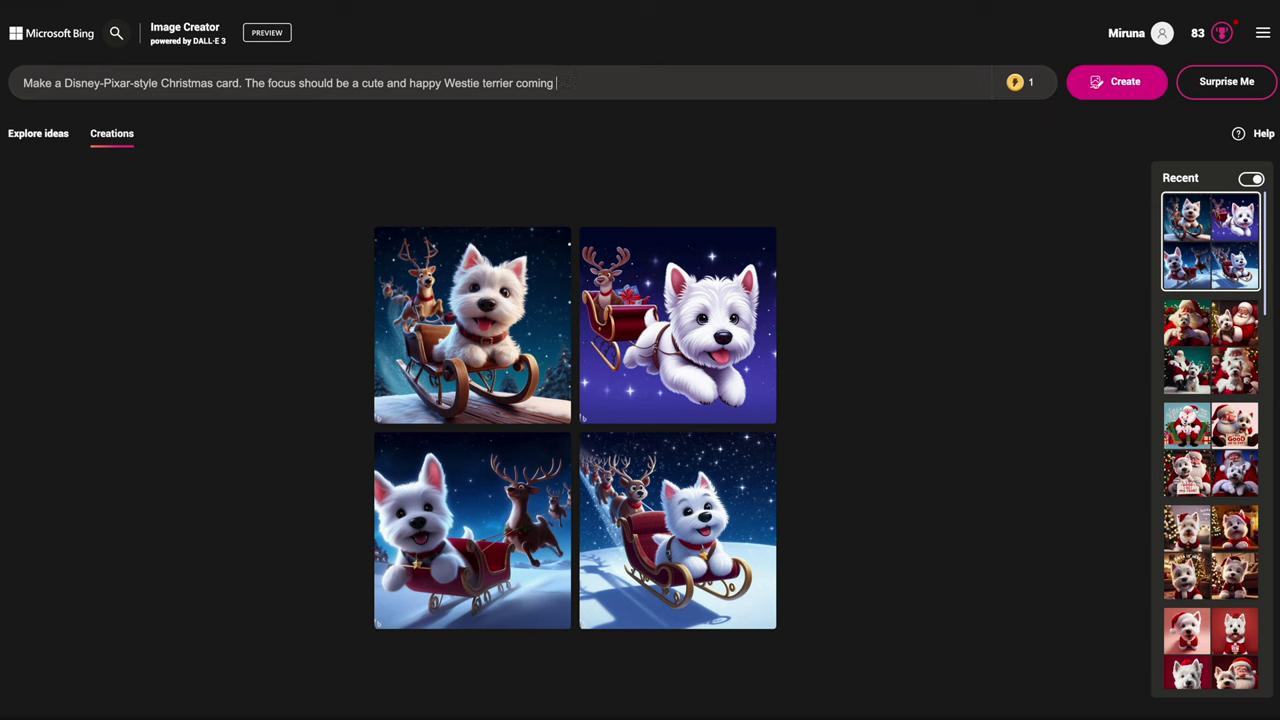
key("BackSpace")
key("BackSpace")
key("BackSpace")
key("BackSpace")
key("BackSpace")
key("BackSpace")
key("BackSpace")
type("coming out of ")
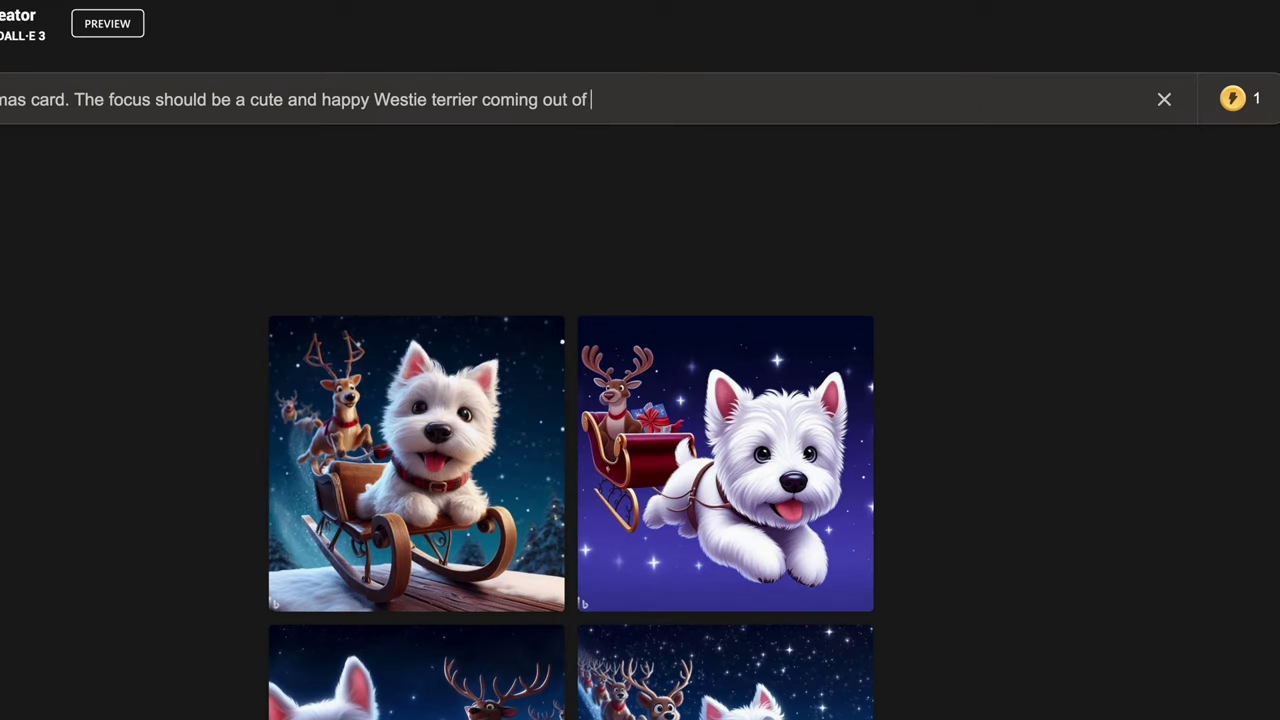
type("a Christmas stocking")
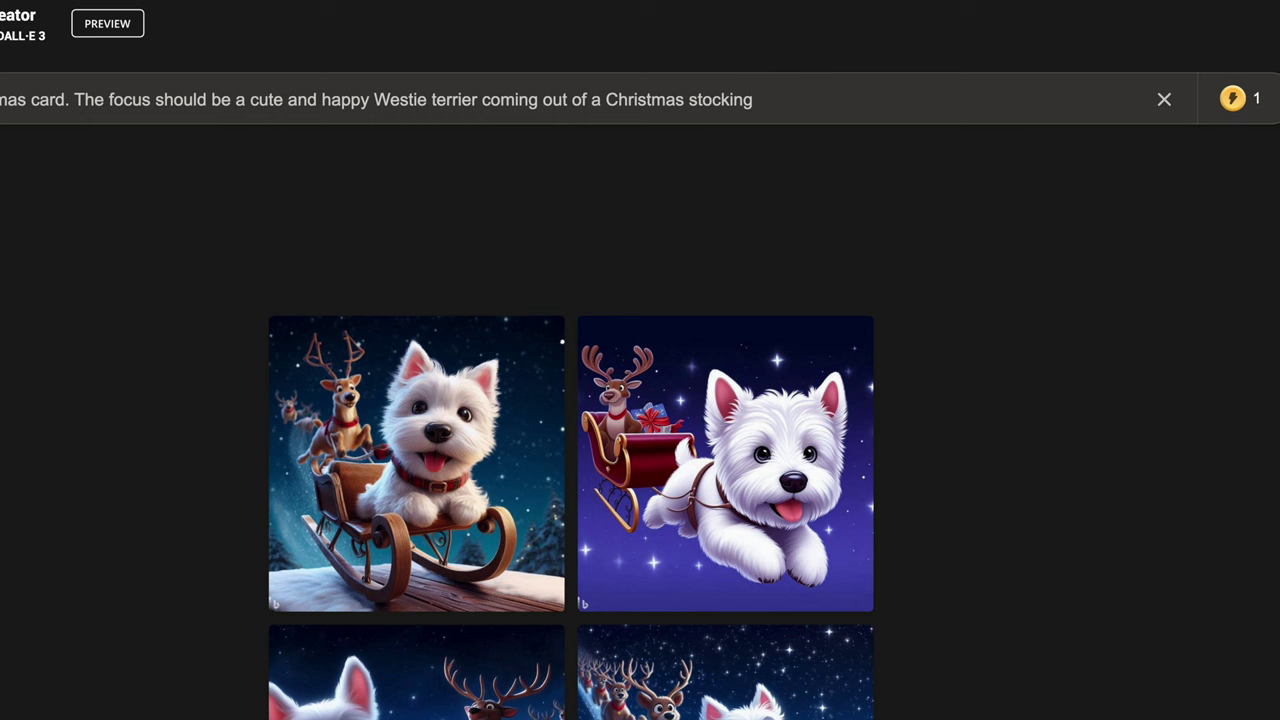
type(".")
Step: Append "The background should be a Christmas decorated fireplace." to the prompt and generate the images
type(" The backhruound should be")
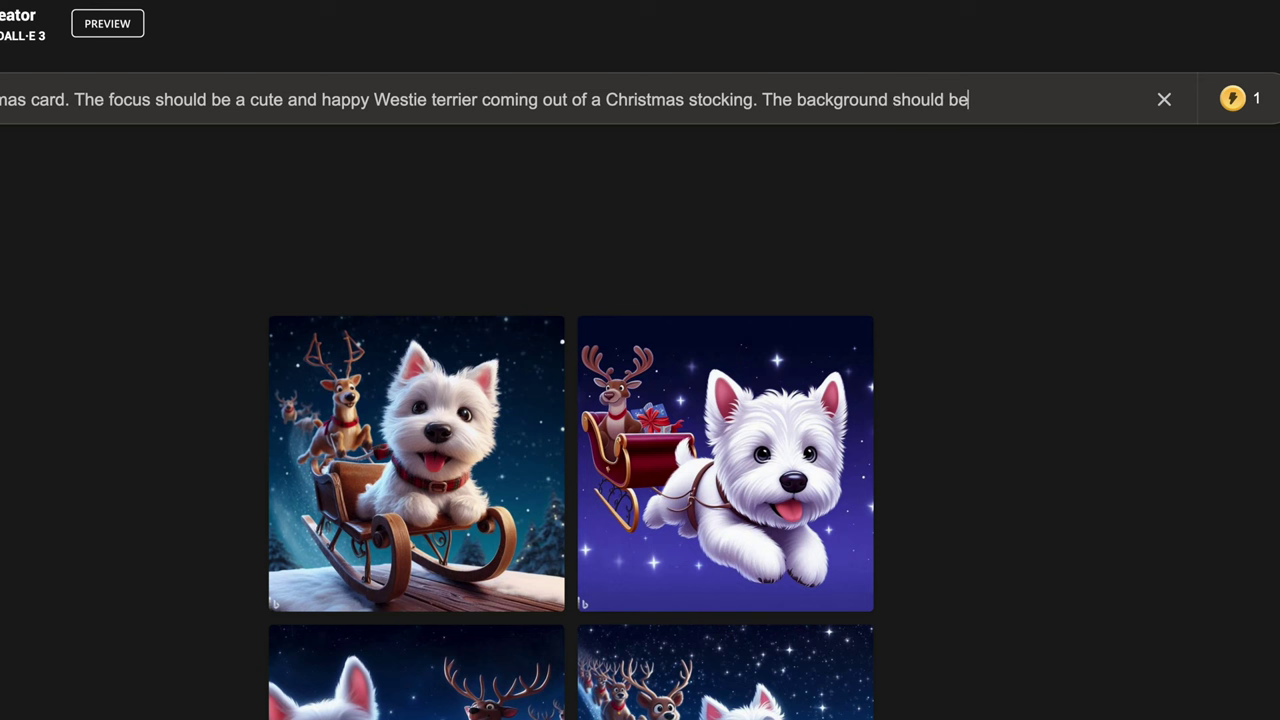
type(" a")
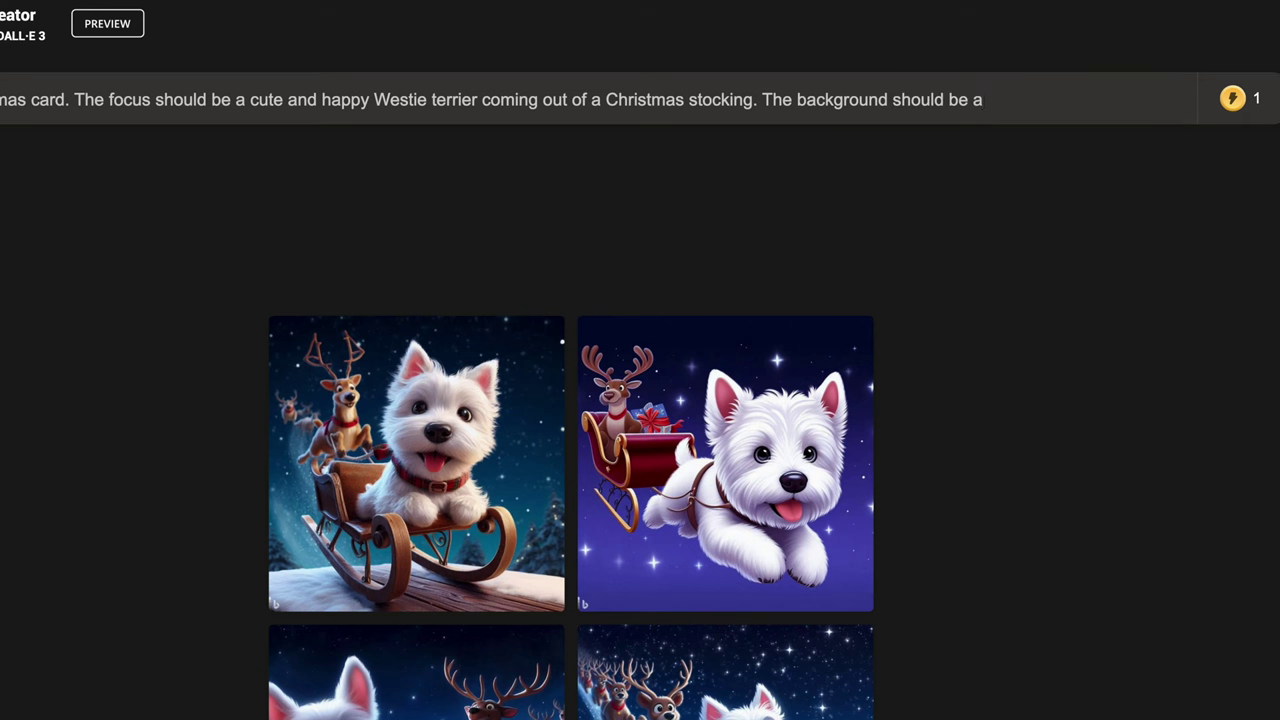
type(" Christmas decorated firepla")
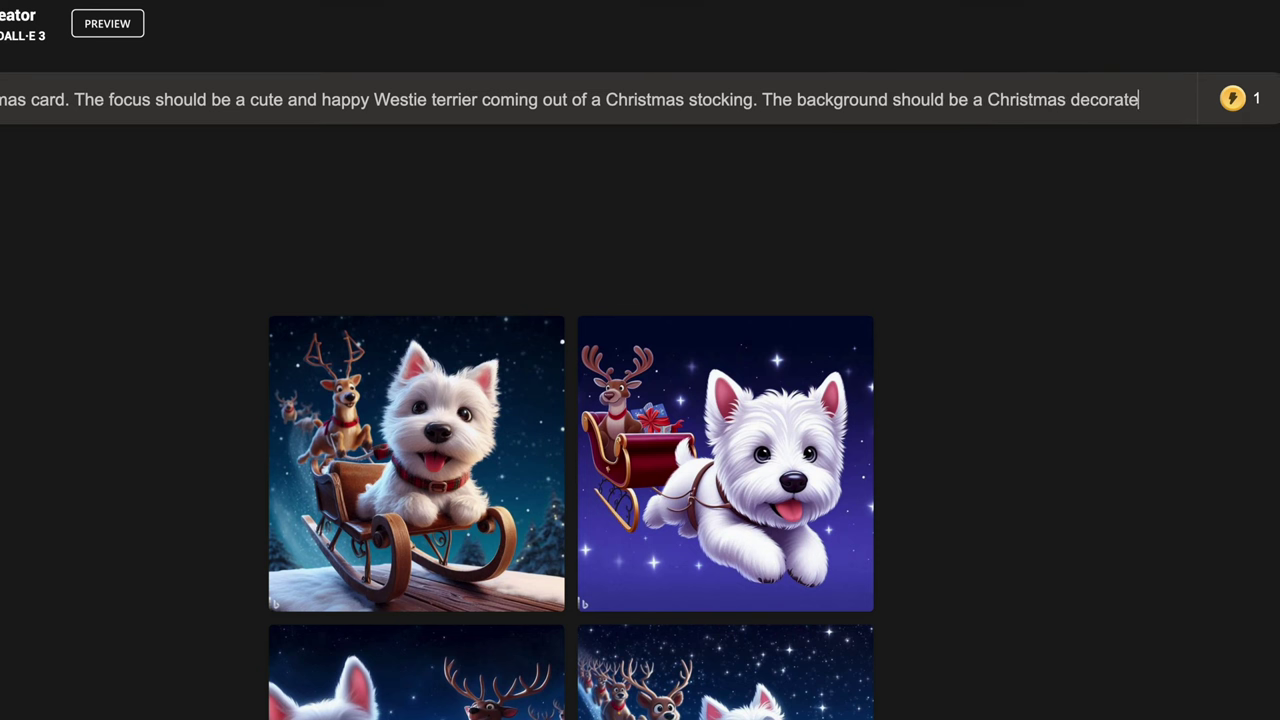
type("ce.")
left_click(1125, 82)
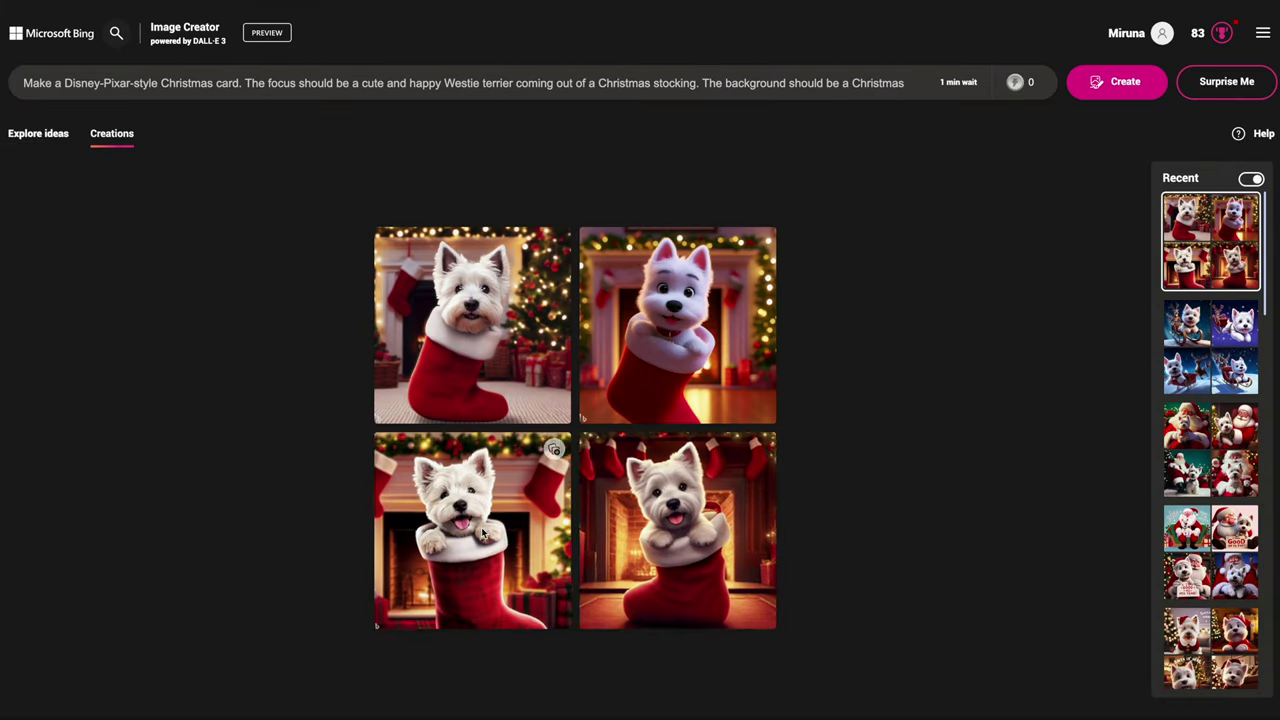
Step: View each of the four Christmas stocking results at full size
left_click(509, 382)
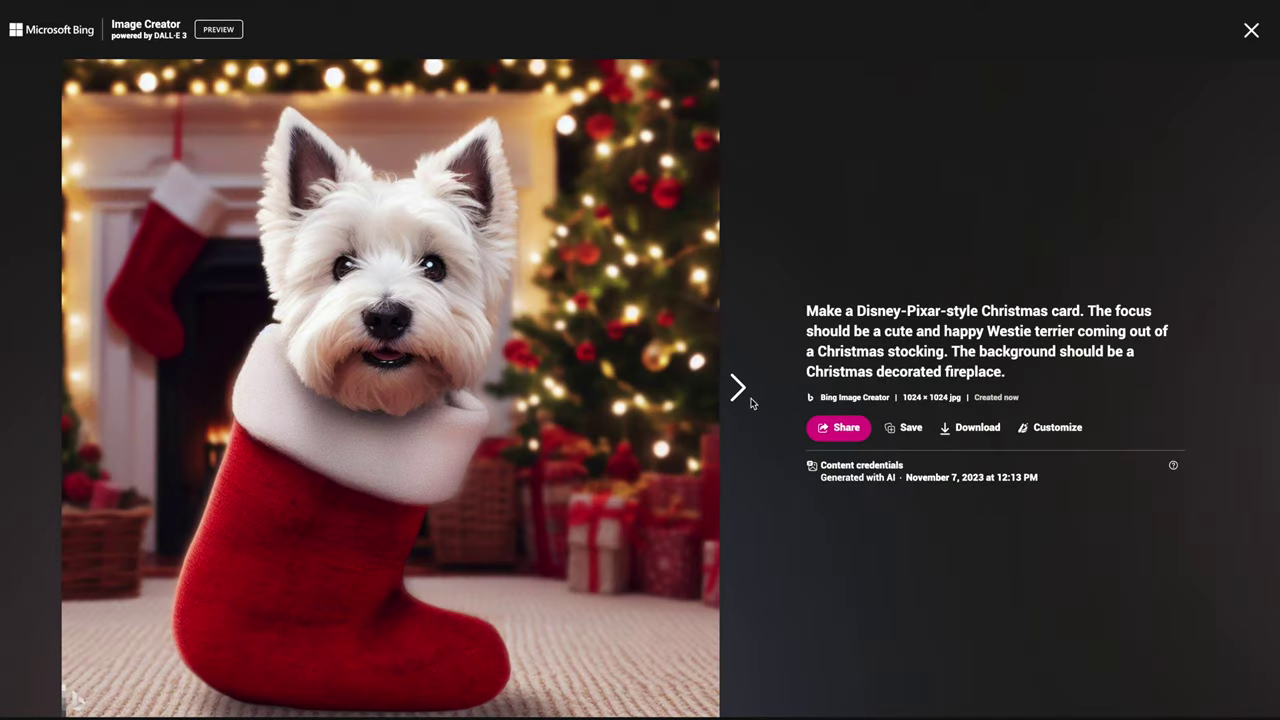
left_click(737, 389)
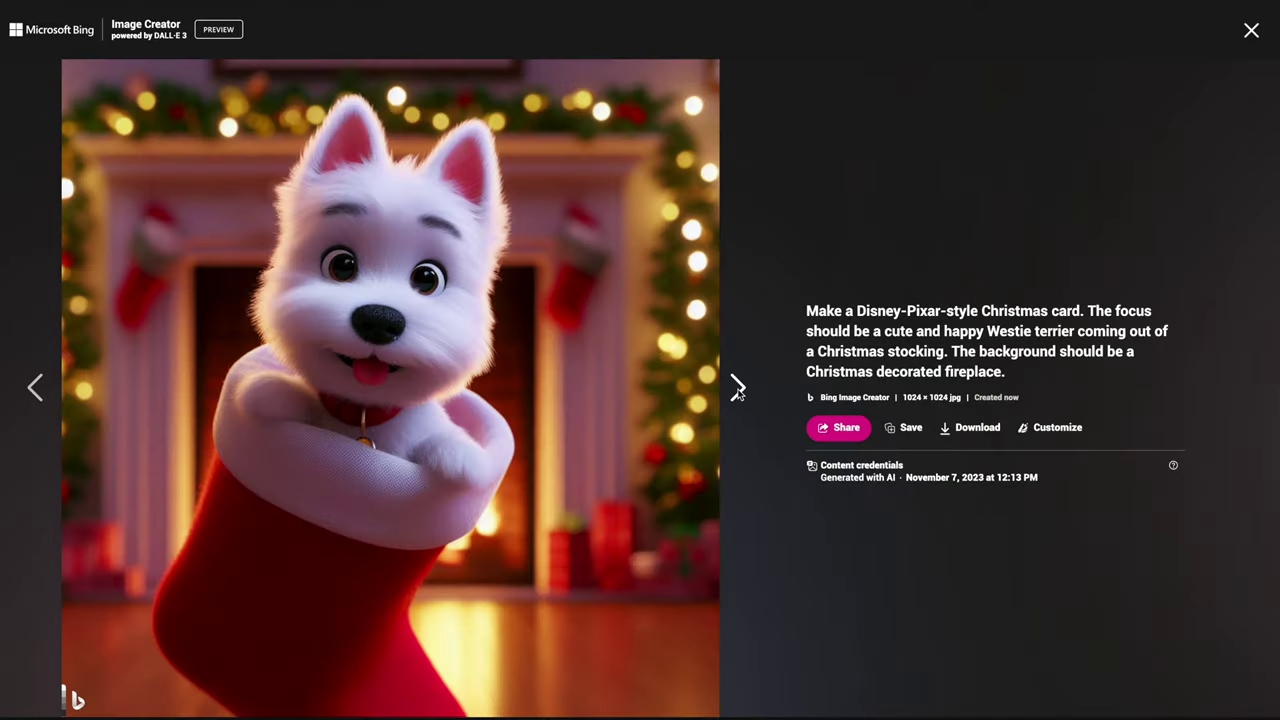
left_click(737, 389)
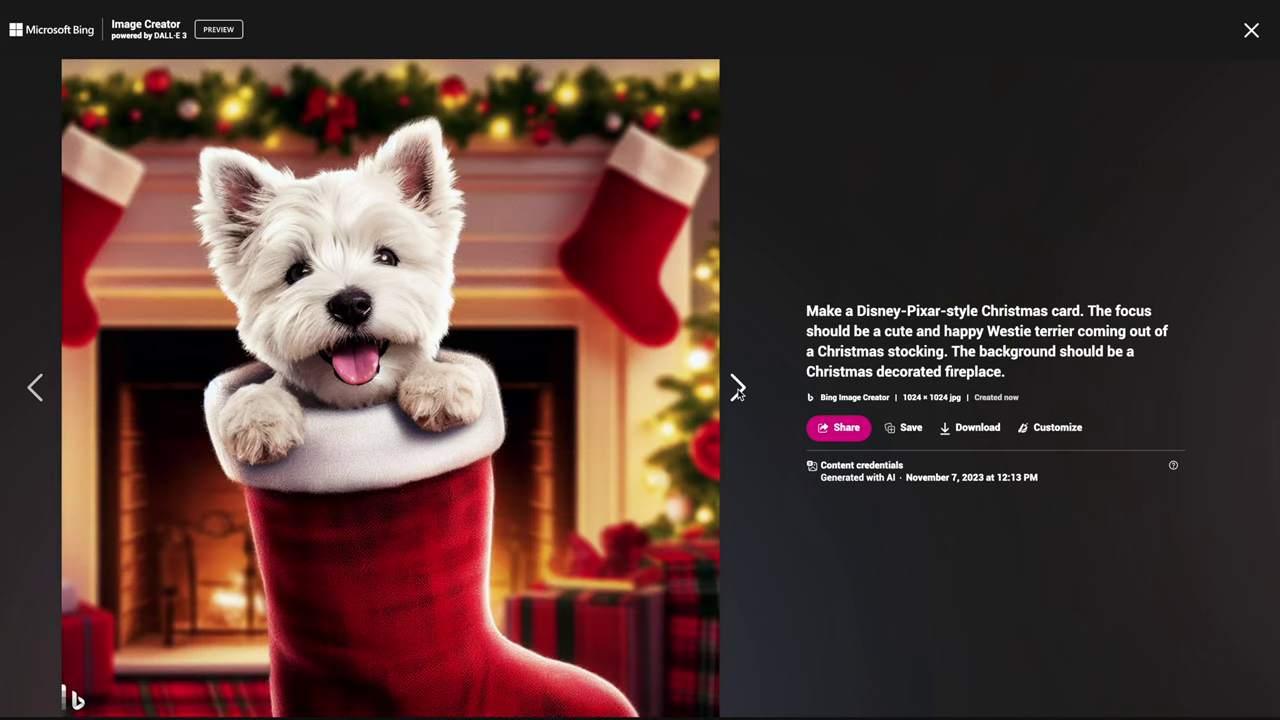
left_click(737, 389)
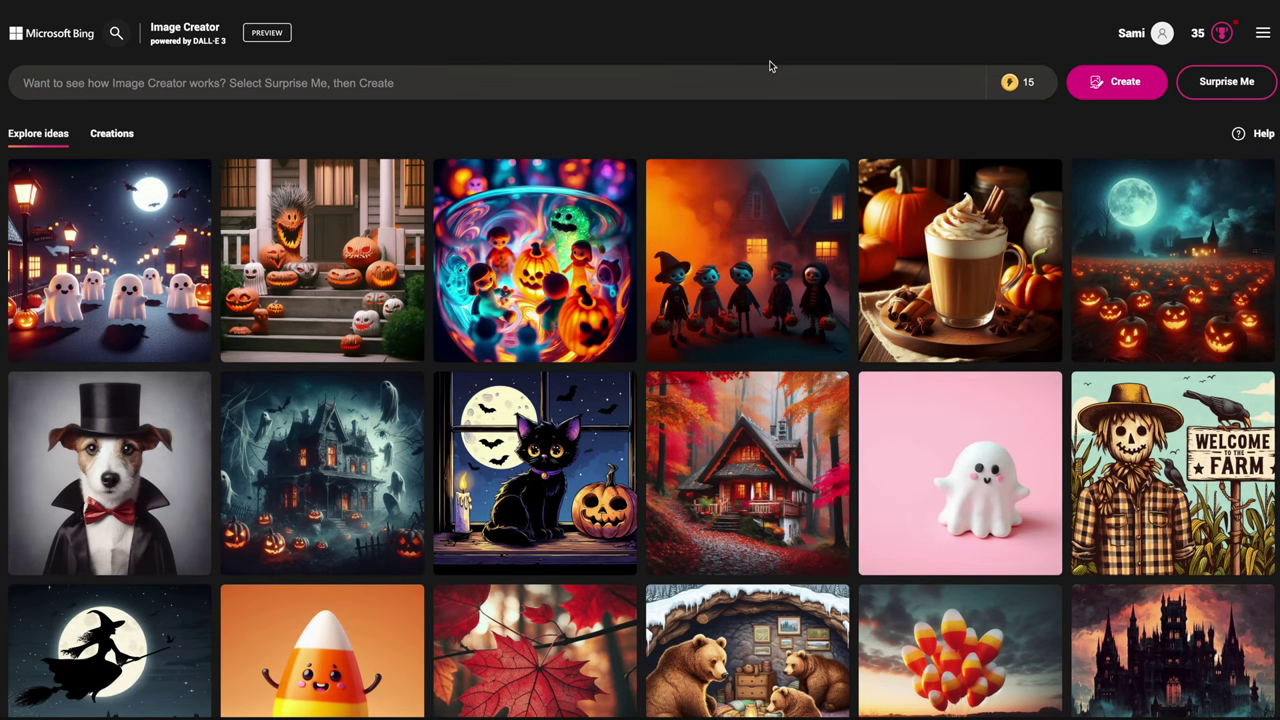
mouse_move(1021, 98)
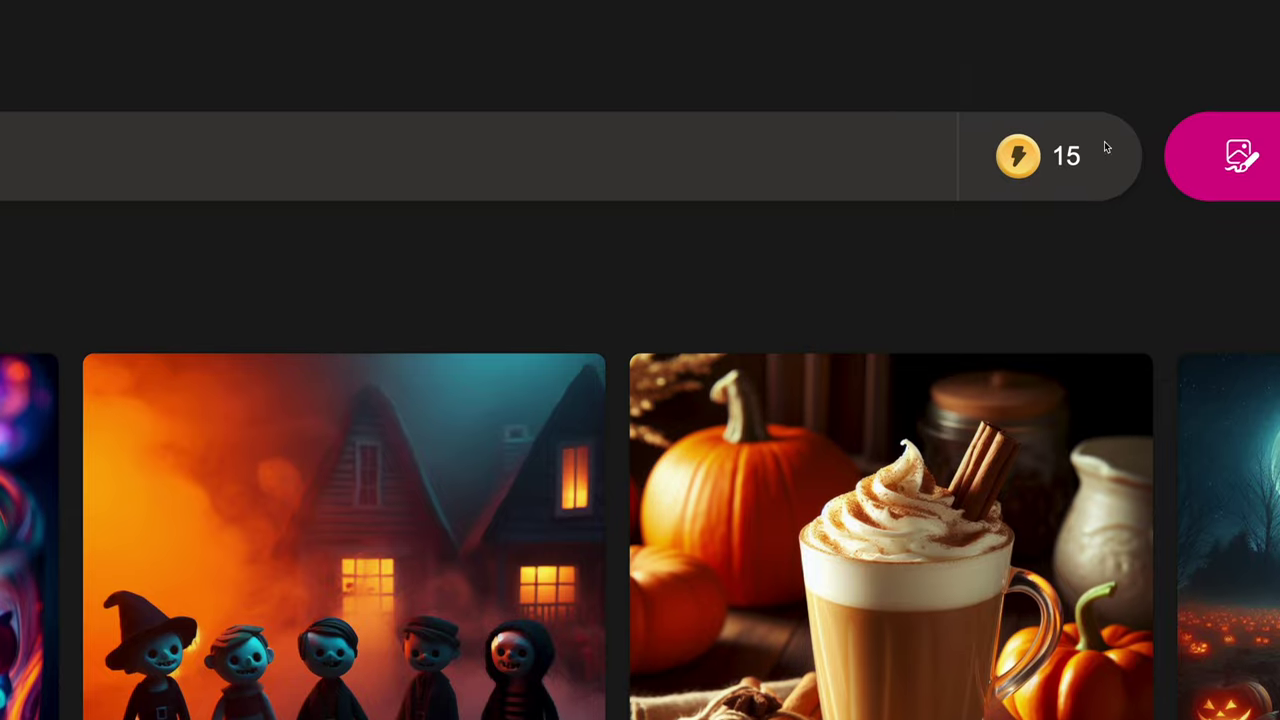
mouse_move(1104, 147)
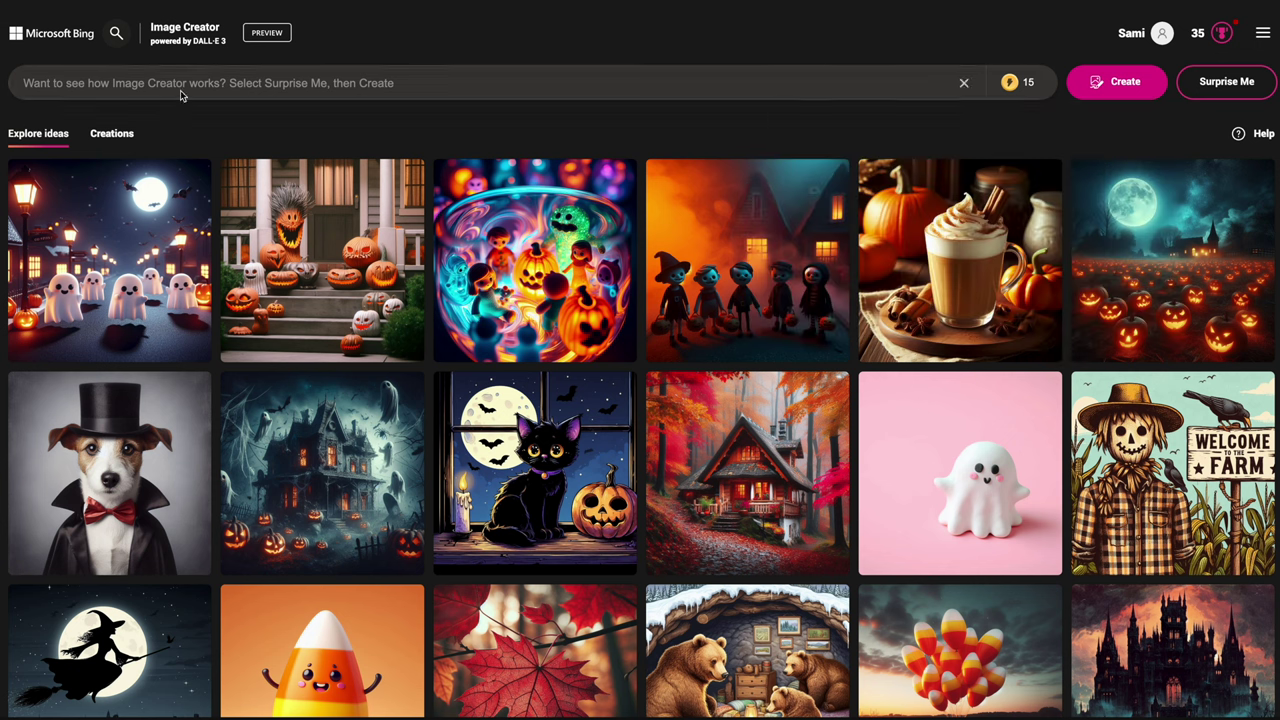
Step: Switch to the Notion notes, copy the Christmas stocking prompt numbered 15, and paste it into the Image Creator prompt
left_click(505, 688)
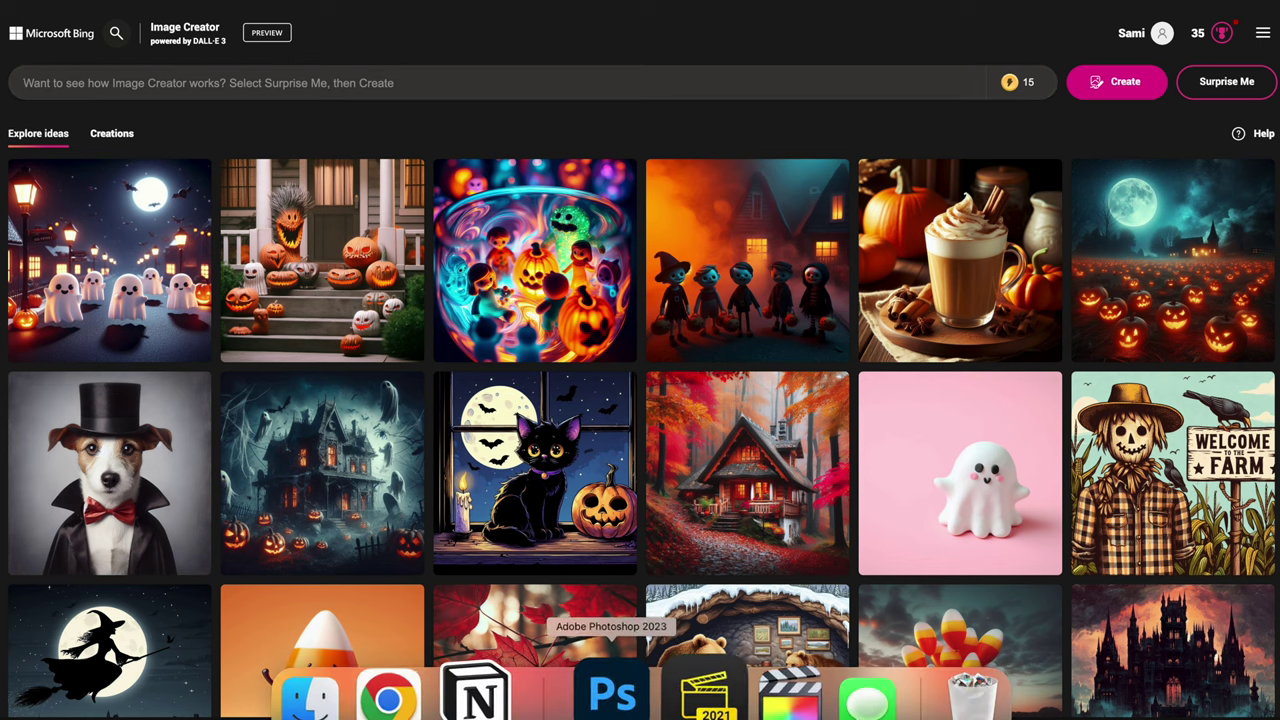
scroll(745, 400, "down", 4)
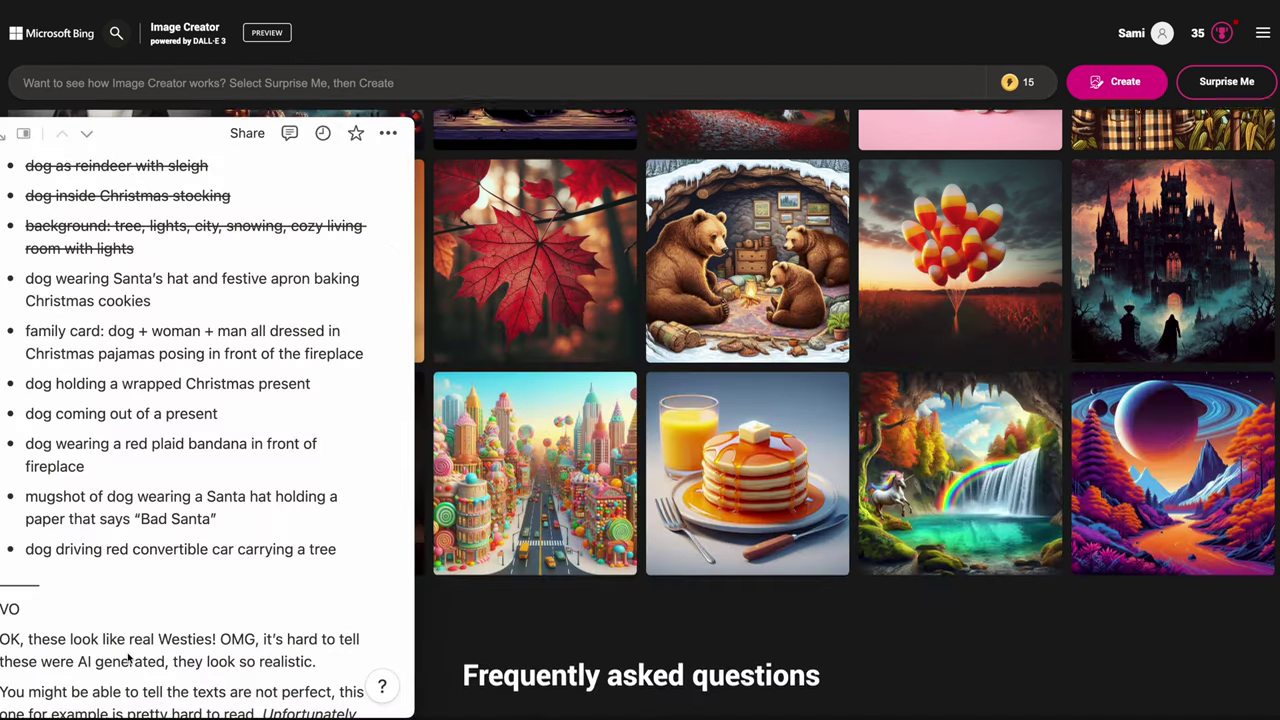
scroll(152, 487, "down", 3)
scroll(152, 487, "down", 15)
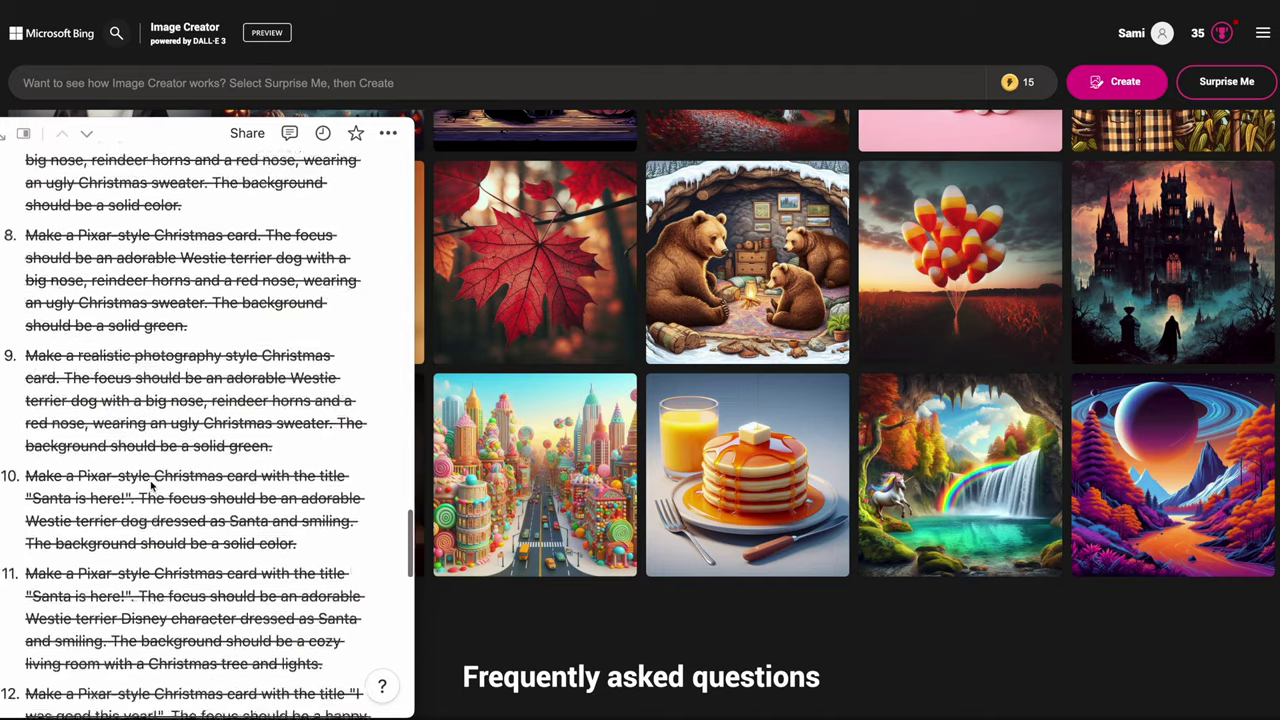
scroll(35, 233, "up", 5)
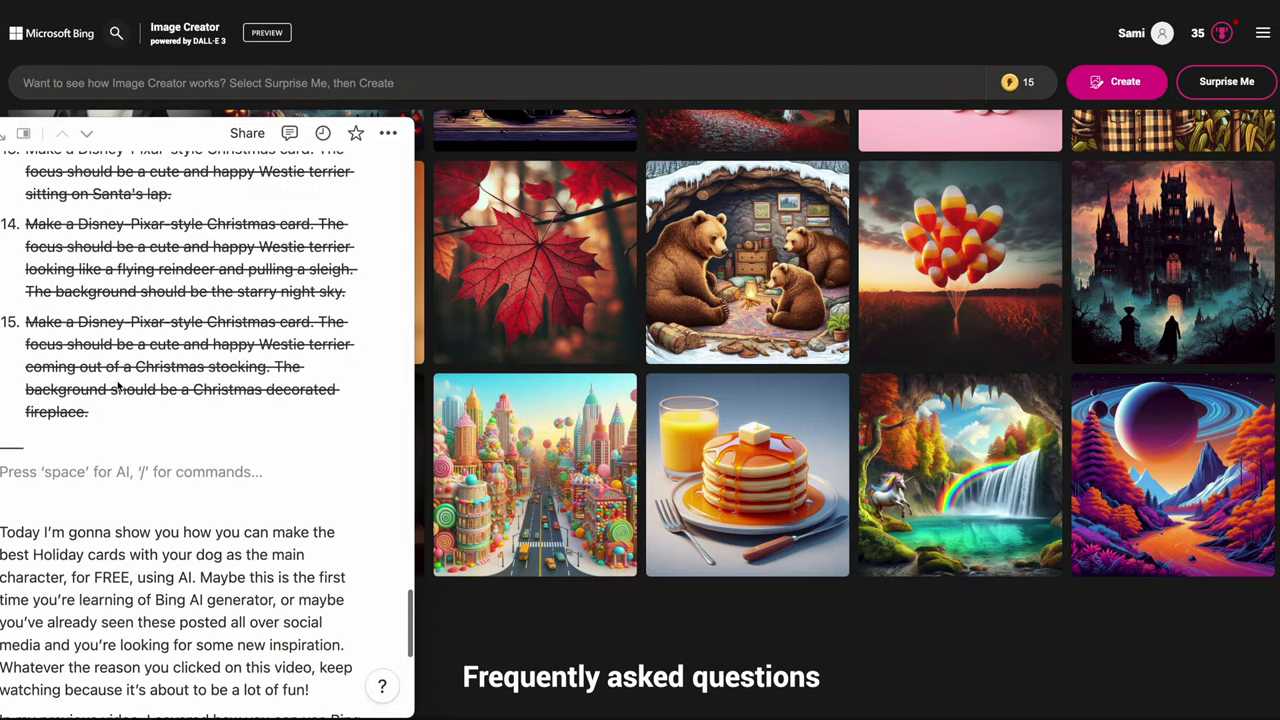
left_click_drag(92, 412, 30, 322)
key("ctrl+c")
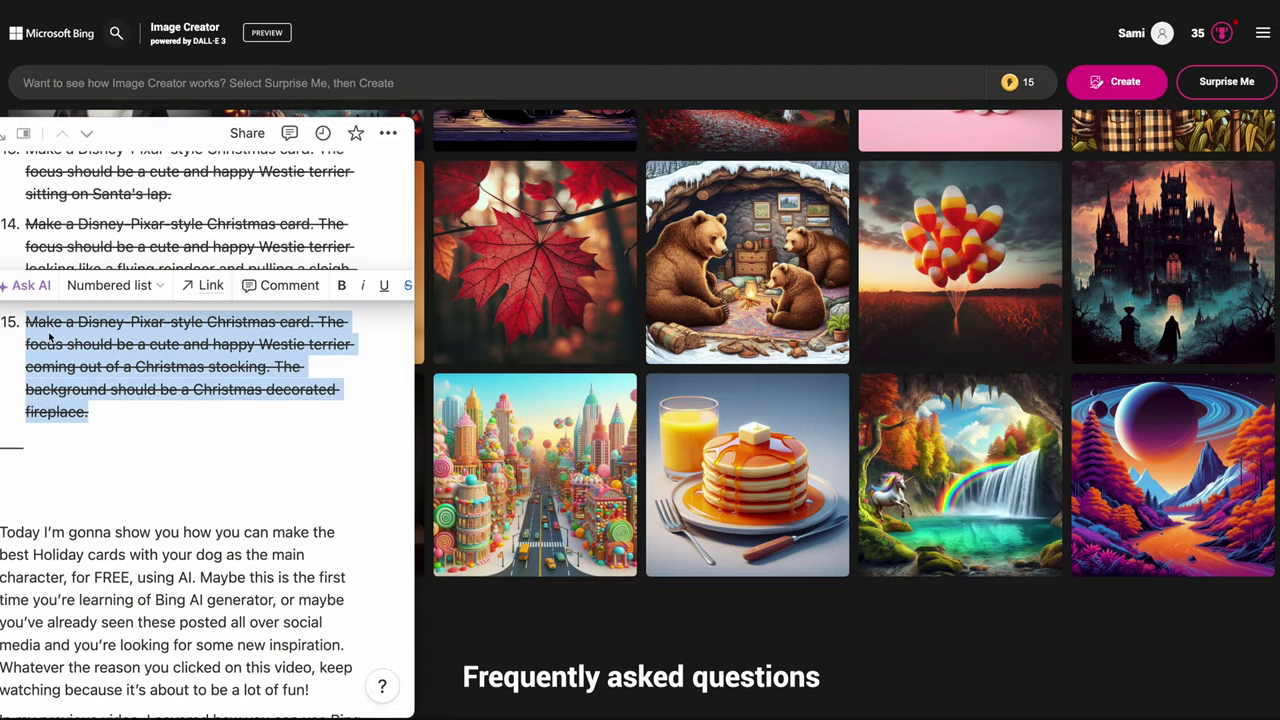
left_click(507, 88)
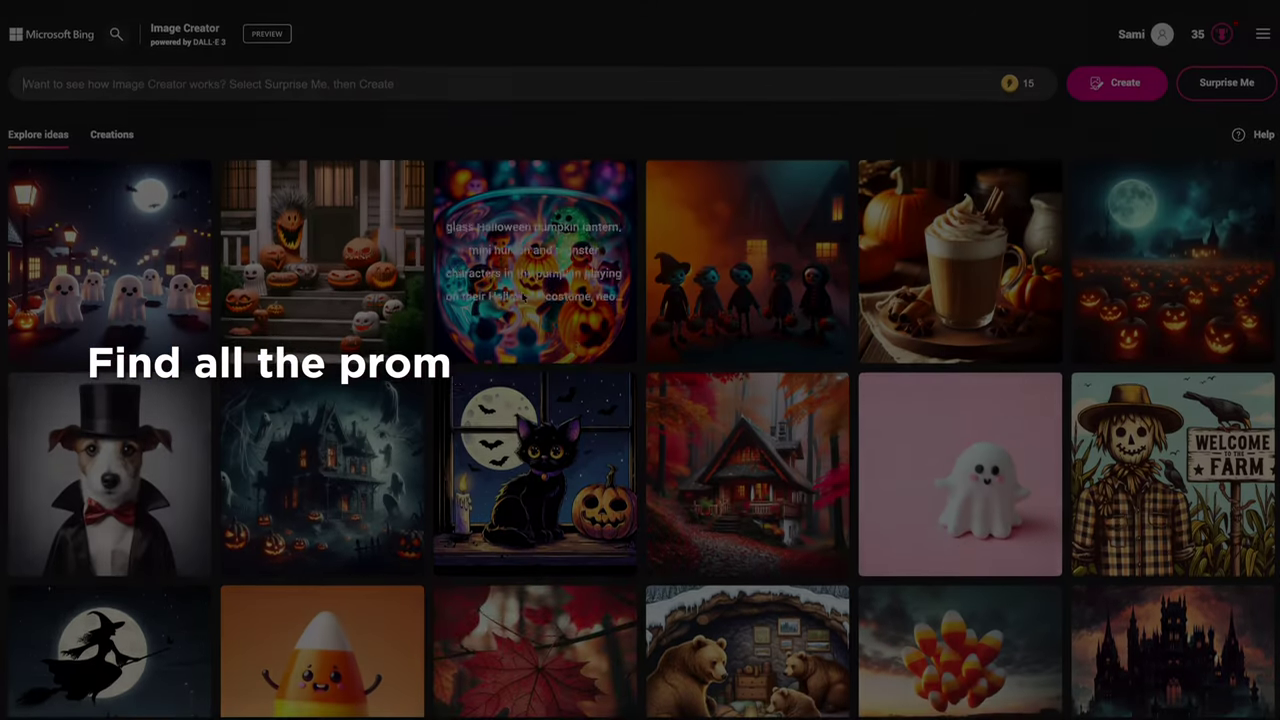
key("ctrl+v")
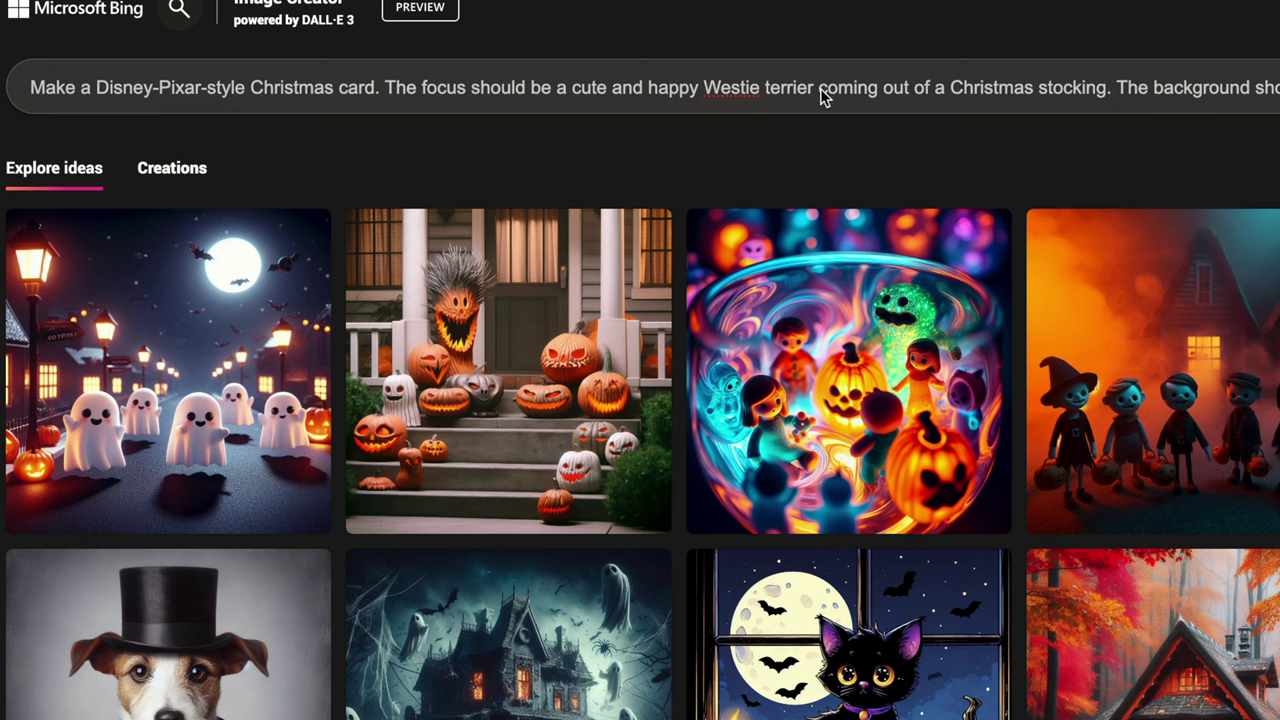
Step: Replace everything after "Westie terrier" in the prompt with "wearing a Santa's hat and festive apron and baking Christmas cookies."
left_click_drag(819, 90, 1278, 95)
type("wearing a S")
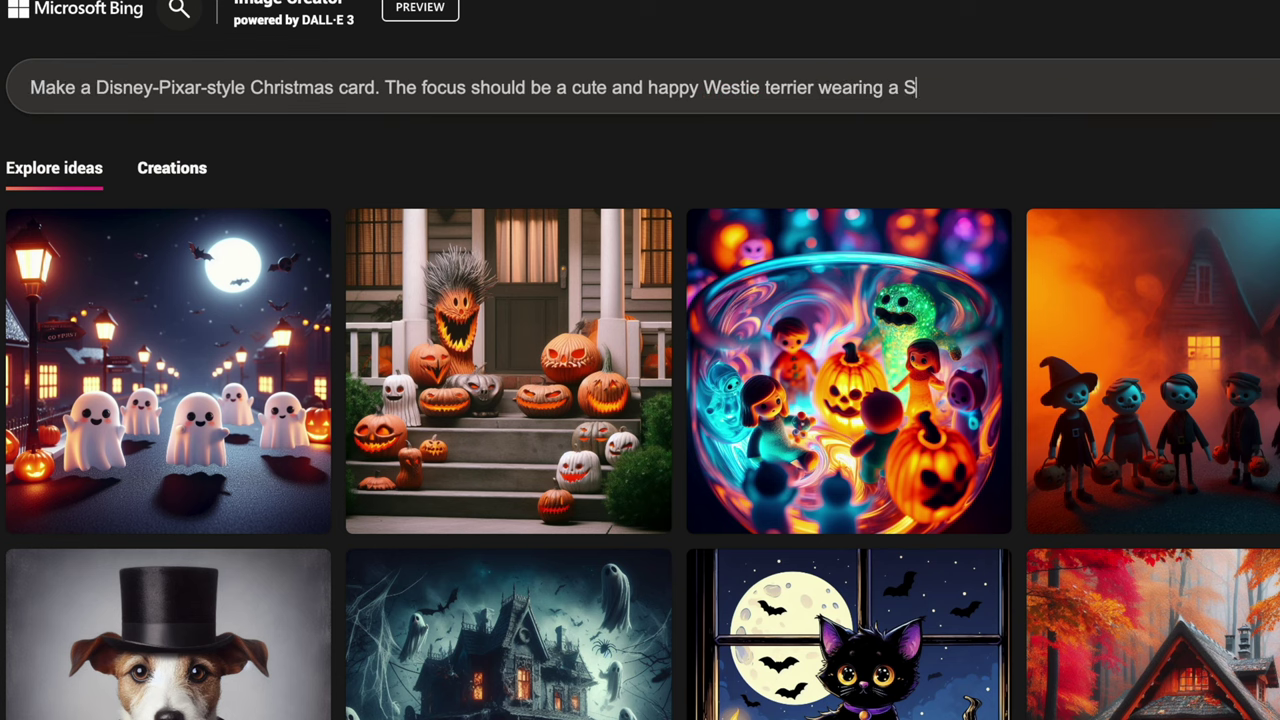
type("anta's hat and festive aproa")
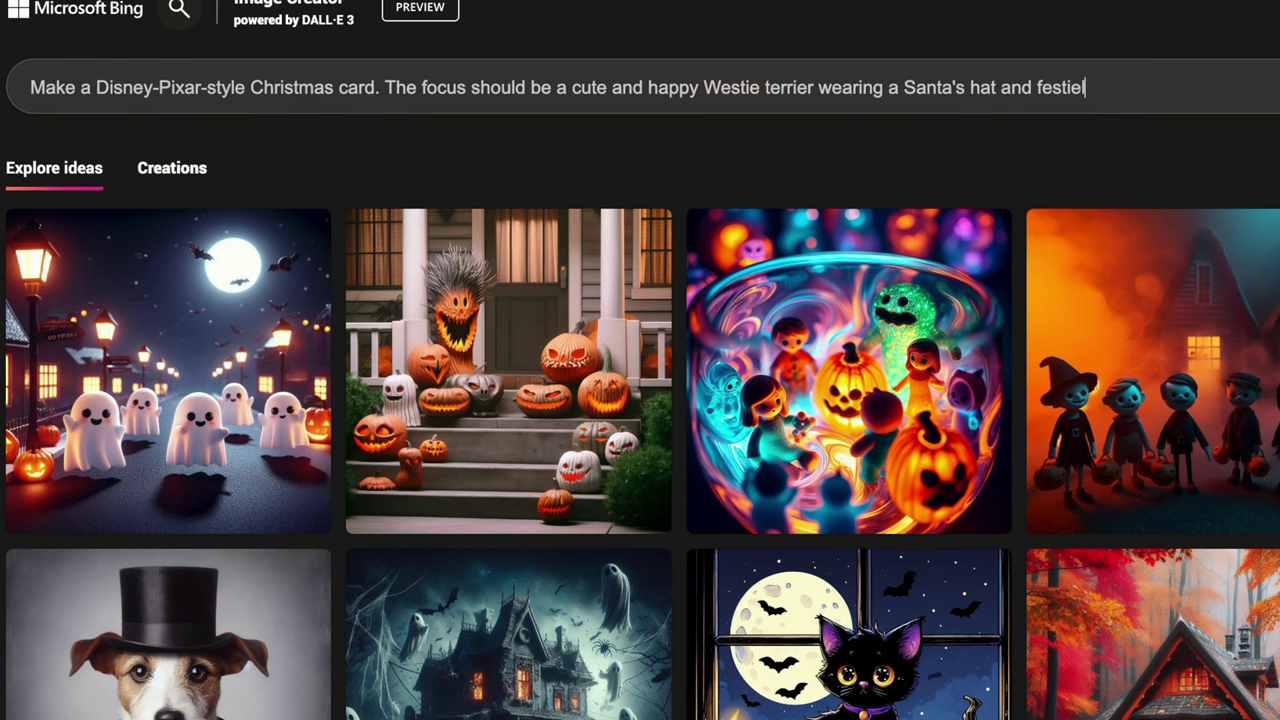
key("BackSpace")
type("n and baking Christmas c")
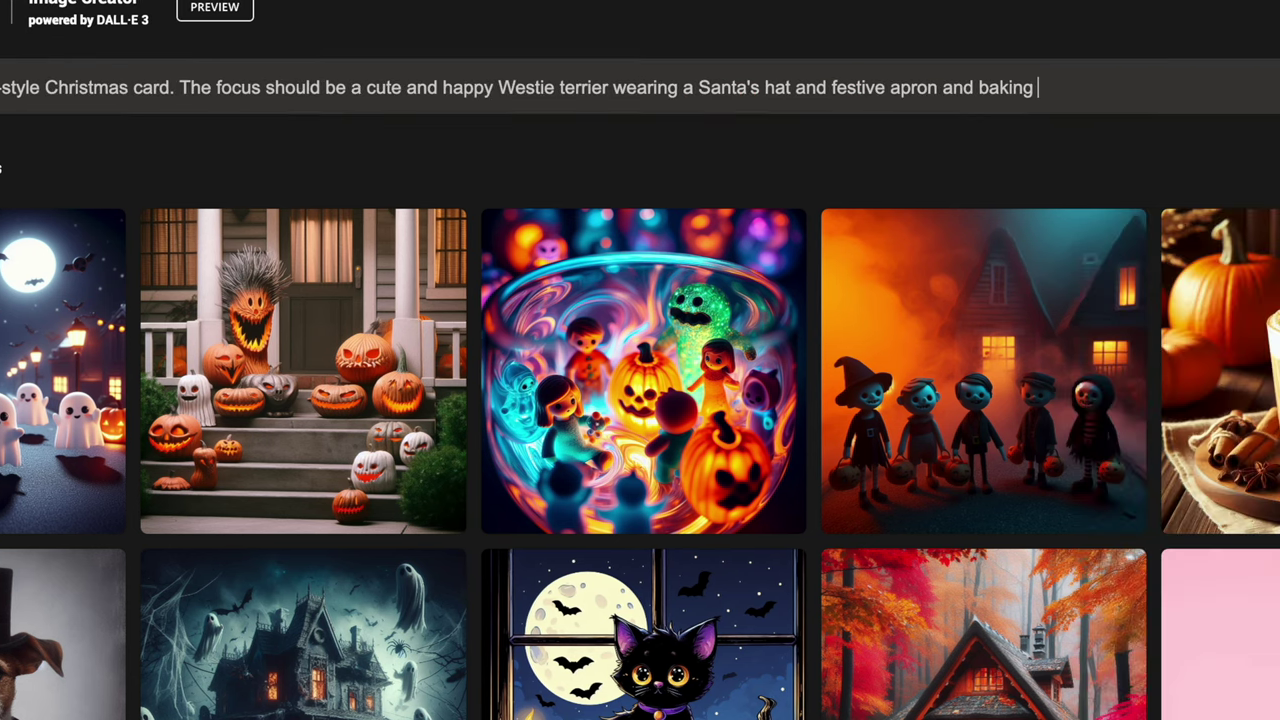
type("ookies. The backge")
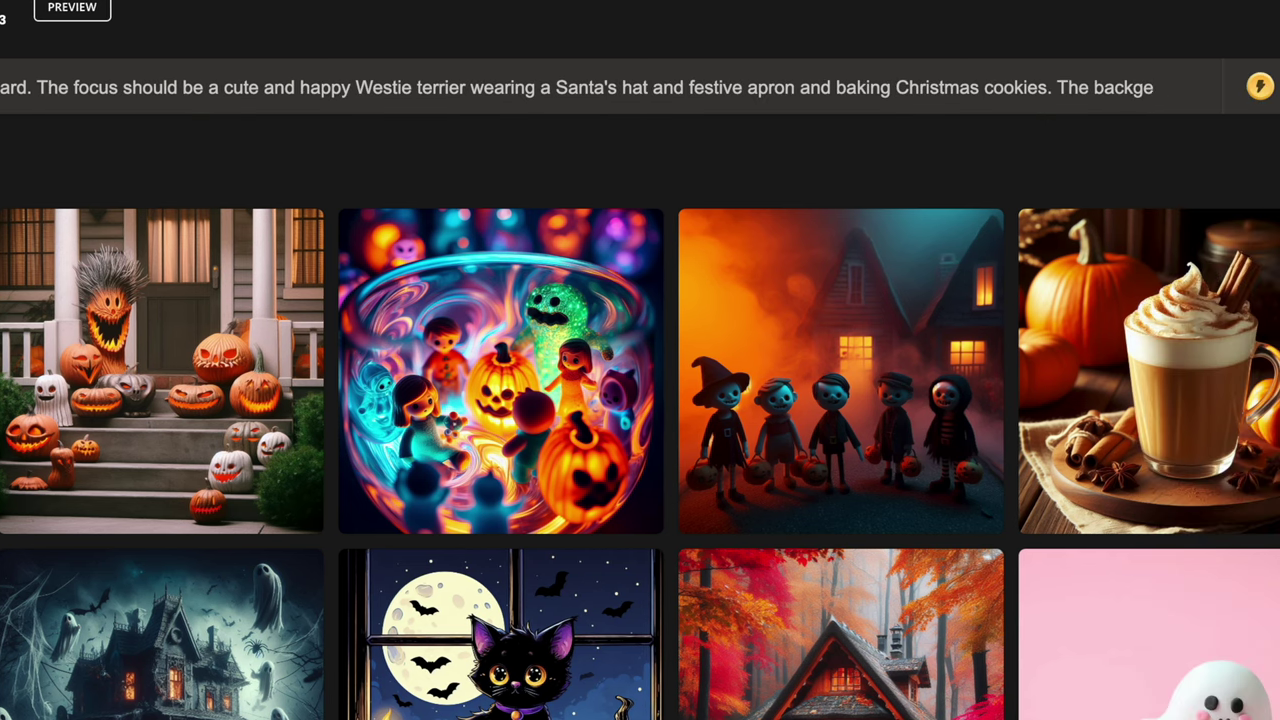
Step: Complete the prompt's last sentence as "The background should be a cozy kitchen." and generate the images
key("BackSpace")
type("round should be a cozy kitchemn")
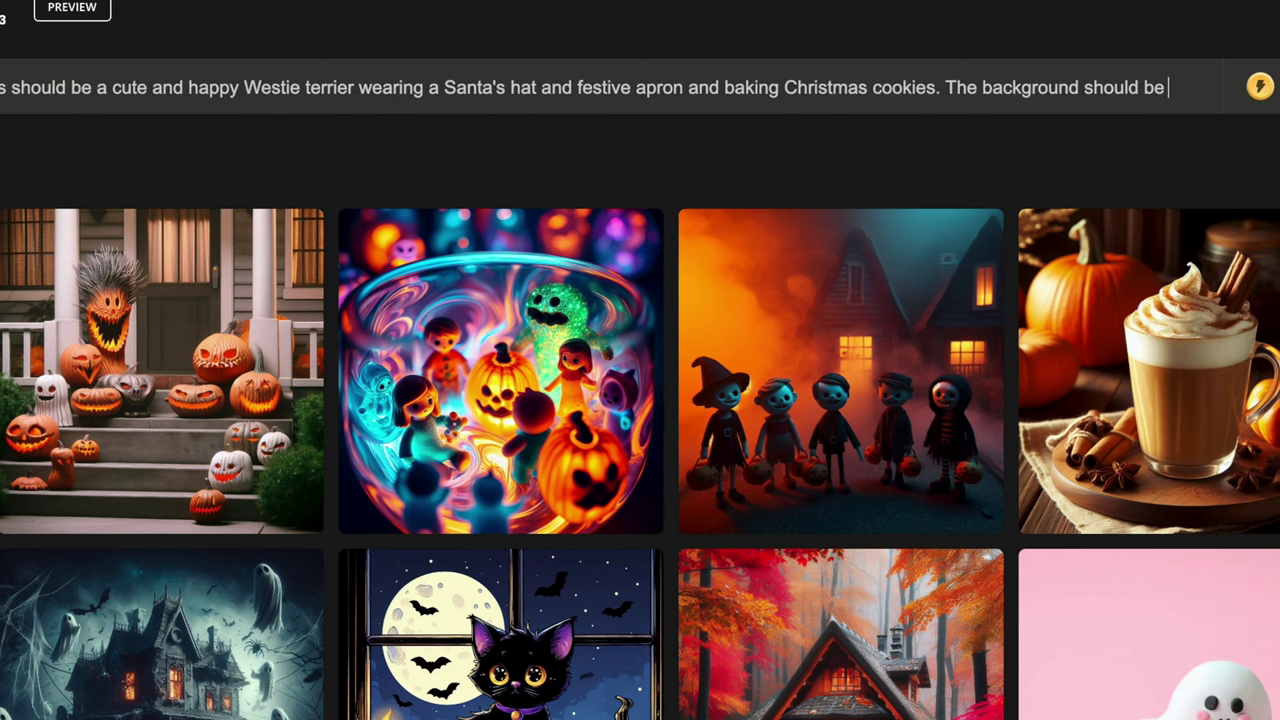
key("BackSpace")
key("BackSpace")
type("n.")
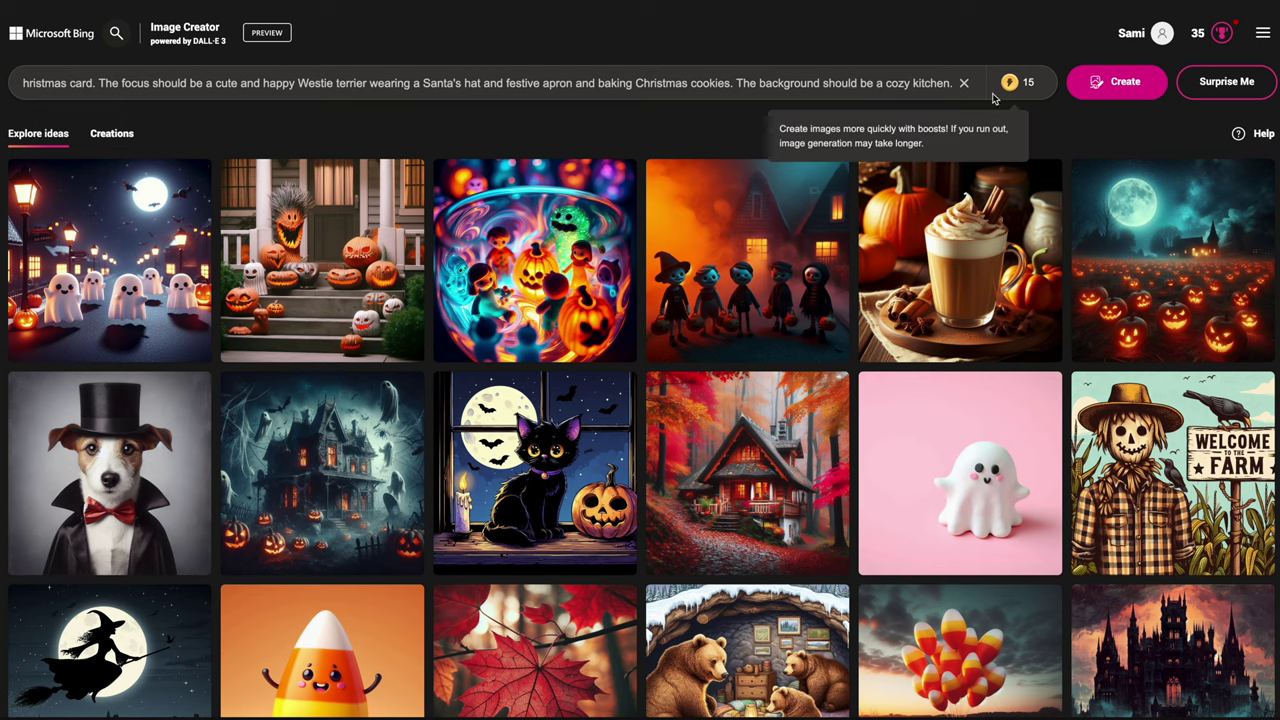
left_click(1100, 81)
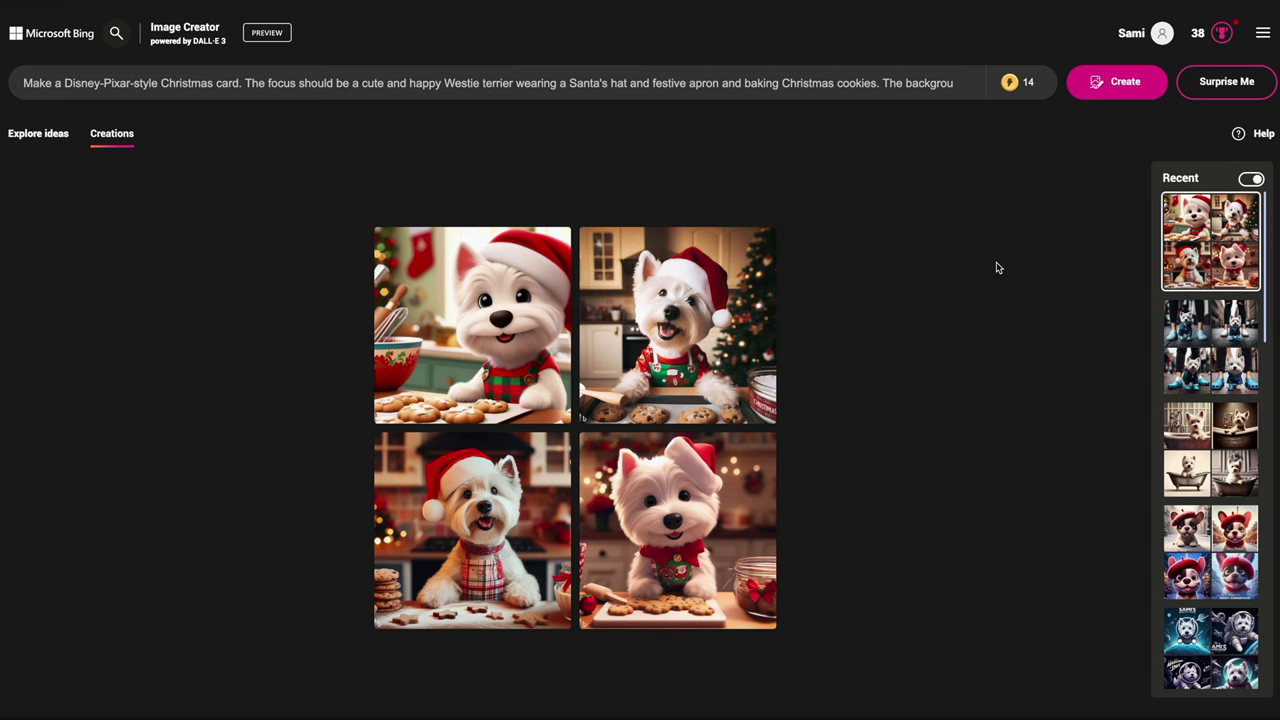
Step: View each of the four cookie-baking Westie results at full size
left_click(524, 378)
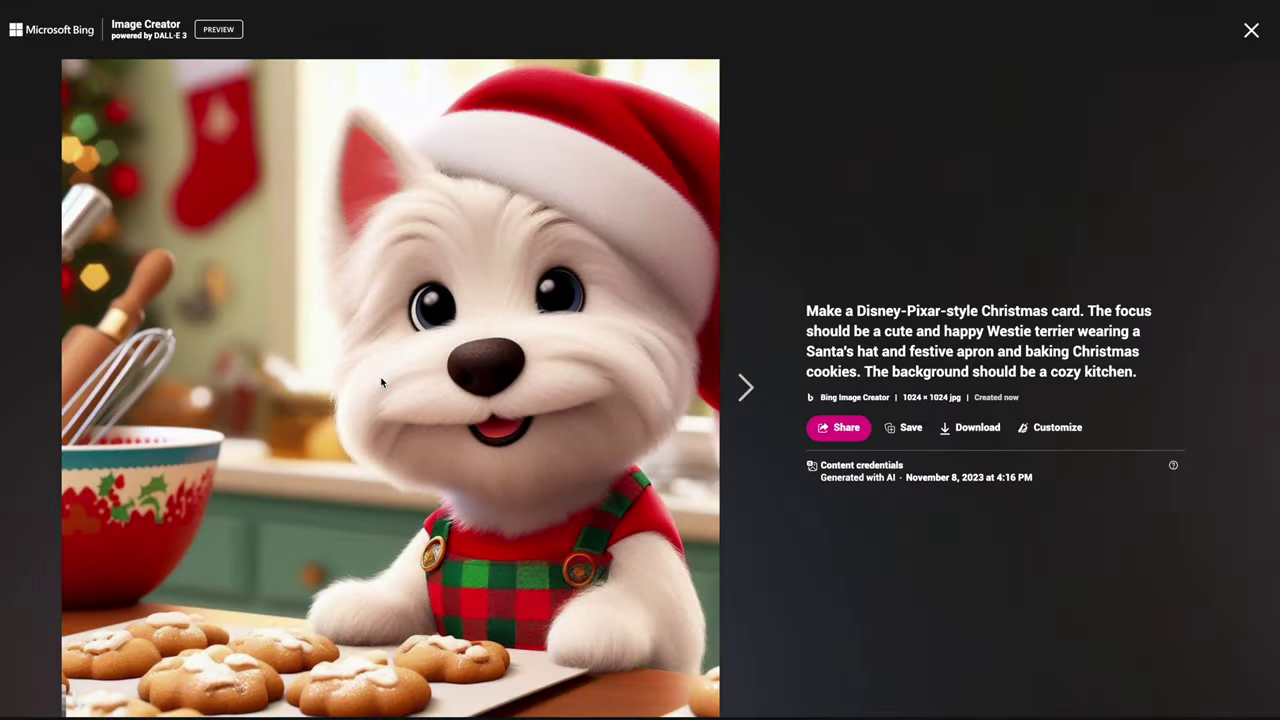
left_click(738, 388)
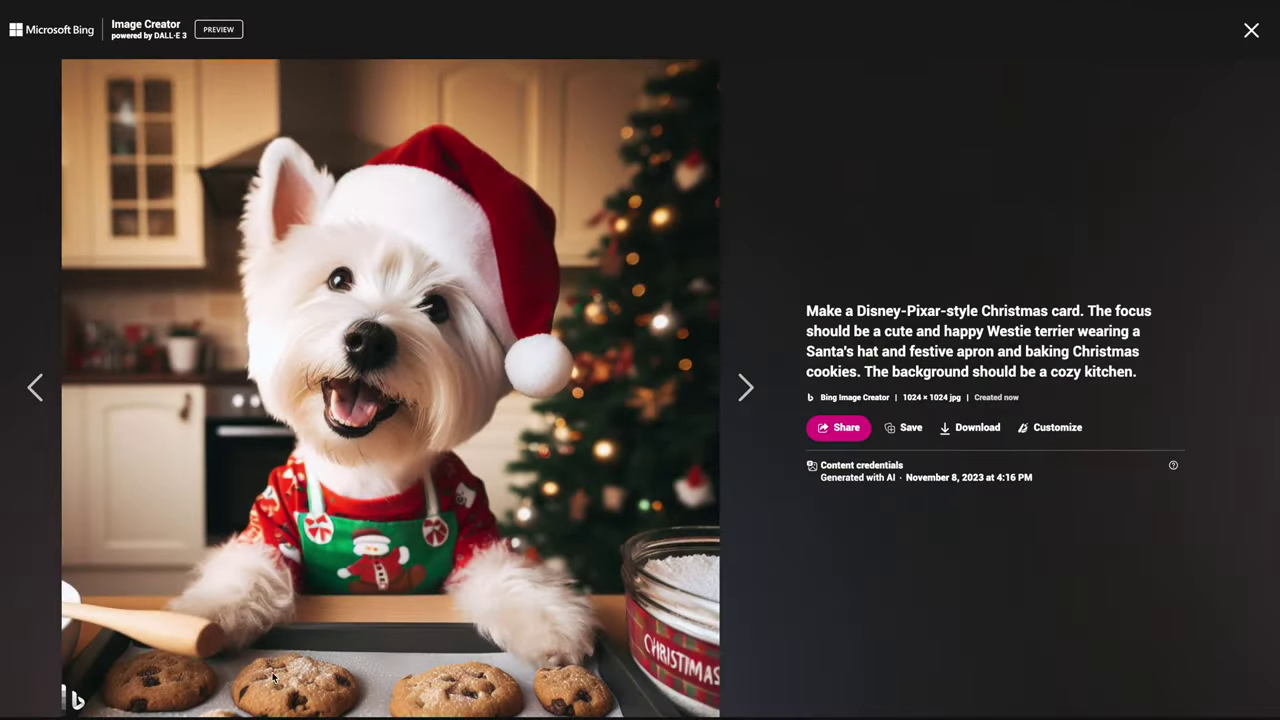
left_click(741, 390)
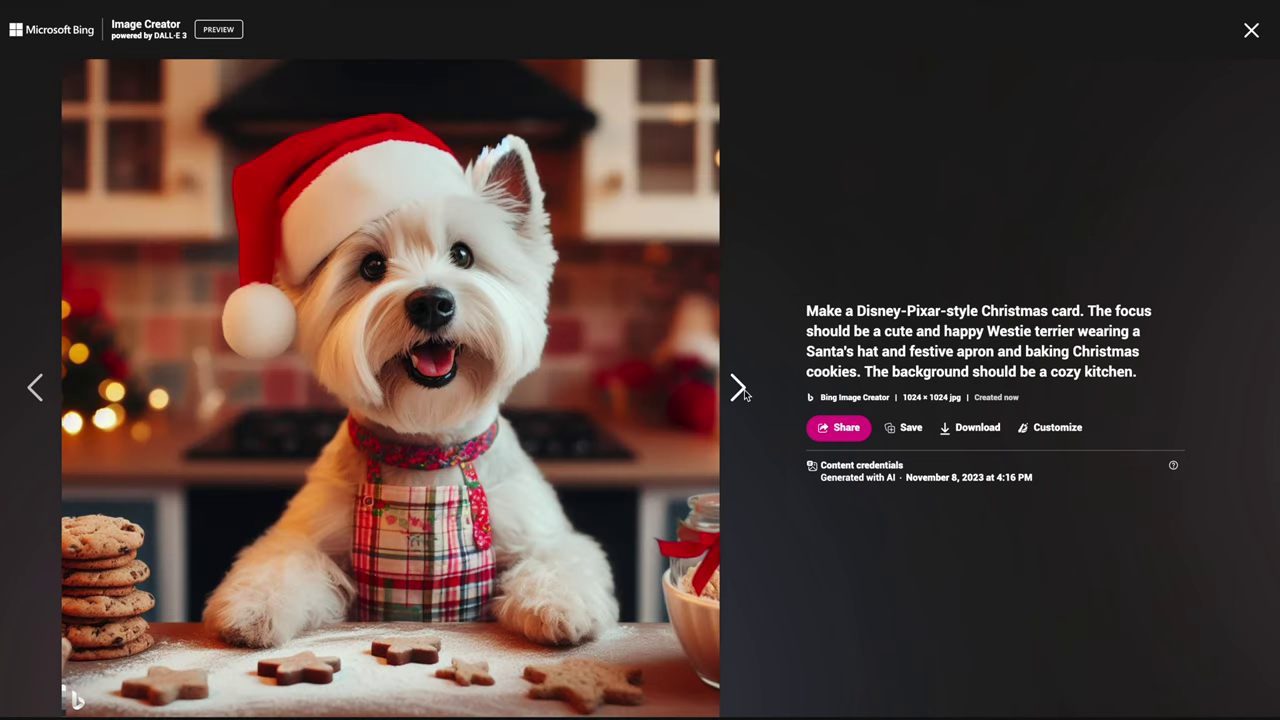
left_click(740, 390)
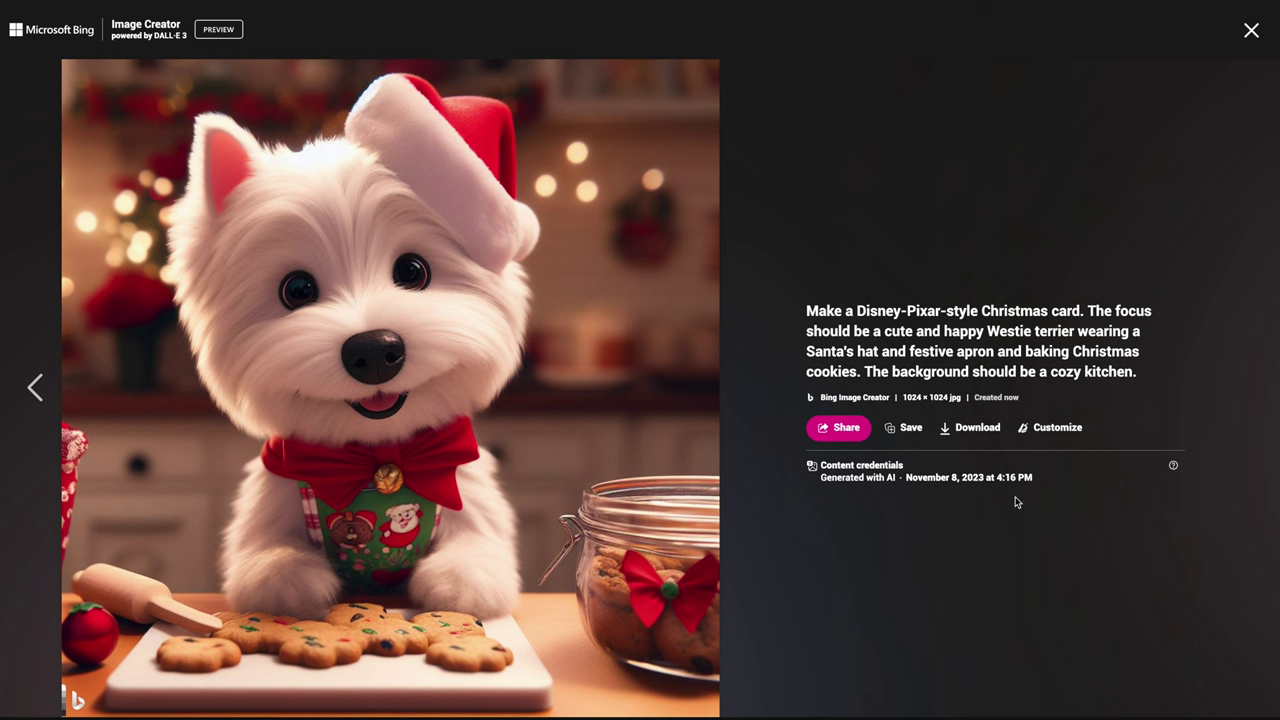
Step: Download all four cookie-baking Westie images, working back from the last to the first, and close the full-size view
left_click(968, 427)
left_click(22, 388)
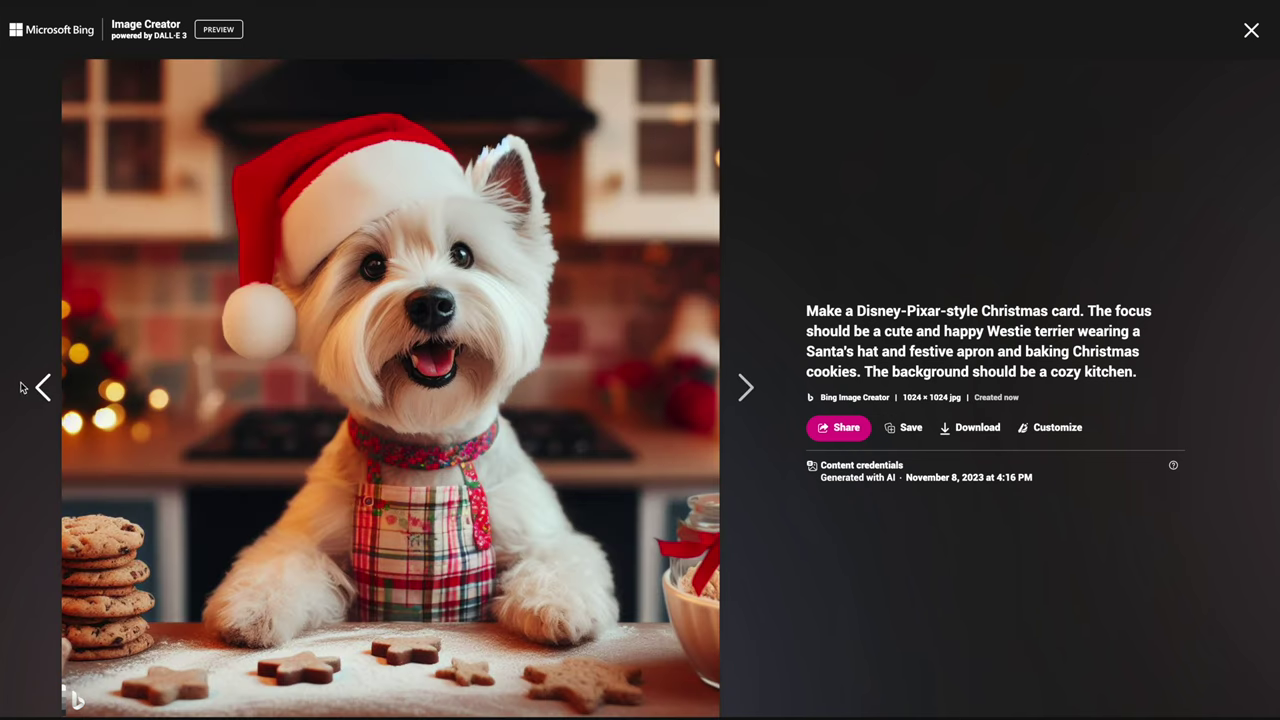
left_click(965, 427)
left_click(30, 388)
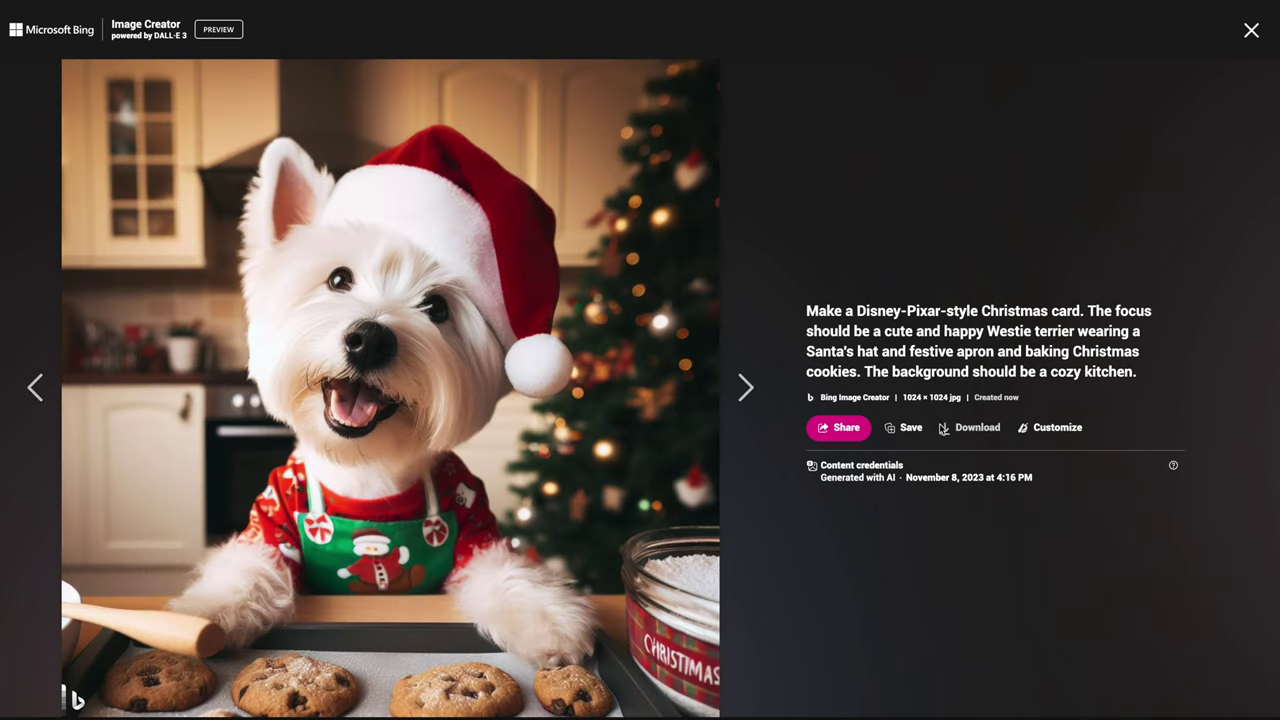
left_click(945, 428)
left_click(36, 387)
left_click(968, 427)
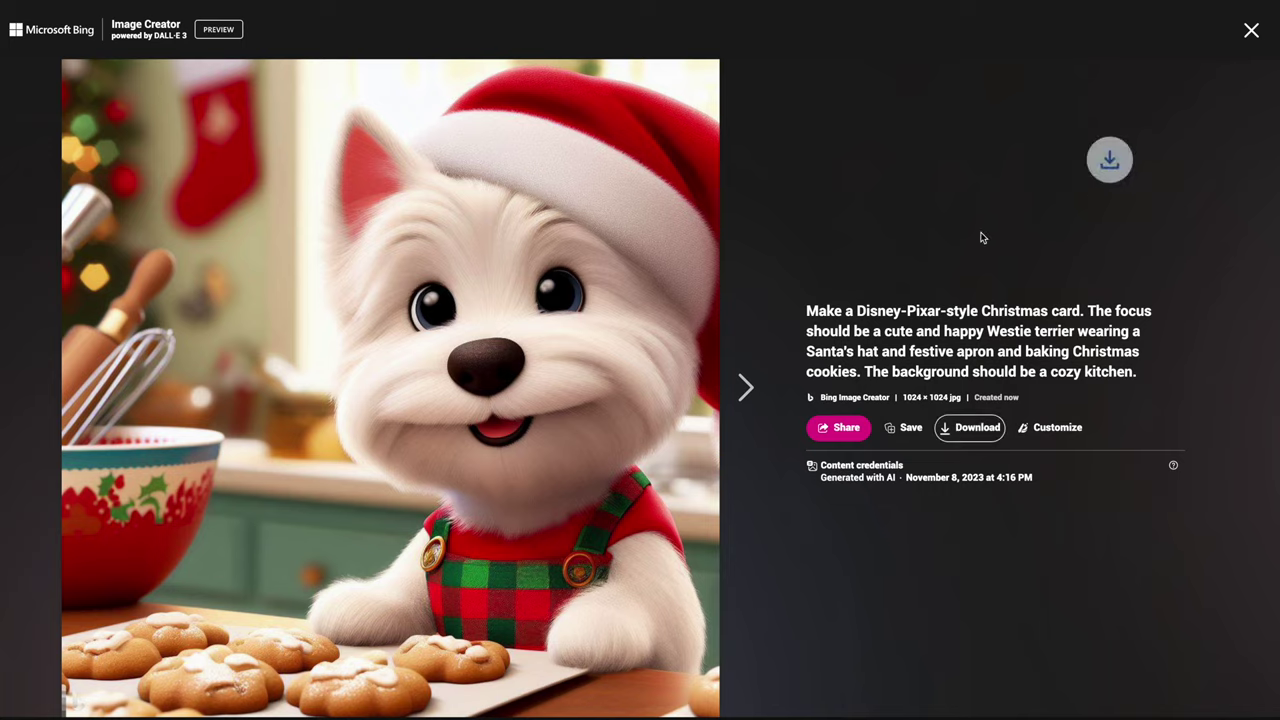
left_click(1251, 32)
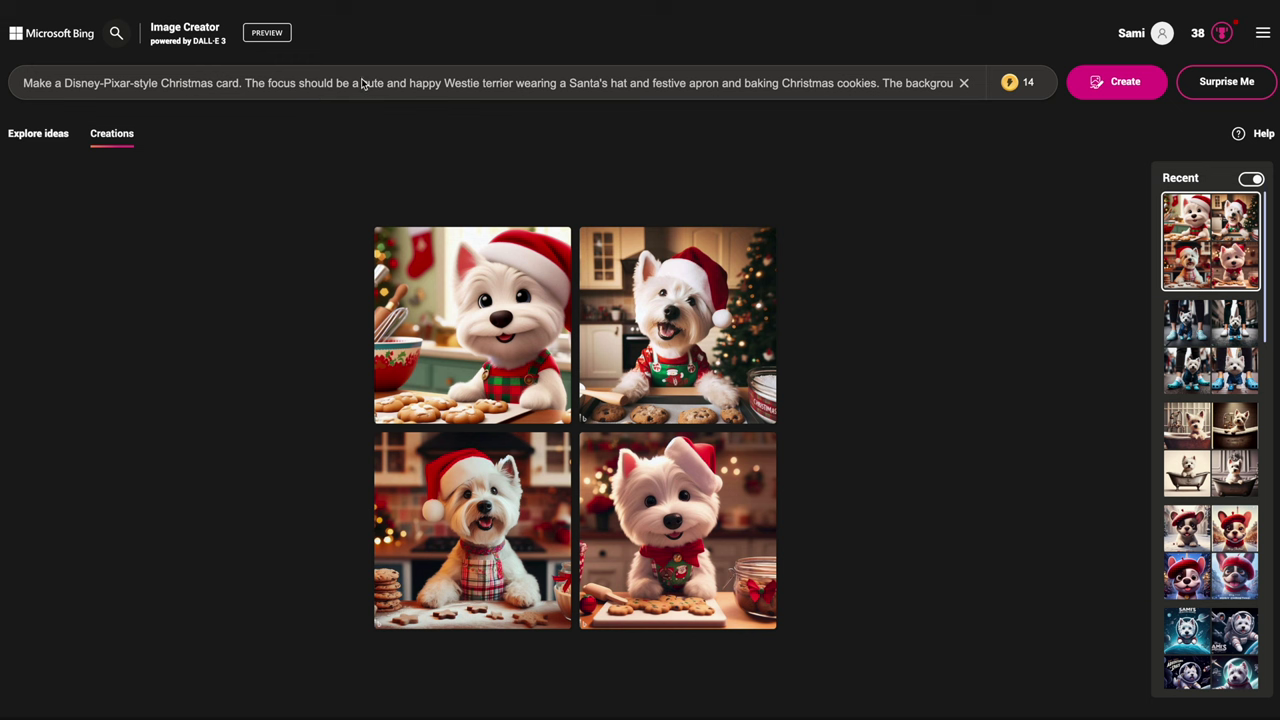
Step: Replace everything after "Westie terrier" with "and a woman with long brown hair and brown eyes and a man with blond-red hair and a beard"
left_click(517, 86)
left_click_drag(517, 86, 1005, 103)
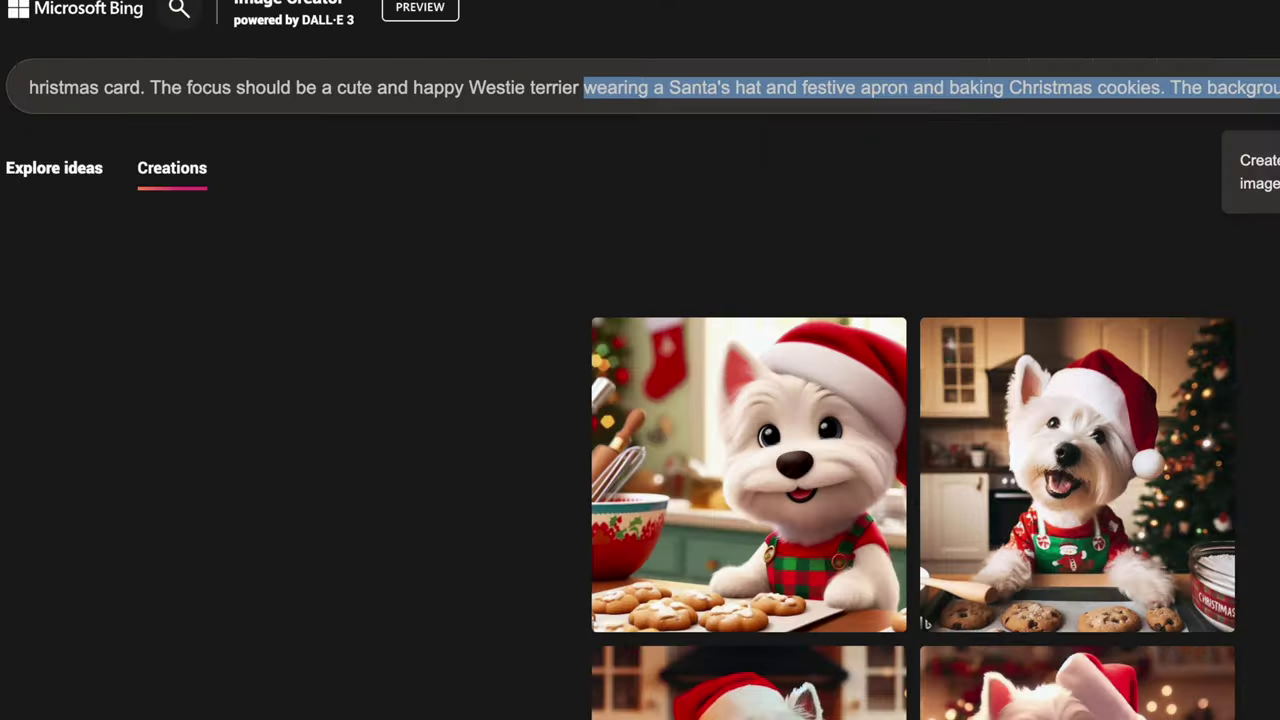
type("and happy Westie terrier an")
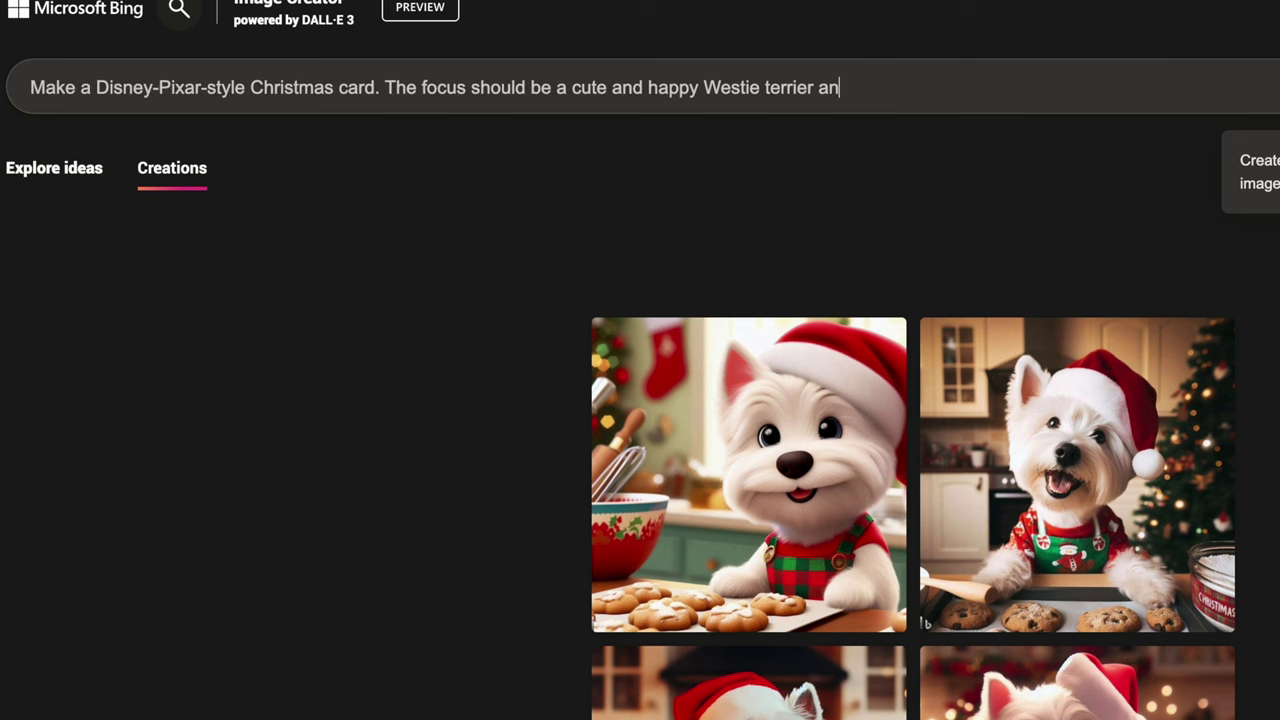
type("d a woman with long ")
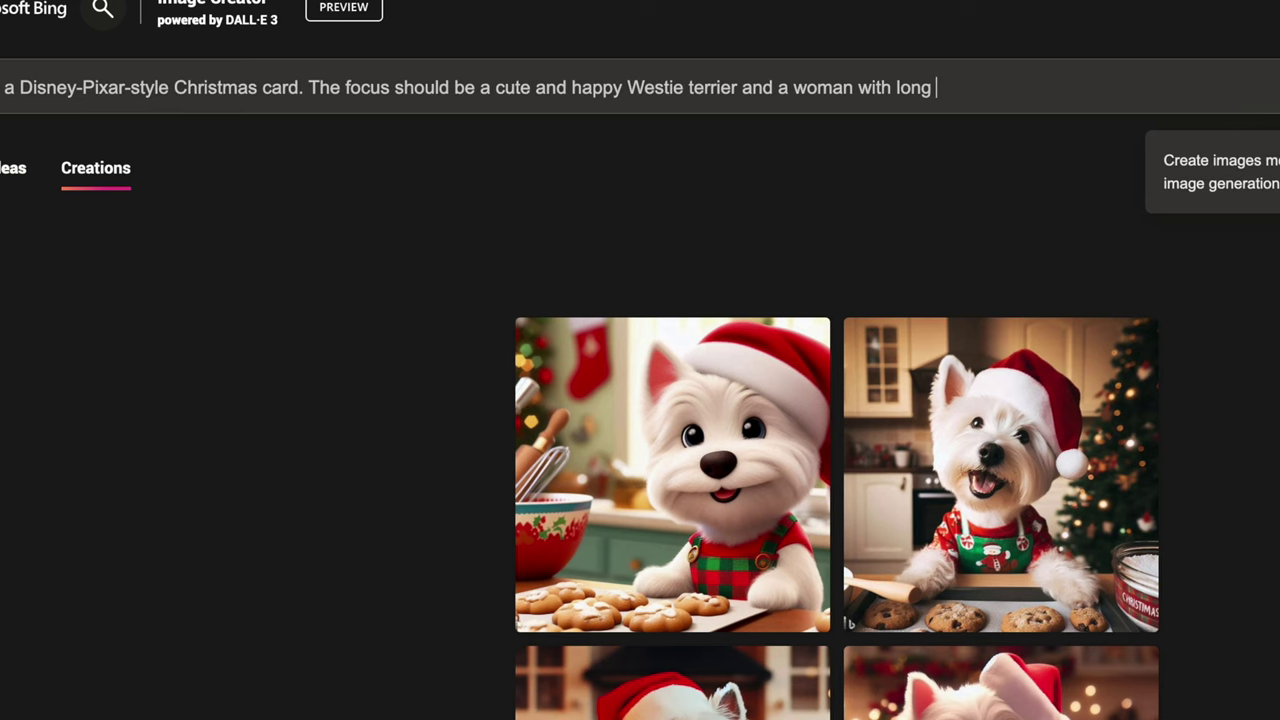
type("brown hair and bro")
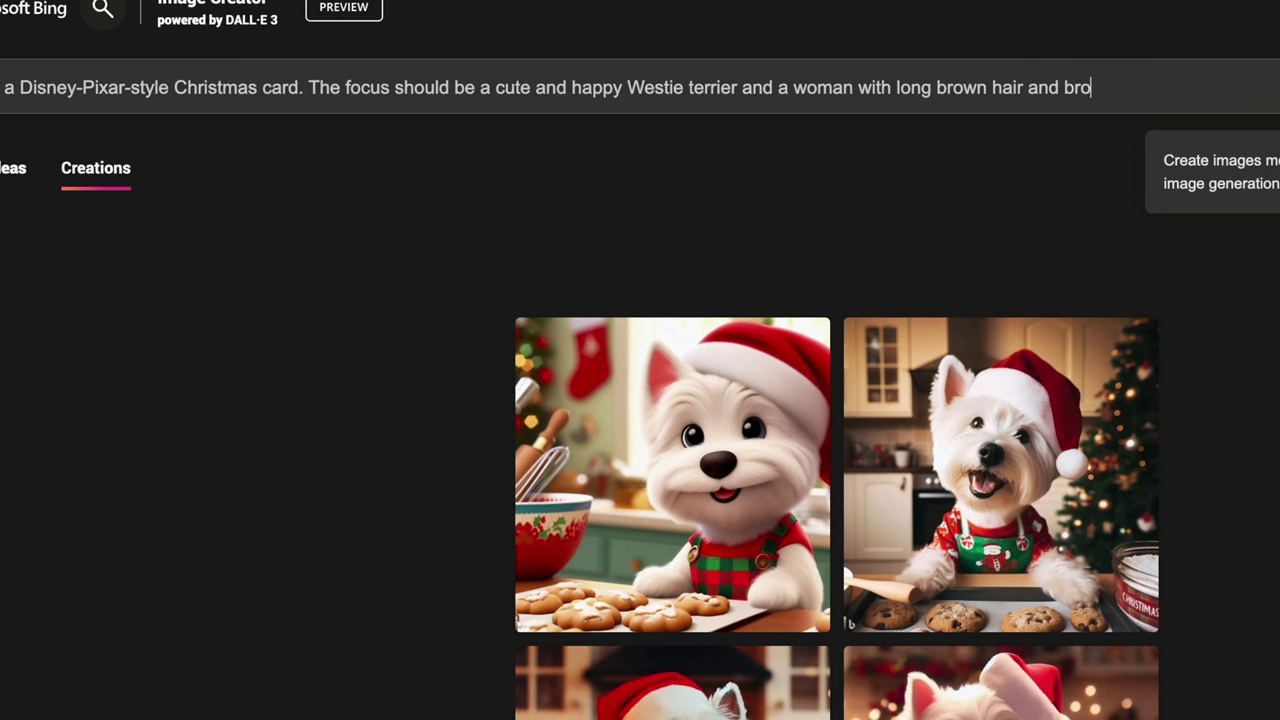
type("wn eyes and ")
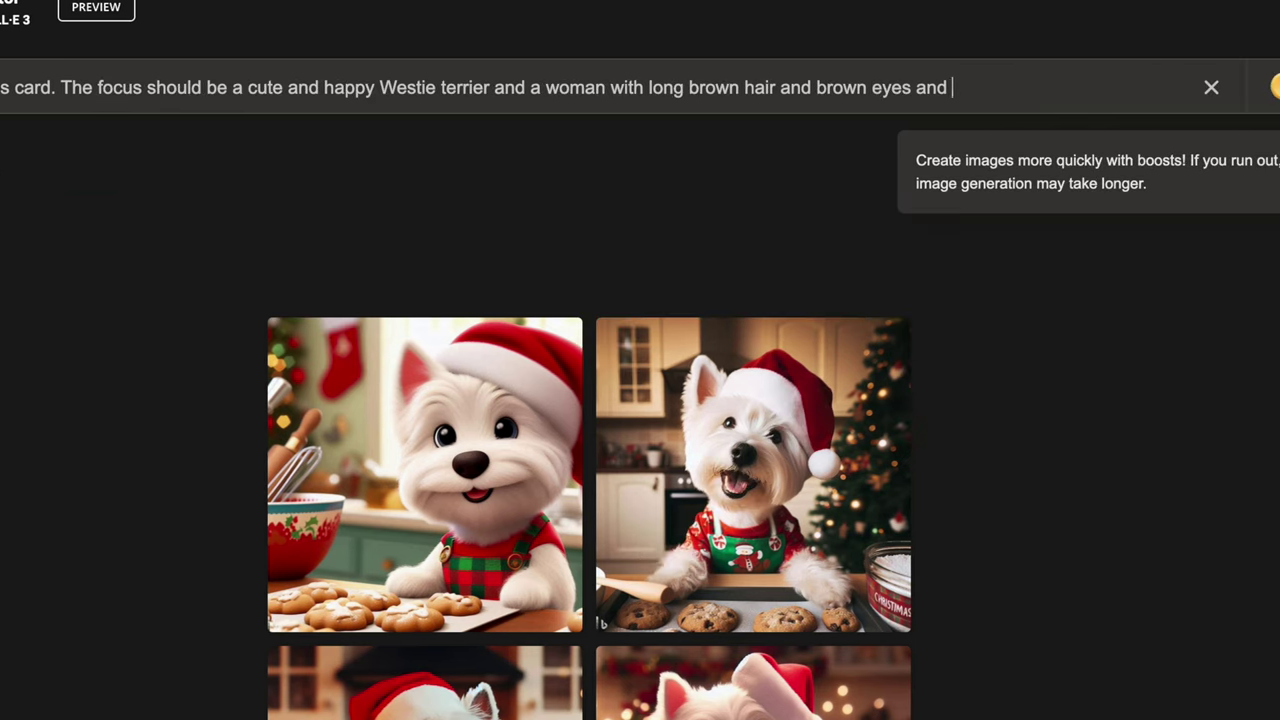
type("a man with blond-r")
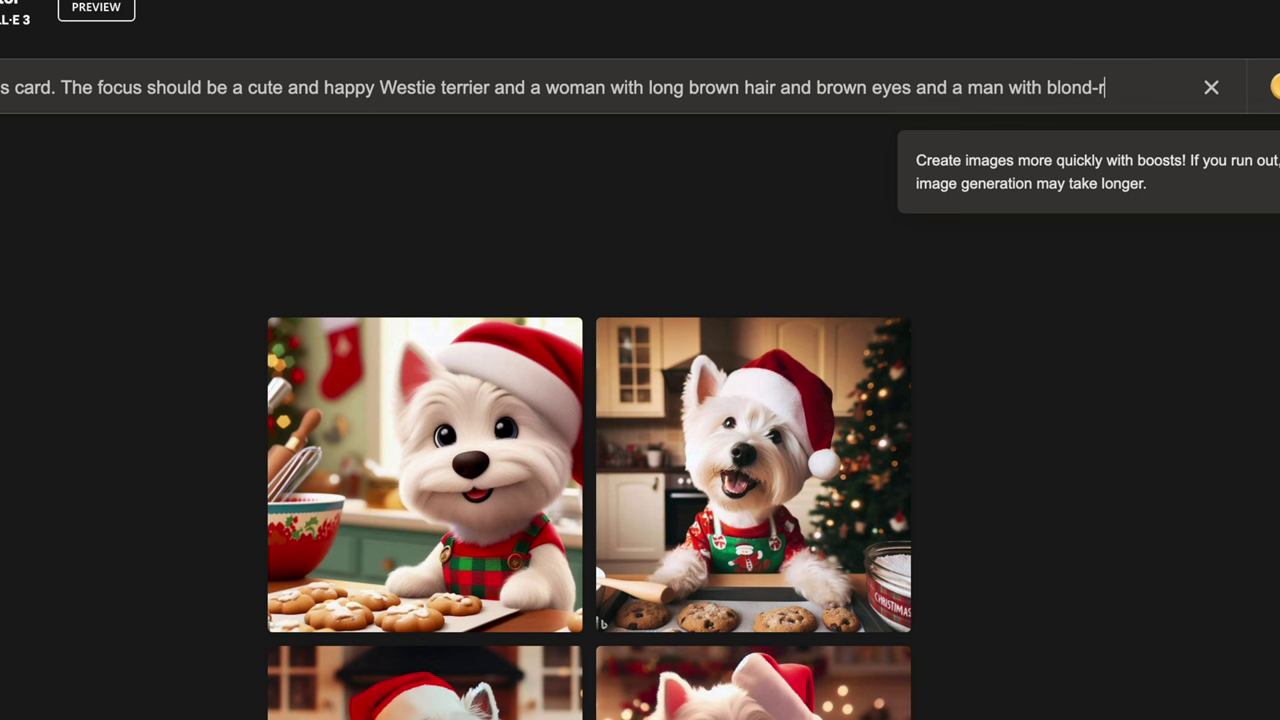
type("ed hair and a beard")
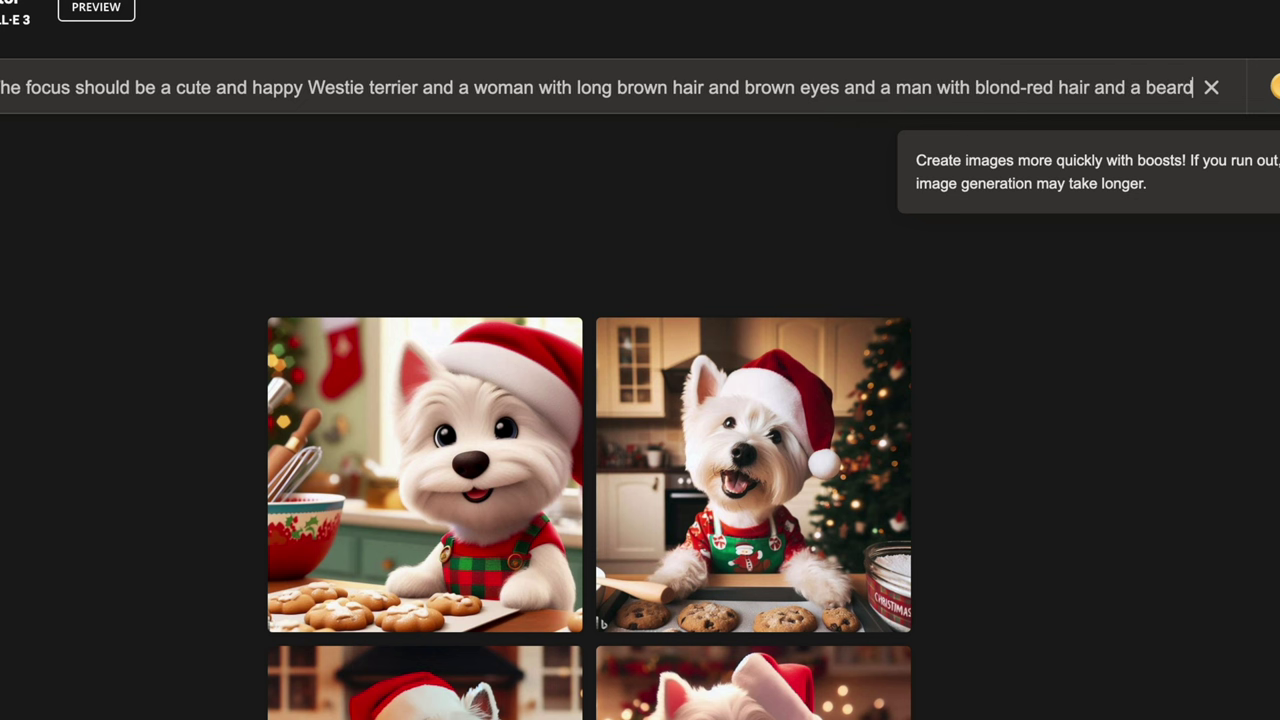
Step: Finish the family card prompt with ", all wearing Christmas pajamas posing in front of the fireplace."
type(", all wearing Christ")
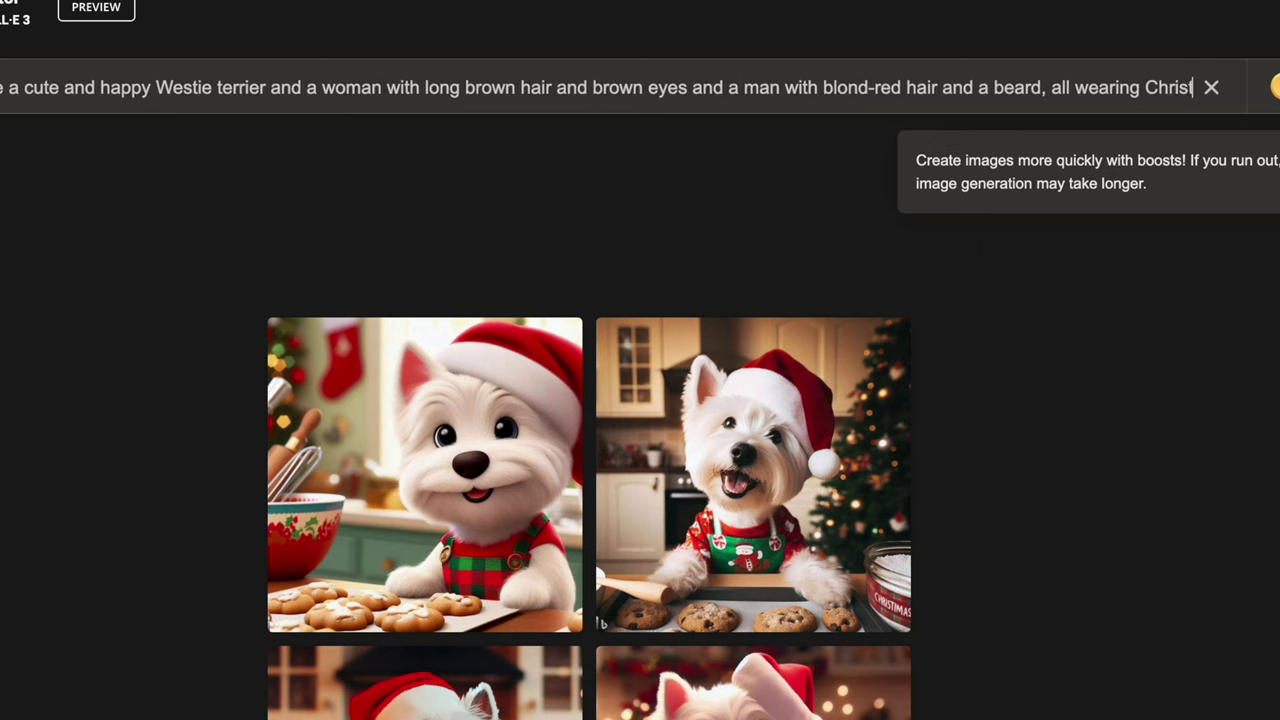
type("mas pajamas posing")
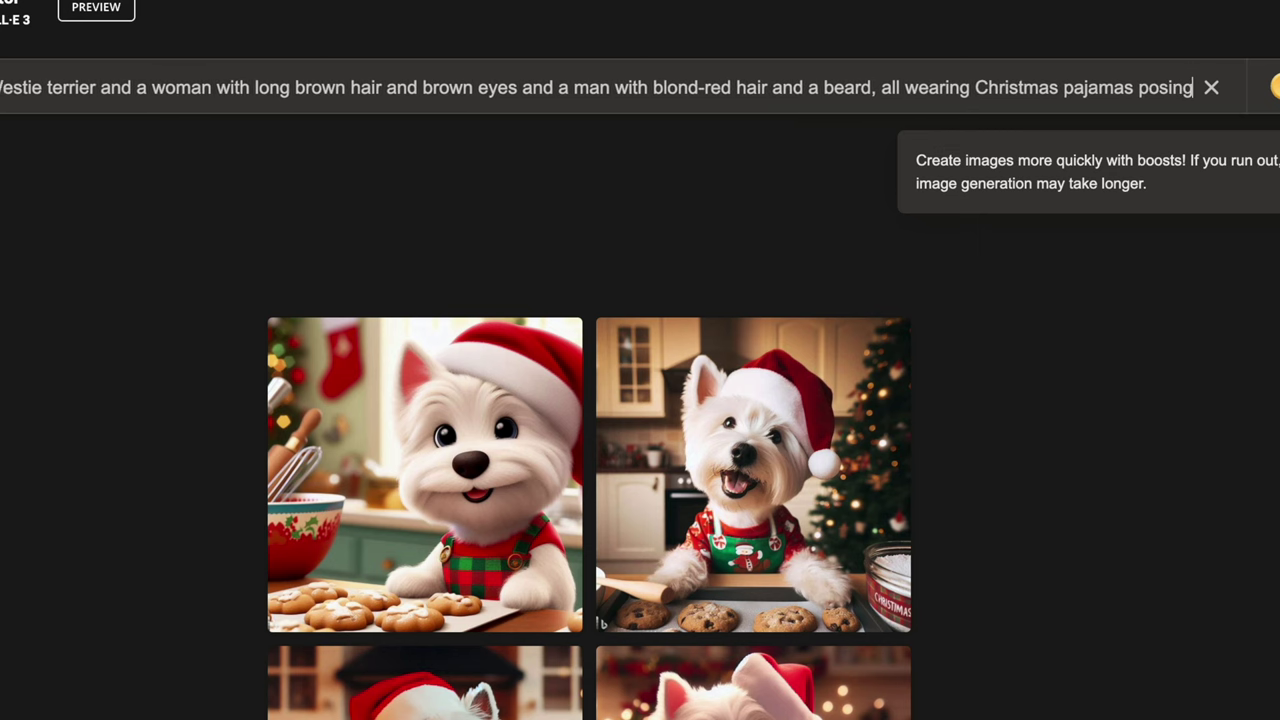
type(" in tront of a f")
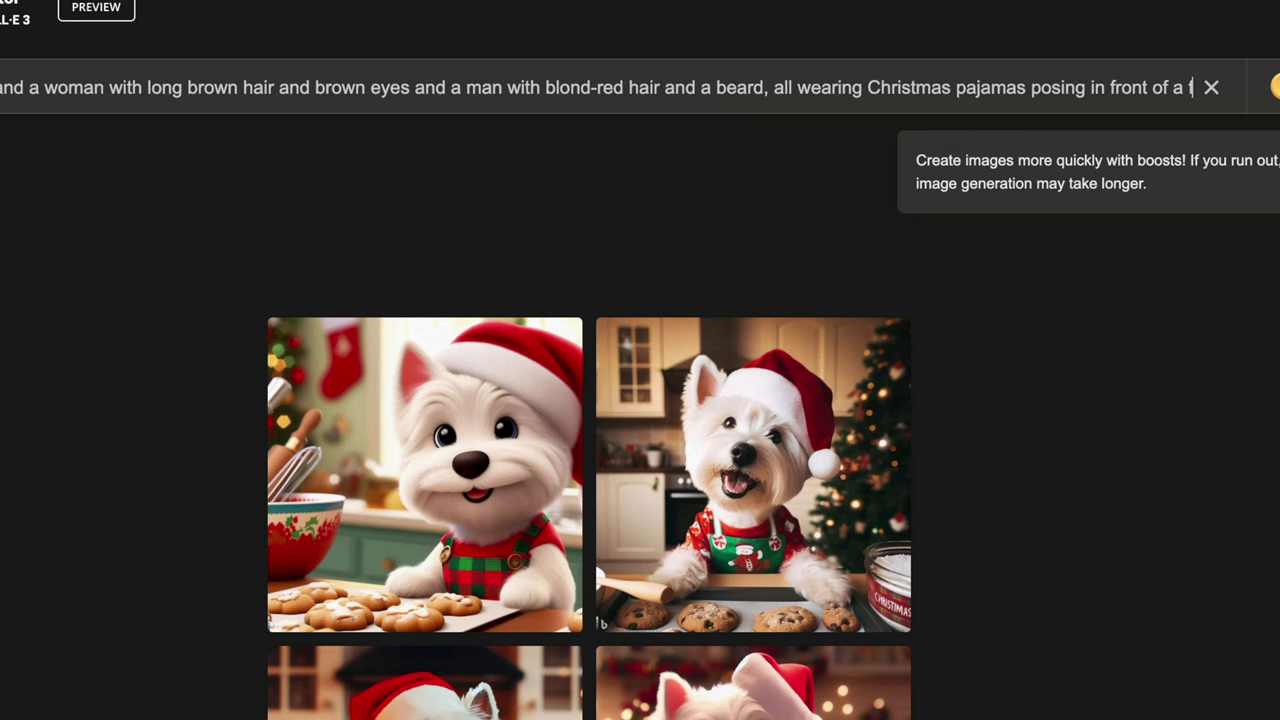
type("ireplace.")
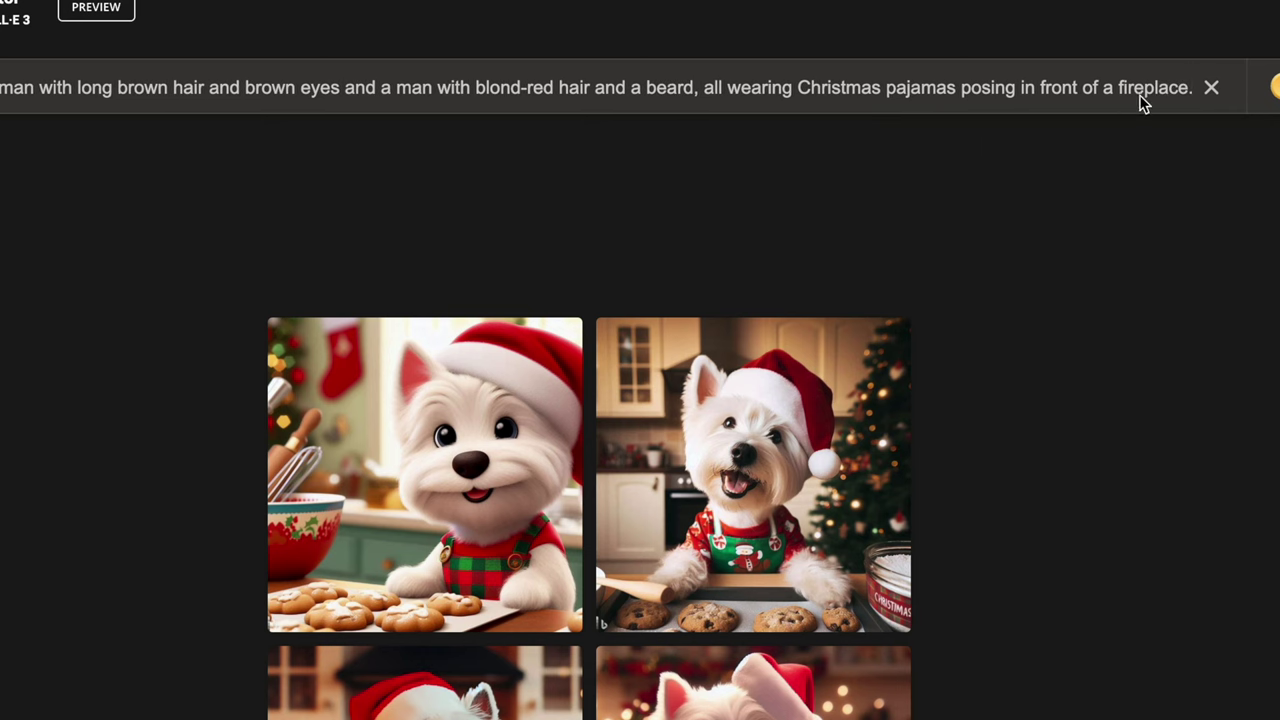
double_click(1106, 87)
type("the")
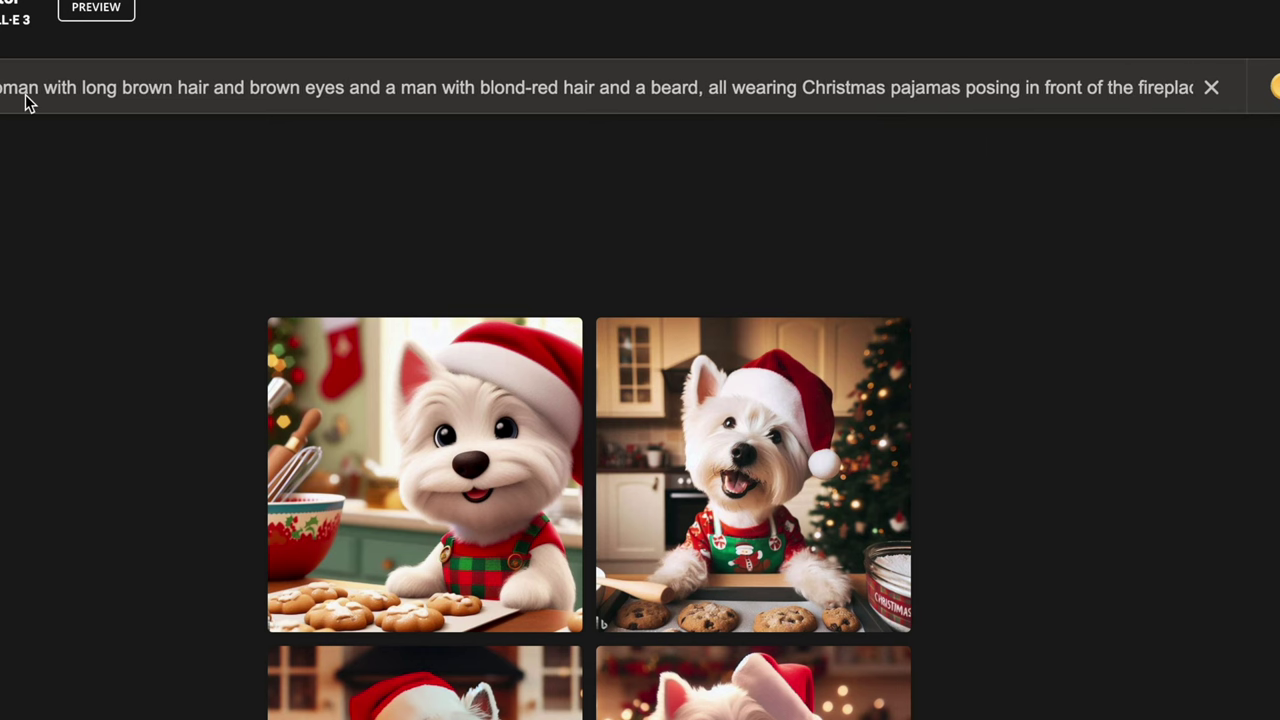
left_click_drag(878, 87, 1207, 87)
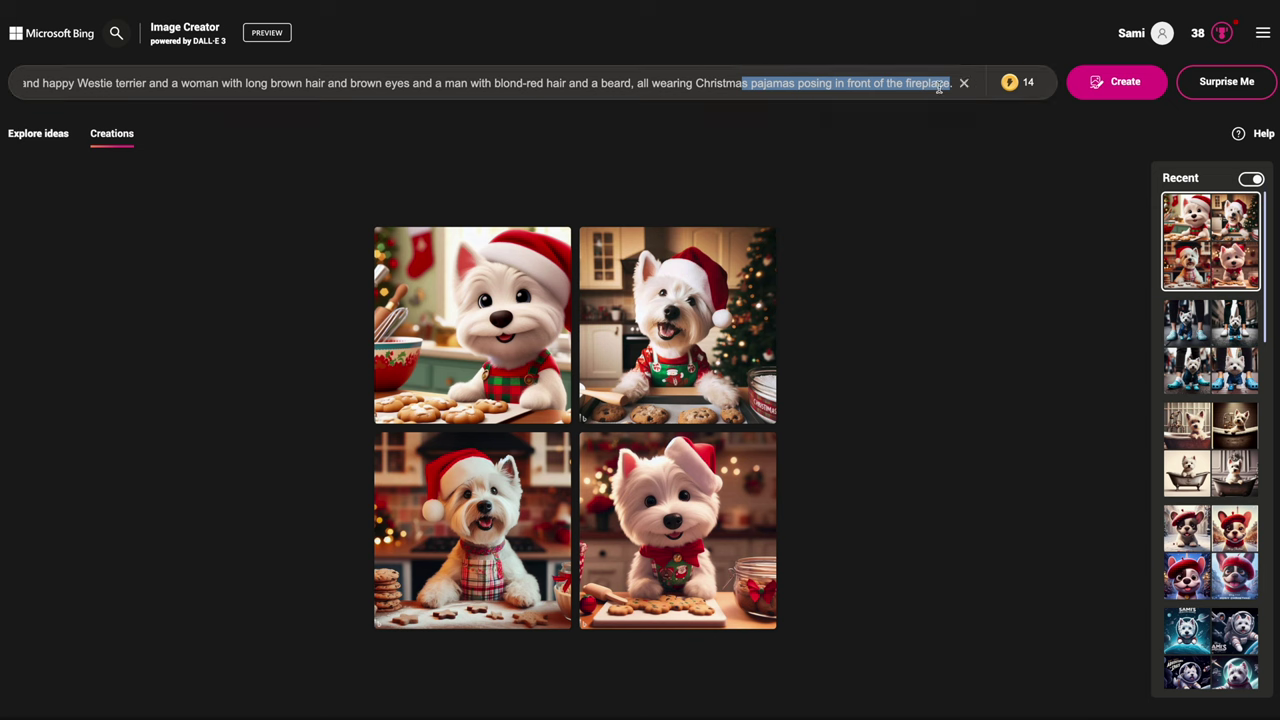
Step: Generate the family fireplace card images, view each of the four results at full size, and close the full-size view
left_click(1114, 82)
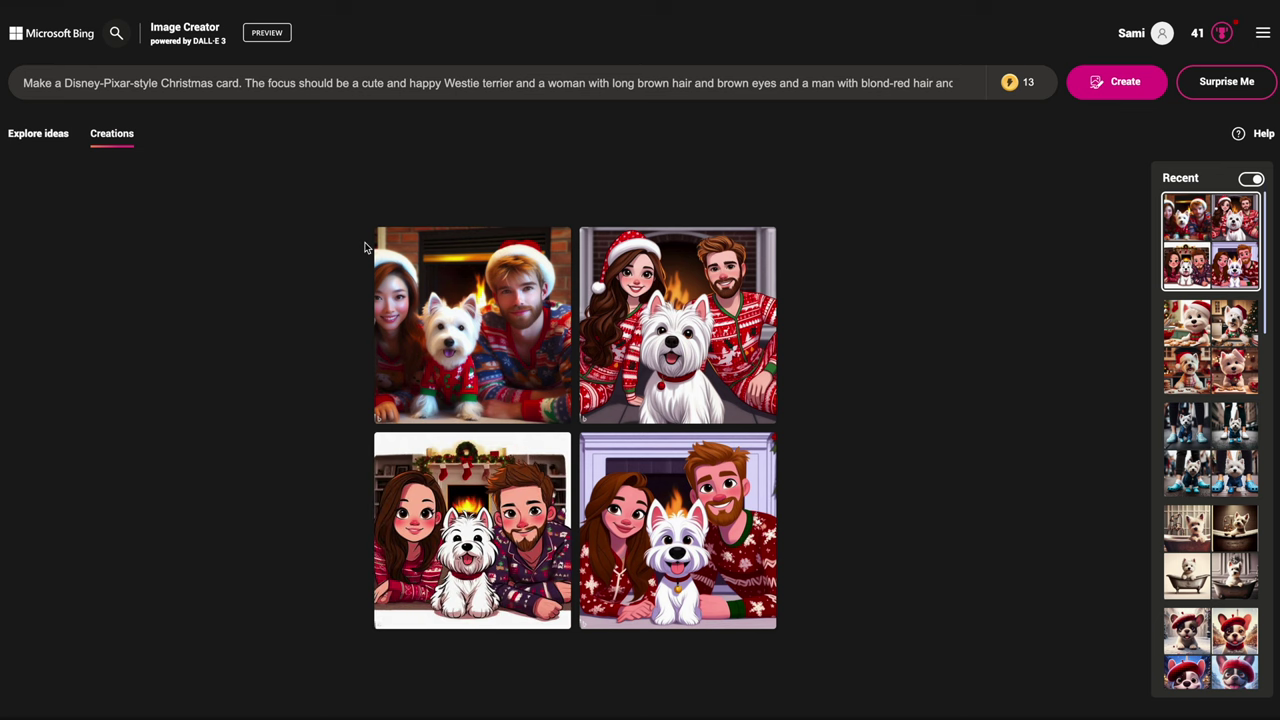
left_click(489, 323)
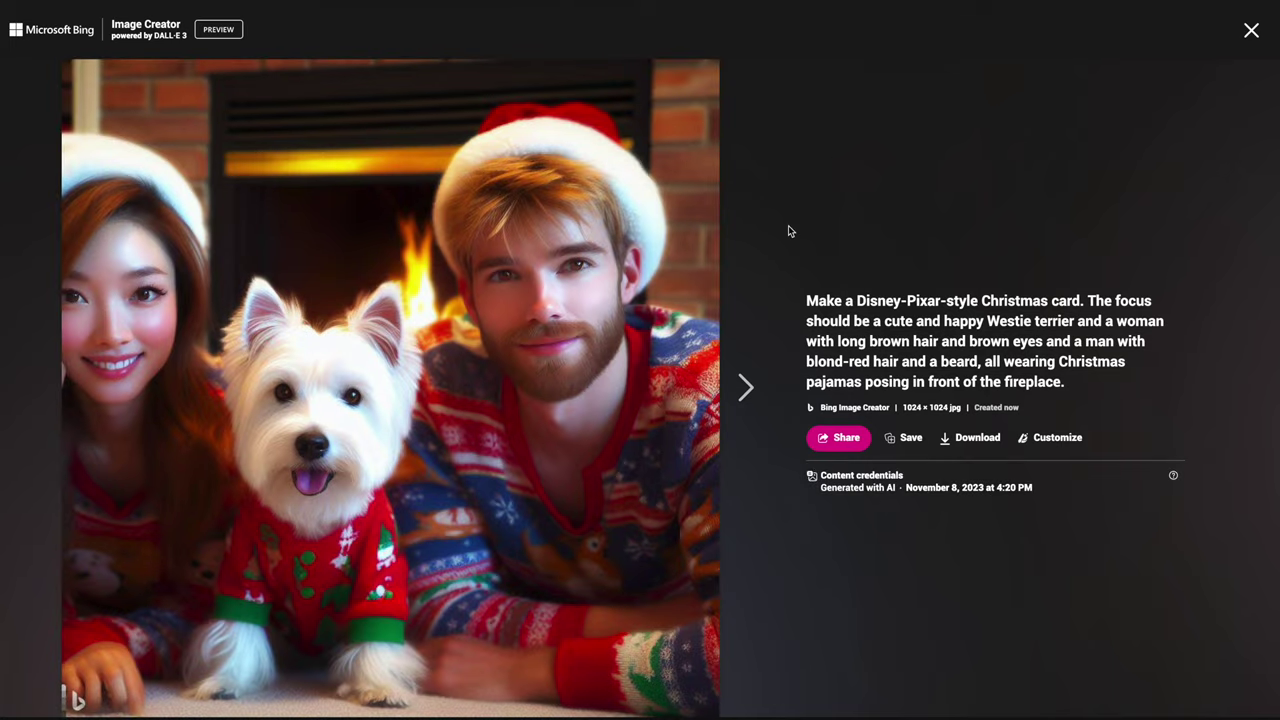
left_click(745, 391)
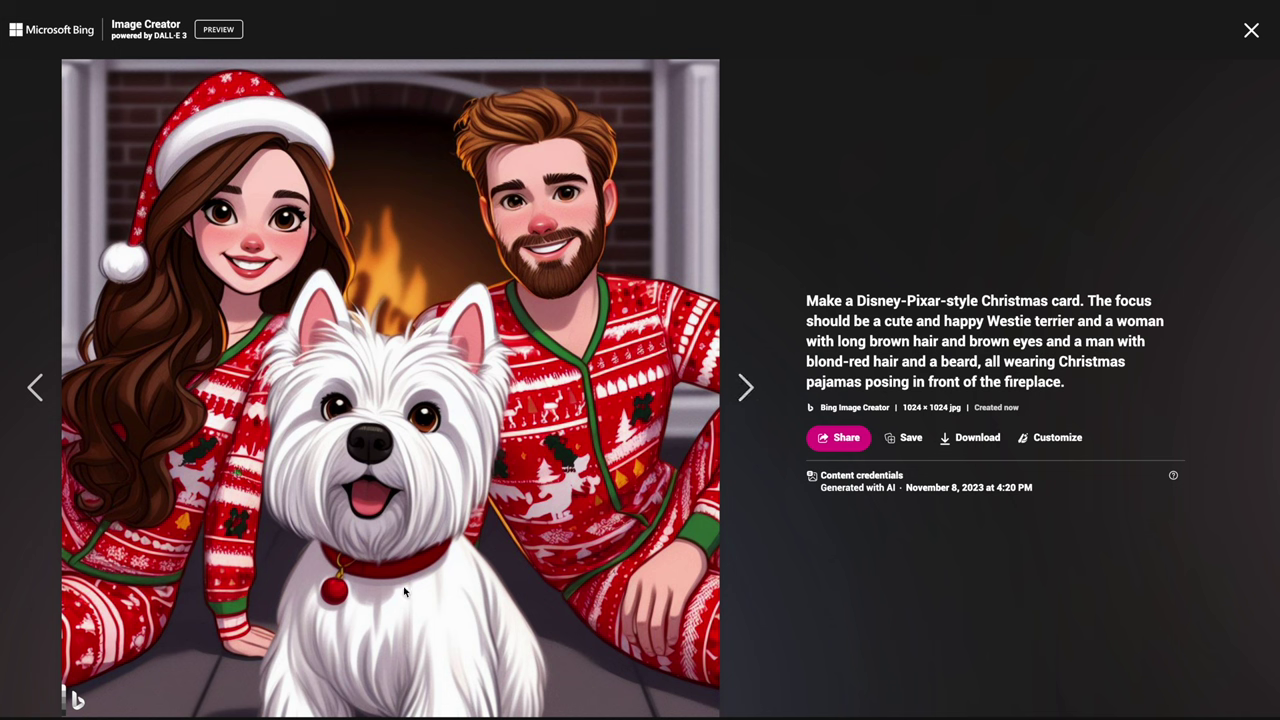
left_click(740, 390)
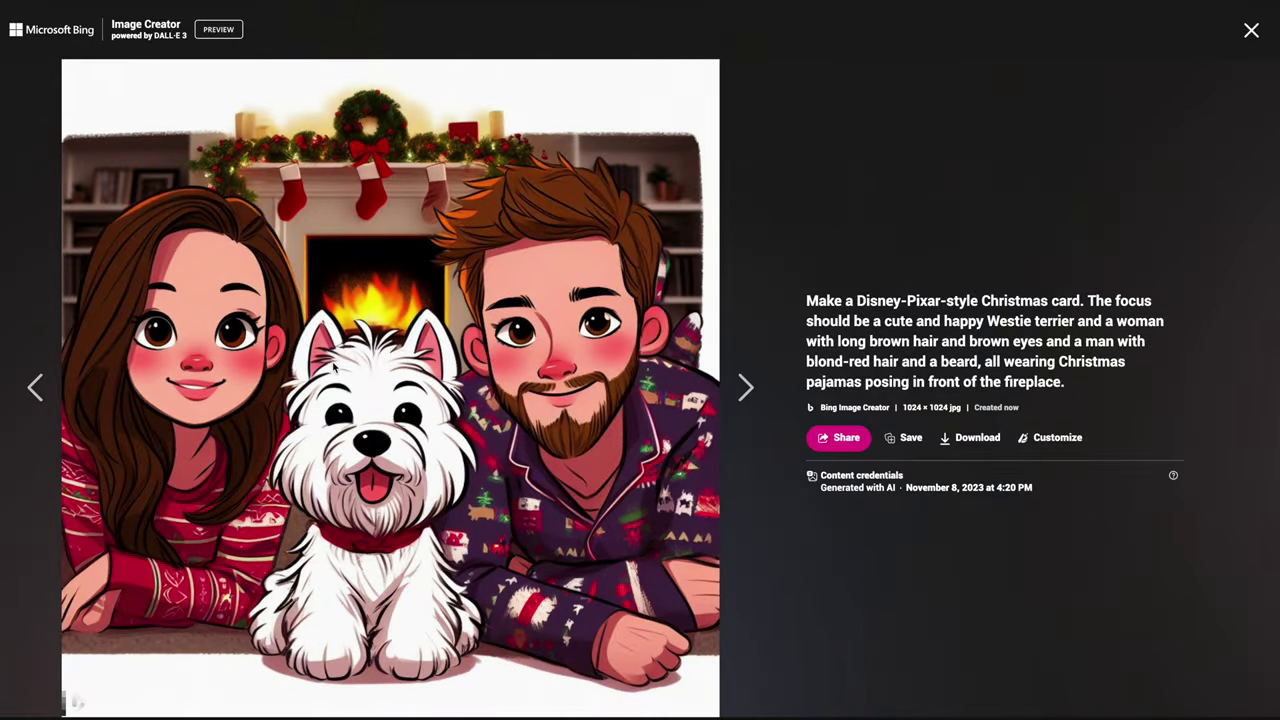
left_click(740, 389)
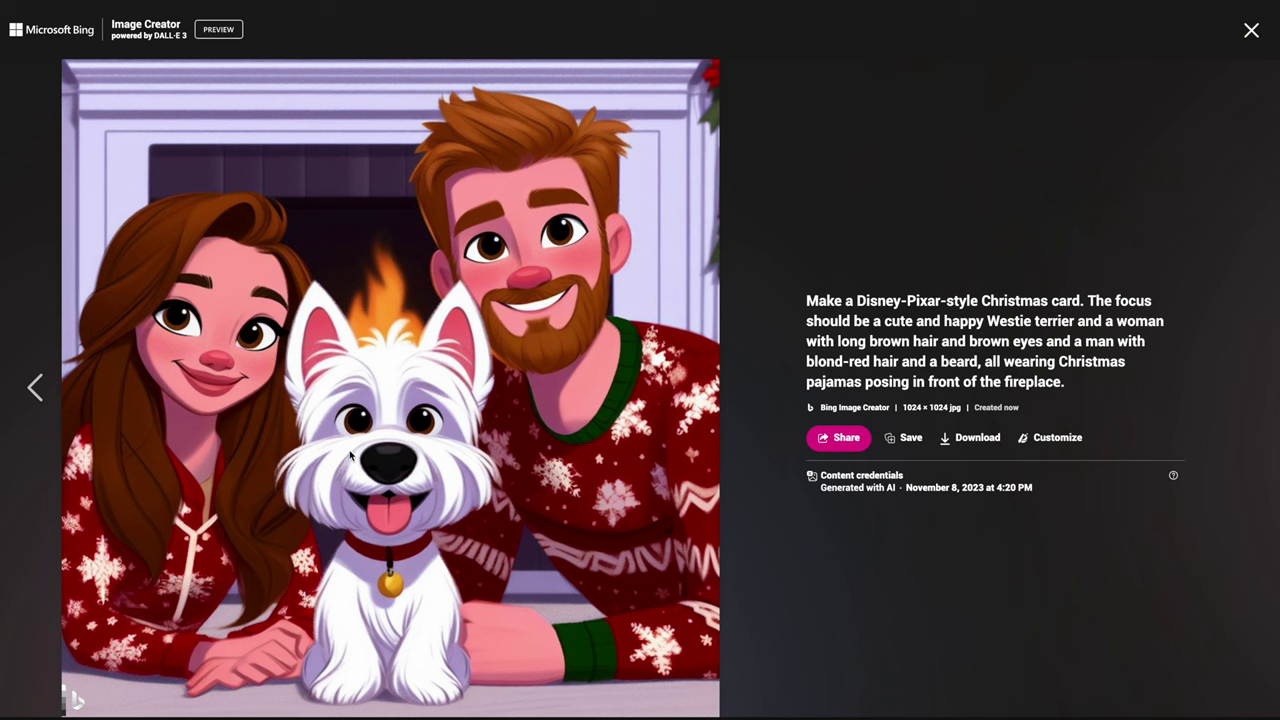
left_click(1251, 30)
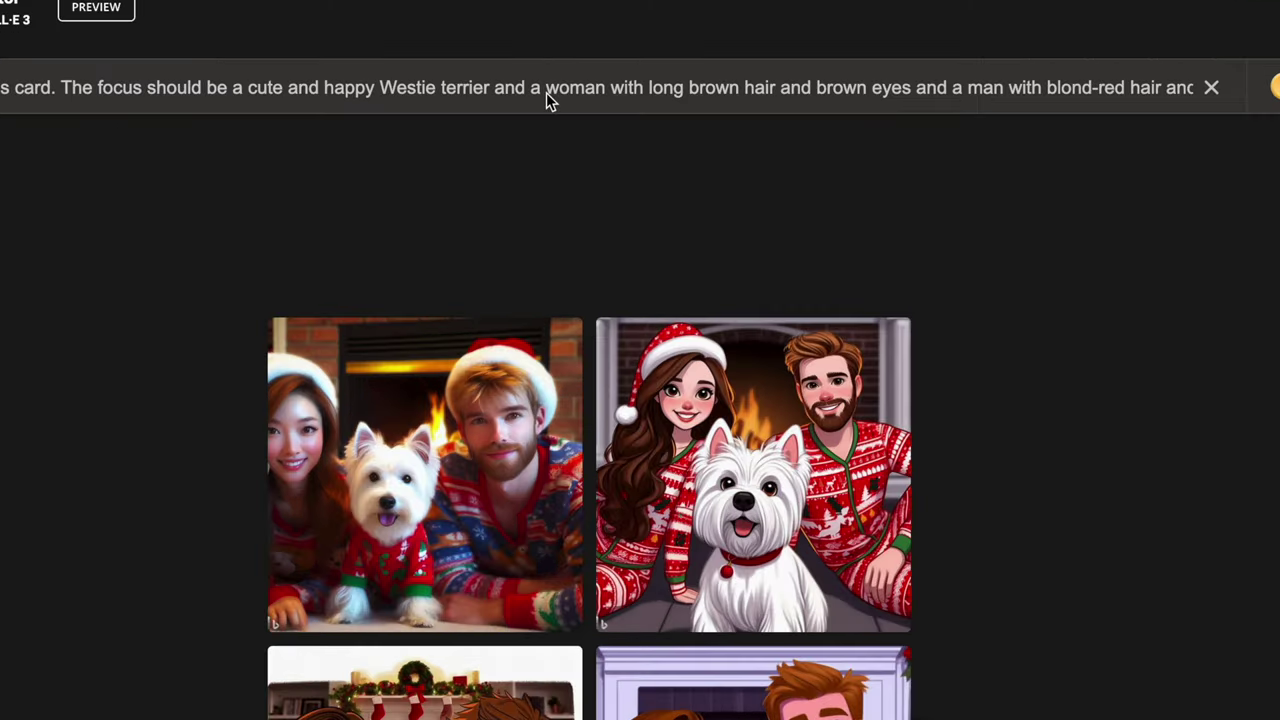
Step: Add ages to the family card prompt: "30 year old" before "woman" and "40 year old" before "man"
type("30 year old")
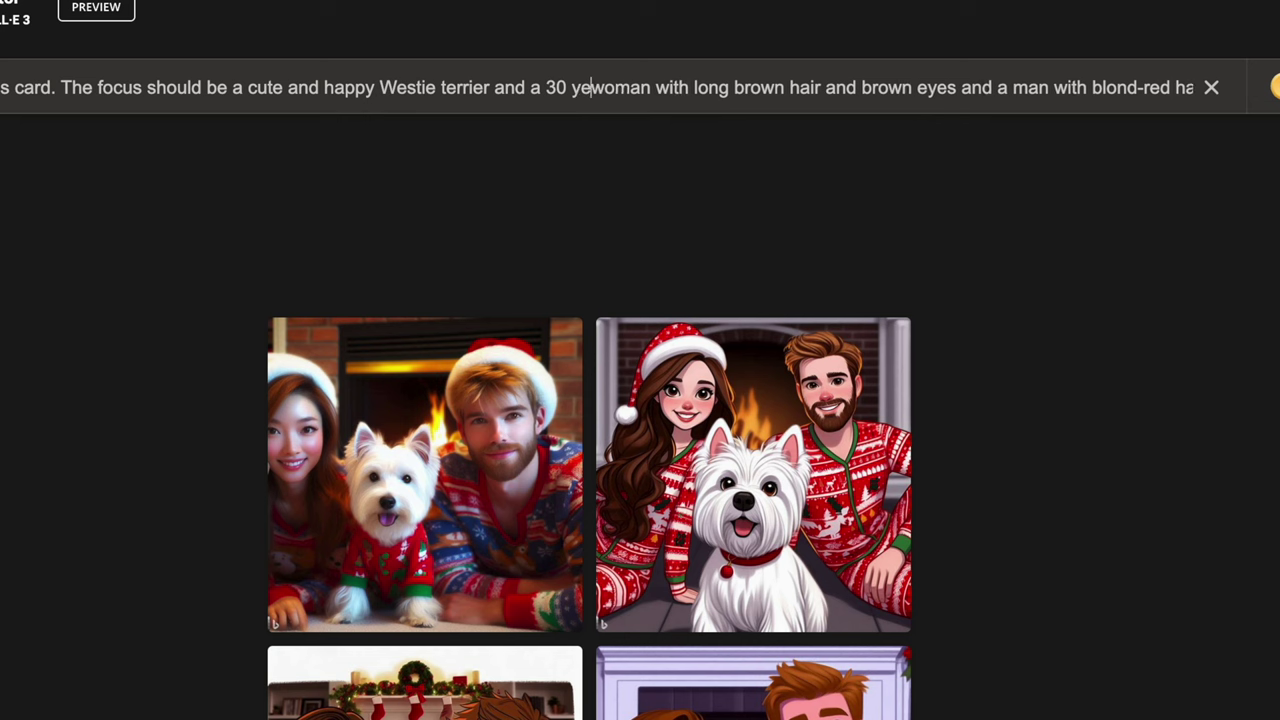
left_click_drag(624, 87, 429, 94)
left_click(1016, 98)
left_click(429, 94)
left_click(368, 97)
type("40 year")
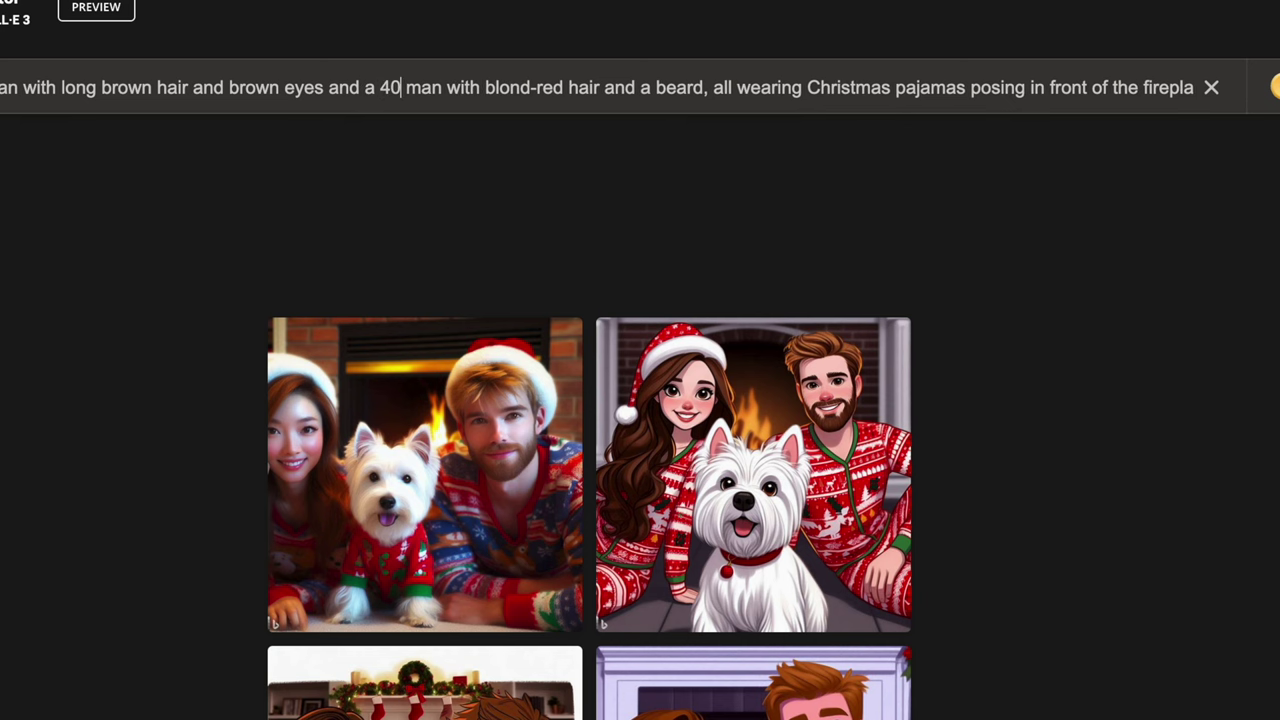
type(" old man")
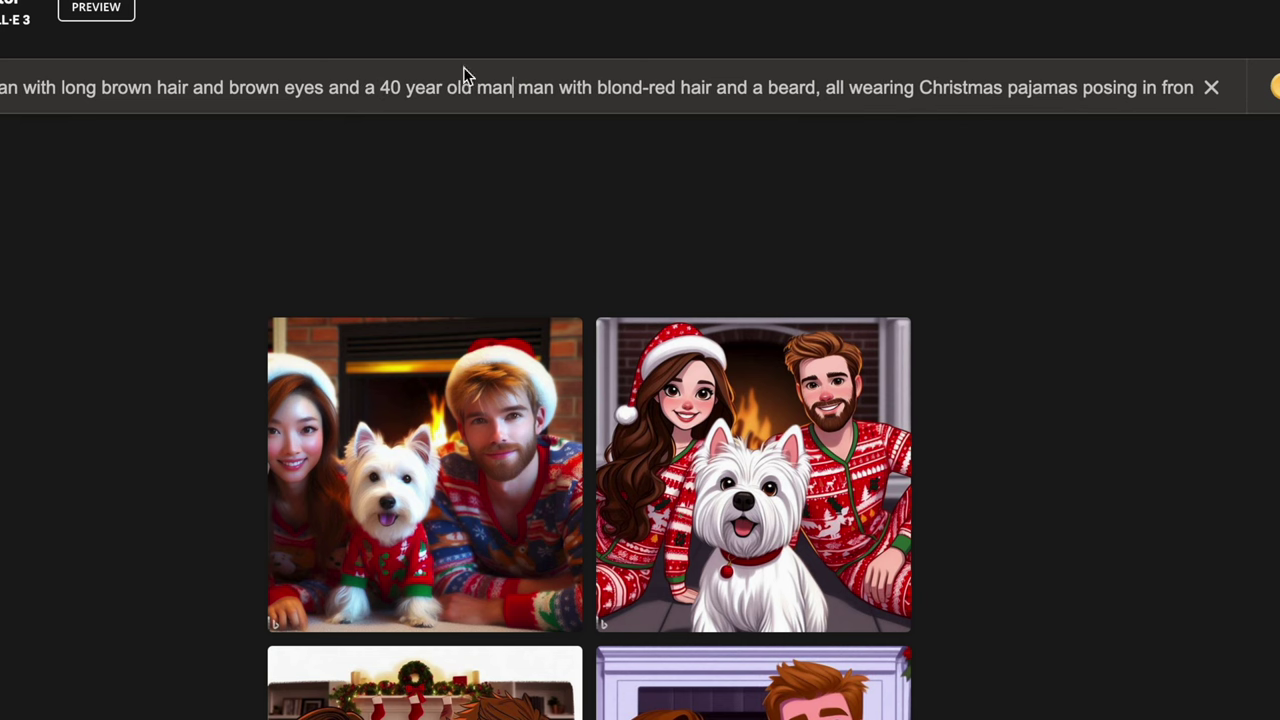
key("BackSpace")
key("BackSpace")
key("BackSpace")
key("BackSpace")
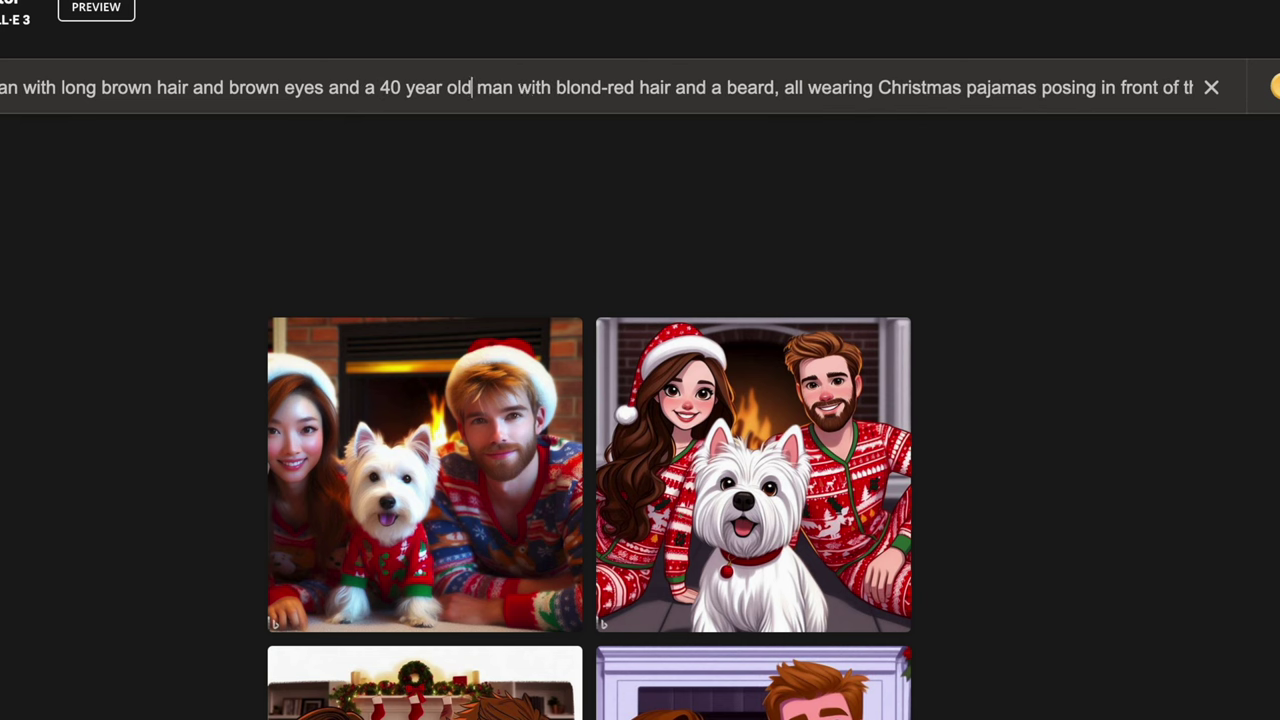
Step: Change the man's description in the prompt from "man" to "big guy"
left_click(471, 89)
type("big")
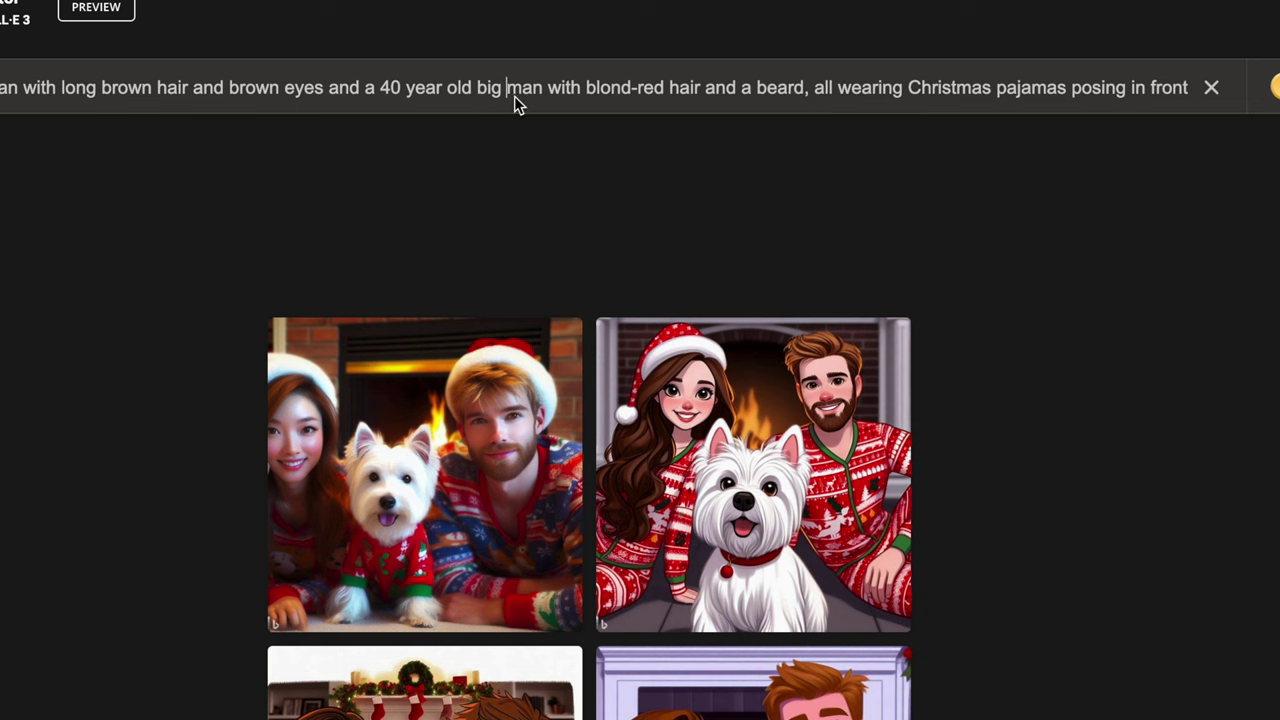
double_click(519, 101)
type("guy")
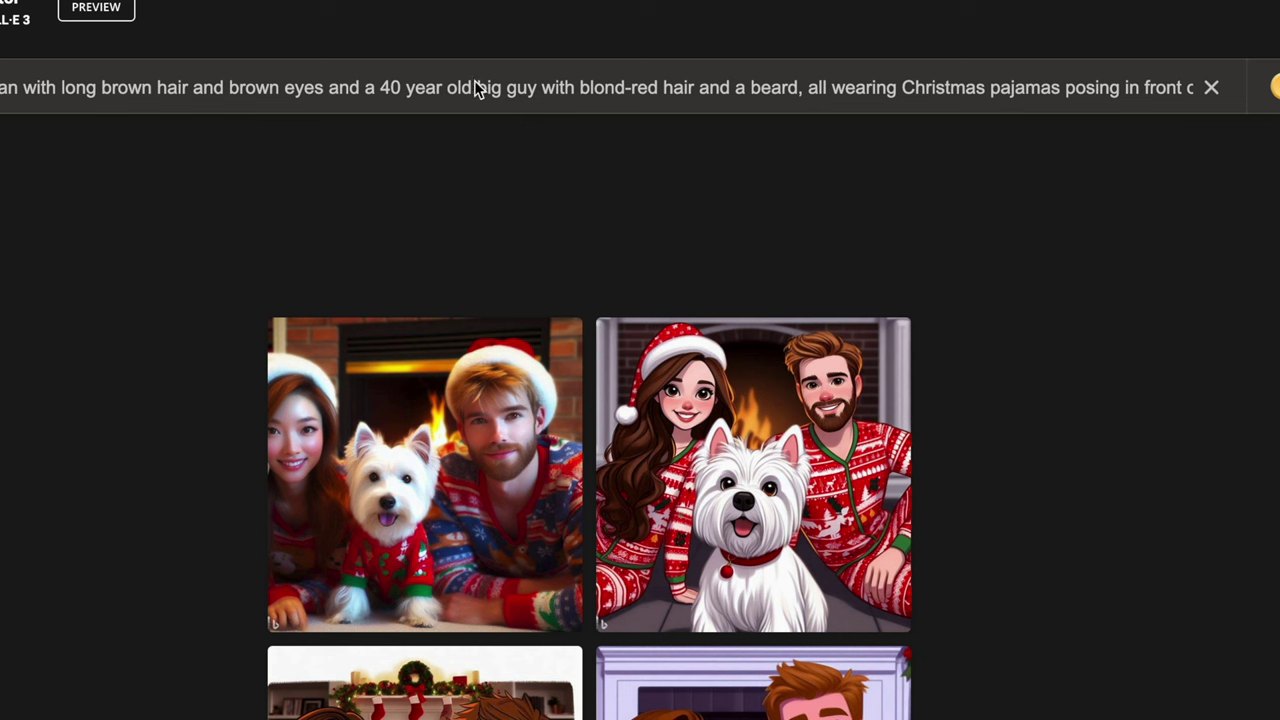
Step: Append "The style should be Disney-Pixar inspired." to the end of the family card prompt and generate the images
left_click_drag(605, 88, 1230, 97)
left_click(825, 92)
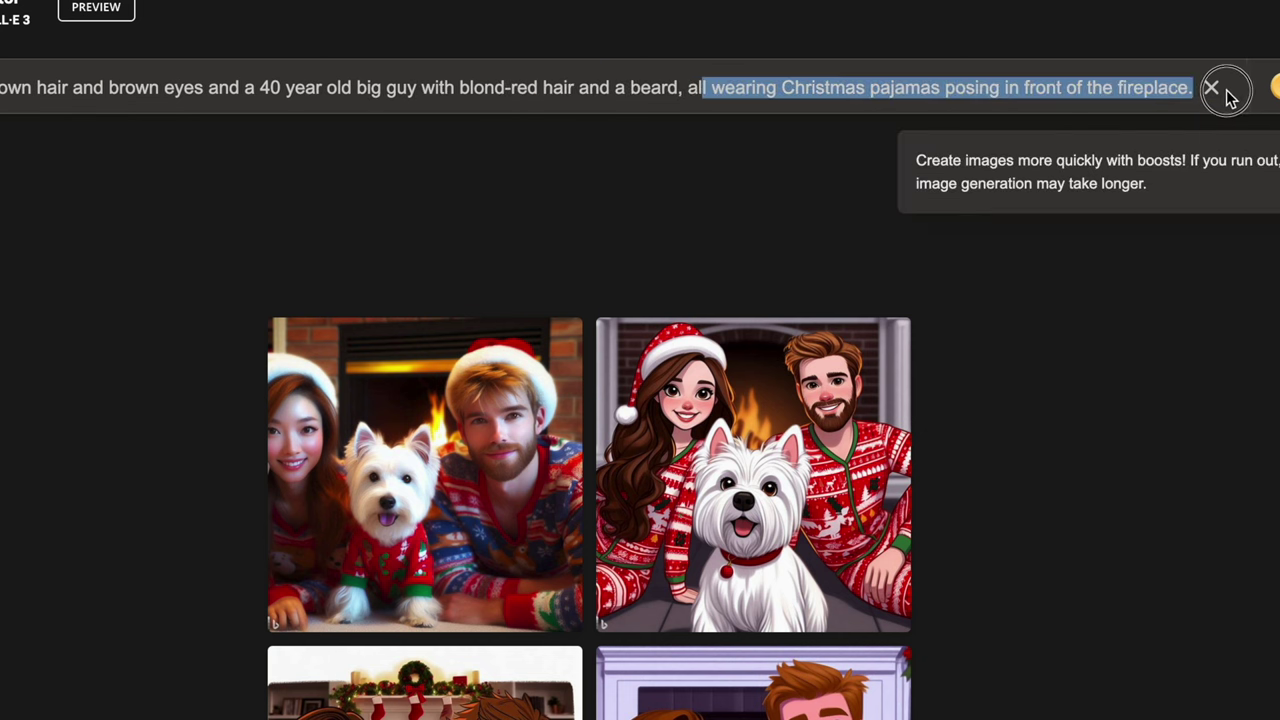
key("End")
type("The s")
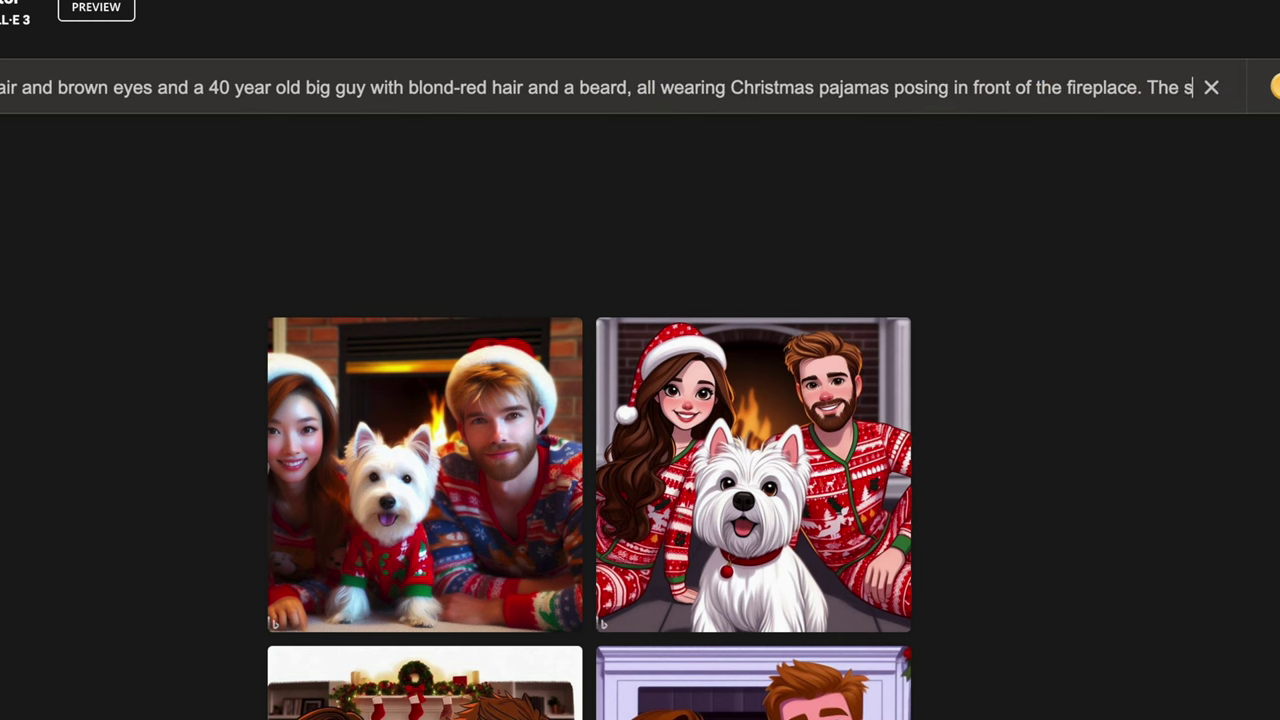
type("tyle should be")
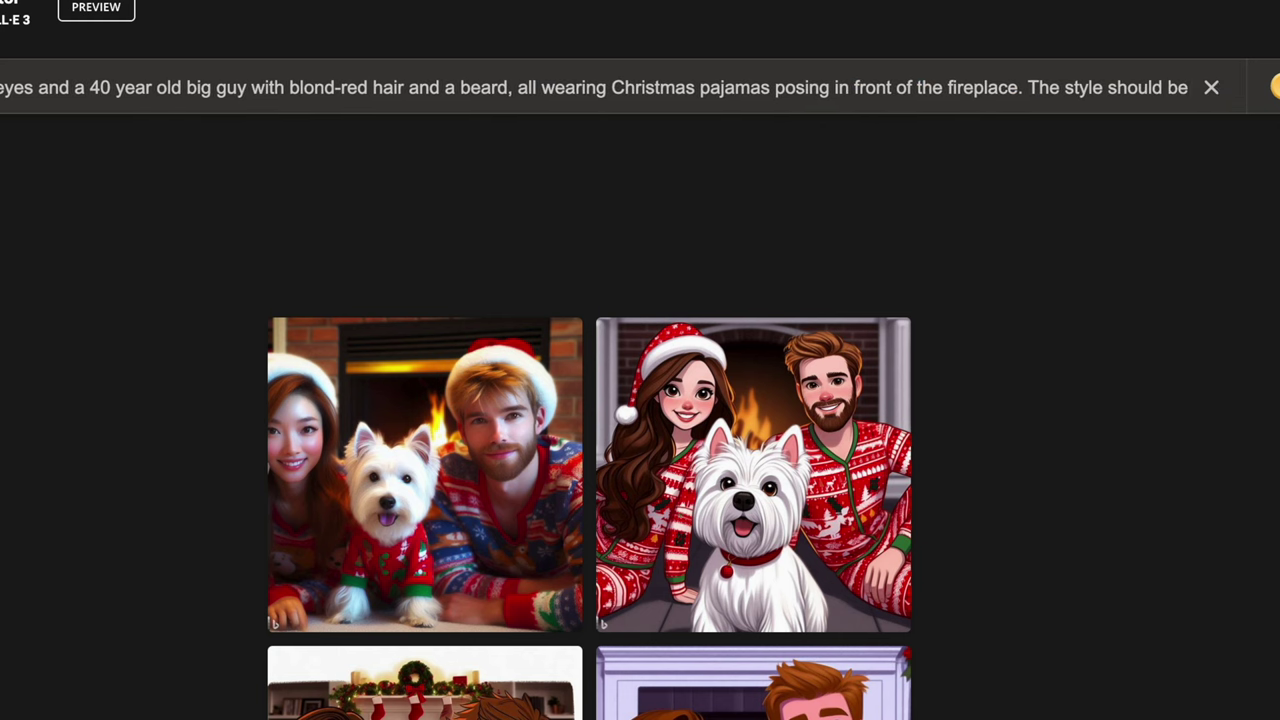
type(" Dis")
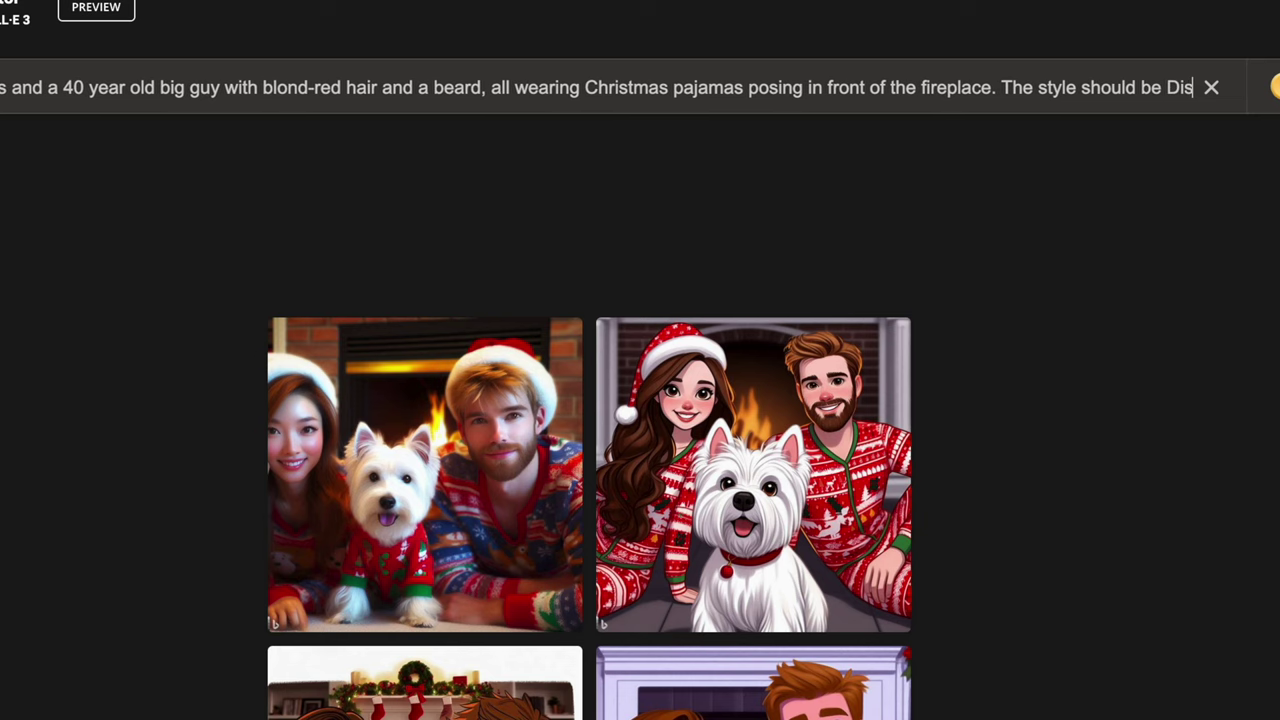
type("ney-Pixar inspired.")
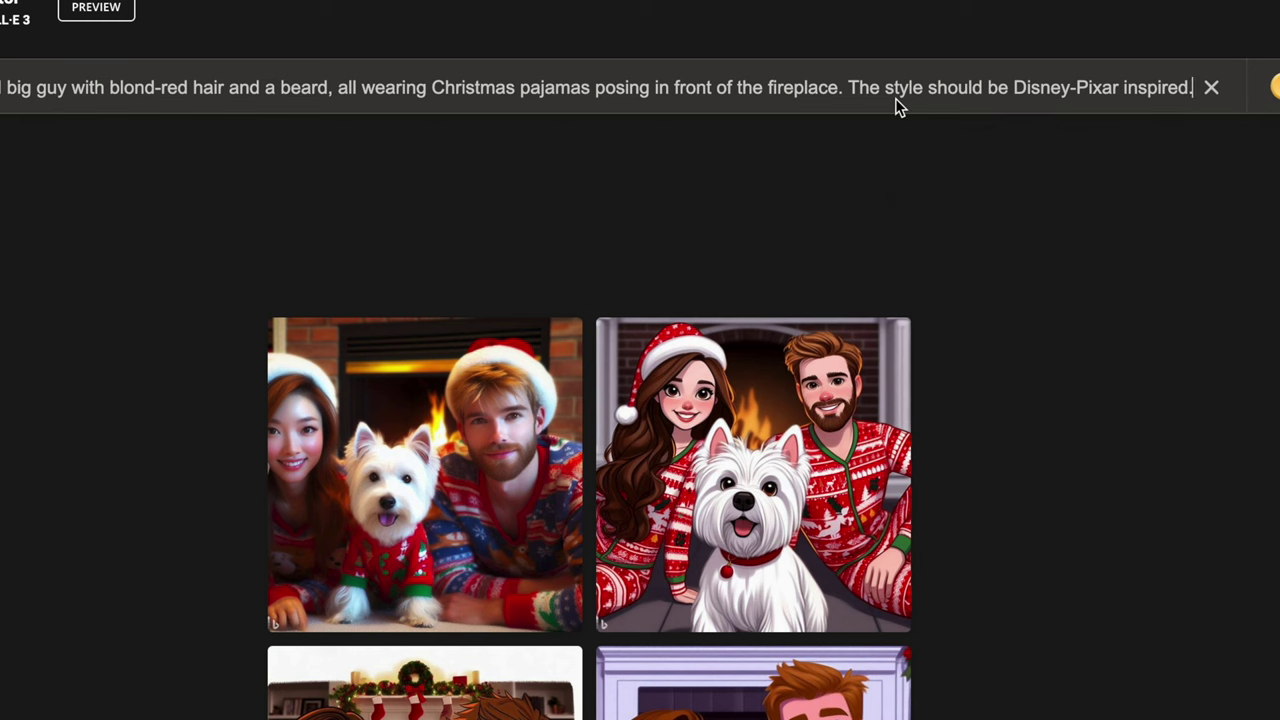
key("Return")
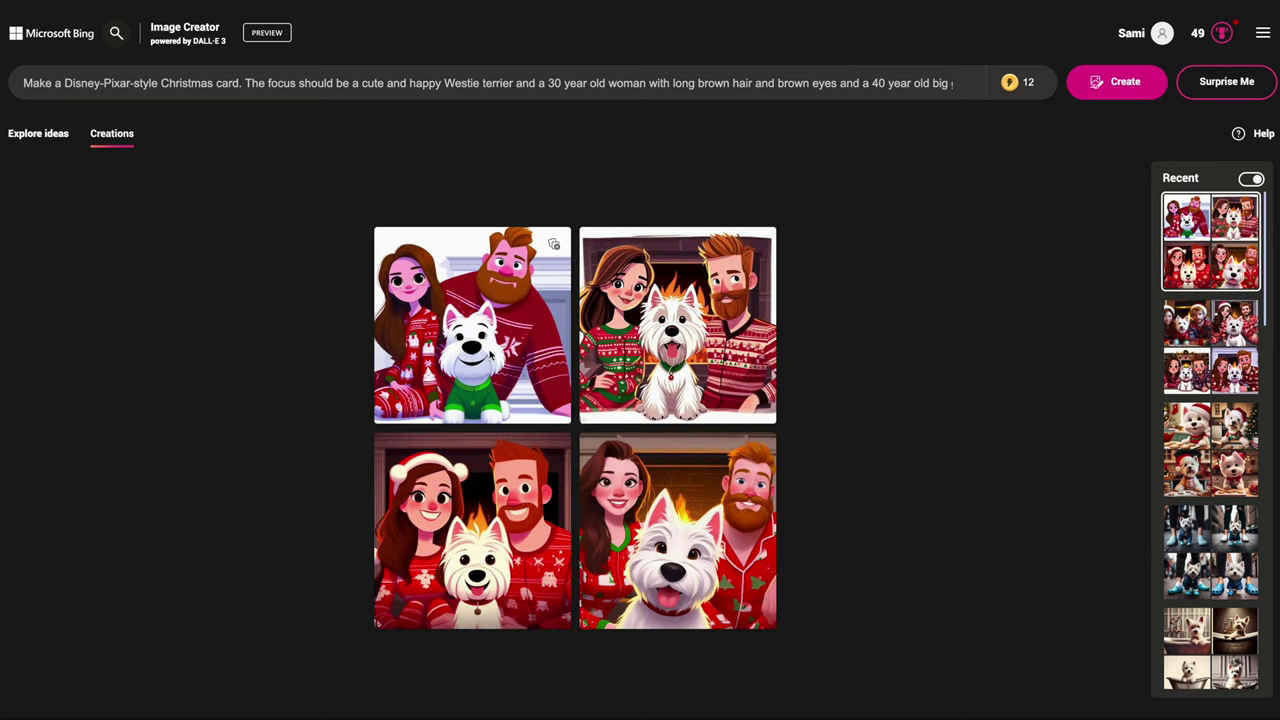
Step: View the four revised family card results at full size, download the last one, and close the full-size view
left_click(486, 354)
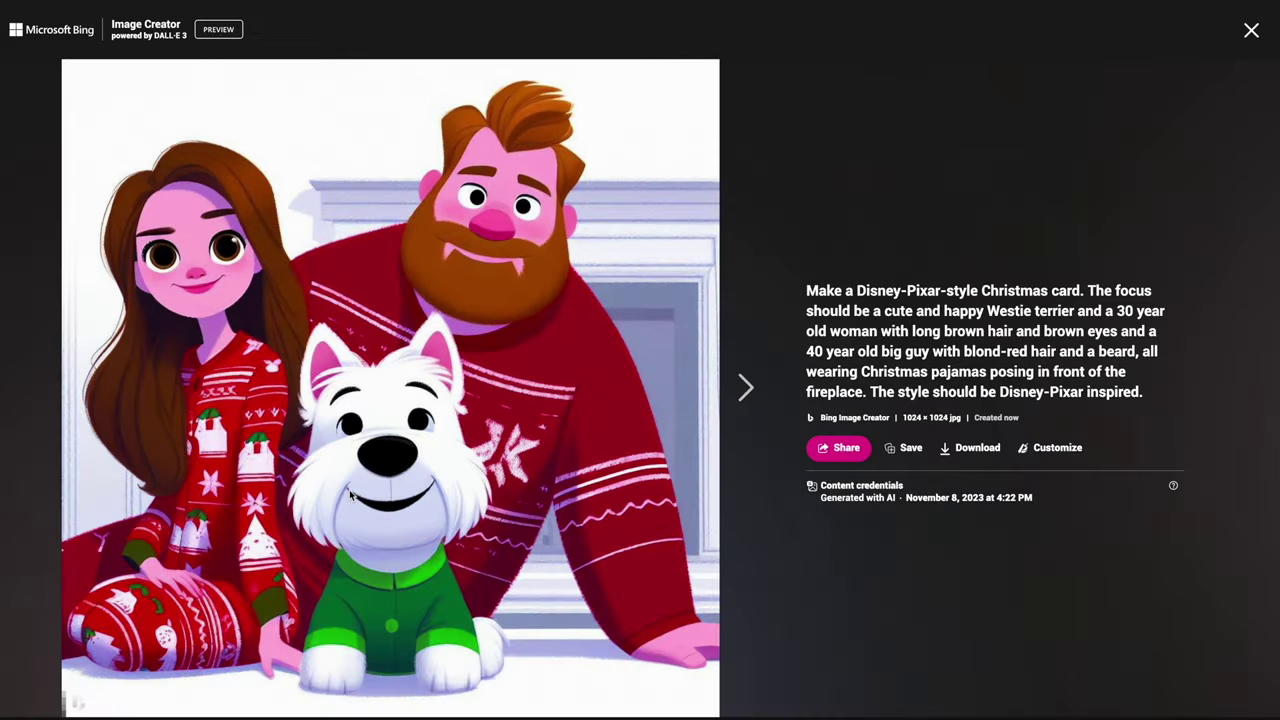
left_click(742, 386)
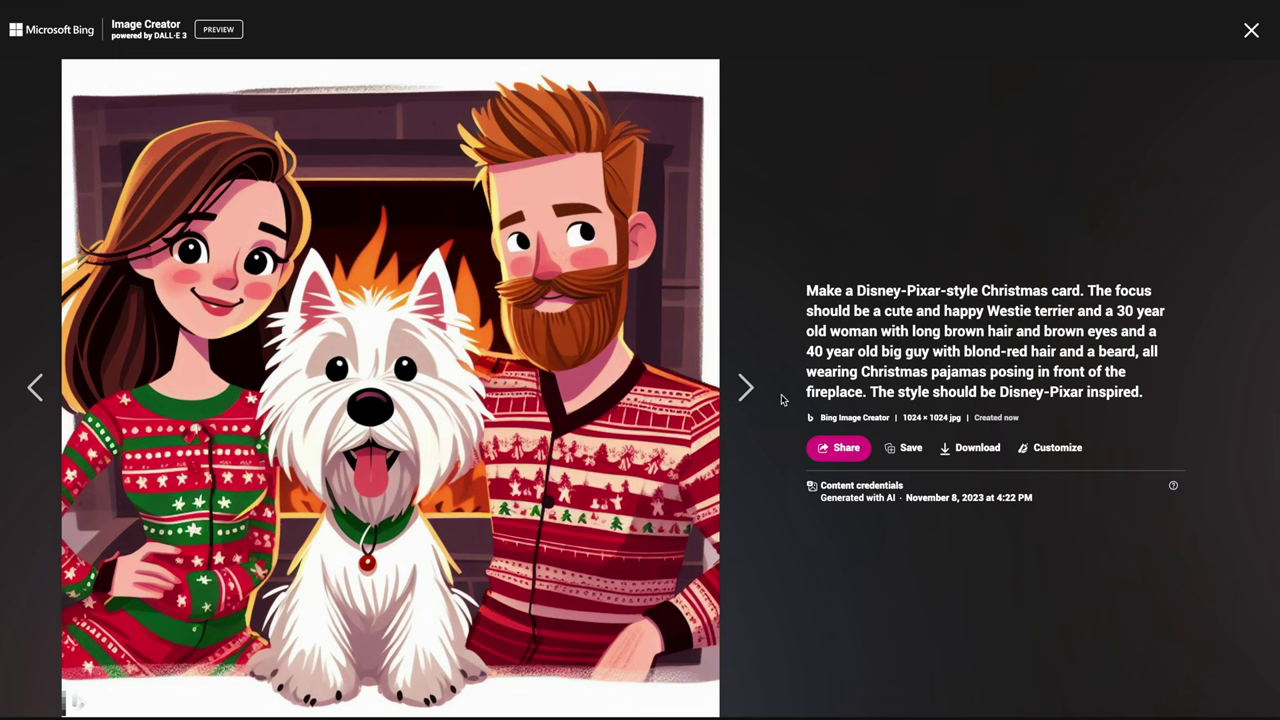
left_click(742, 387)
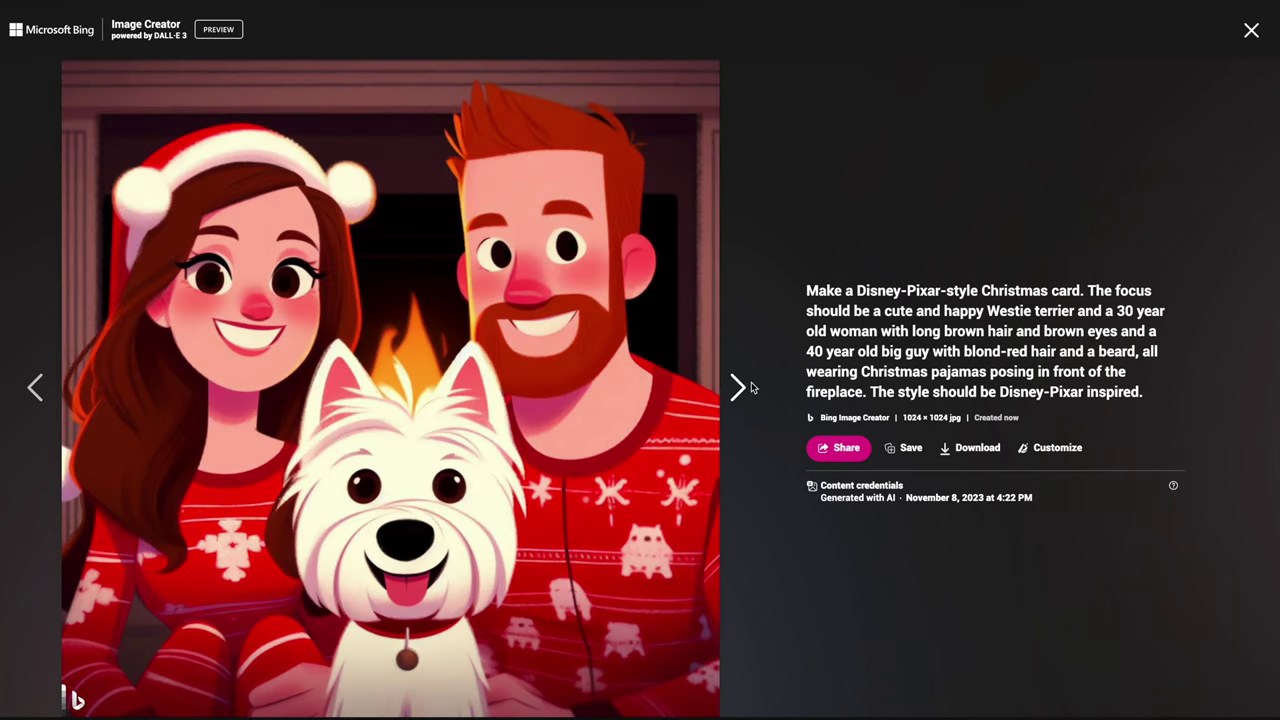
left_click(752, 387)
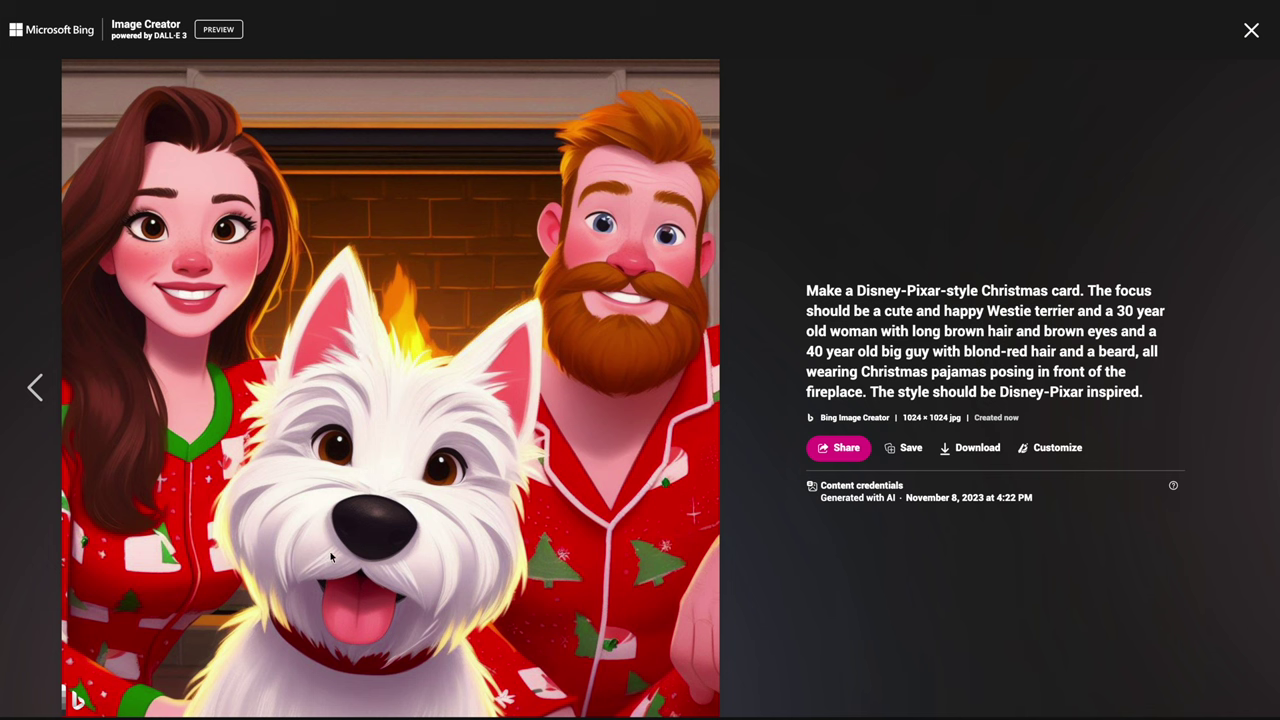
left_click(968, 449)
left_click(1251, 30)
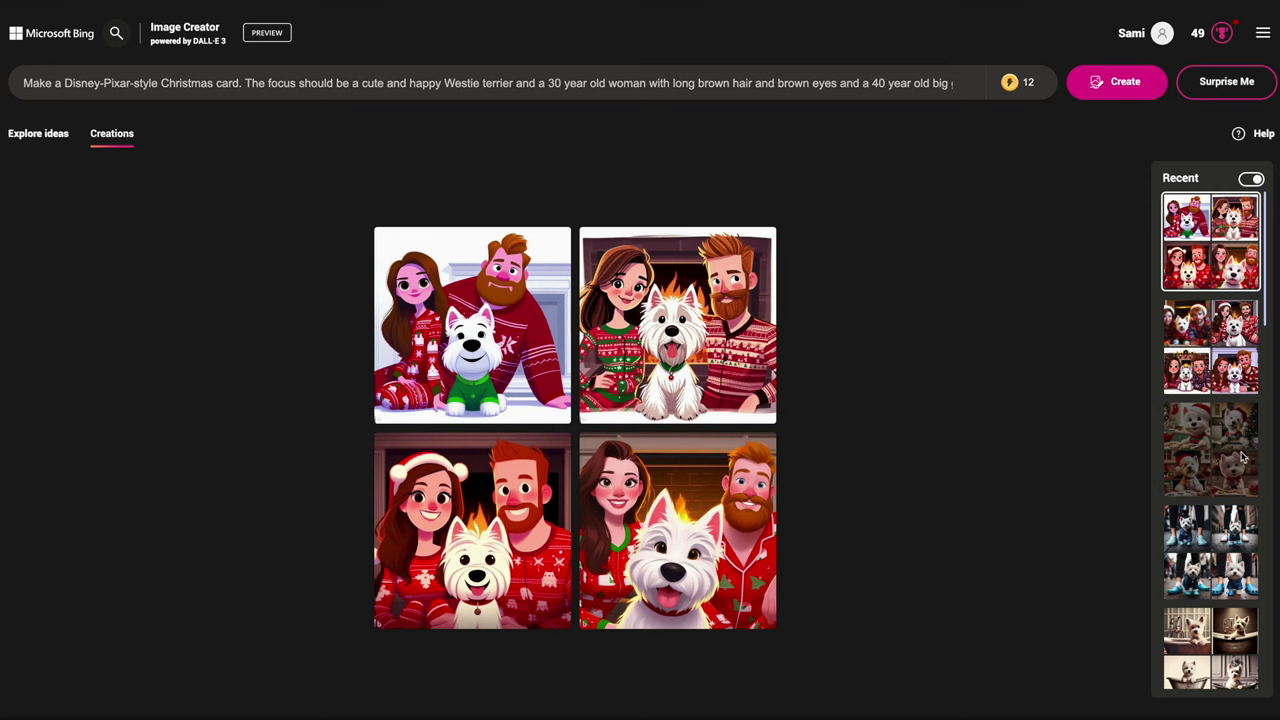
Step: Reopen the cookie-baking Westie creation from the recent creations and look through its prompt to the end and back
left_click(1190, 430)
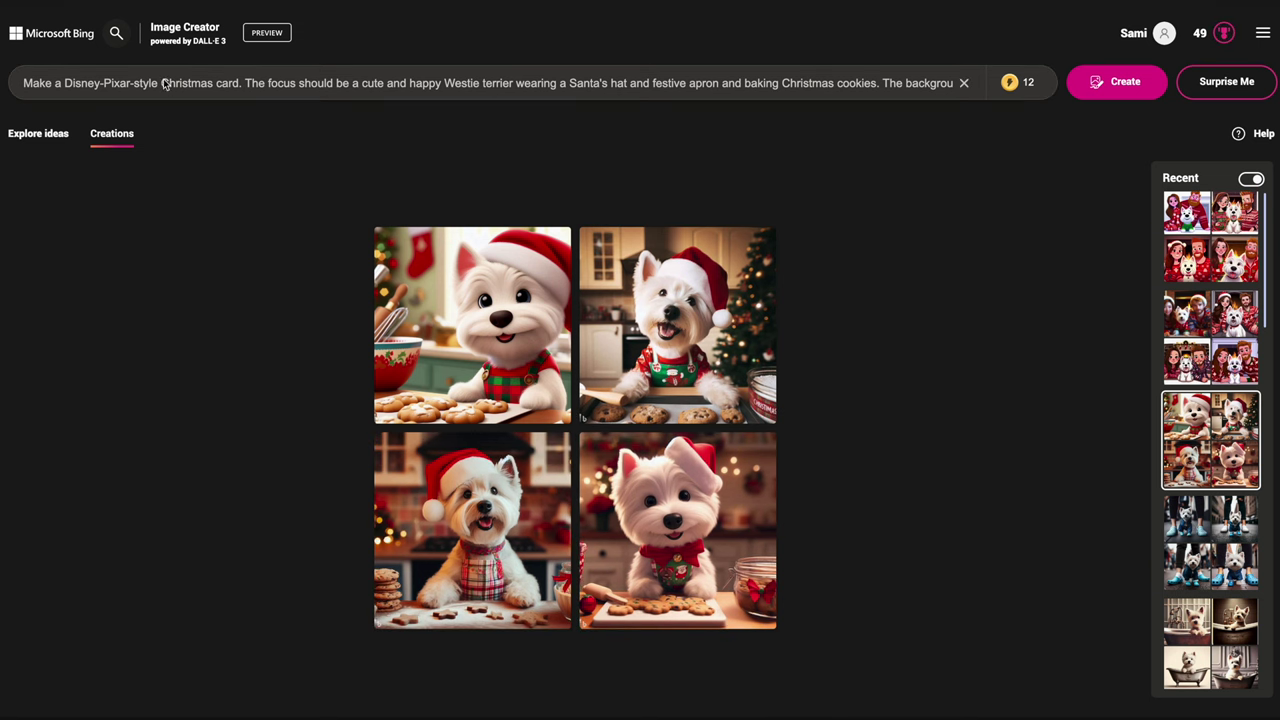
left_click_drag(163, 83, 960, 84)
left_click(934, 86)
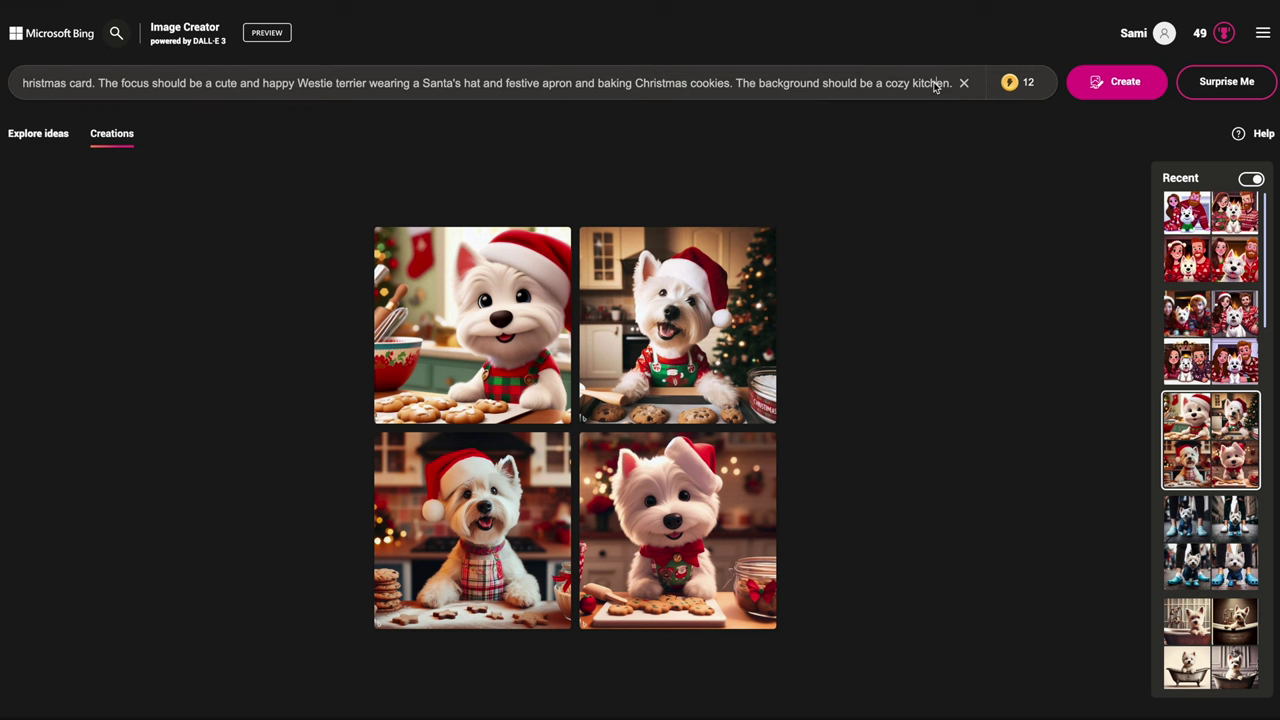
left_click_drag(553, 88, 266, 57)
left_click(655, 88)
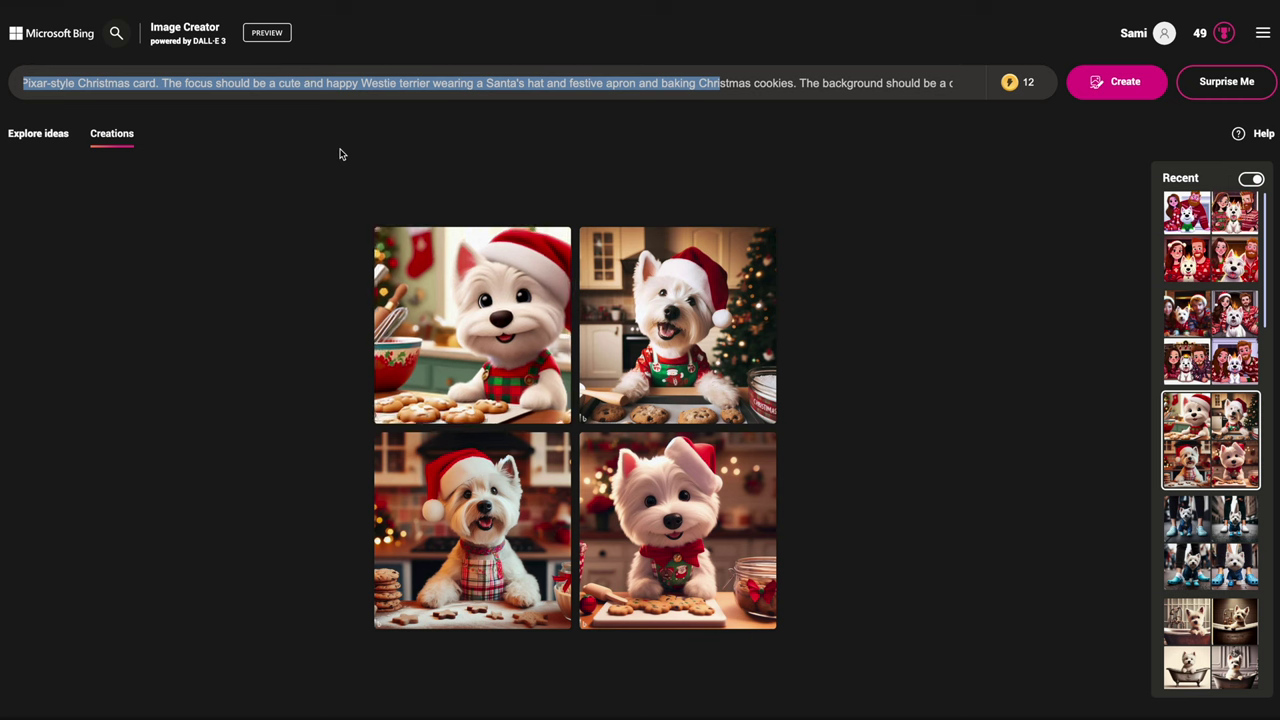
left_click(227, 64)
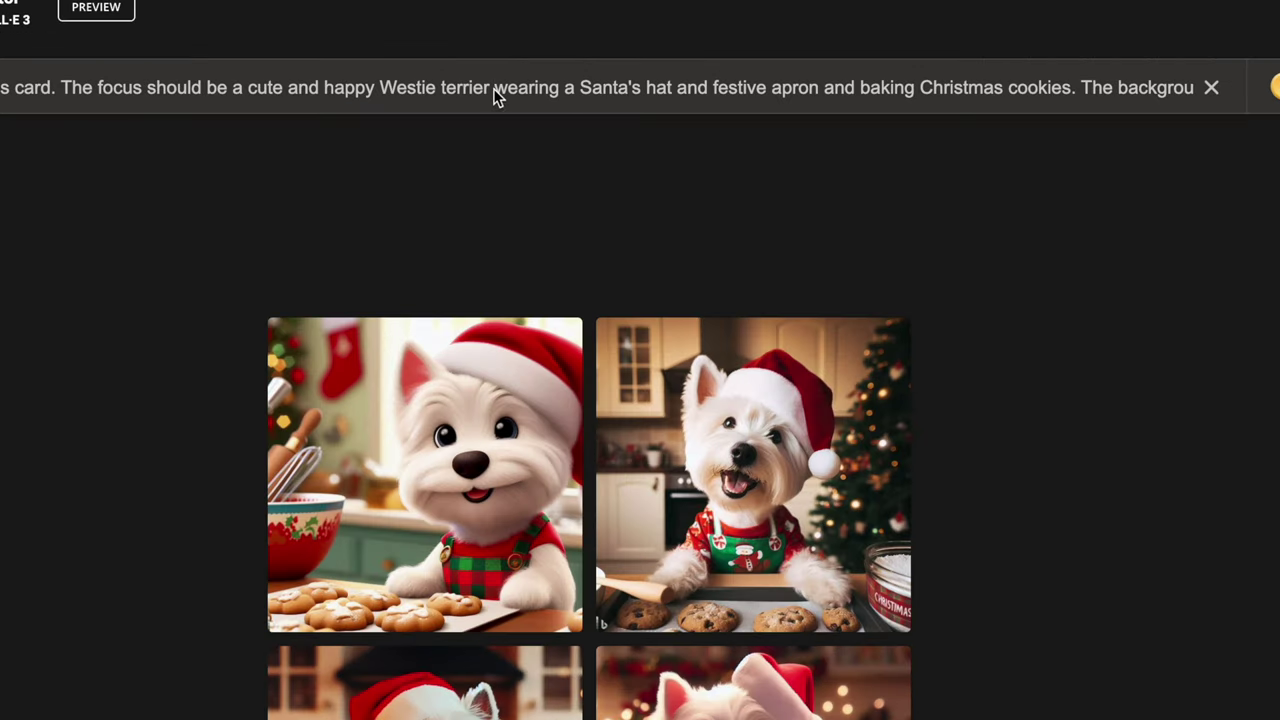
Step: Replace everything after "Westie terrier" in the prompt with "coming out of a Christmas present."
left_click_drag(515, 84, 950, 83)
type("coming")
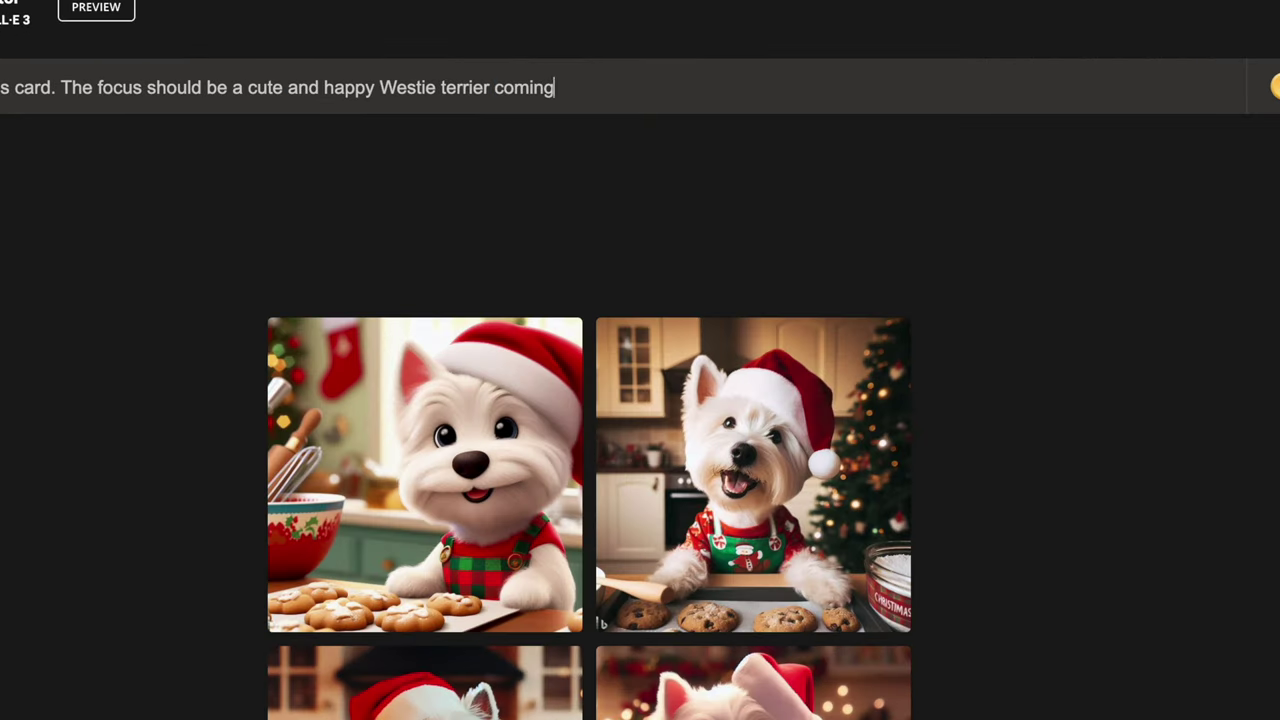
type(" out of a Chritmpres")
type("ent.")
left_click(626, 100)
type("Chritm")
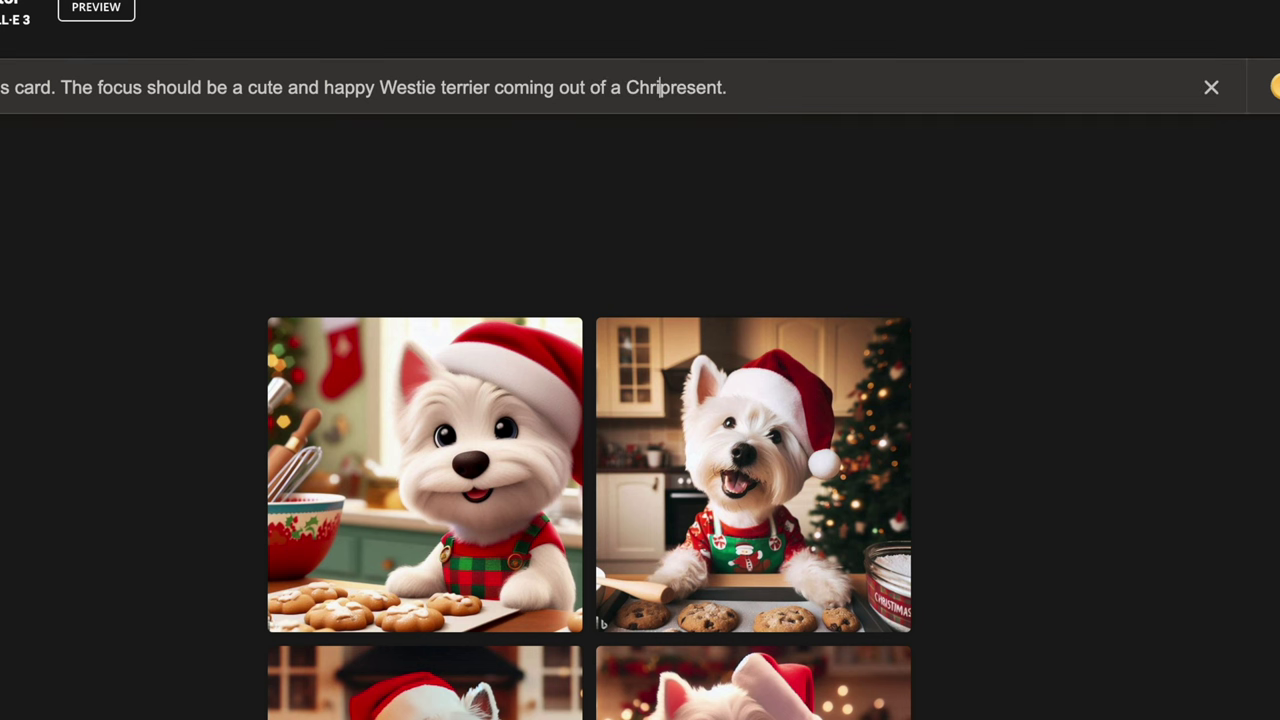
key("BackSpace")
key("BackSpace")
type("stmas")
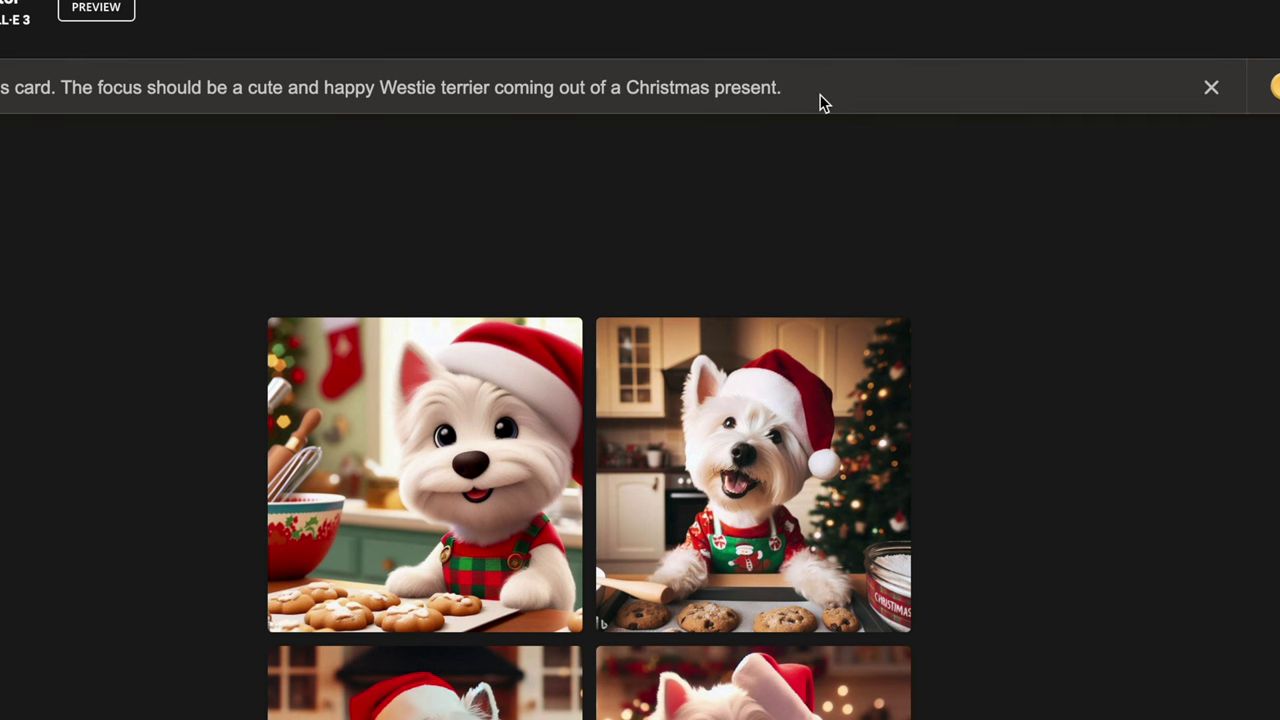
Step: Add "The background should be a solid color." to the end of the Christmas present prompt and generate the images
left_click(822, 100)
type("The background should be a solid color.")
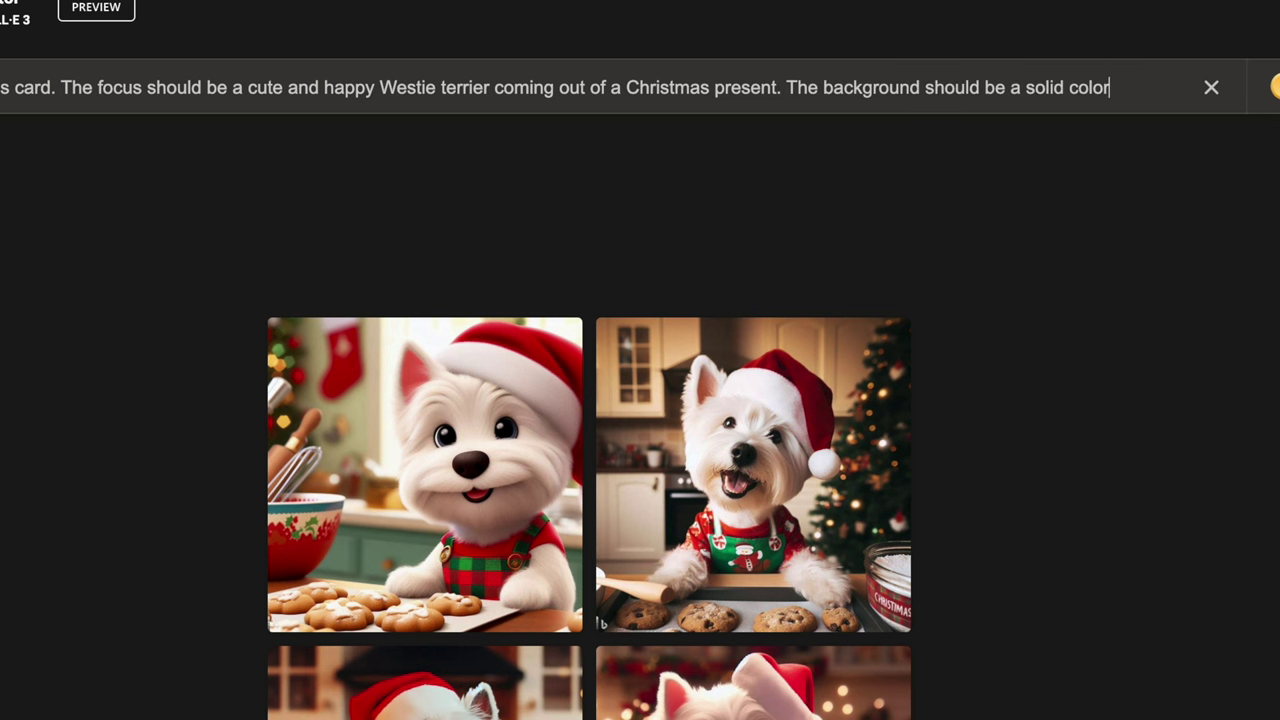
left_click(700, 155)
key("Return")
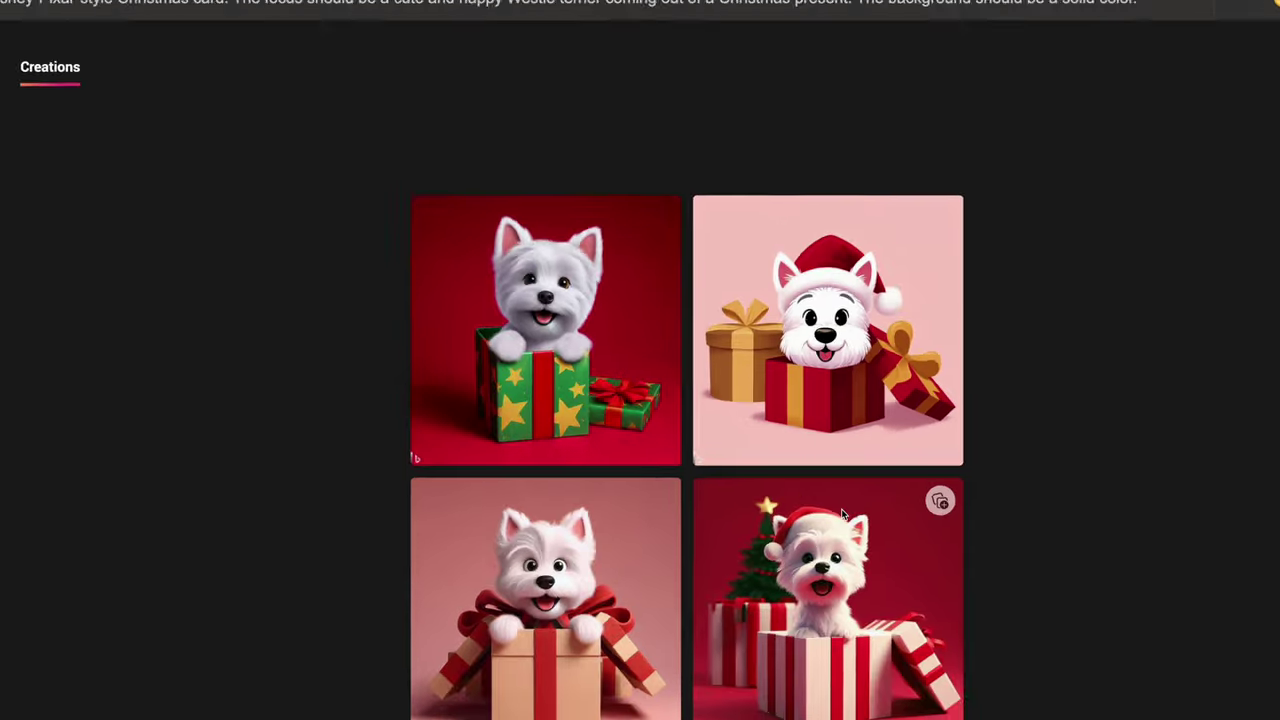
Step: View the four results of the Westie coming out of a Christmas present at full size
left_click(545, 330)
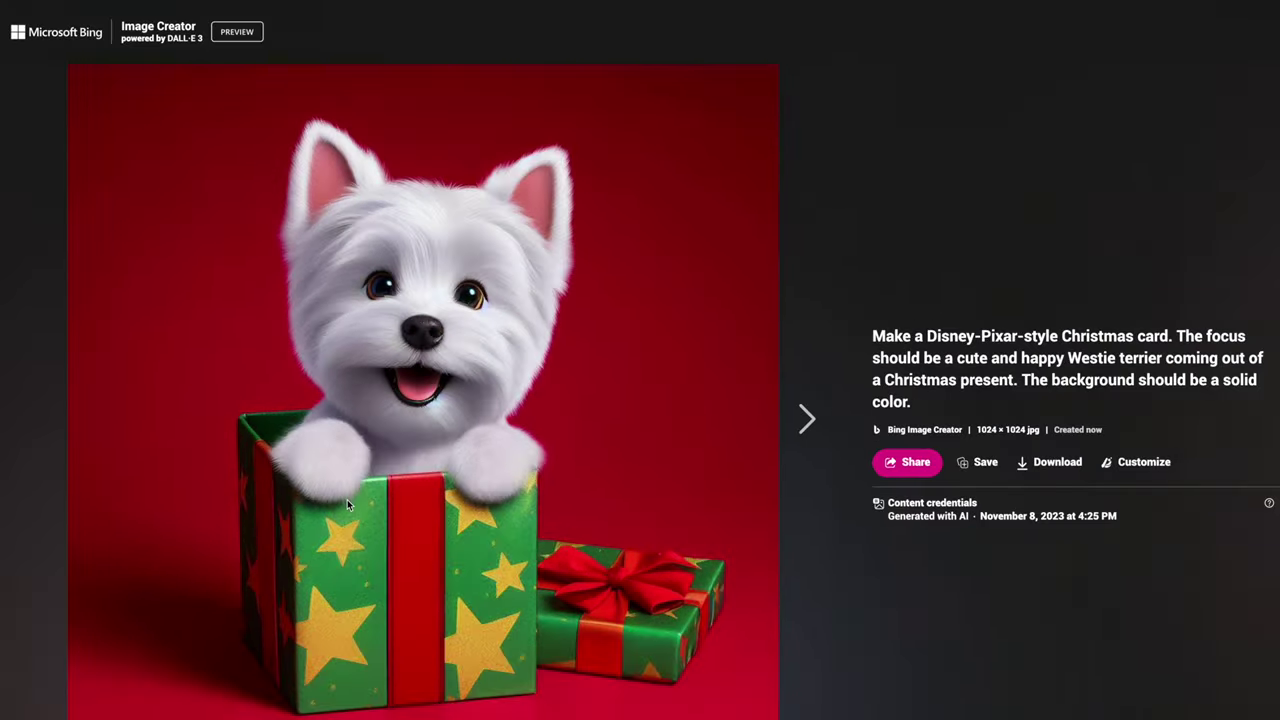
left_click(807, 419)
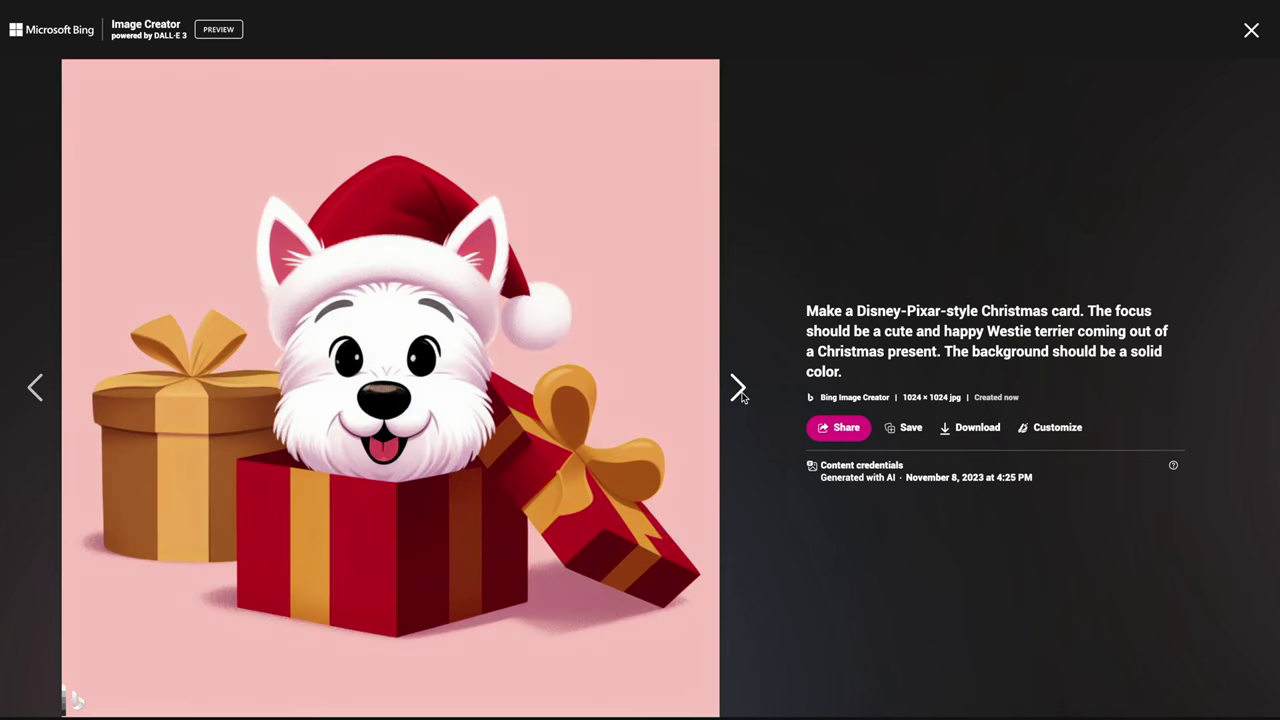
left_click(738, 389)
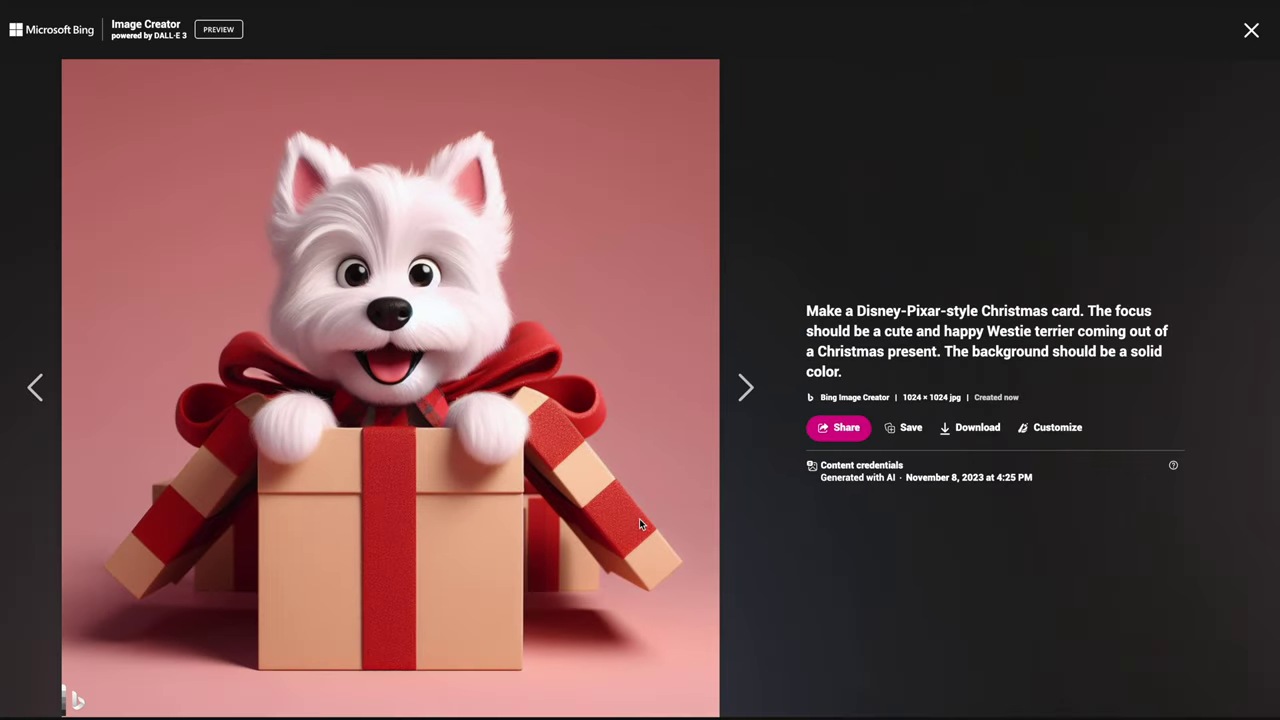
left_click(742, 390)
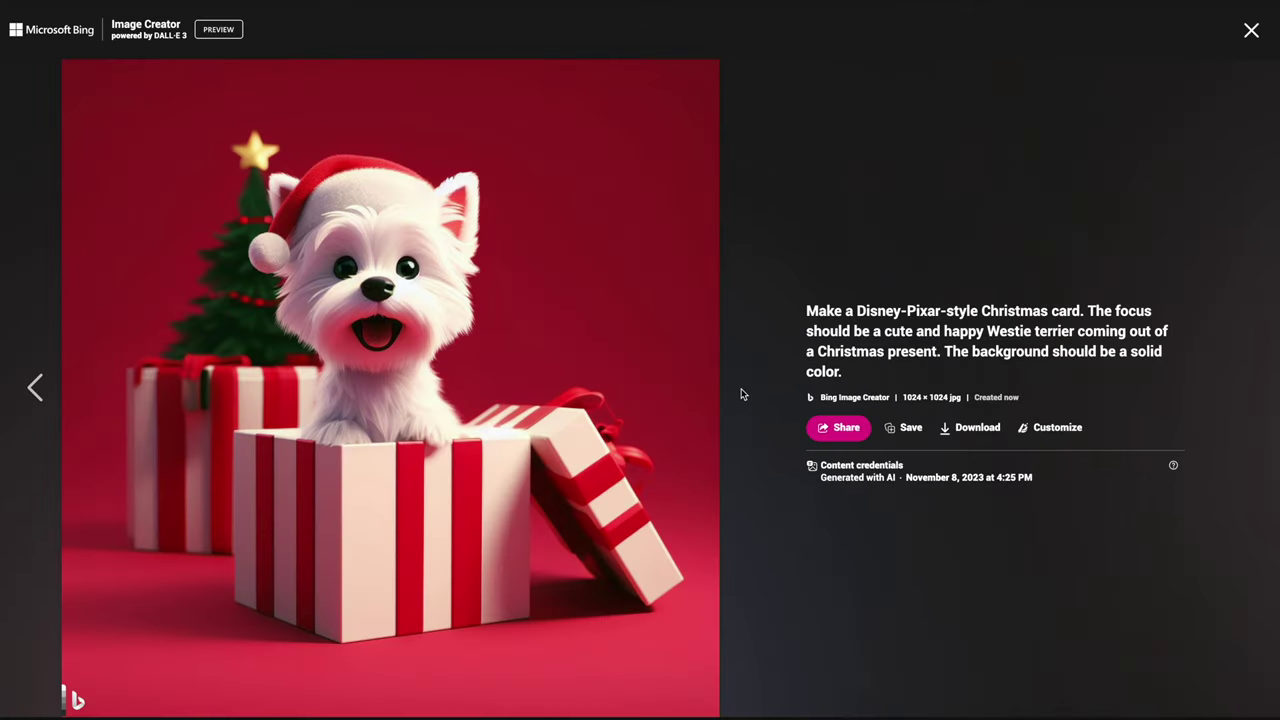
Step: Download the third and first Christmas present images at full size and close the full-size view
left_click(38, 388)
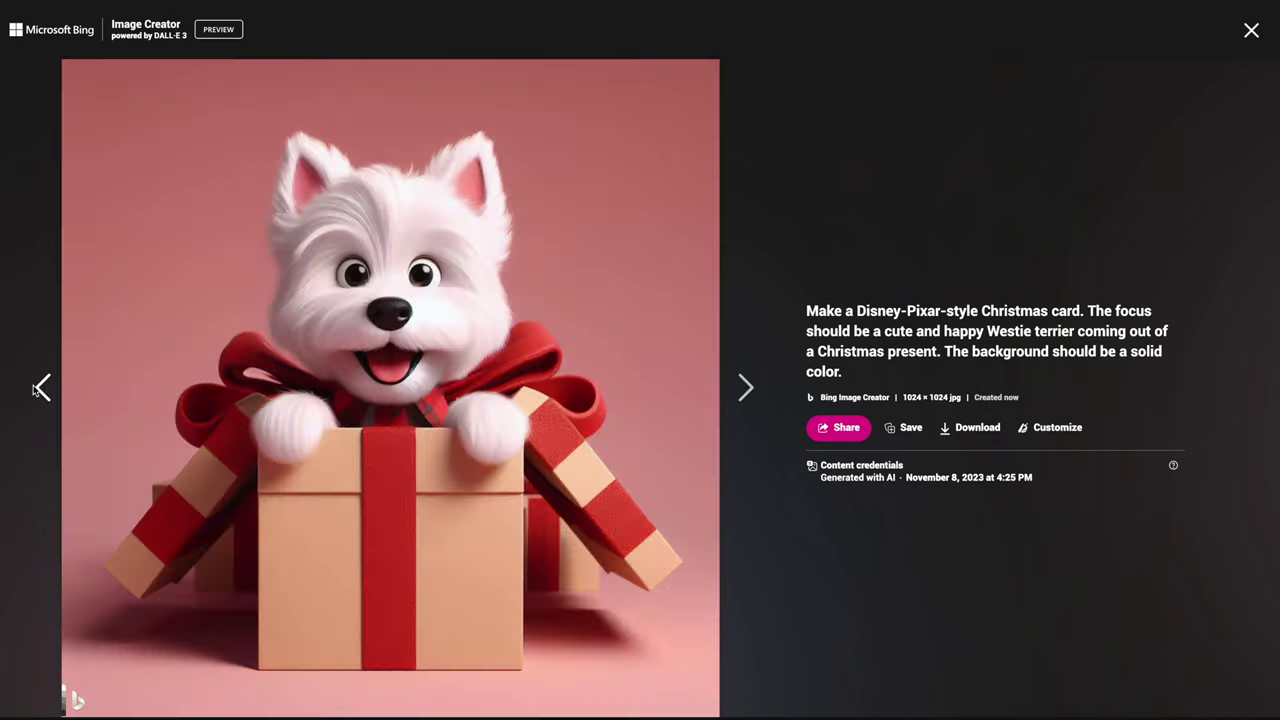
left_click(968, 428)
left_click(36, 388)
left_click(36, 388)
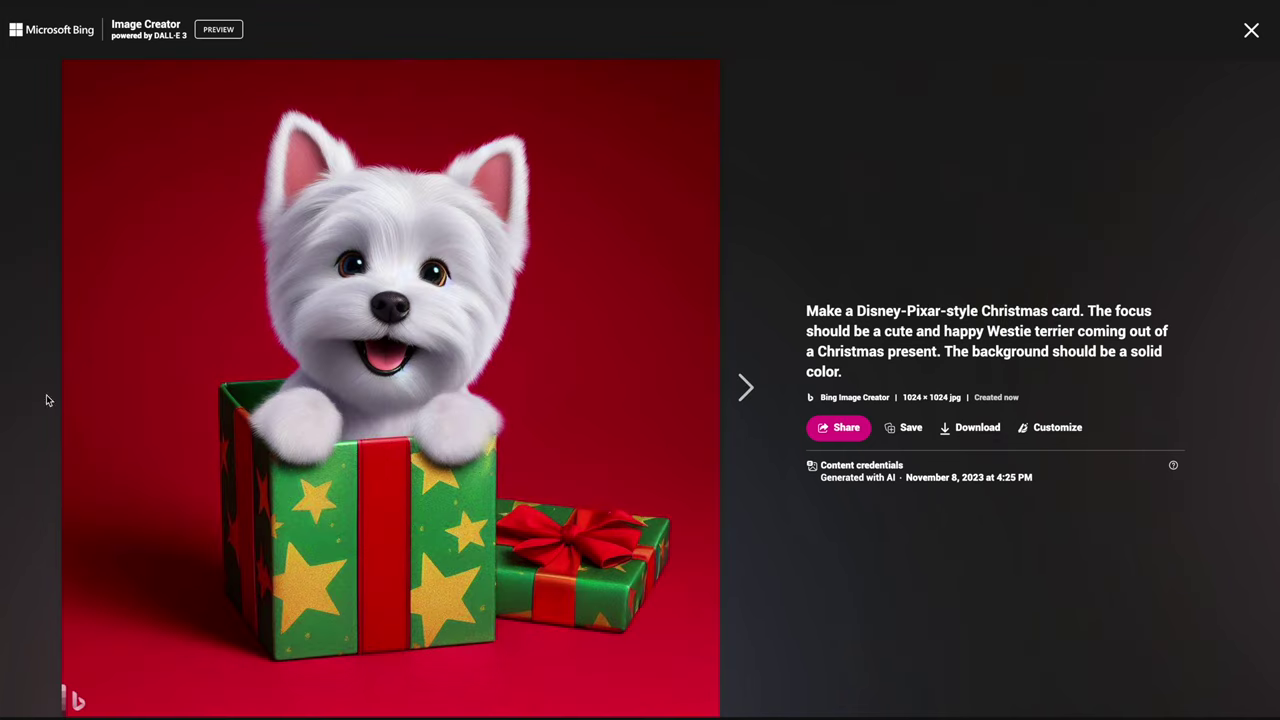
left_click(1000, 428)
left_click(1252, 30)
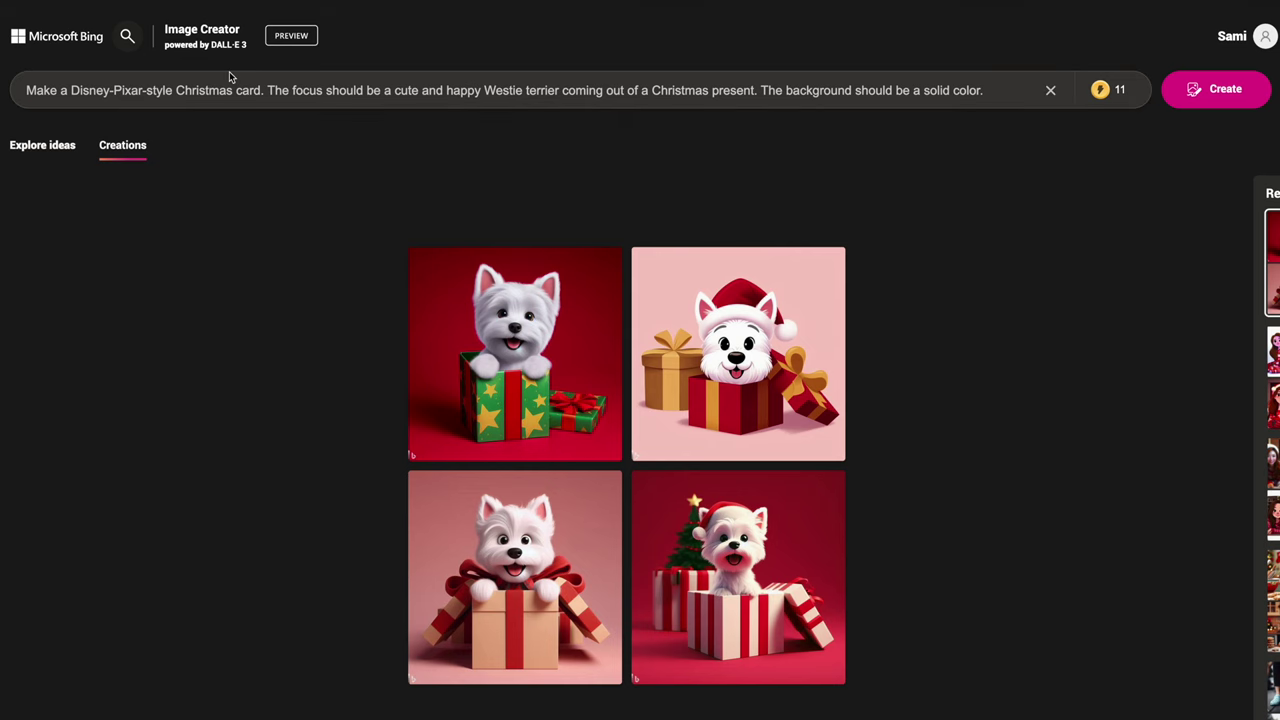
Step: Change the prompt so the Westie terrier is "holding a wrapped Christmas present" and generate the images
left_click(563, 92)
left_click_drag(563, 92, 643, 95)
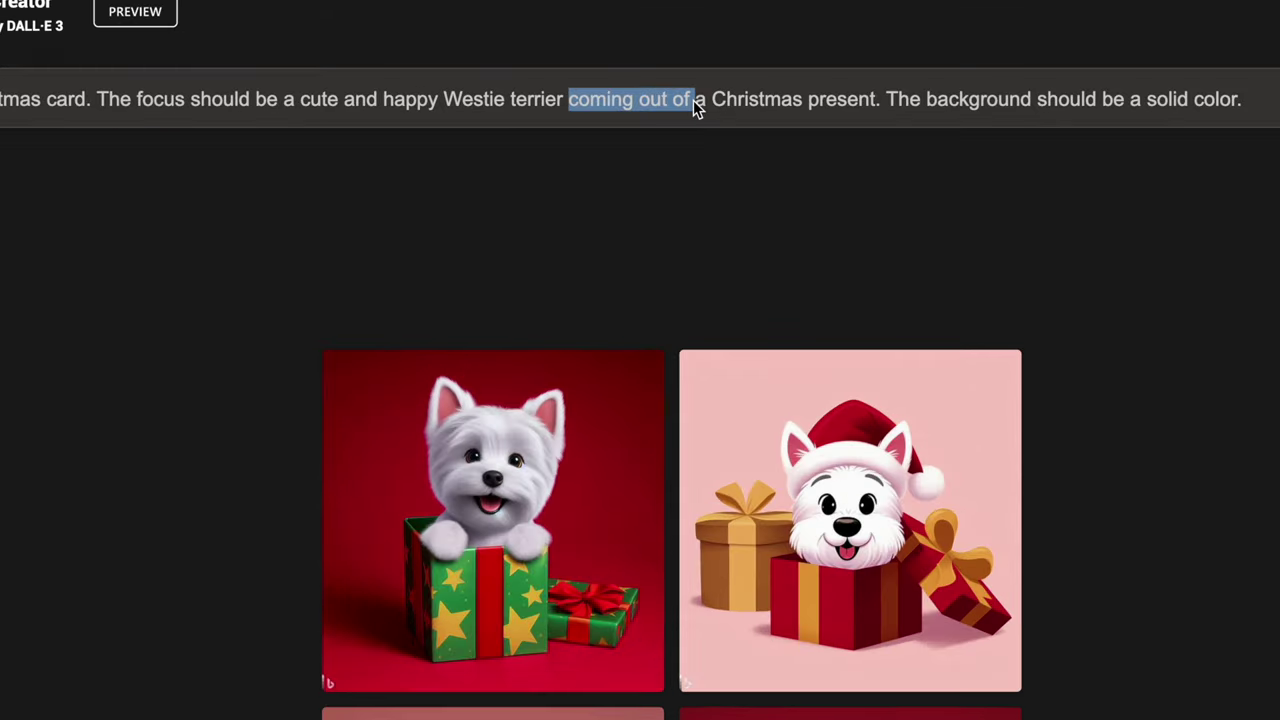
type("holding")
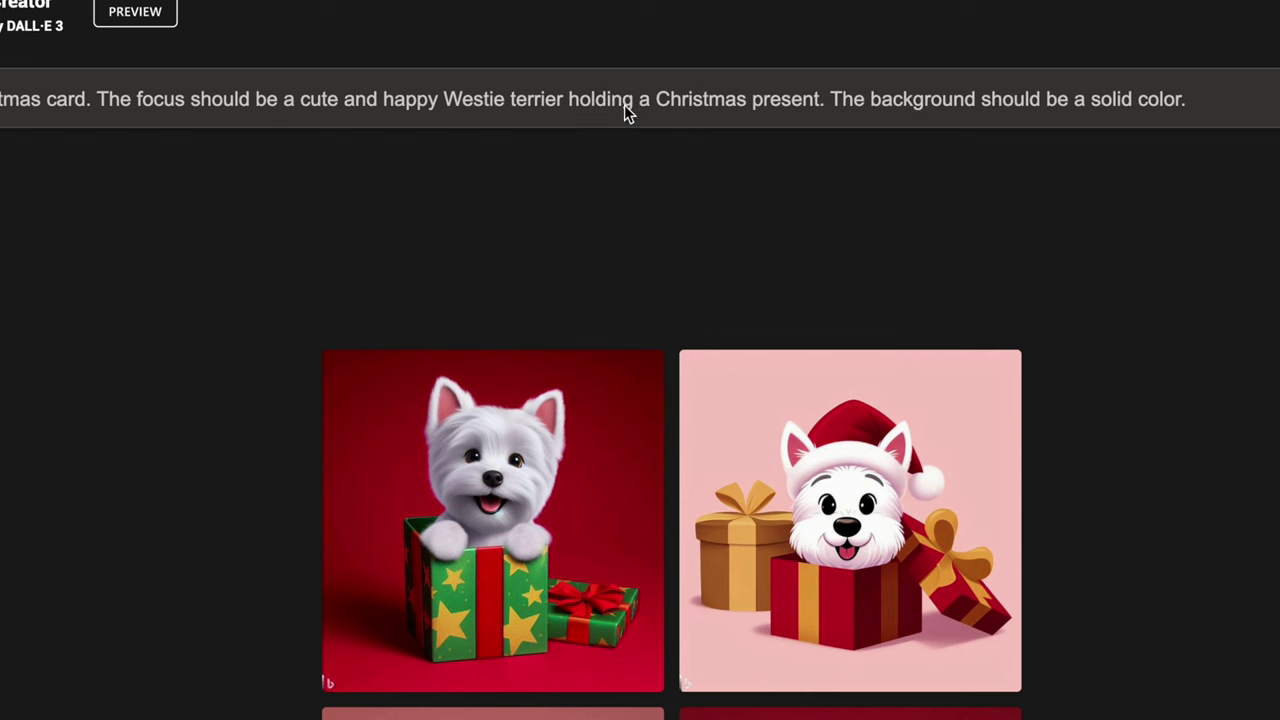
left_click(657, 106)
type("wrapped")
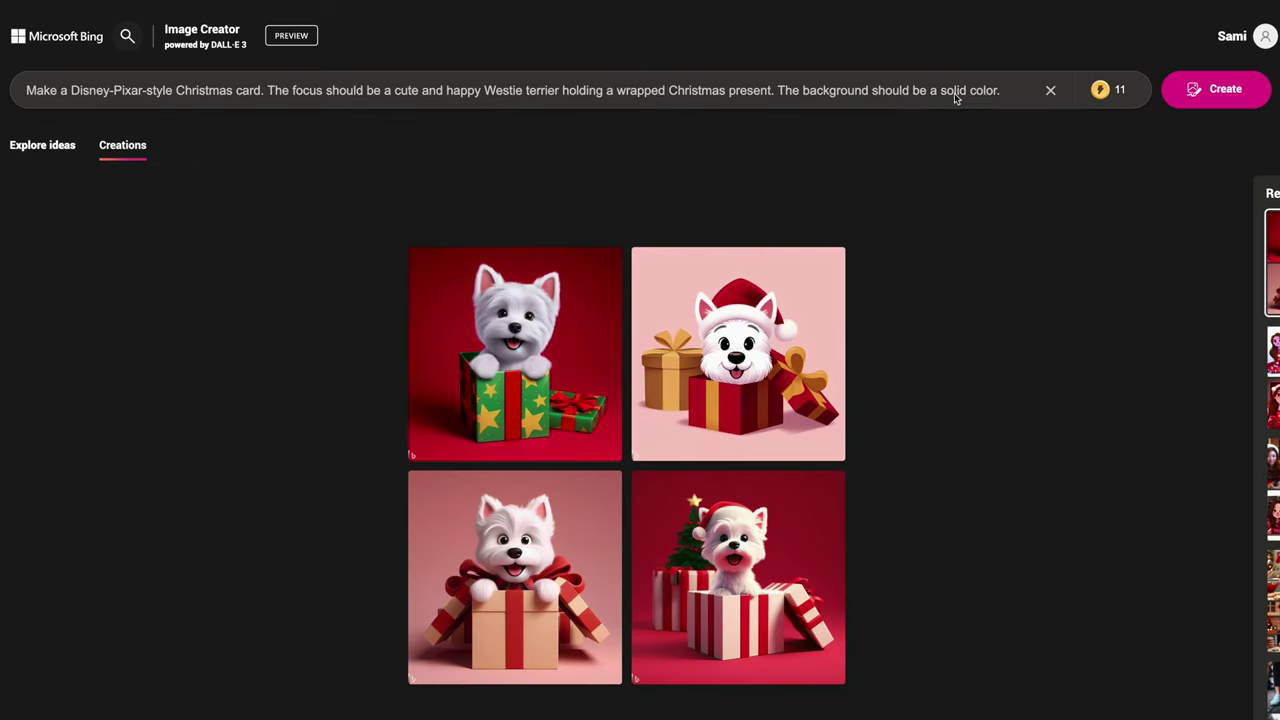
left_click(1216, 89)
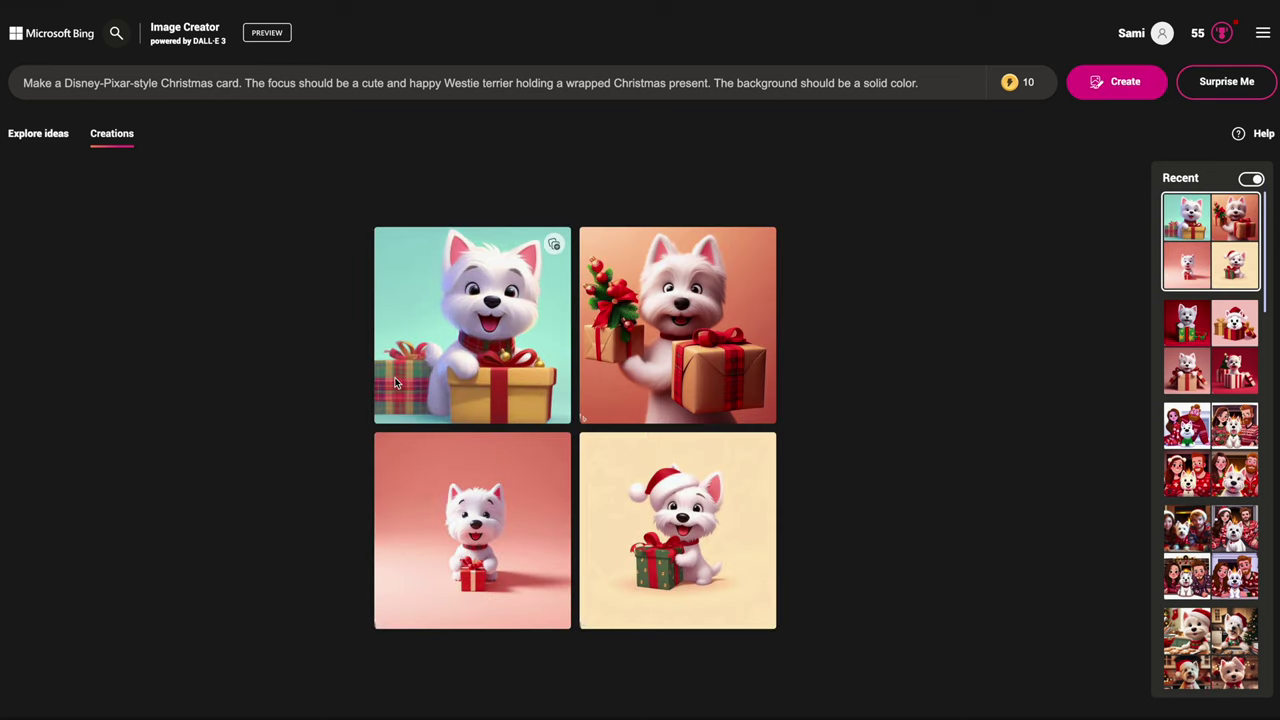
Step: View the four wrapped present results at full size and go back from the last one
left_click(447, 383)
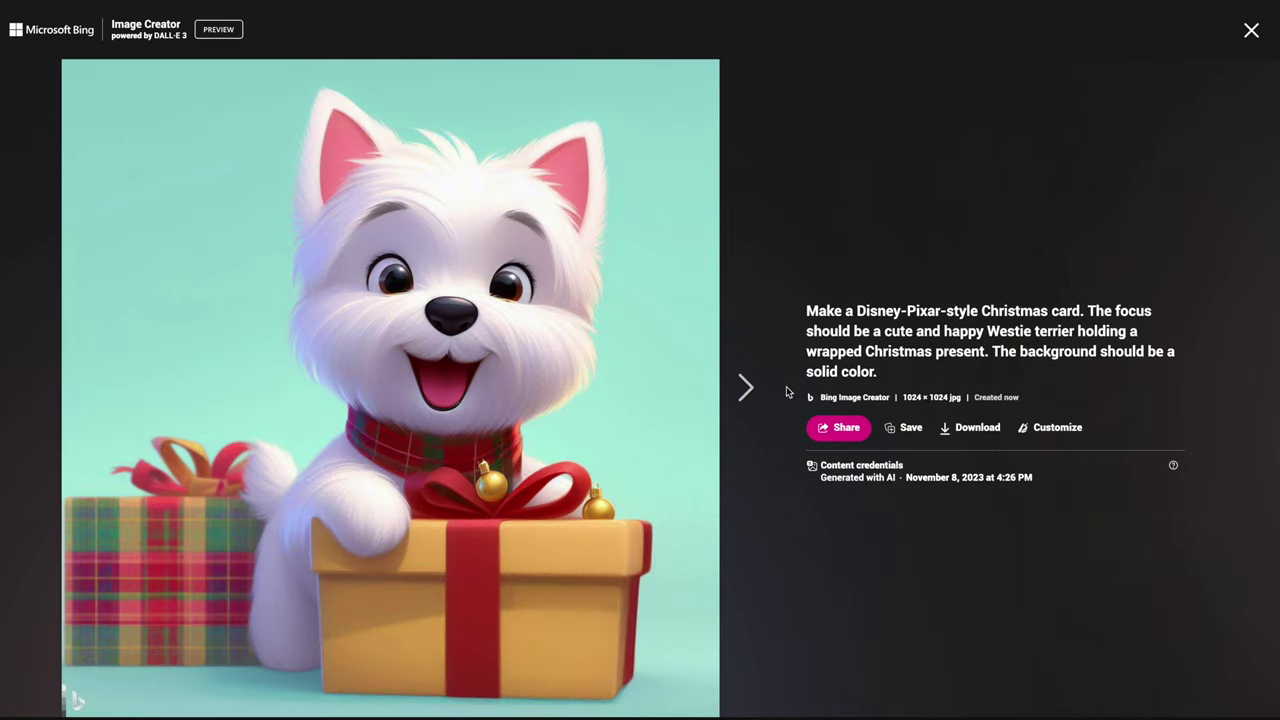
left_click(740, 387)
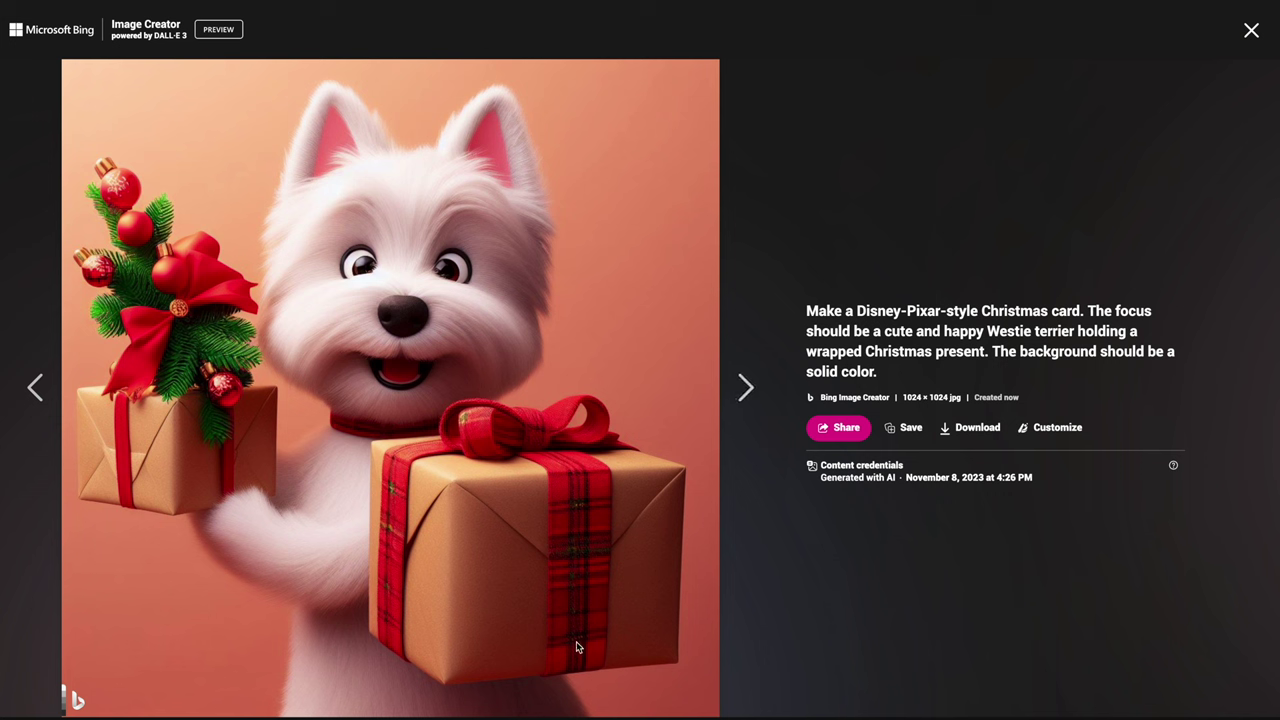
left_click(739, 398)
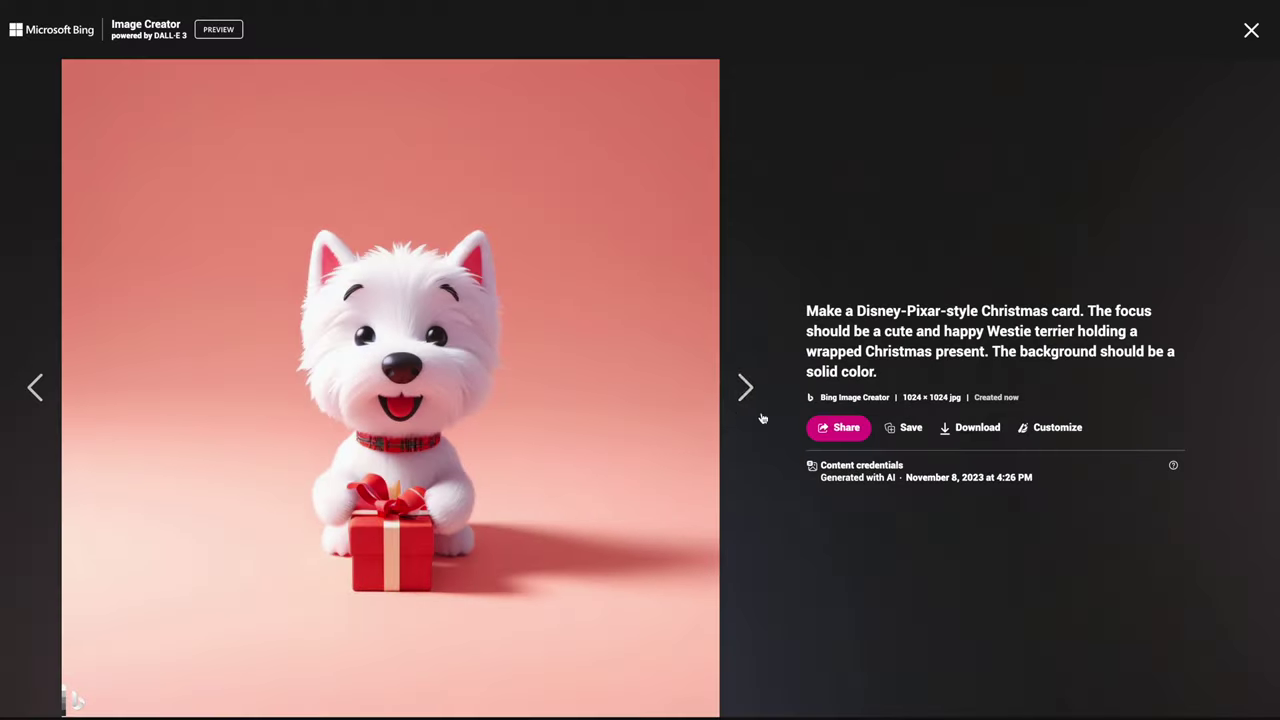
left_click(745, 388)
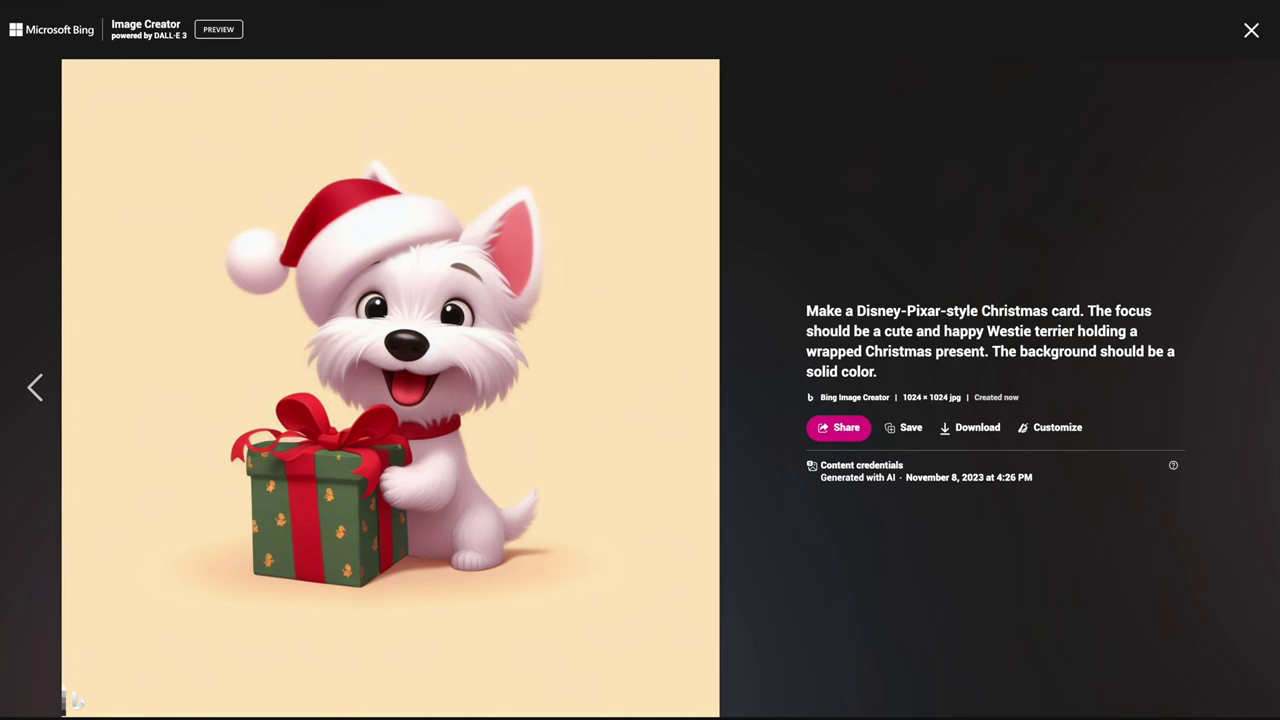
left_click(40, 388)
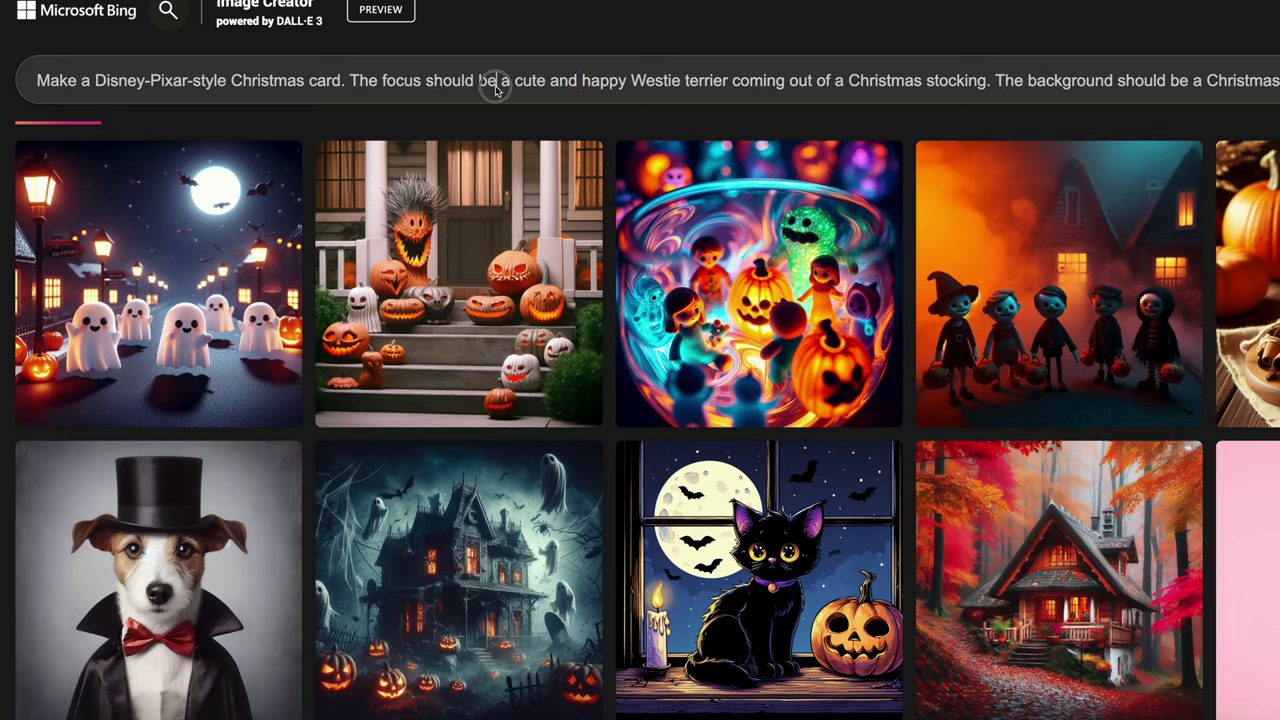
Step: Reword the Christmas stocking prompt's opening to "Make a Disney-Pixar-style image of a cute and happy Westie terrier"
left_click_drag(495, 86, 309, 86)
type("imag")
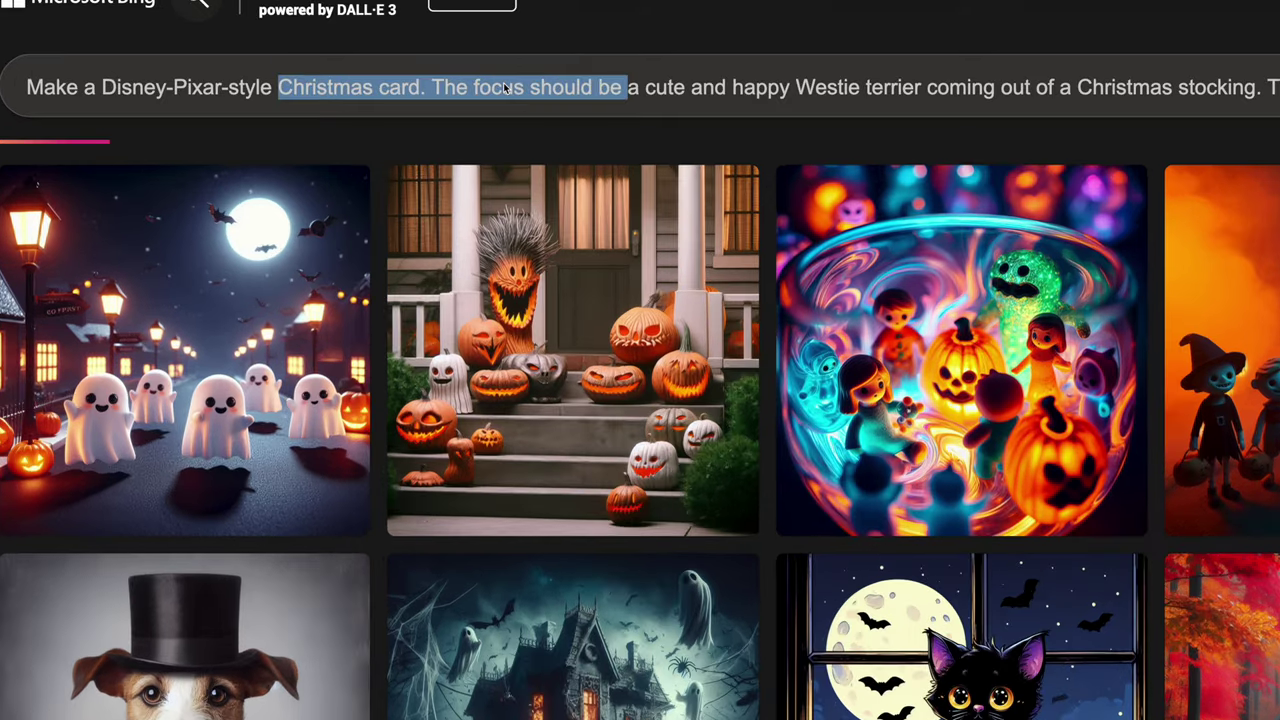
type("image of")
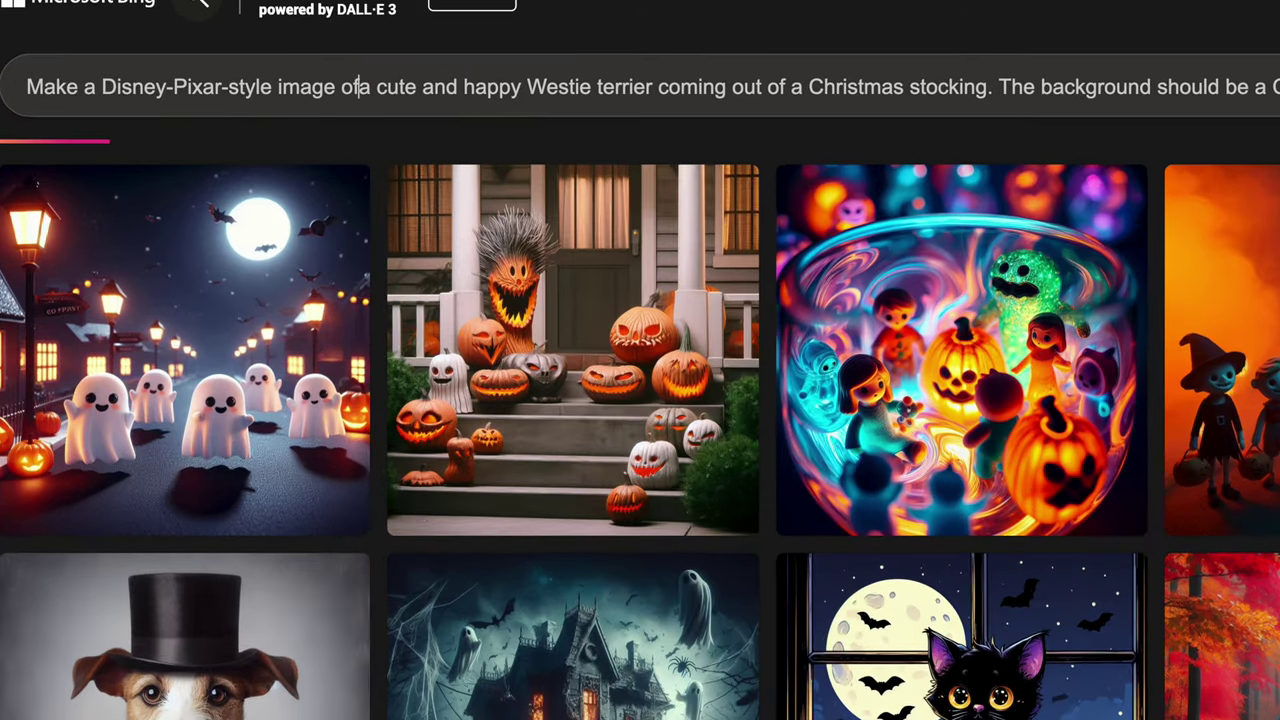
Step: Replace the stocking description with "driving a red convertible car carrying a Christmas tree on top"
left_click_drag(658, 86, 991, 86)
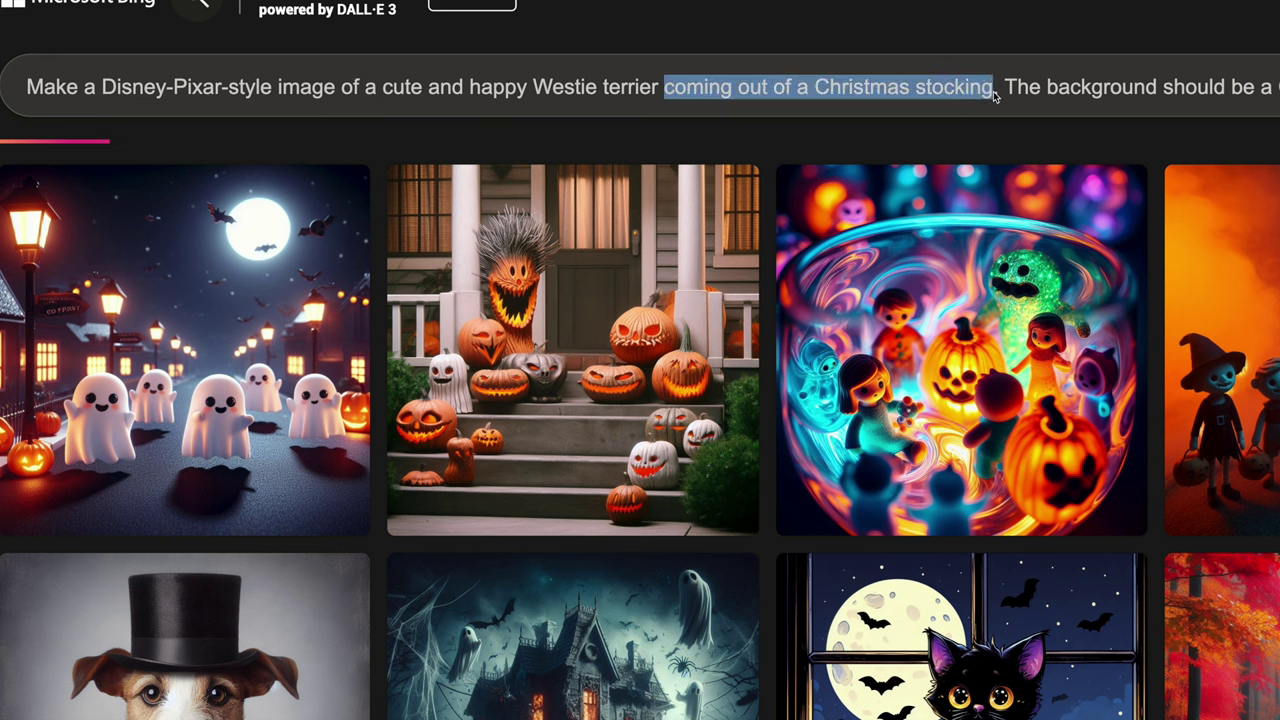
type("driving a red convertible car ")
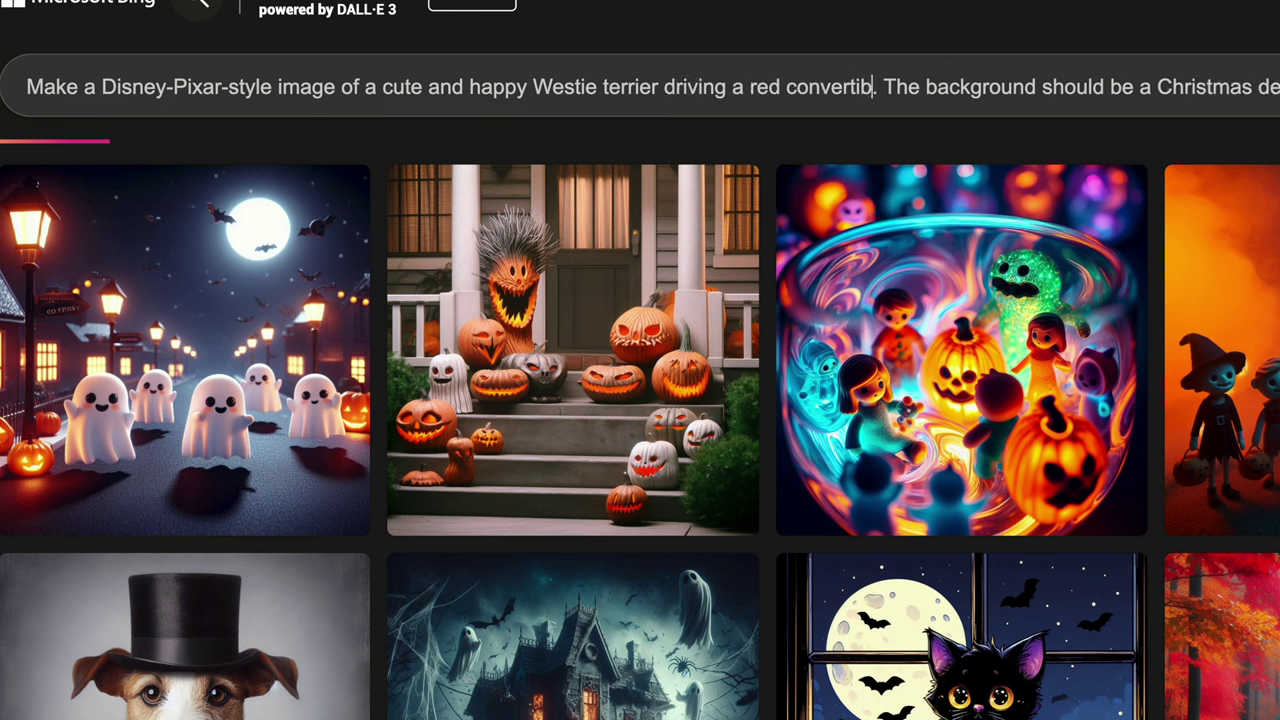
type("carrying a Christmas ")
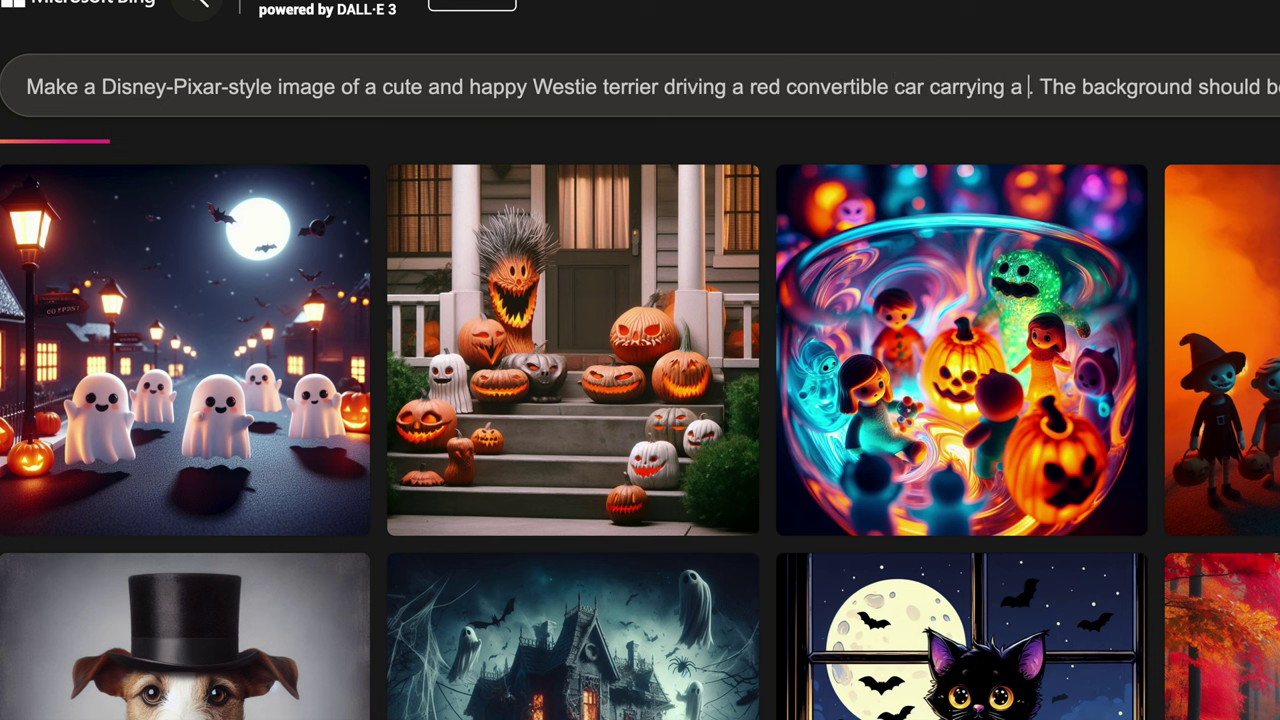
type("tree on tip")
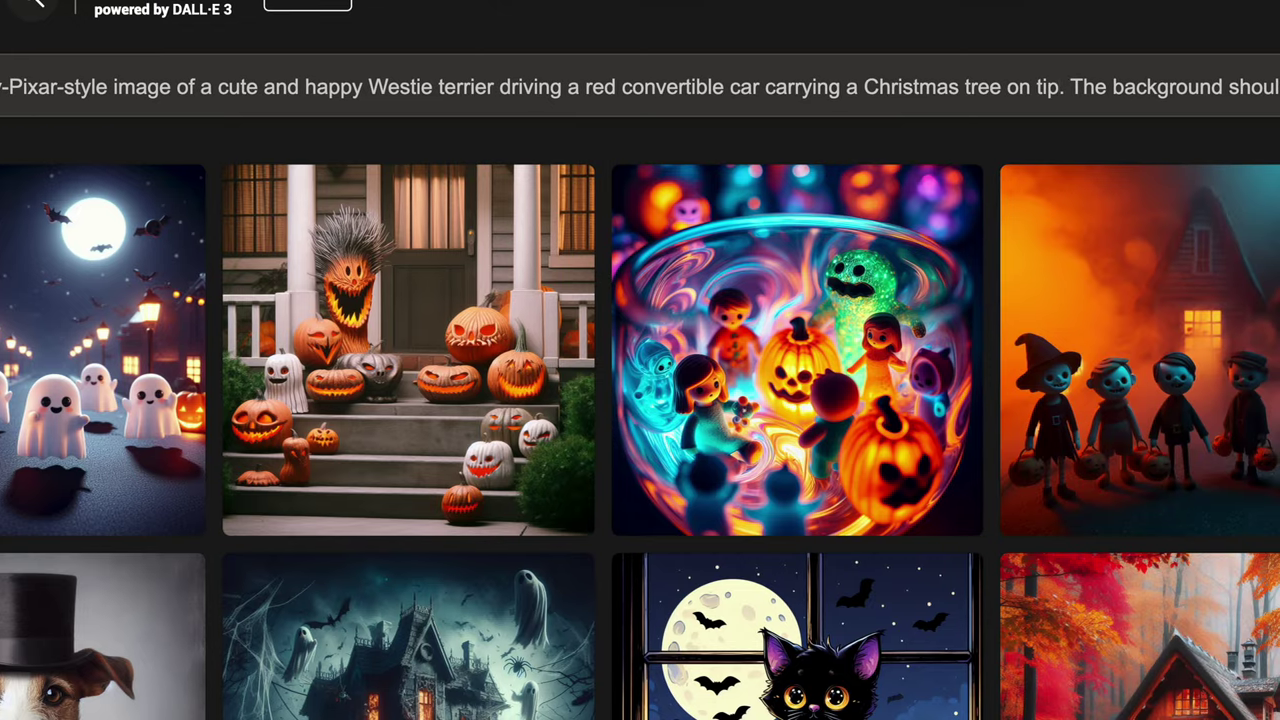
key("BackSpace")
key("BackSpace")
type("op")
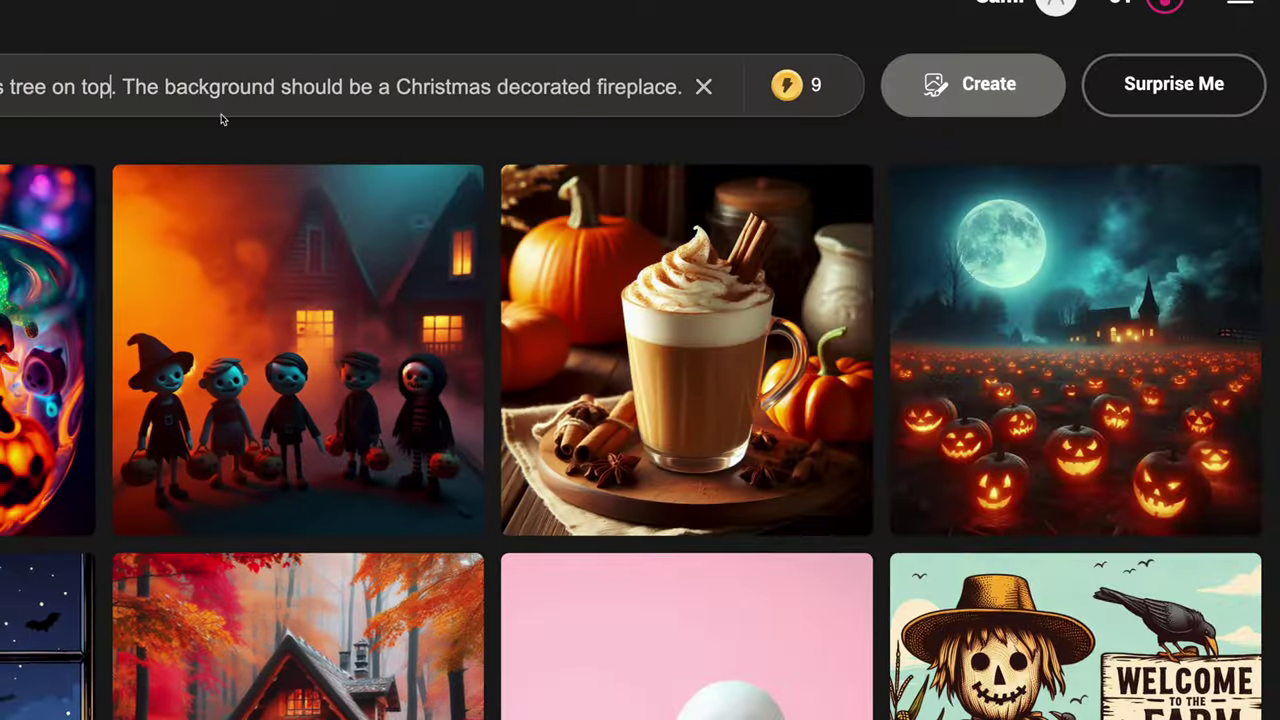
Step: Change the prompt's background description to "winter setting." and generate the images
left_click(497, 87)
key("shift+End")
key("BackSpace")
key("ctrl+BackSpace")
type("winter setting.")
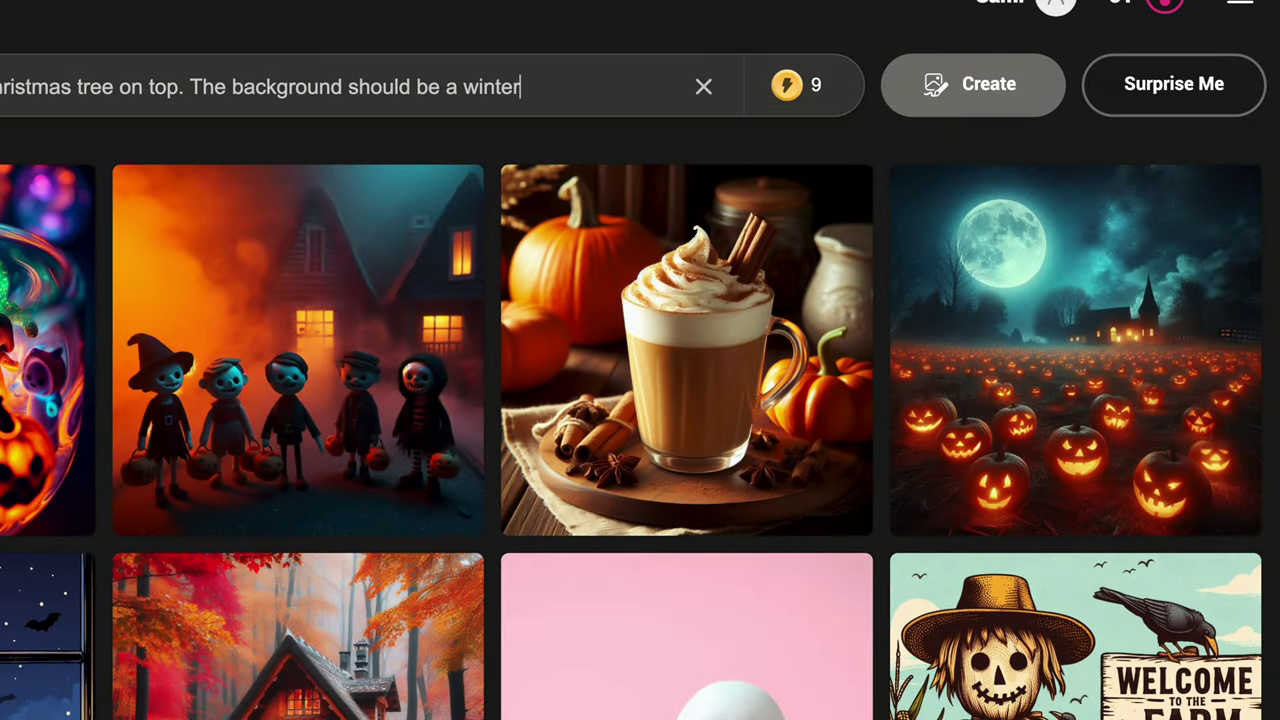
left_click(968, 100)
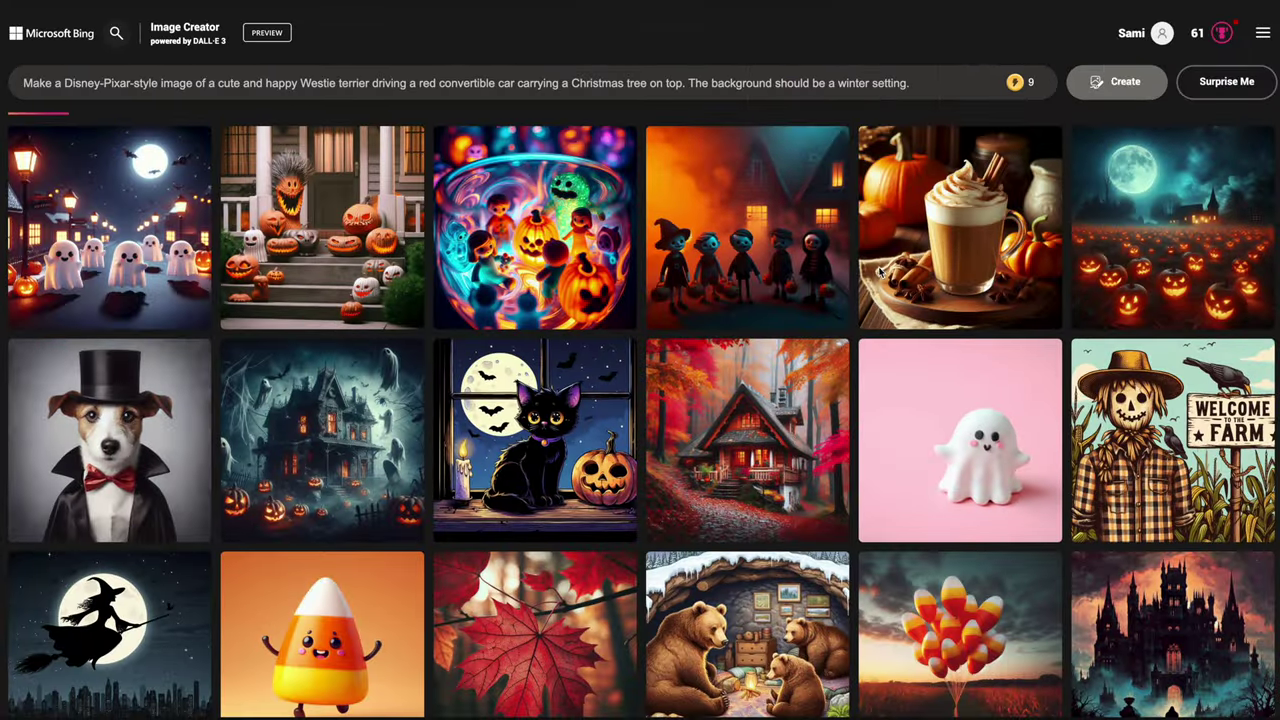
Step: View the four red convertible results at full size and close the full-size view
left_click(309, 443)
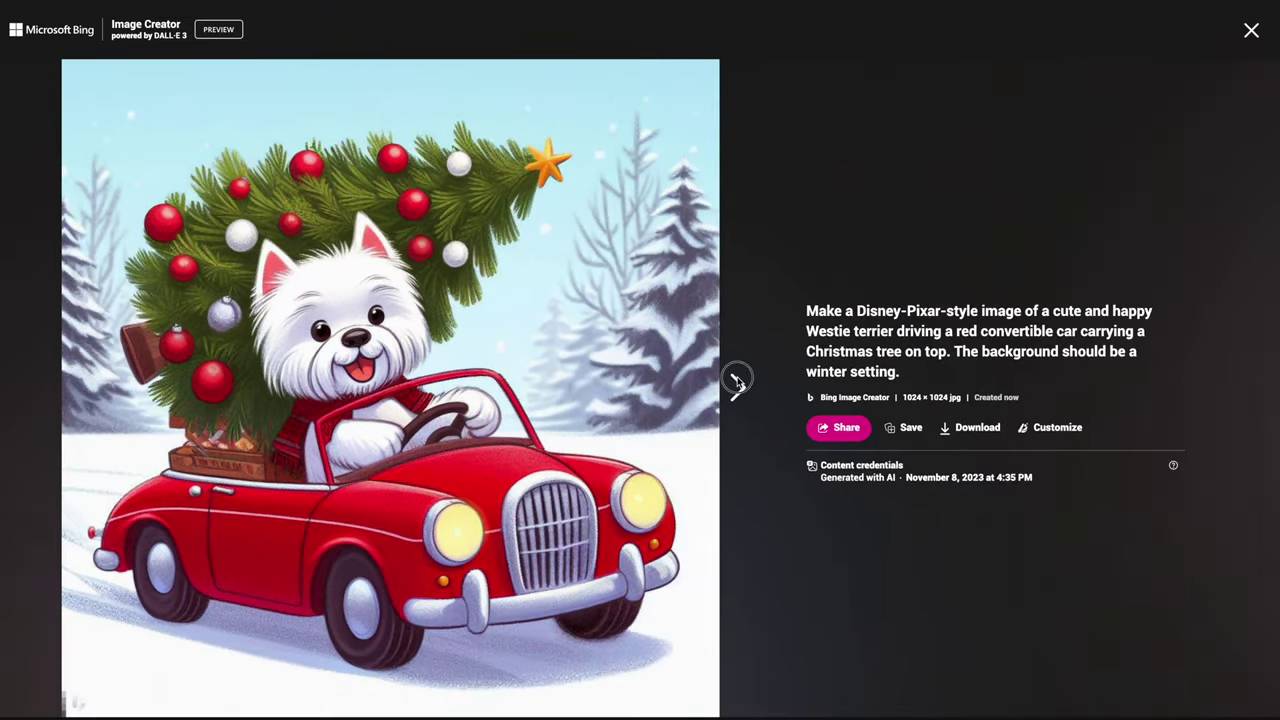
left_click(884, 371)
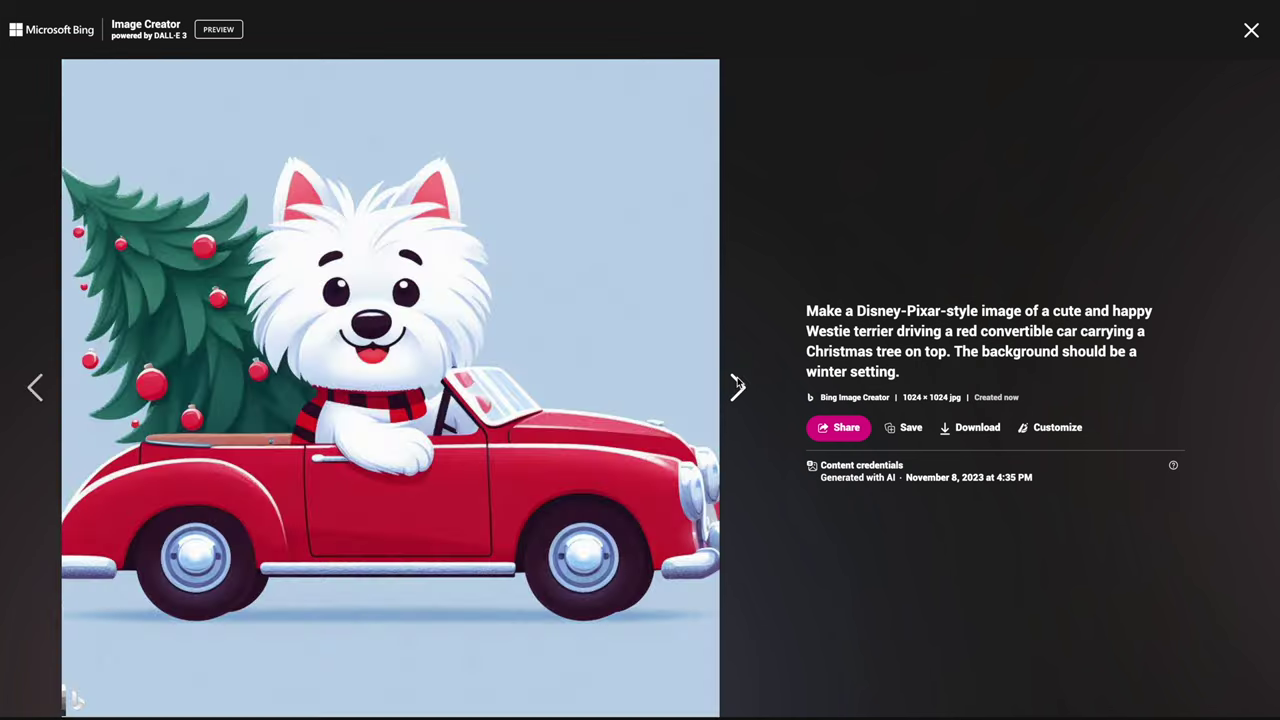
left_click(737, 385)
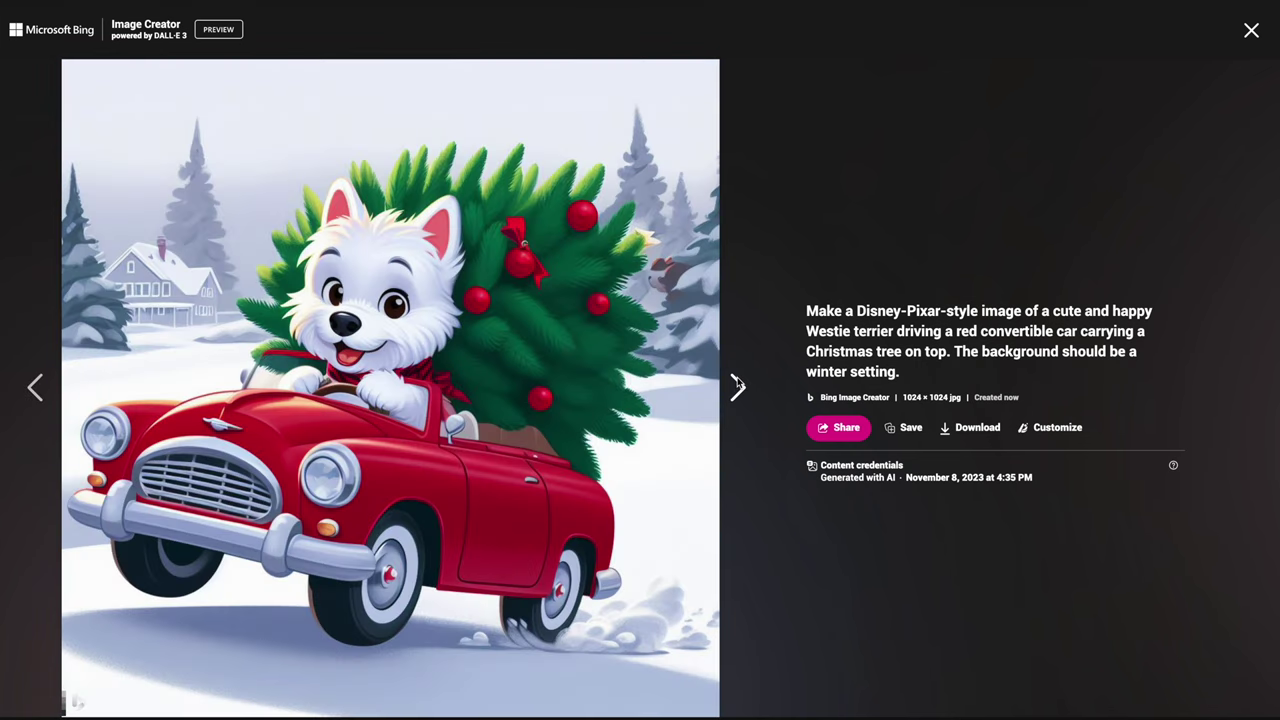
left_click(737, 385)
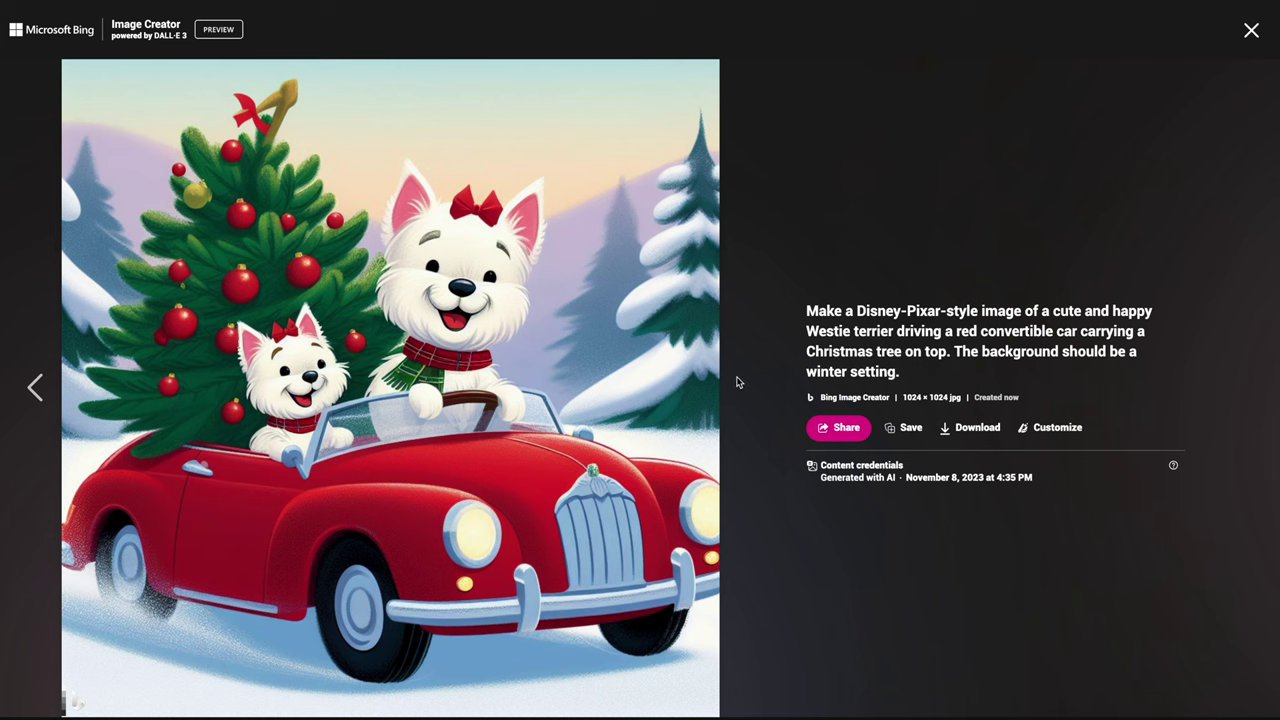
left_click(1252, 28)
Step: Append "The style should be Disney-Pixar inspired." to the red convertible prompt and change the background description to "solid color"
left_click(79, 76)
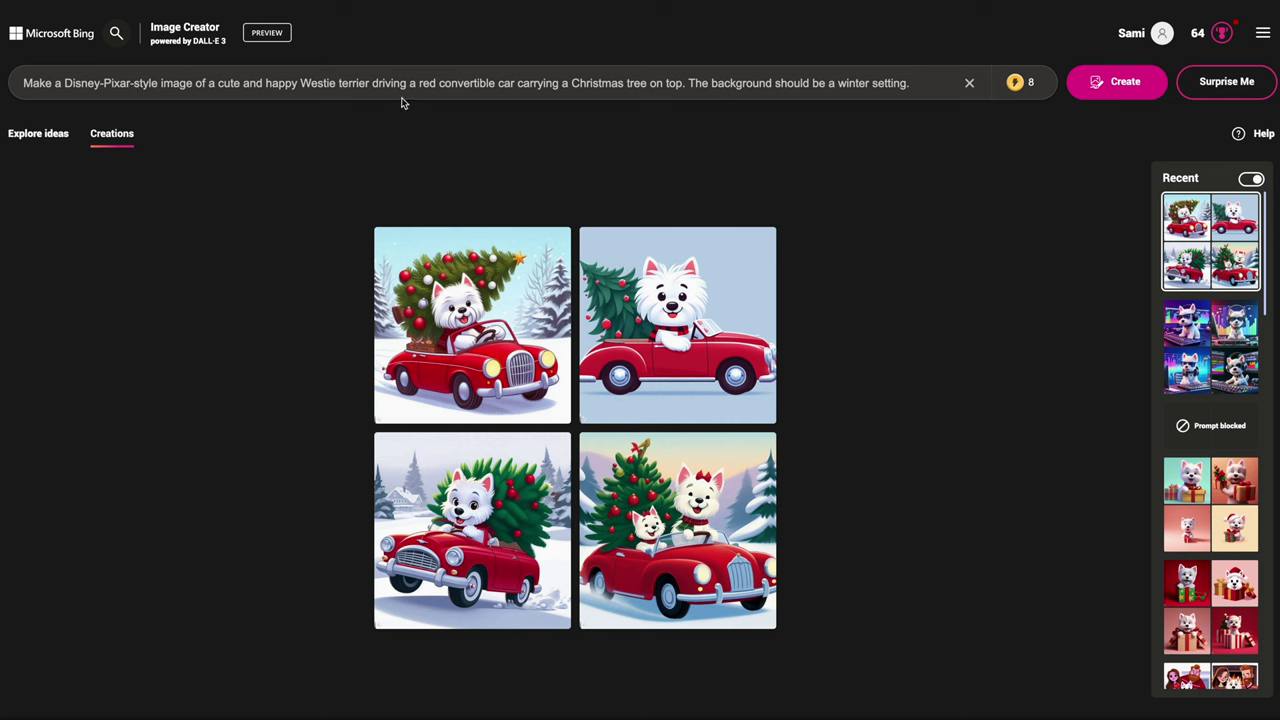
triple_click(80, 83)
left_click(58, 84)
left_click_drag(66, 86, 159, 87)
key("ctrl+c")
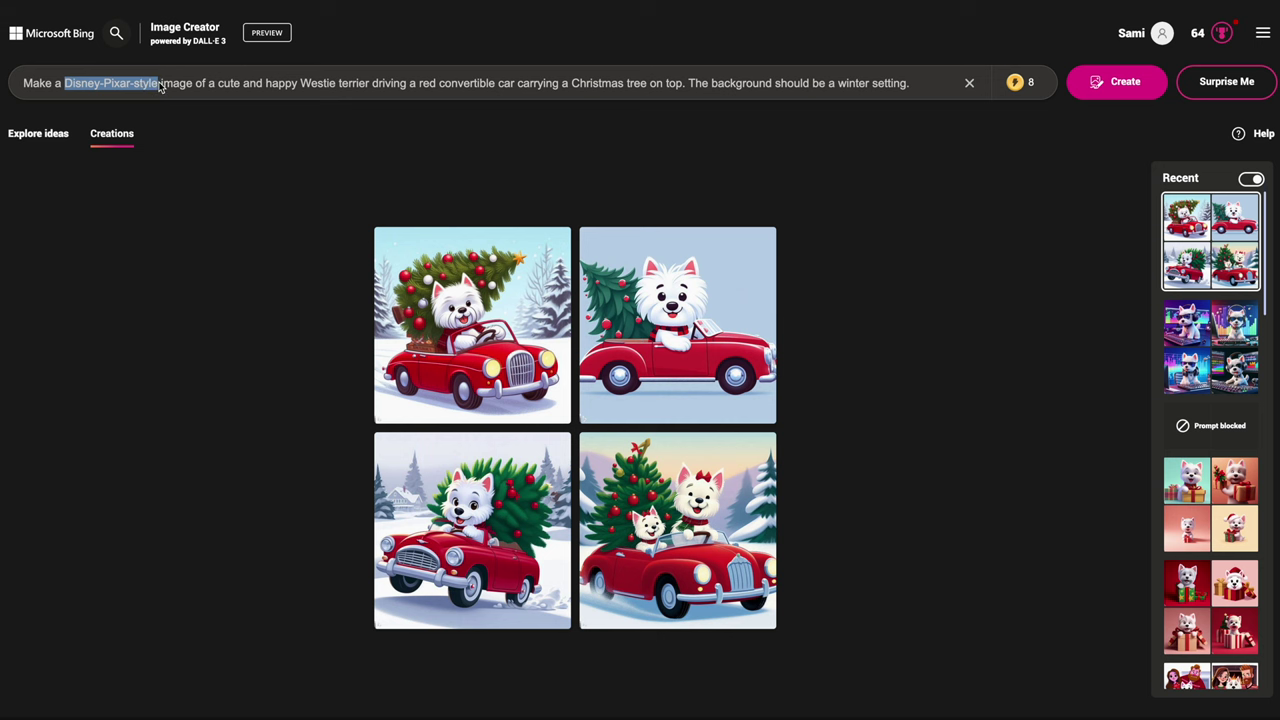
left_click(165, 86)
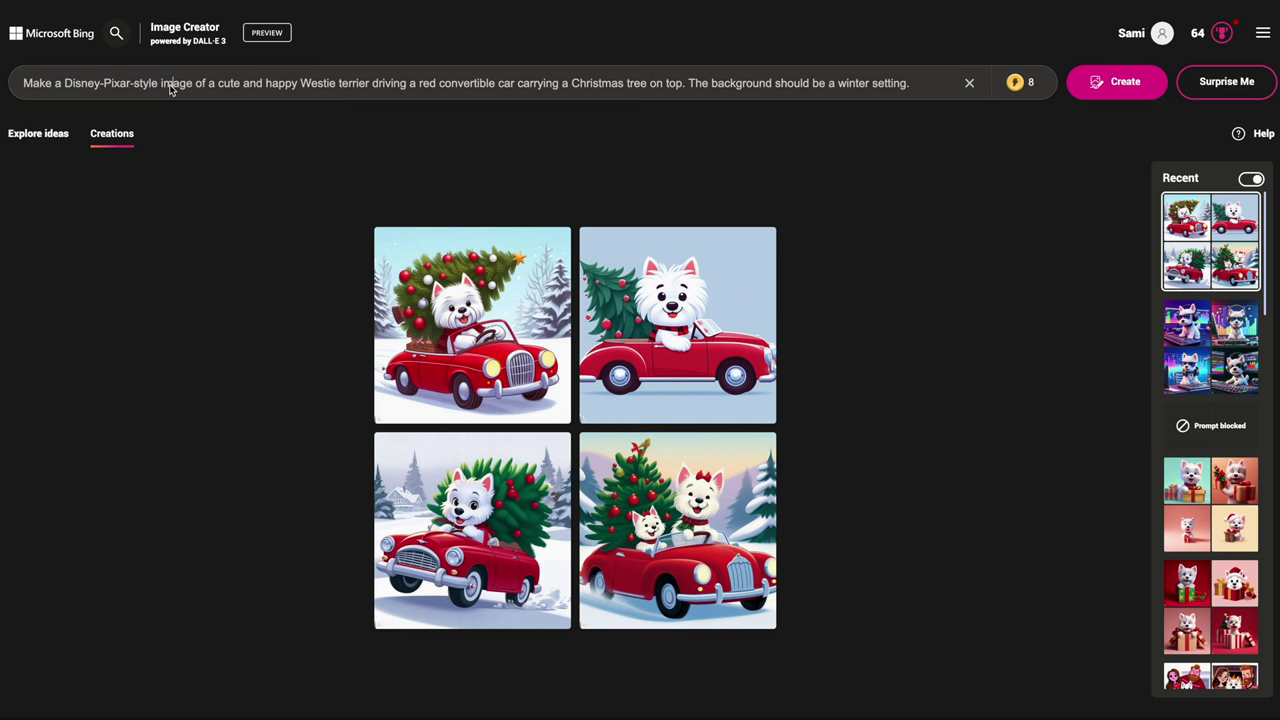
left_click(930, 83)
key("ctrl+v")
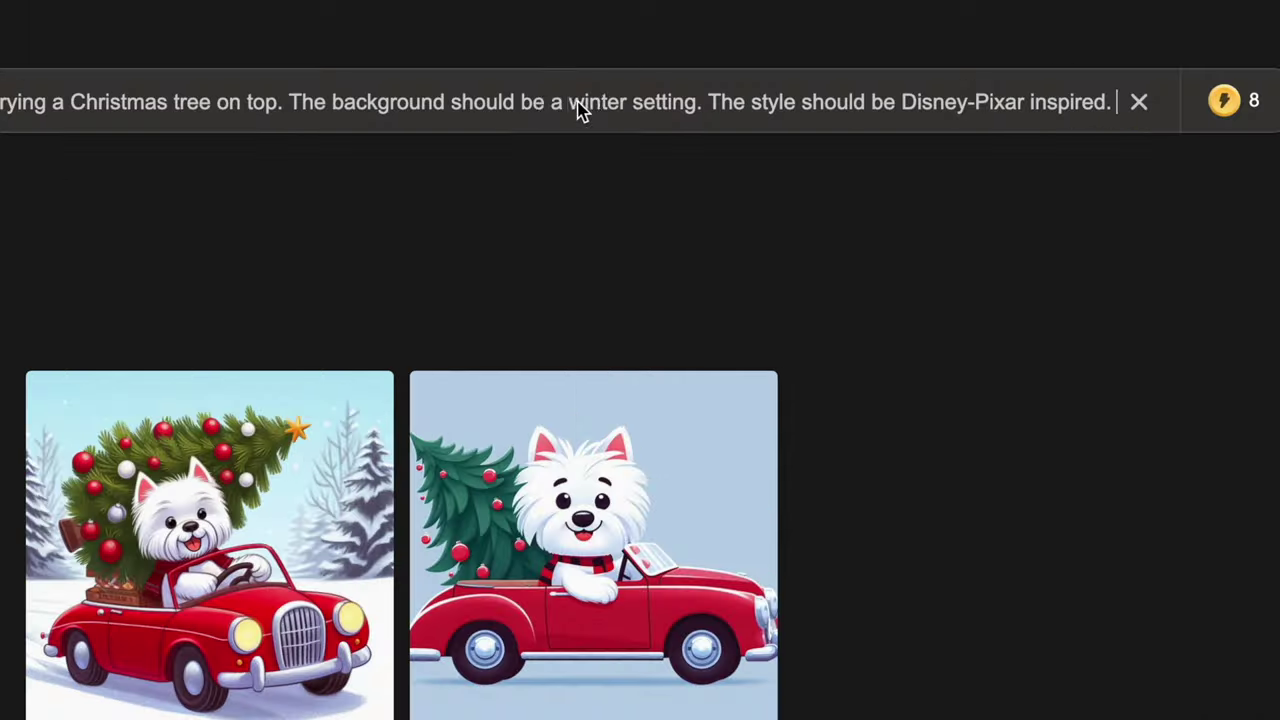
left_click_drag(667, 87, 732, 89)
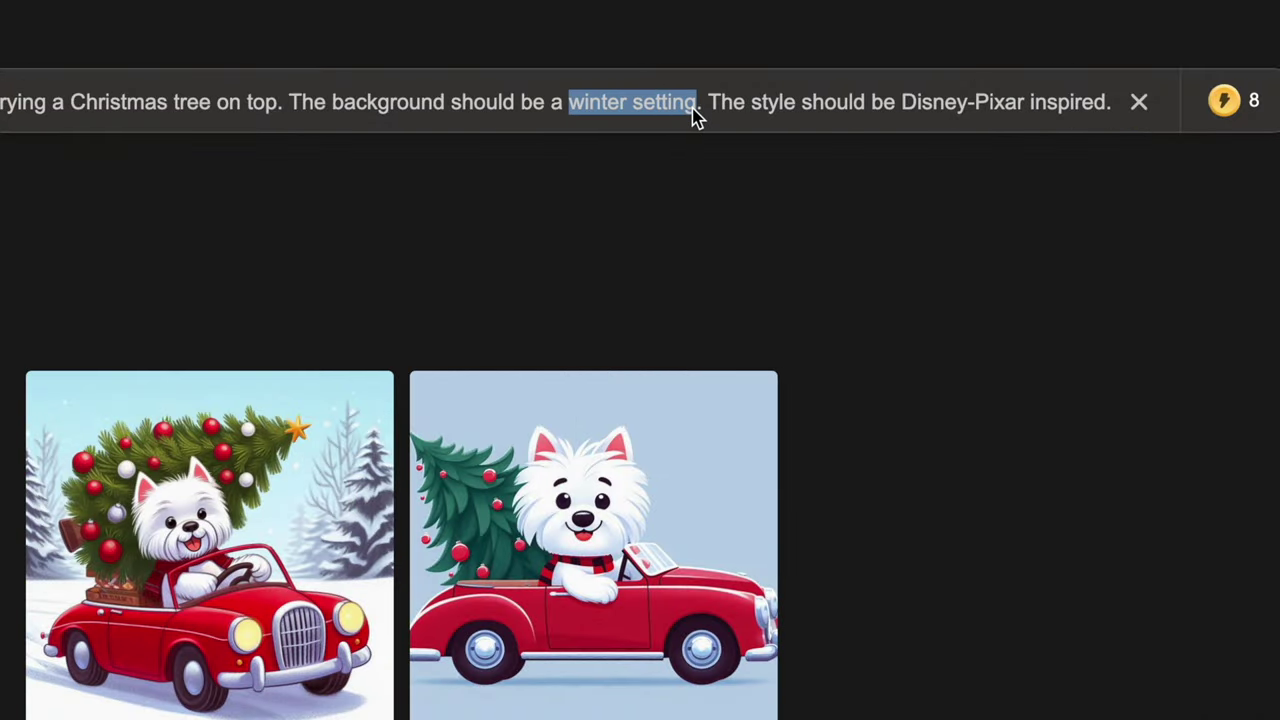
type("solid color")
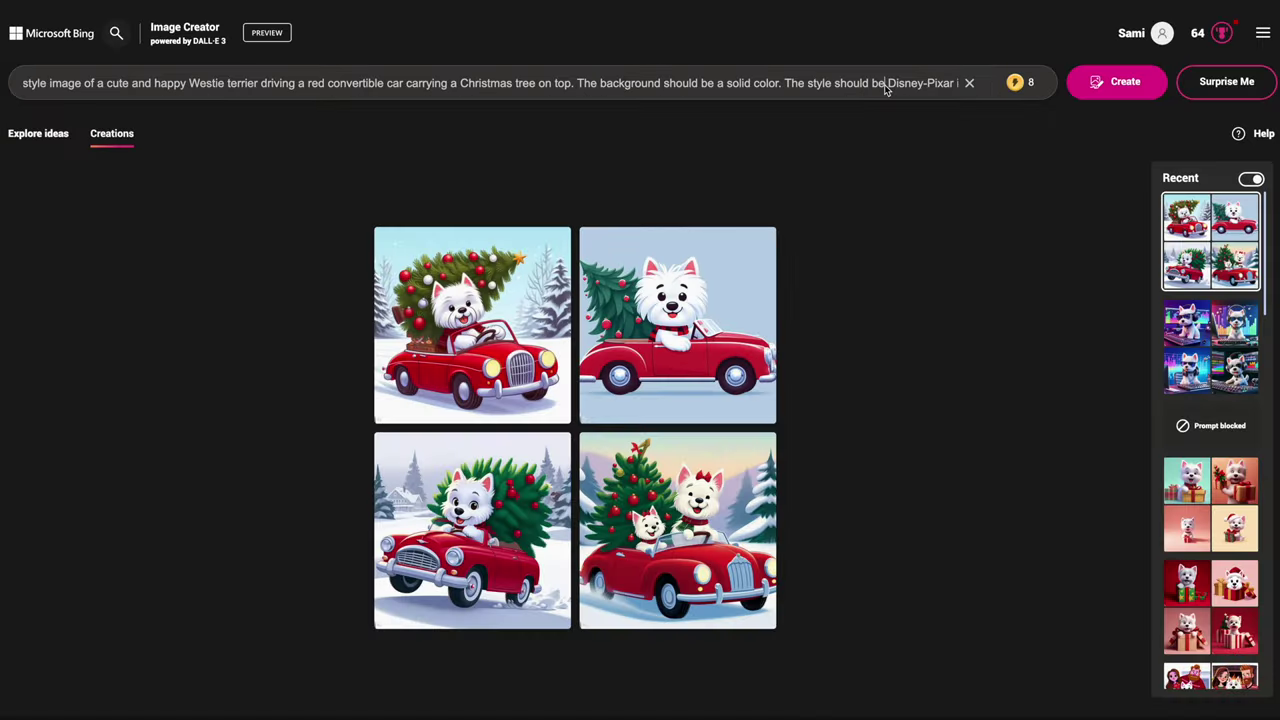
Step: Generate the red convertible images with the solid color background, view the four results at full size and close the full-size view
triple_click(991, 102)
left_click(1120, 84)
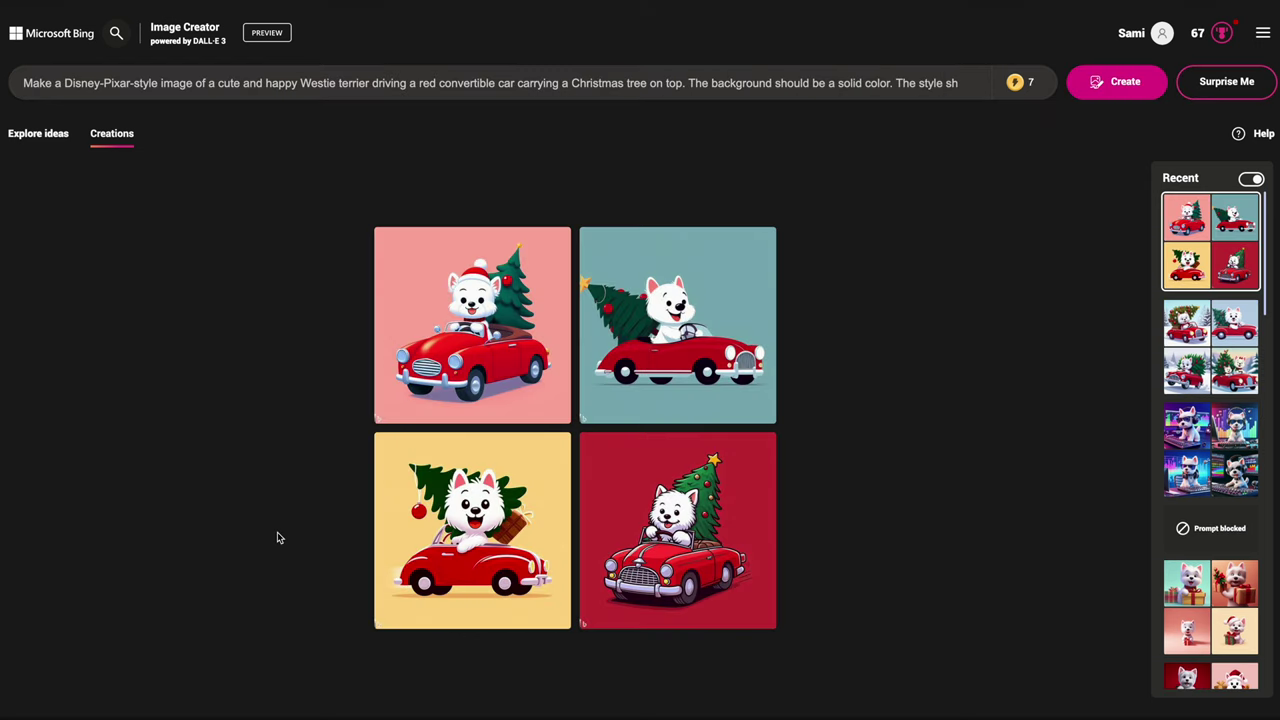
left_click(487, 379)
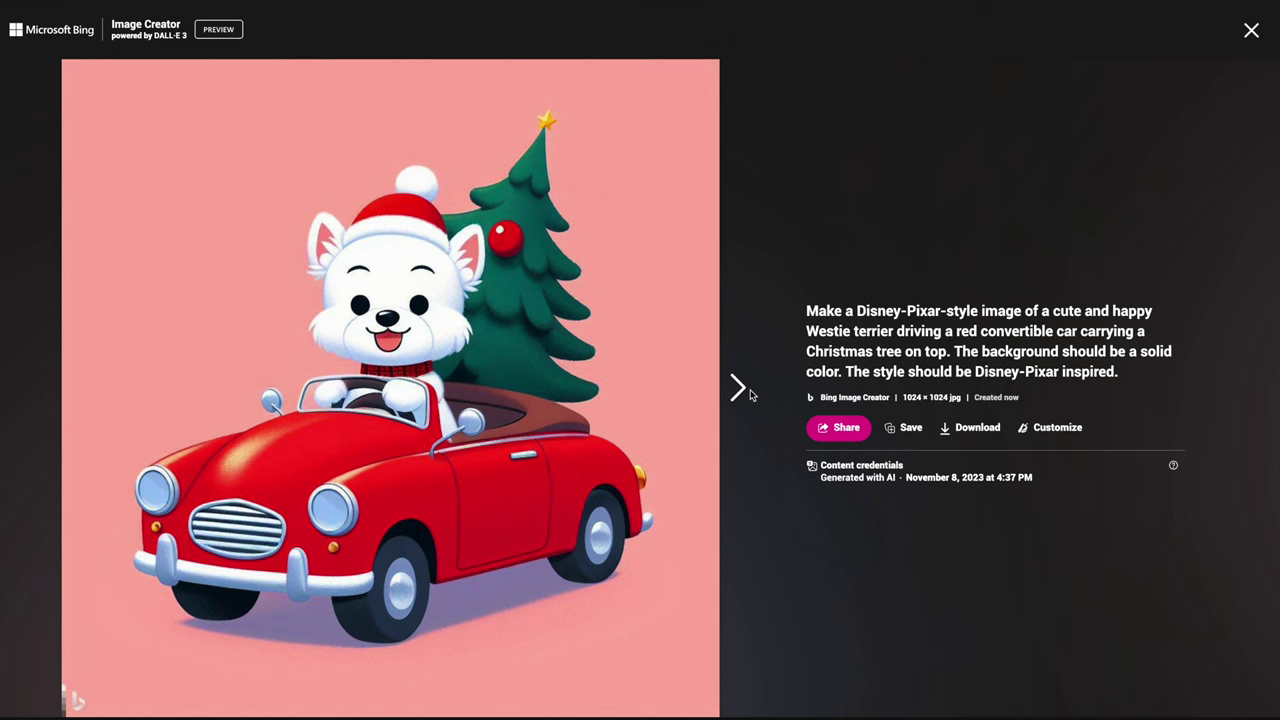
left_click(738, 388)
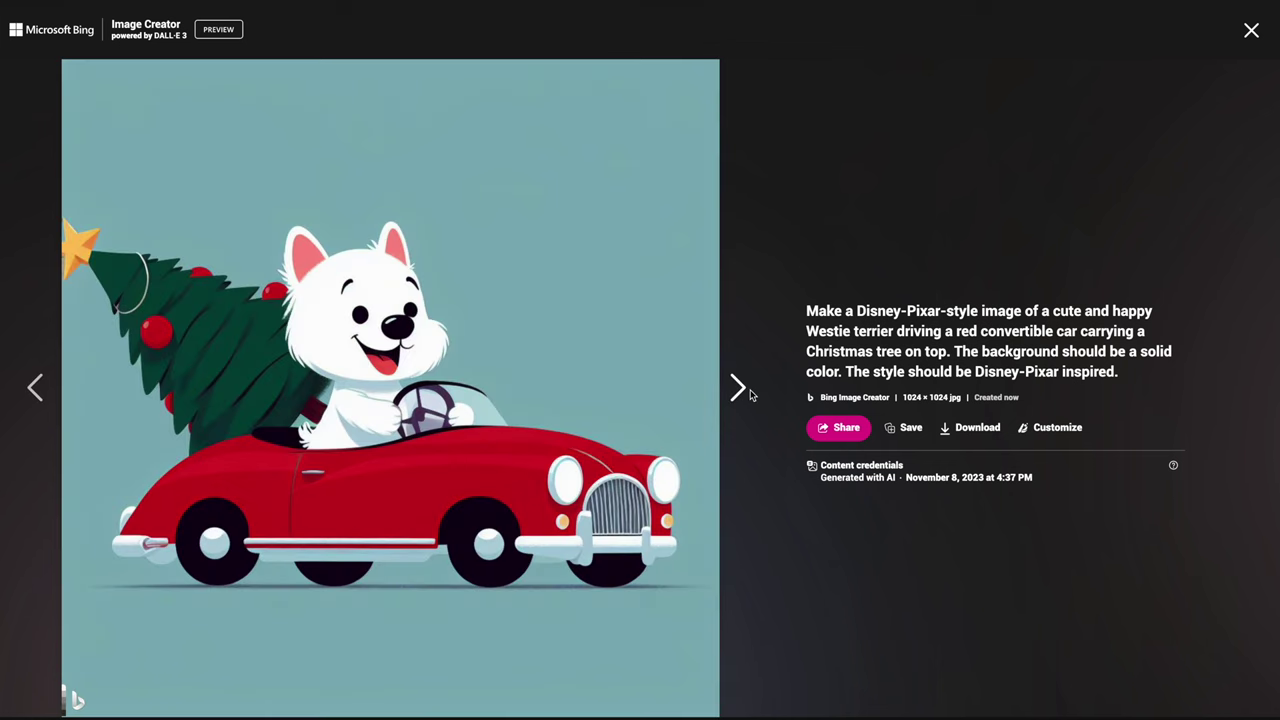
left_click(738, 388)
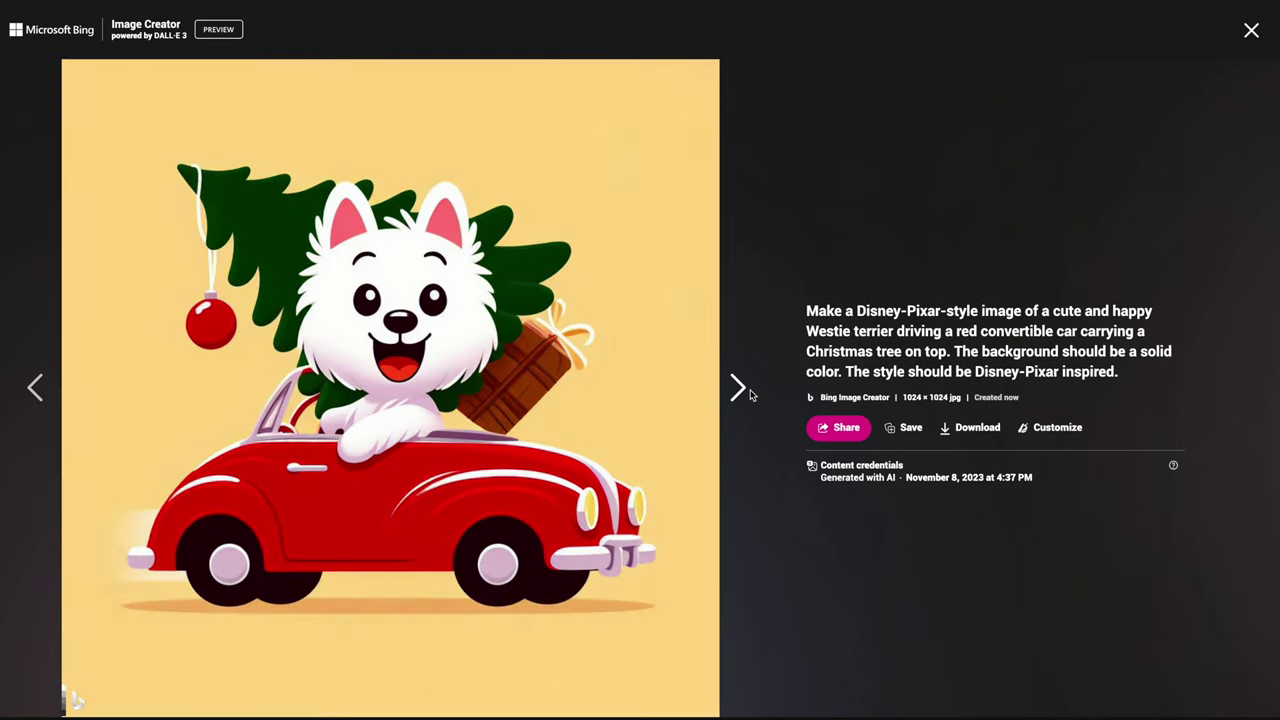
left_click(750, 395)
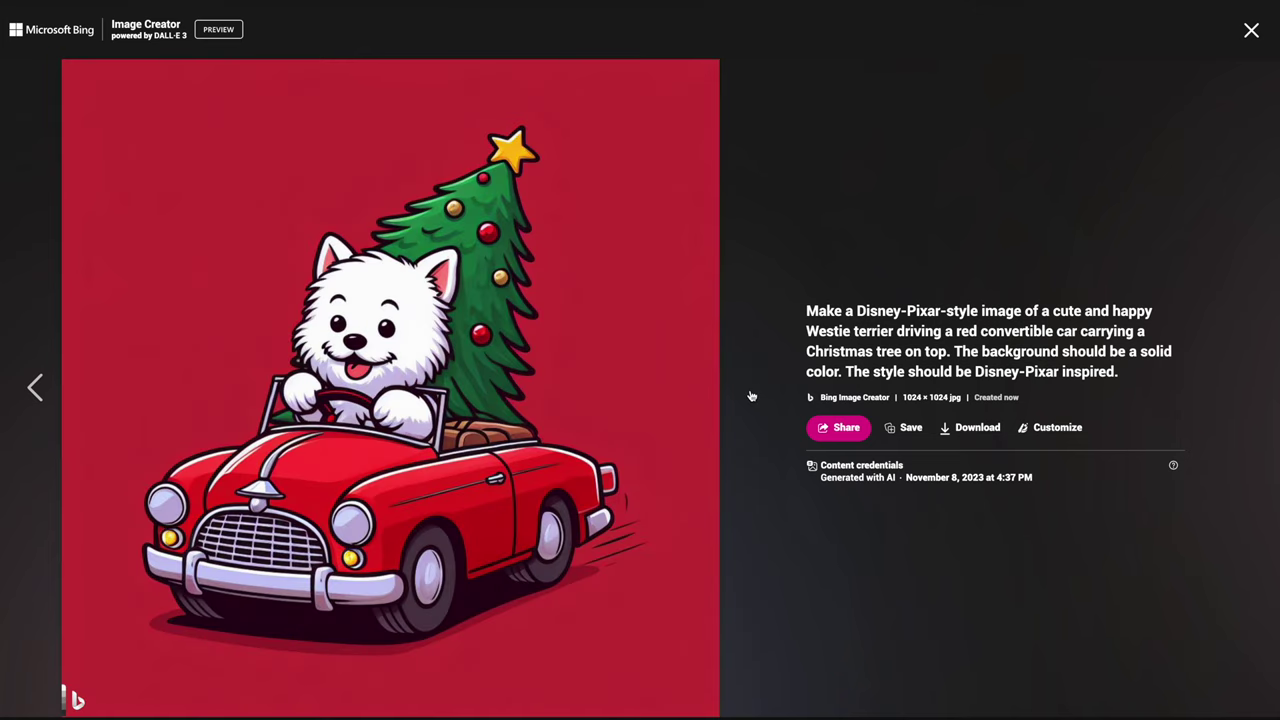
left_click(44, 390)
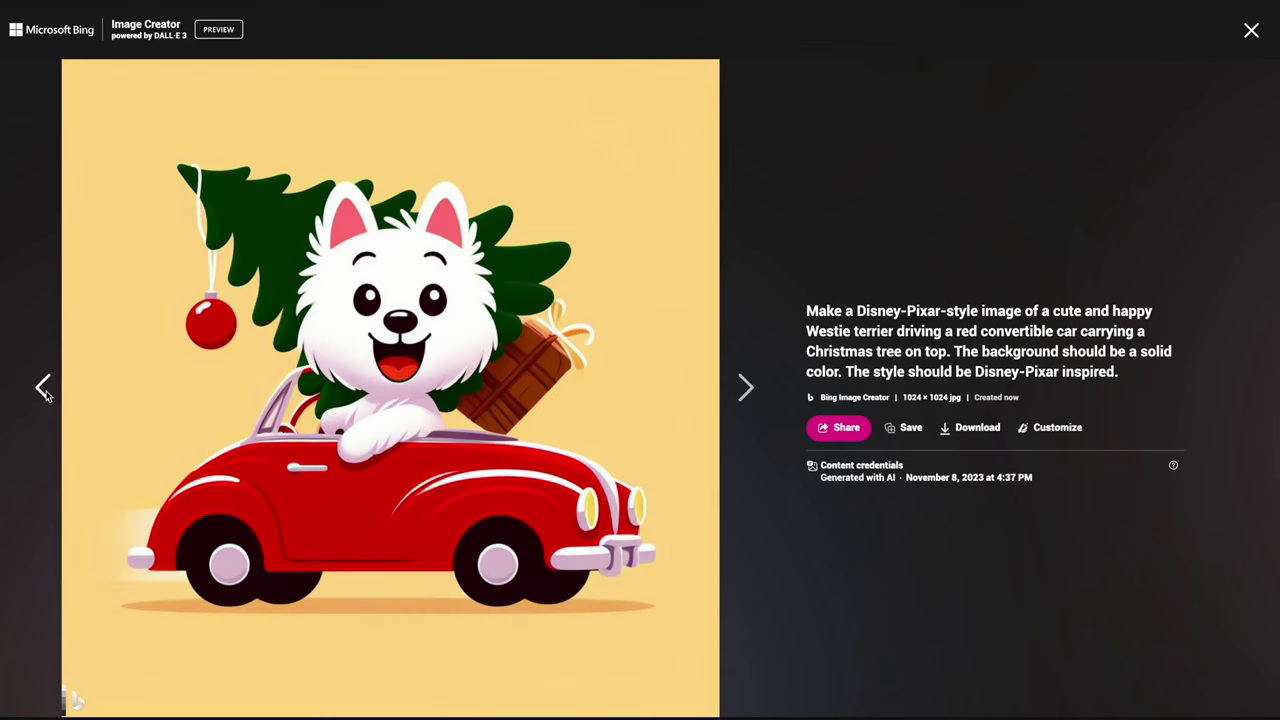
left_click(44, 390)
left_click(44, 390)
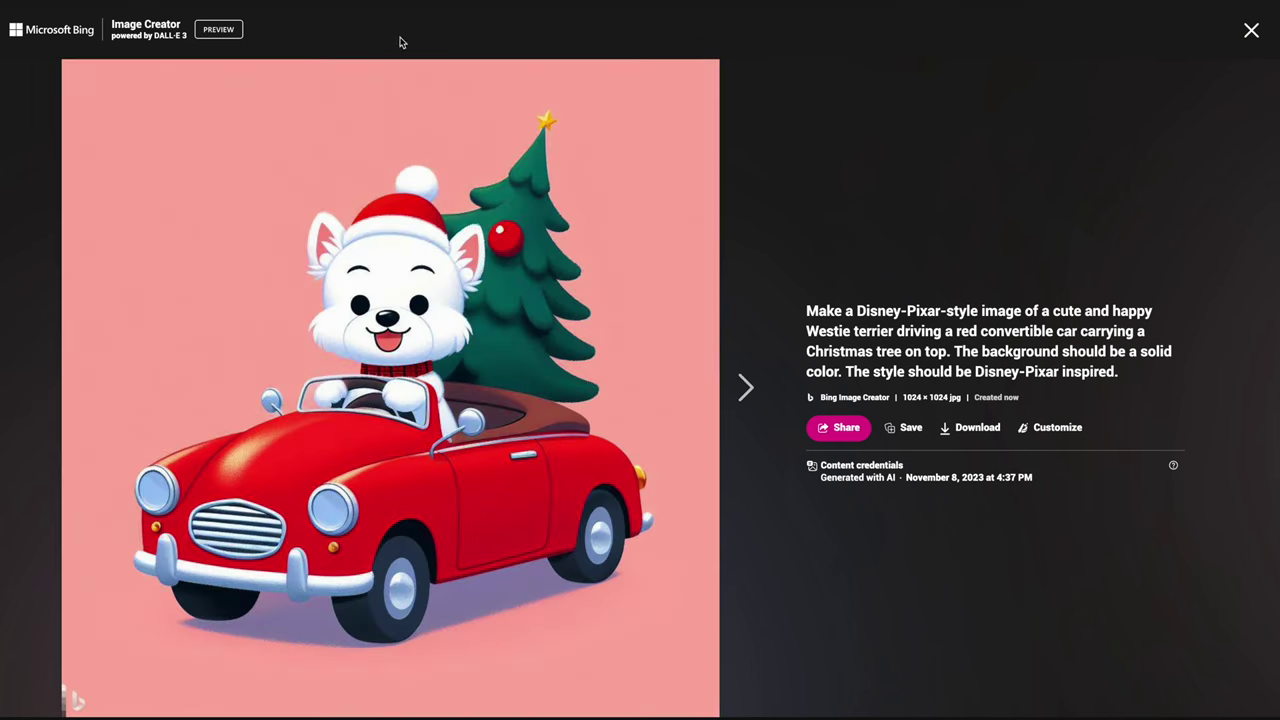
left_click(1250, 30)
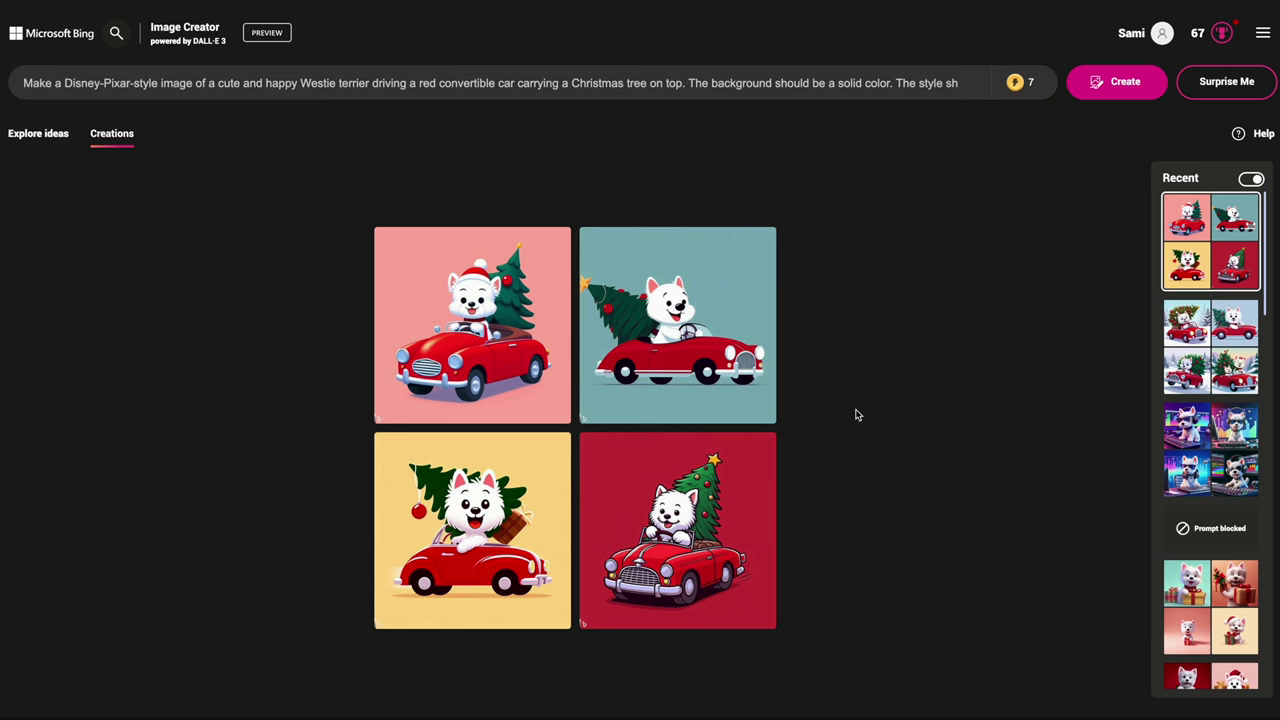
Step: Replace "image" with "Christmas card" in the prompt and remove "and happy" from the Westie description
double_click(185, 83)
type("Christmas card")
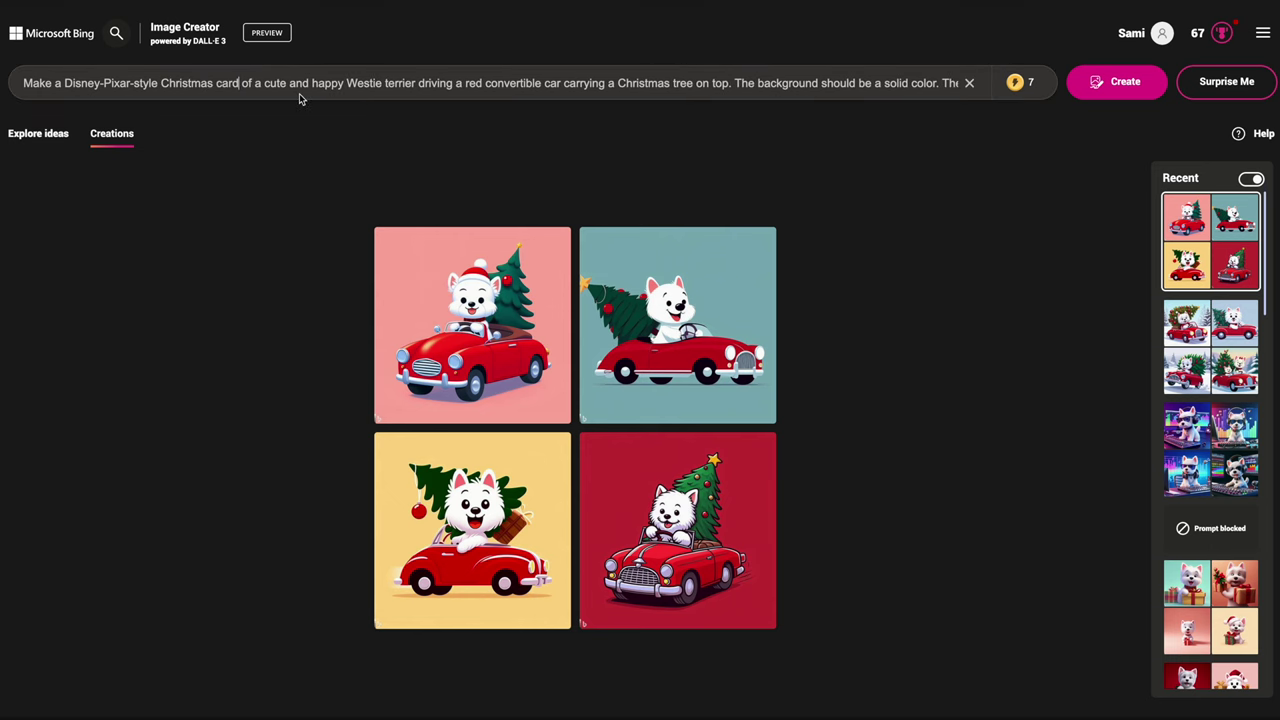
left_click_drag(288, 84, 347, 84)
key("BackSpace")
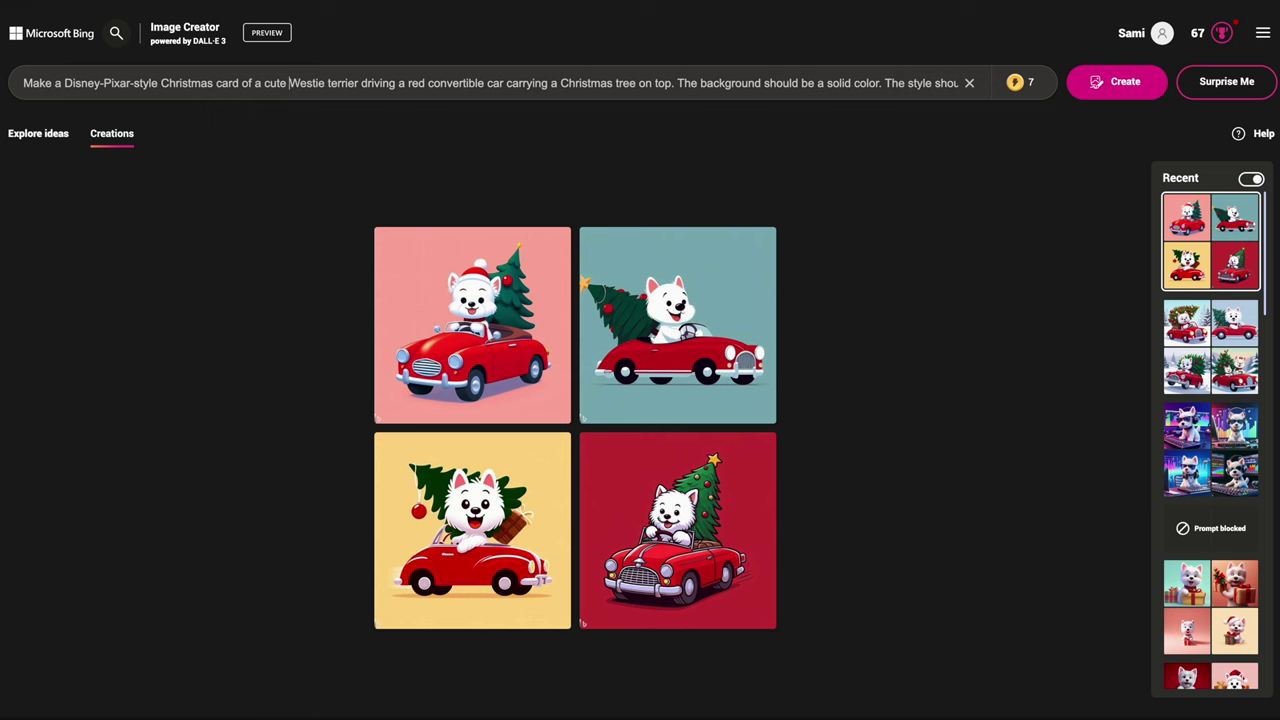
Step: Add "dog" after "terrier" and replace the car description with "wearing a red plaid bandana, sitting in front of the fireplace"
left_click(325, 85)
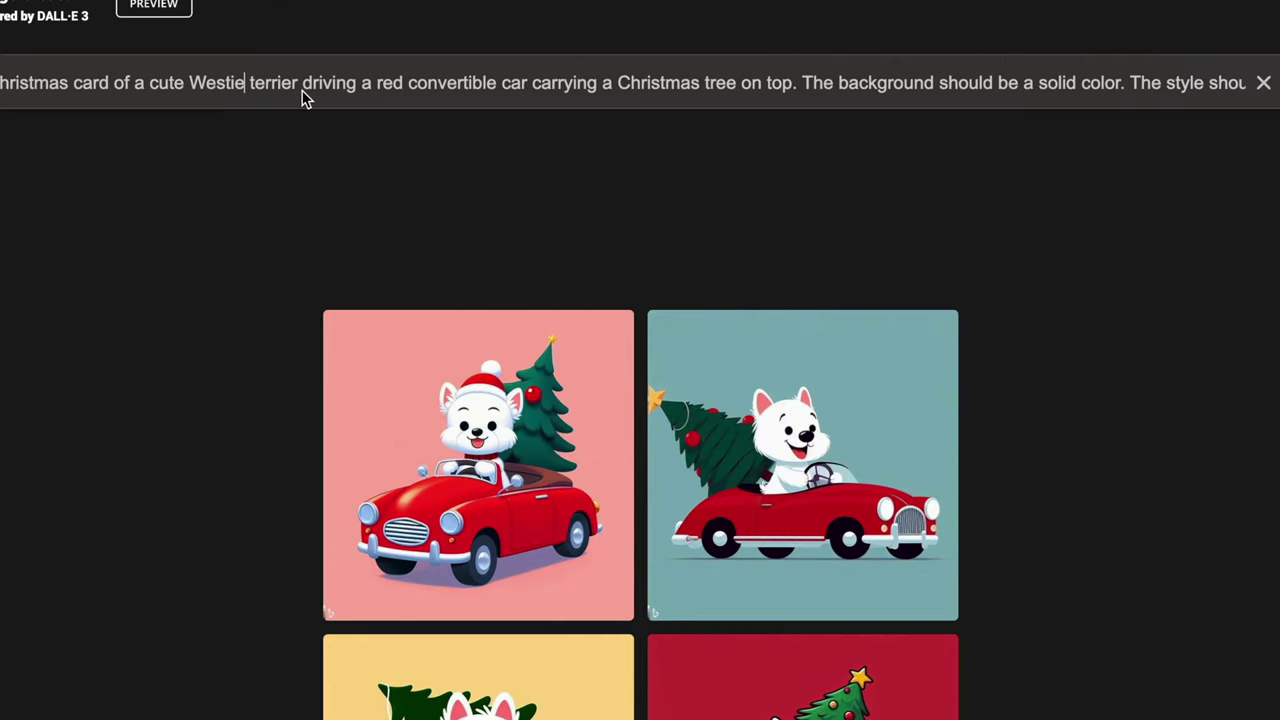
left_click(300, 86)
type("dog")
left_click_drag(338, 84, 828, 86)
type("wearing a red plaid ba")
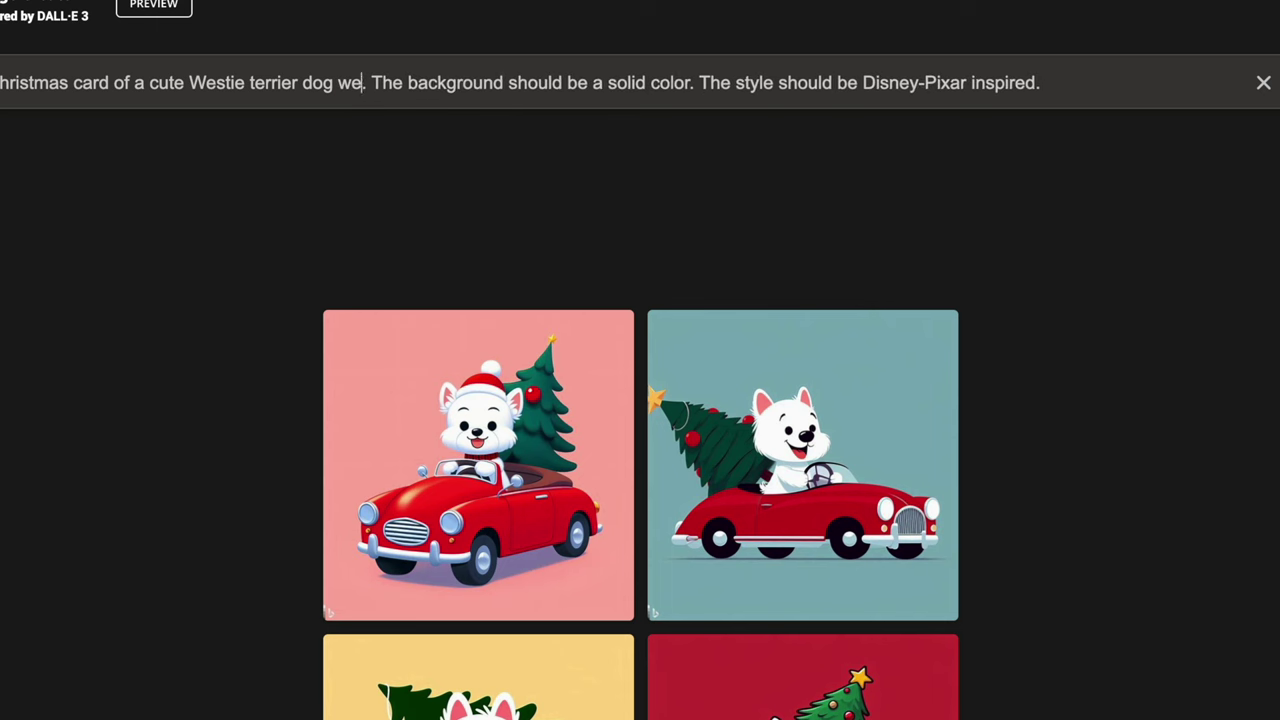
type("ndana")
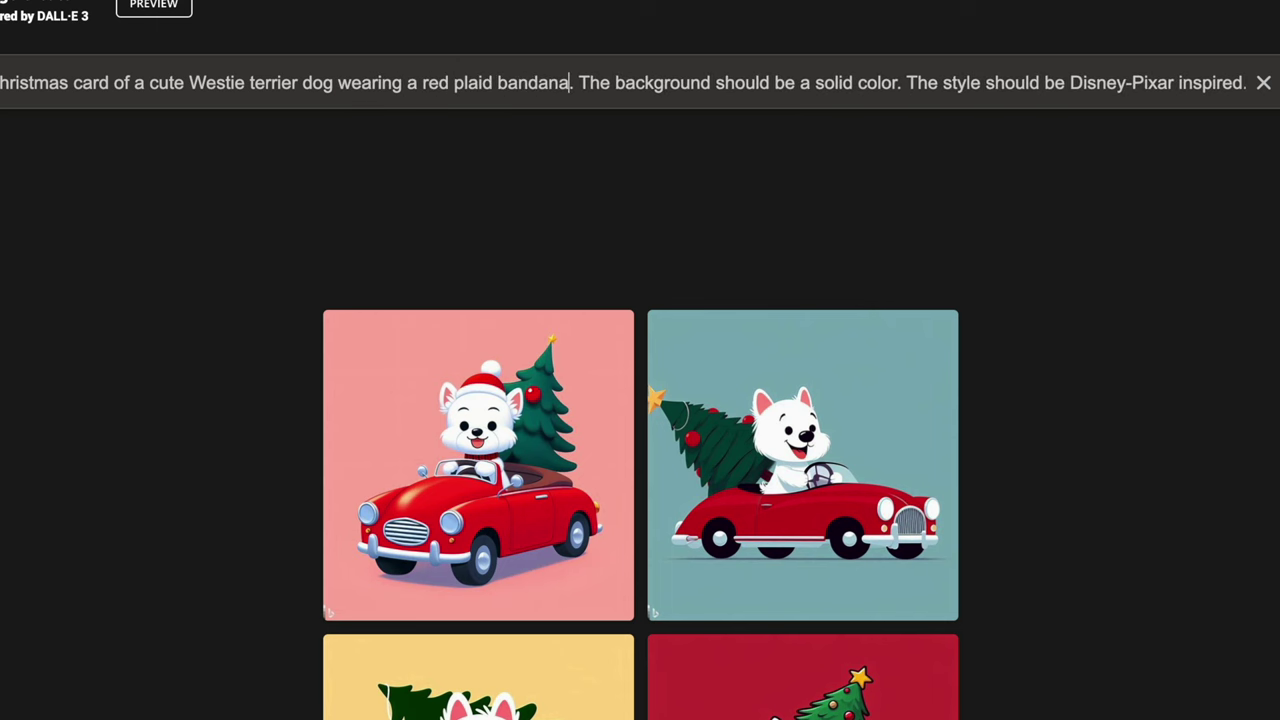
key("BackSpace")
type(", sitting in front of th")
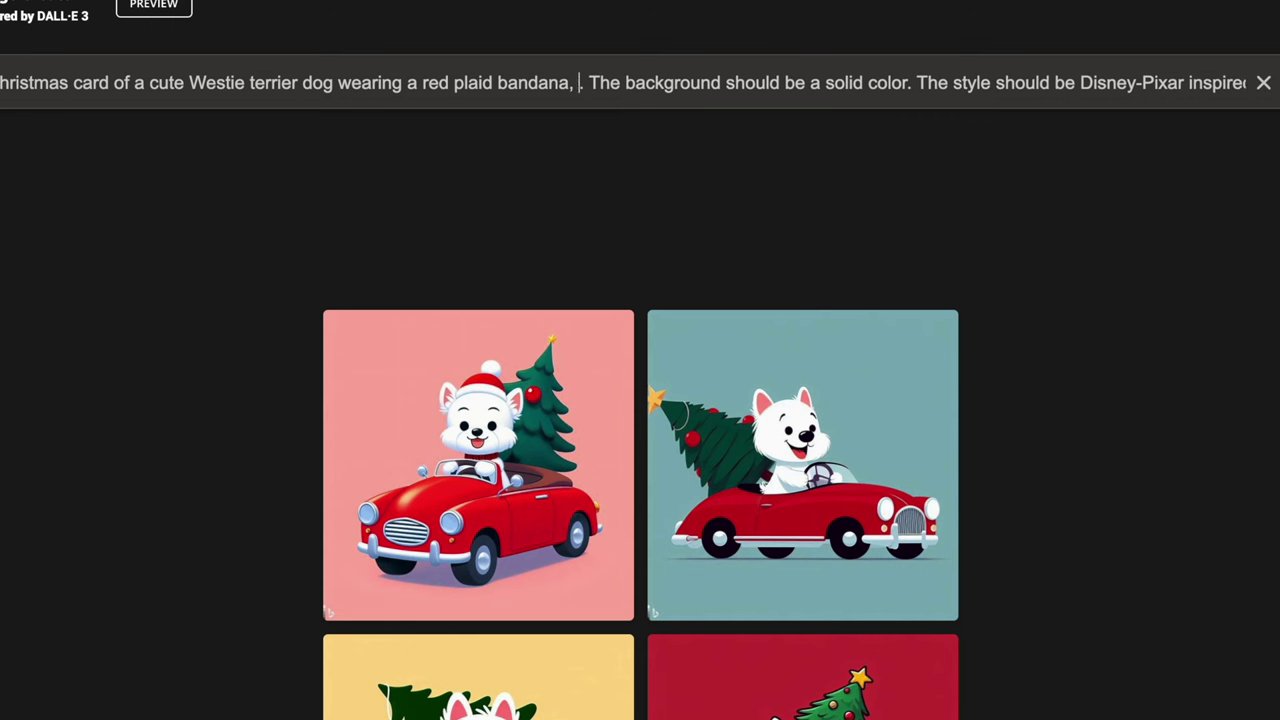
type("e fireplace")
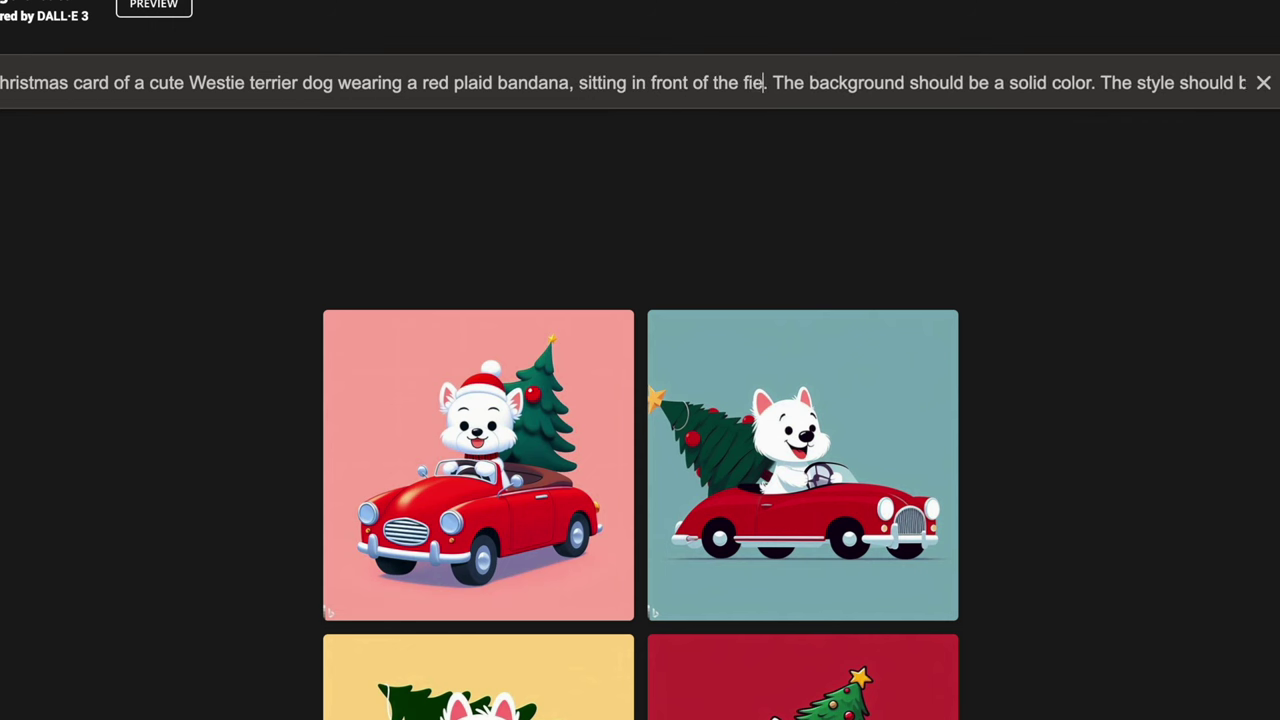
Step: Delete the background sentence from the prompt, make the style sentence "The style should be Pixar inspired." and generate the images
left_click(822, 86)
key("ctrl+Delete")
key("ctrl+Delete")
key("ctrl+Delete")
key("ctrl+Delete")
key("ctrl+Delete")
key("ctrl+Delete")
key("ctrl+Delete")
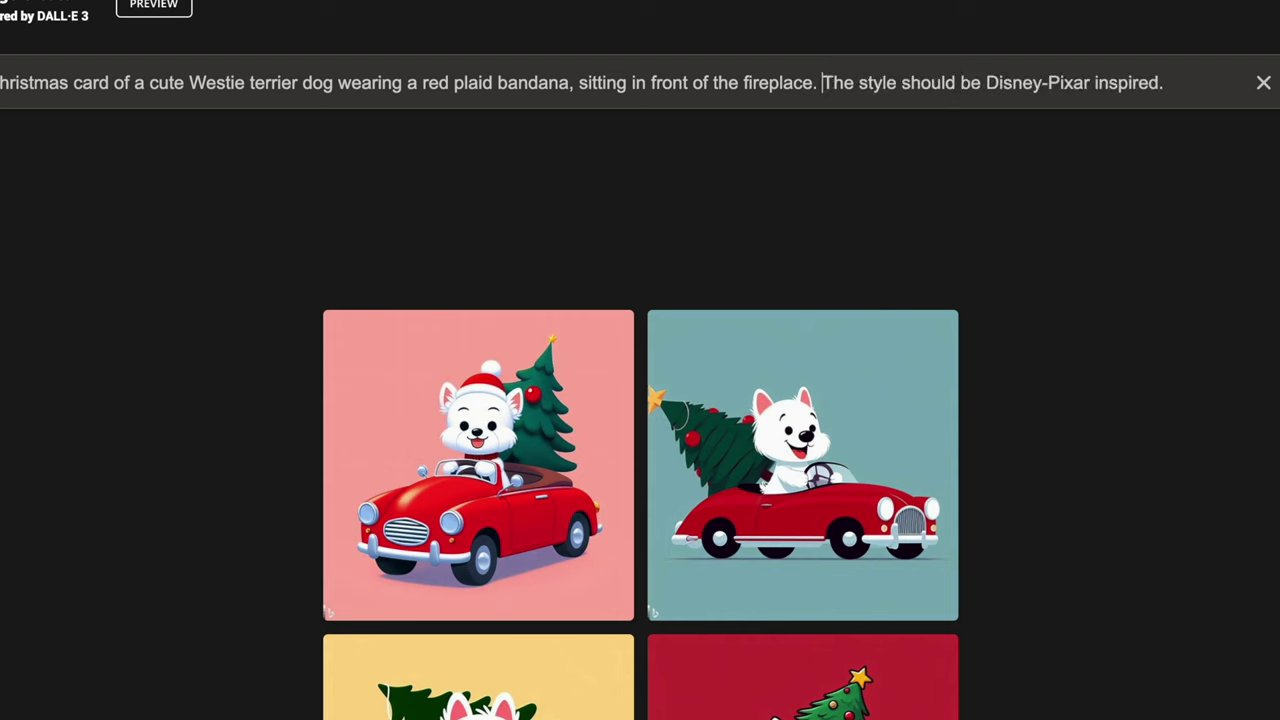
left_click(1122, 86)
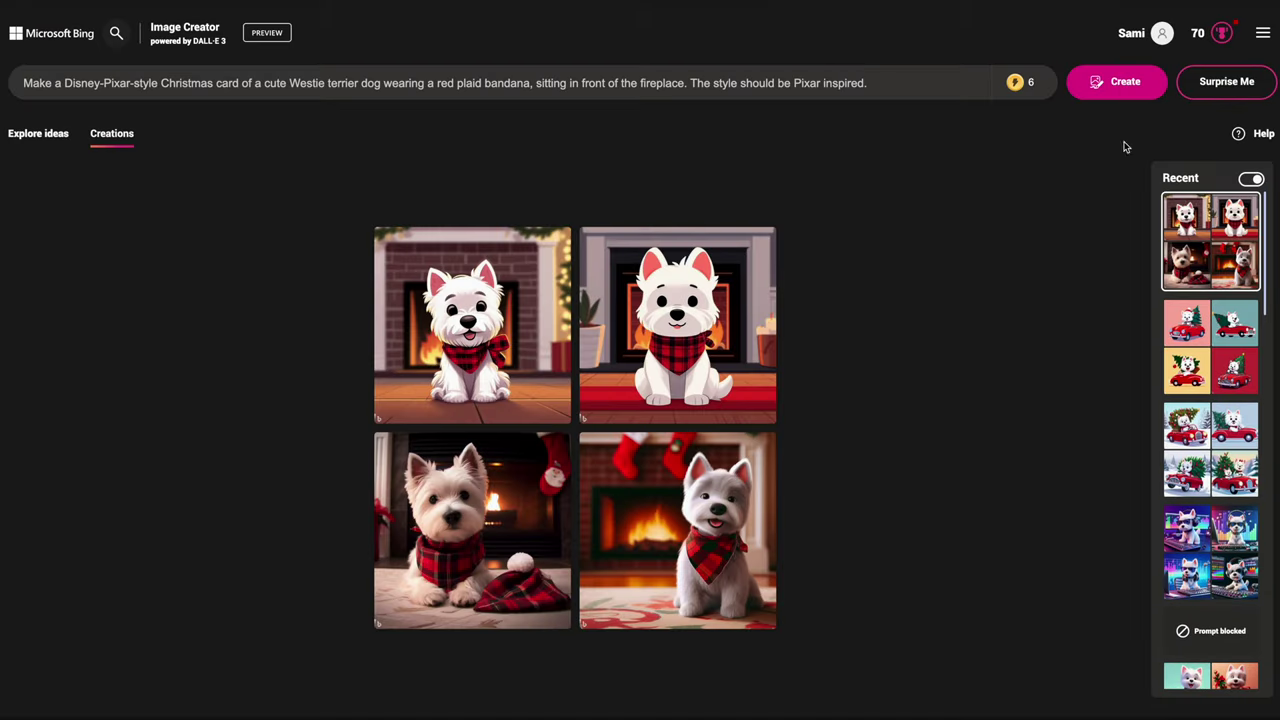
Step: View the four fireplace Westie results one after another at full size
left_click(490, 380)
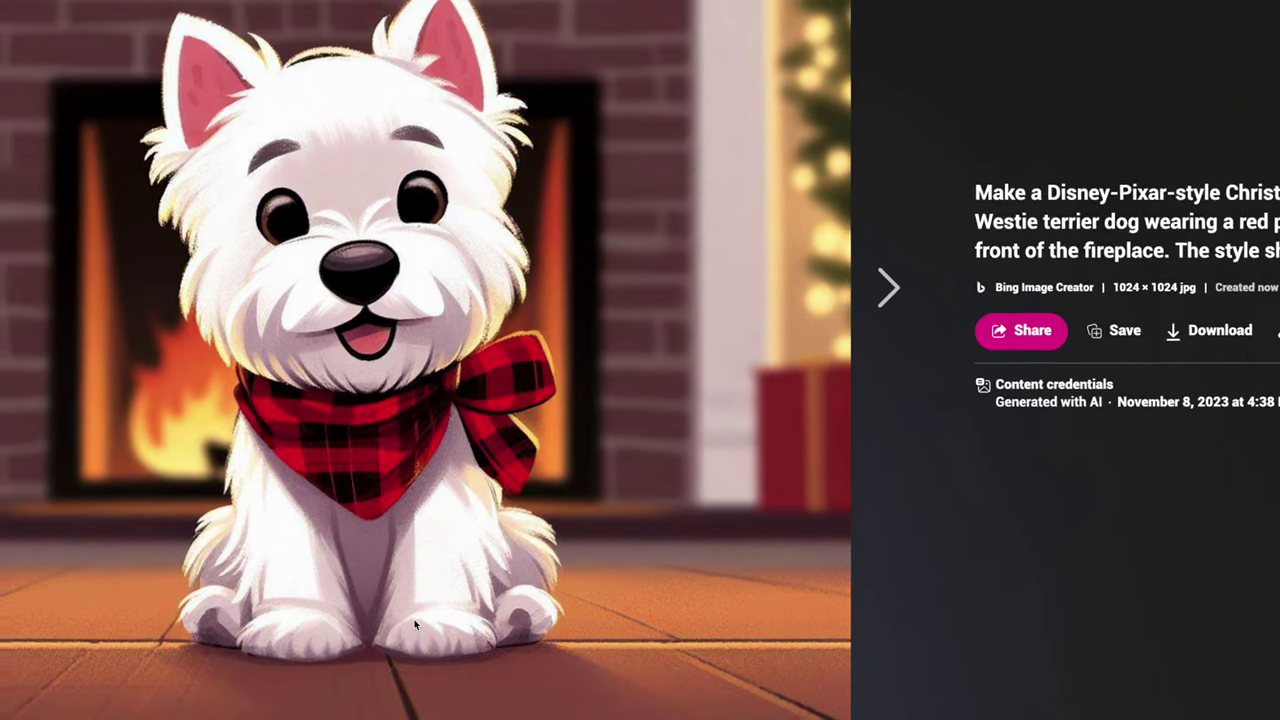
left_click(888, 288)
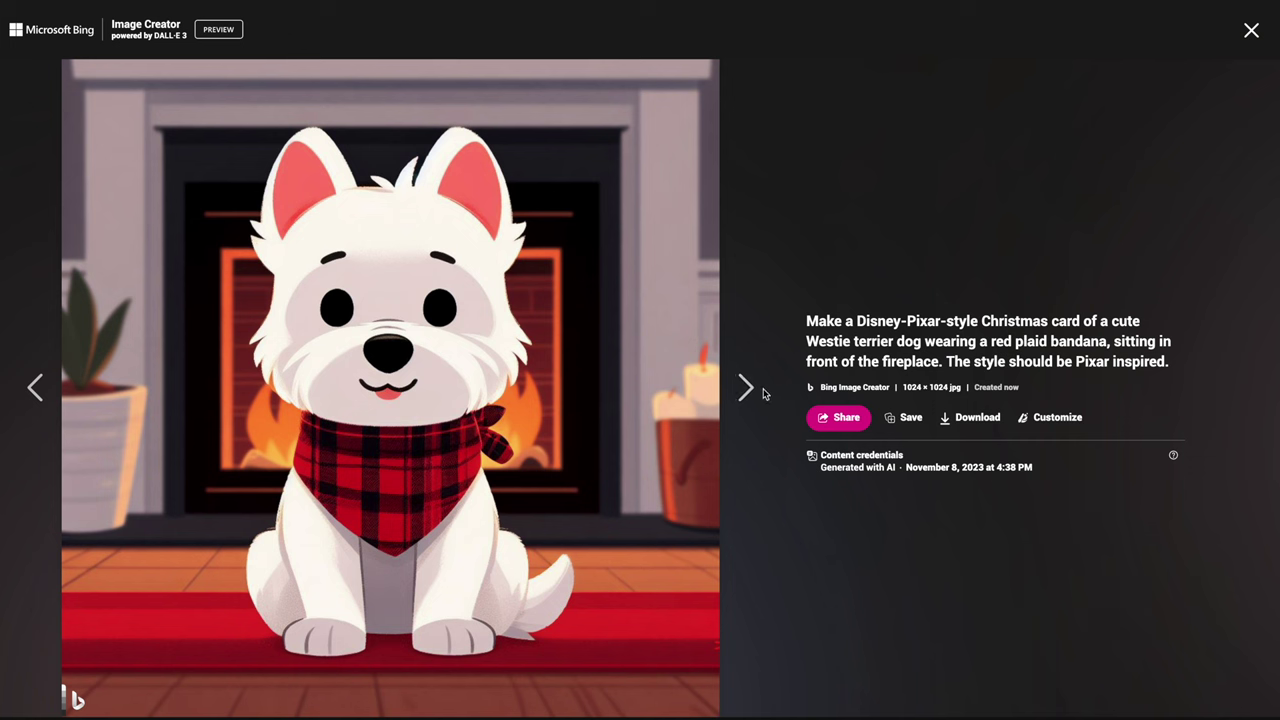
left_click(737, 388)
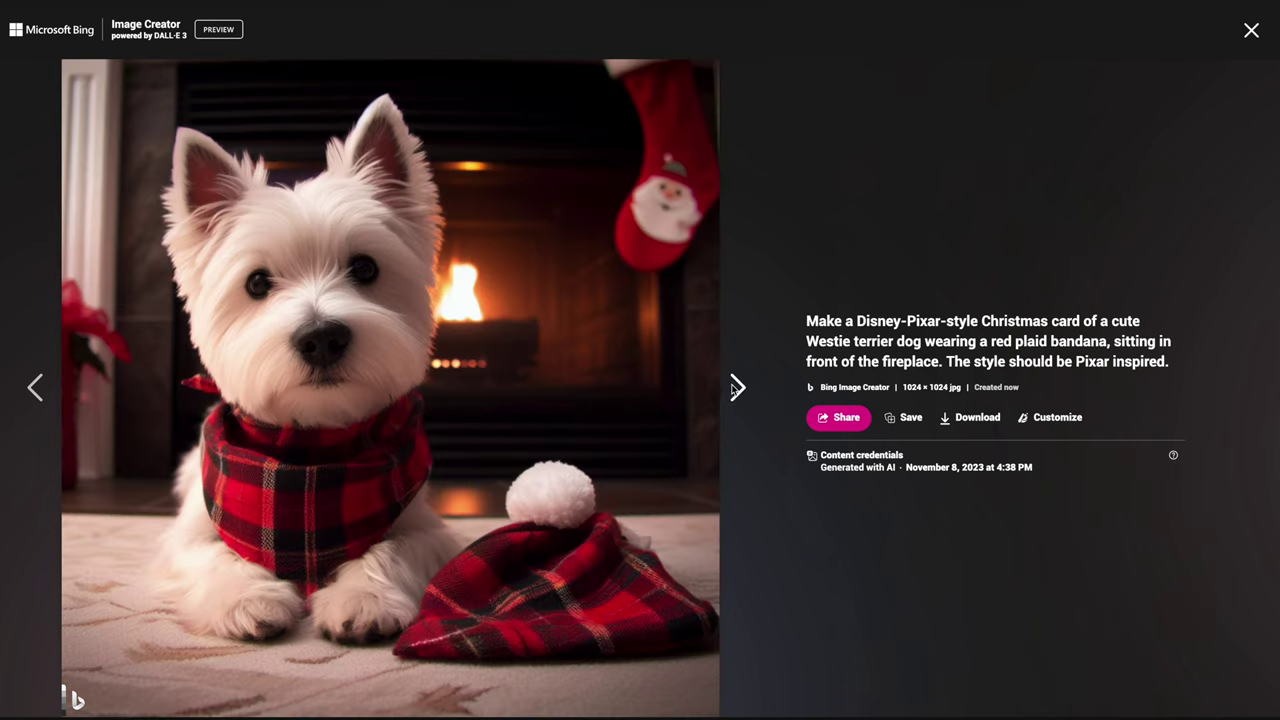
left_click(735, 388)
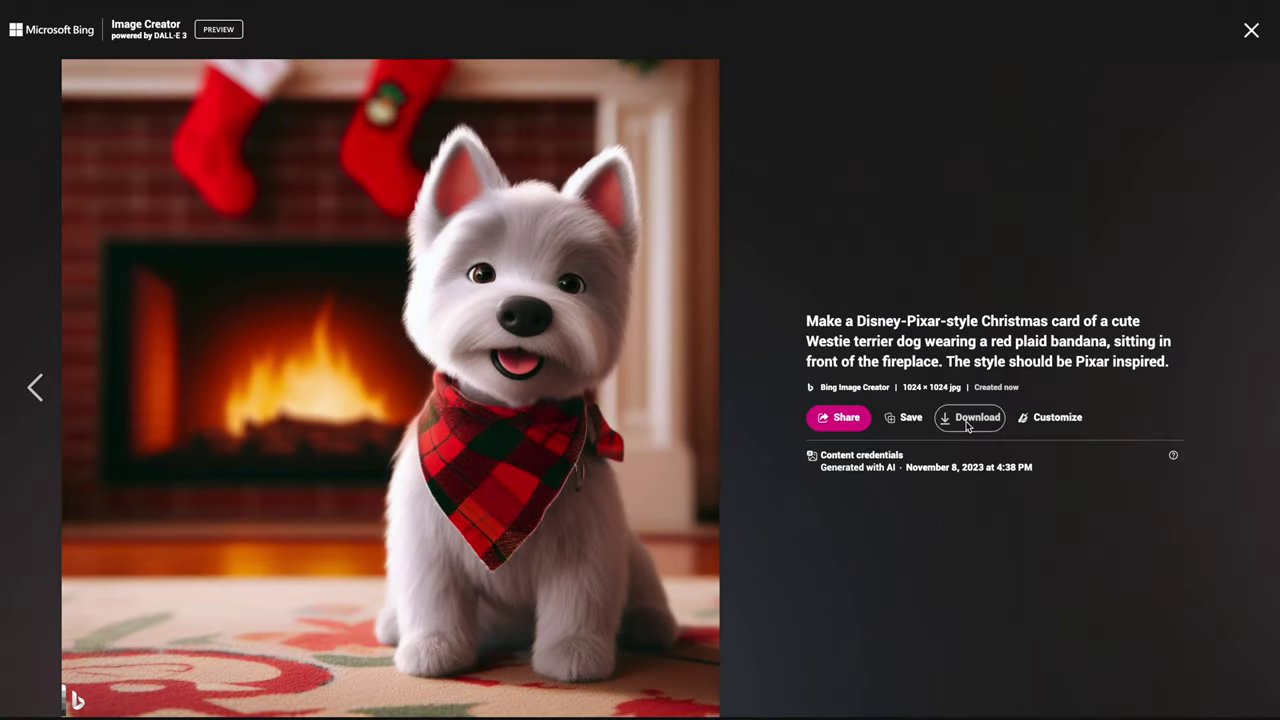
Step: Download the fireplace image of the sitting Westie and the one of the Westie lying beside a plaid hat
left_click(1093, 431)
left_click(32, 386)
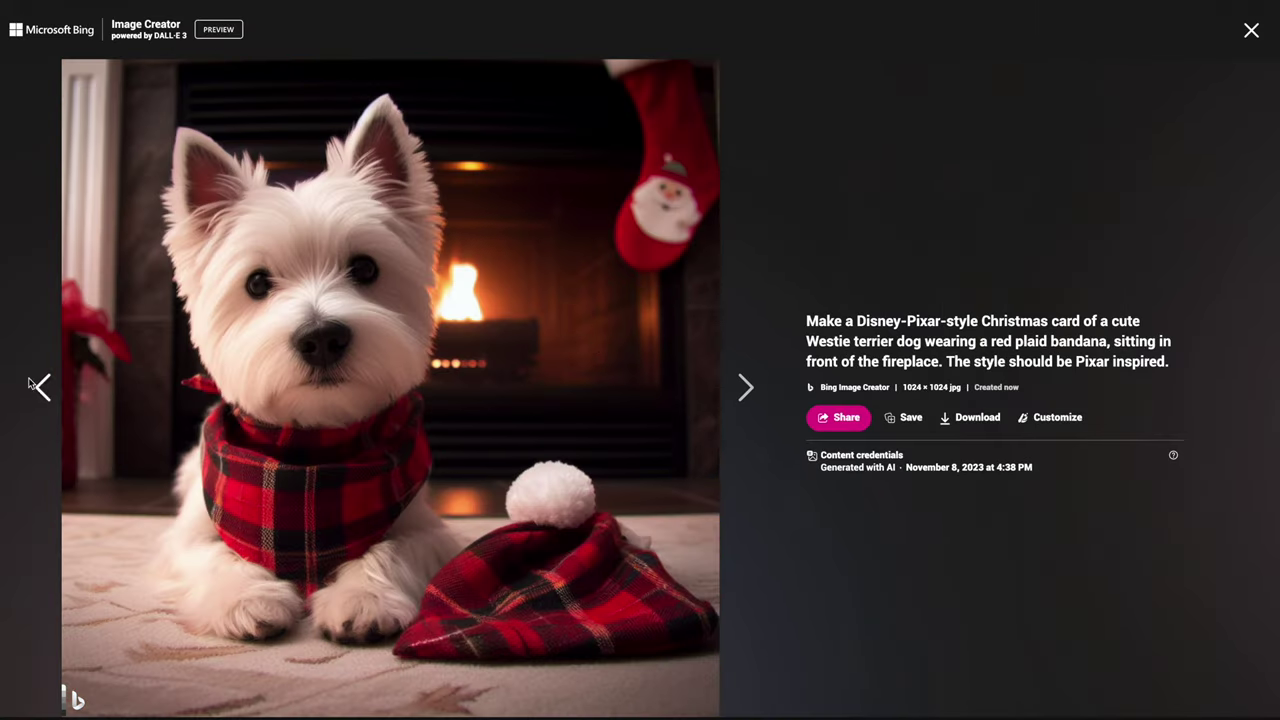
left_click(978, 418)
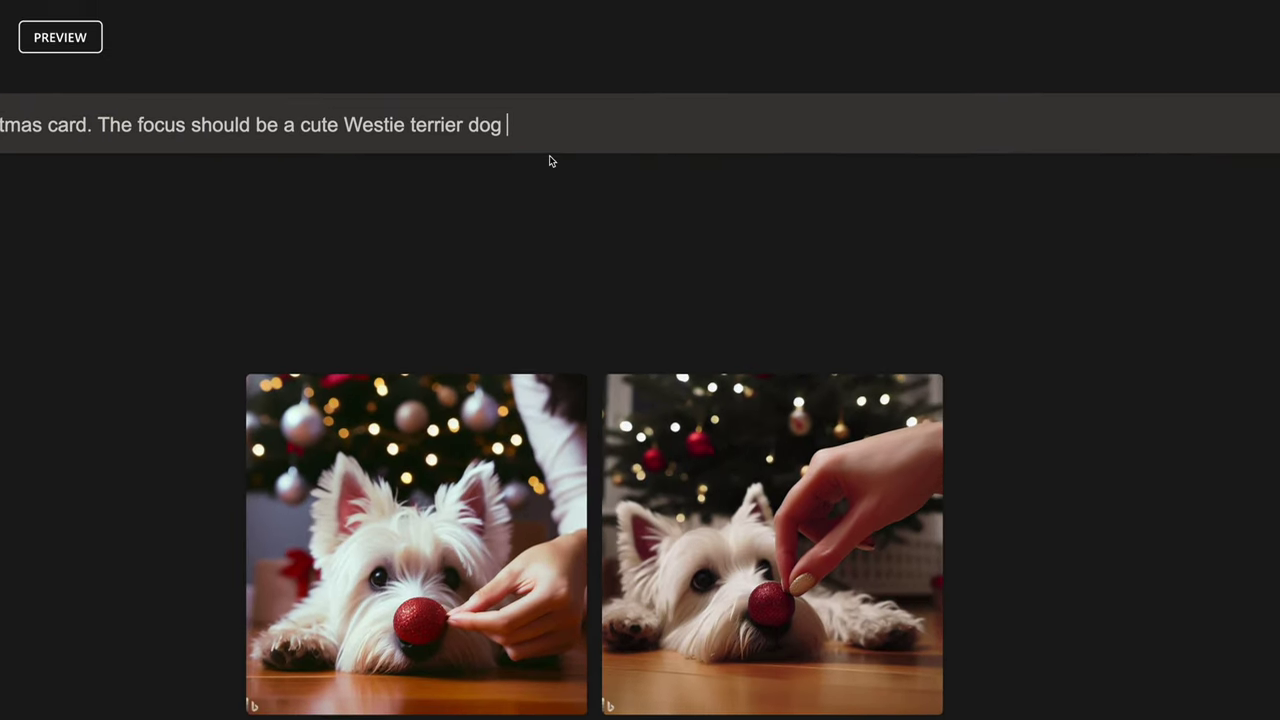
Step: Continue the prompt with "dressed as Kevin from Home Alone. The background should be inspired by the Home Alone"
type("dressed as ")
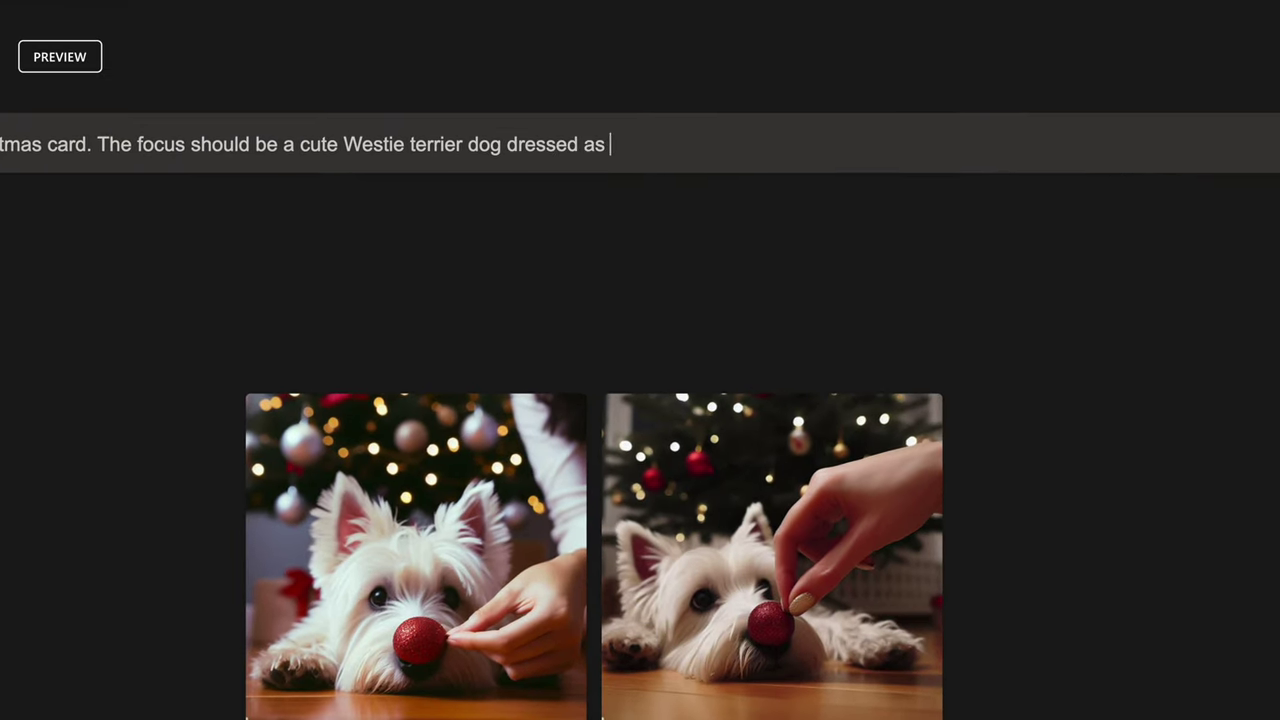
type("Kevin from")
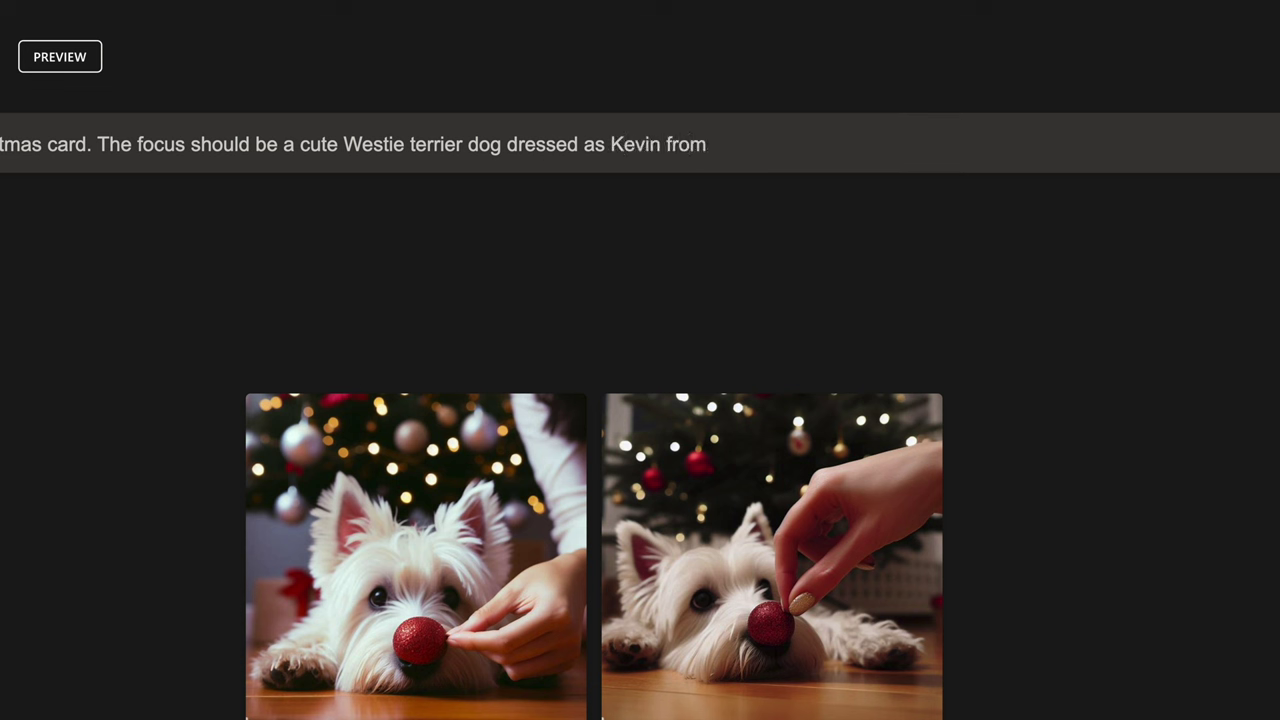
type(" Home Alone. The ")
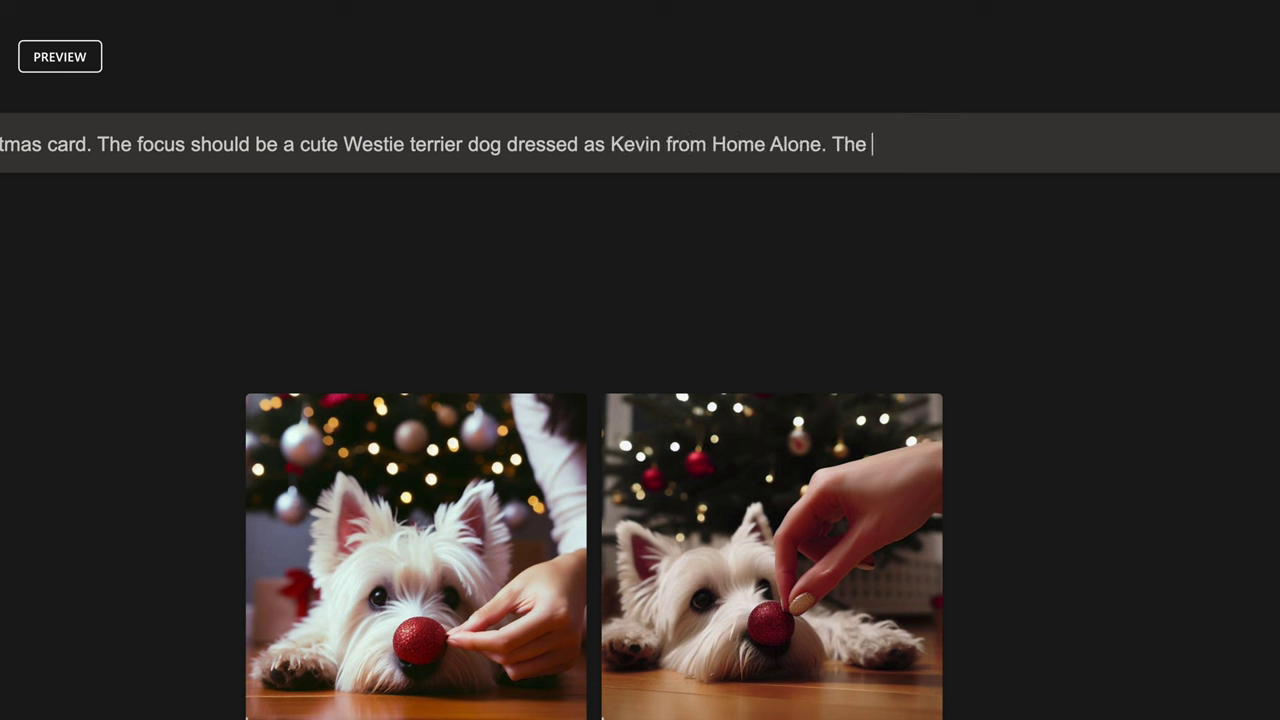
type("background should be inspired by ")
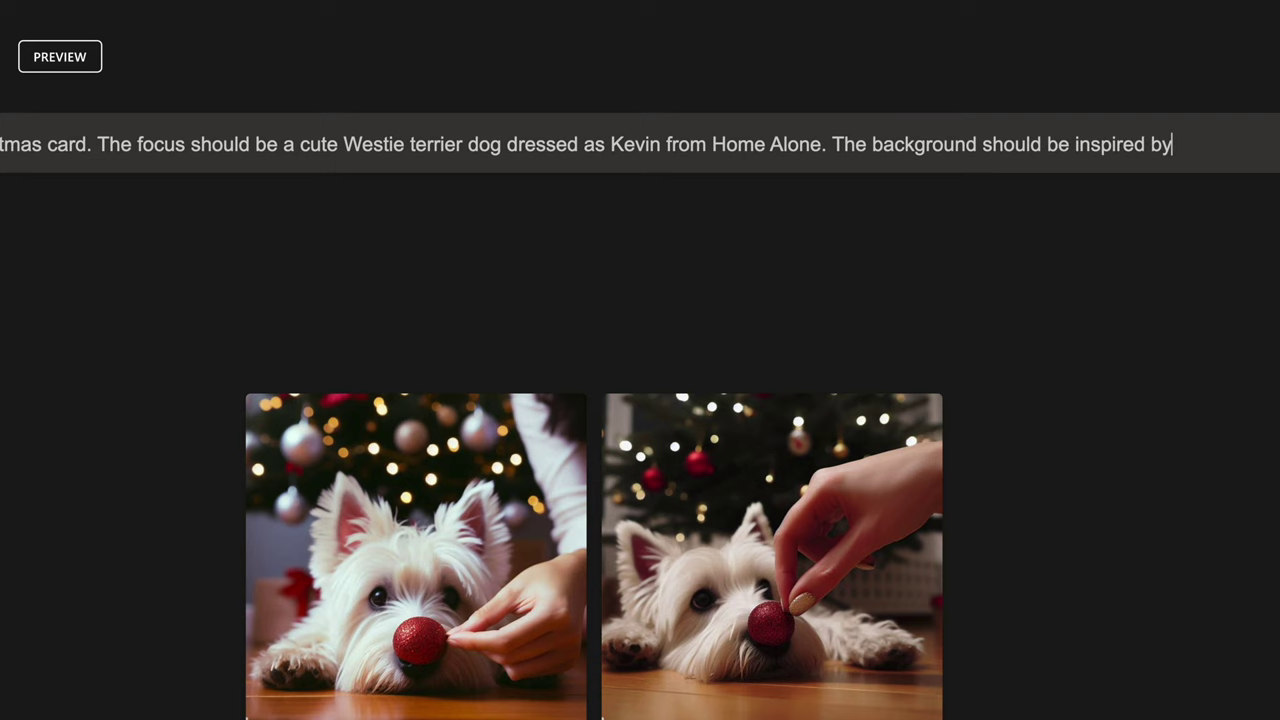
type("the Home Alone mo")
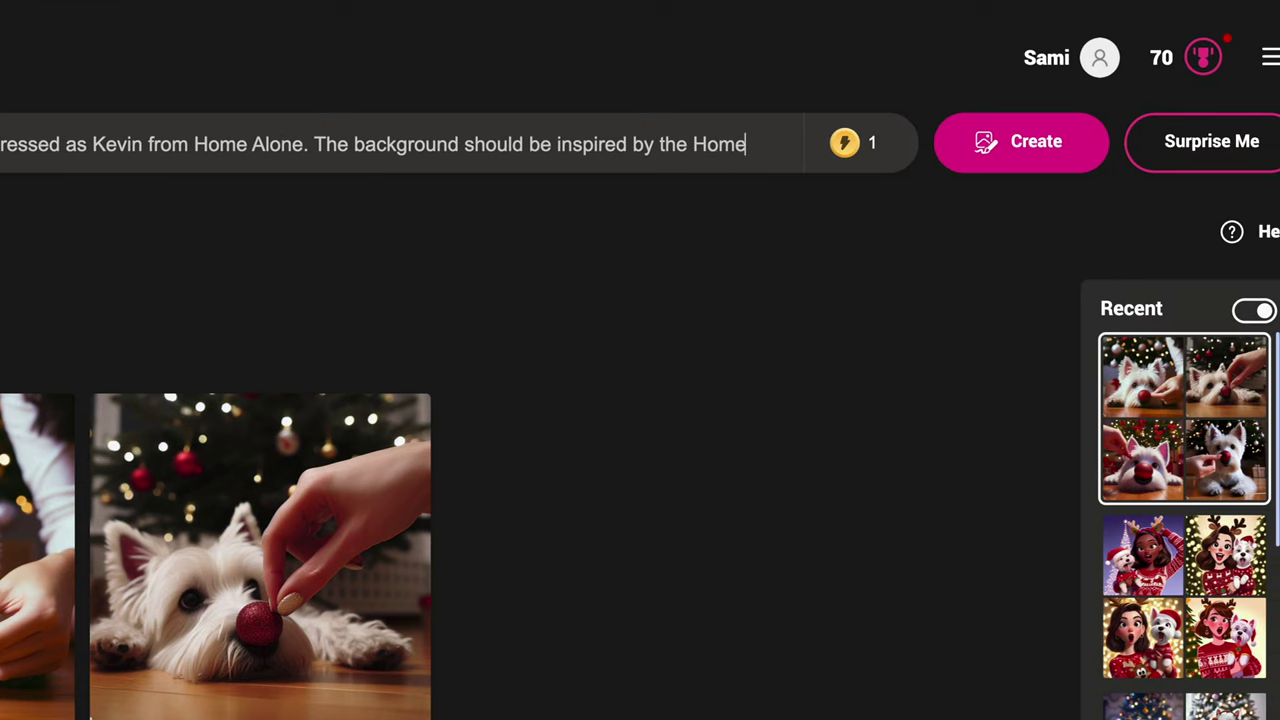
Step: Reword the prompt's background description to "the house from Home Alone"
left_click_drag(467, 144, 603, 146)
key("BackSpace")
key("End")
key("BackSpace")
key("BackSpace")
key("BackSpace")
left_click(573, 158)
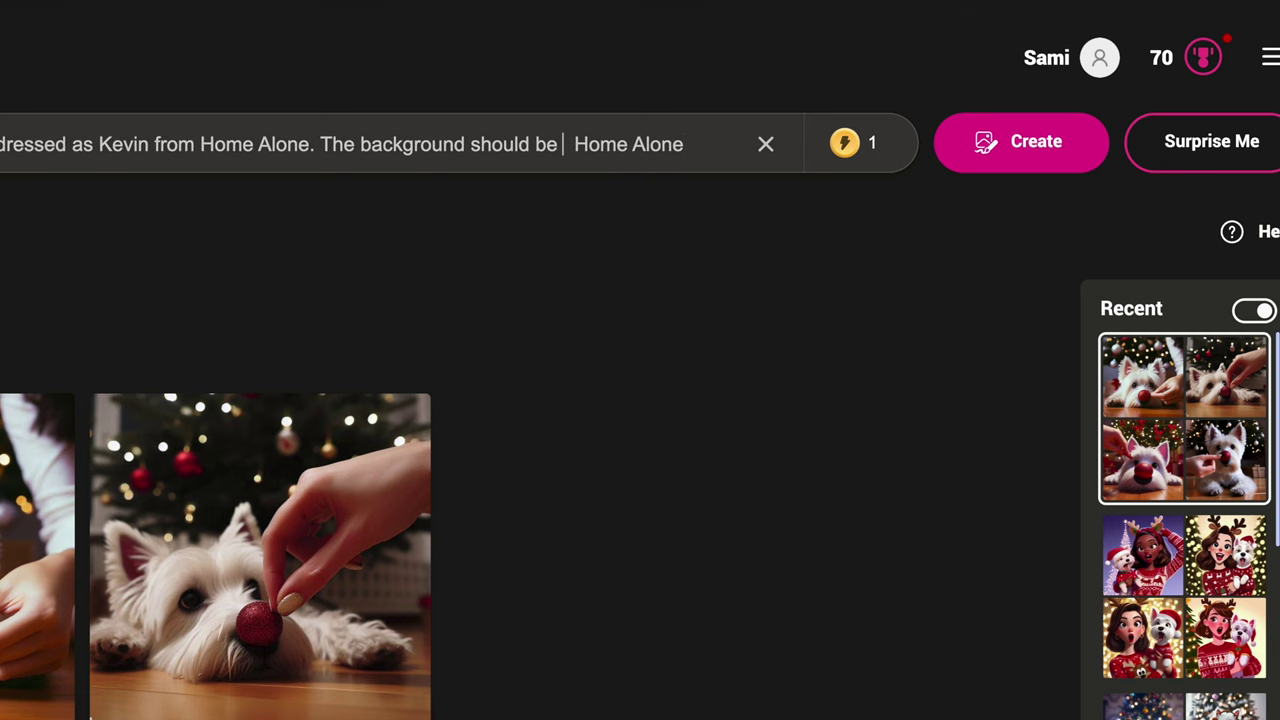
type("the house from")
key("End")
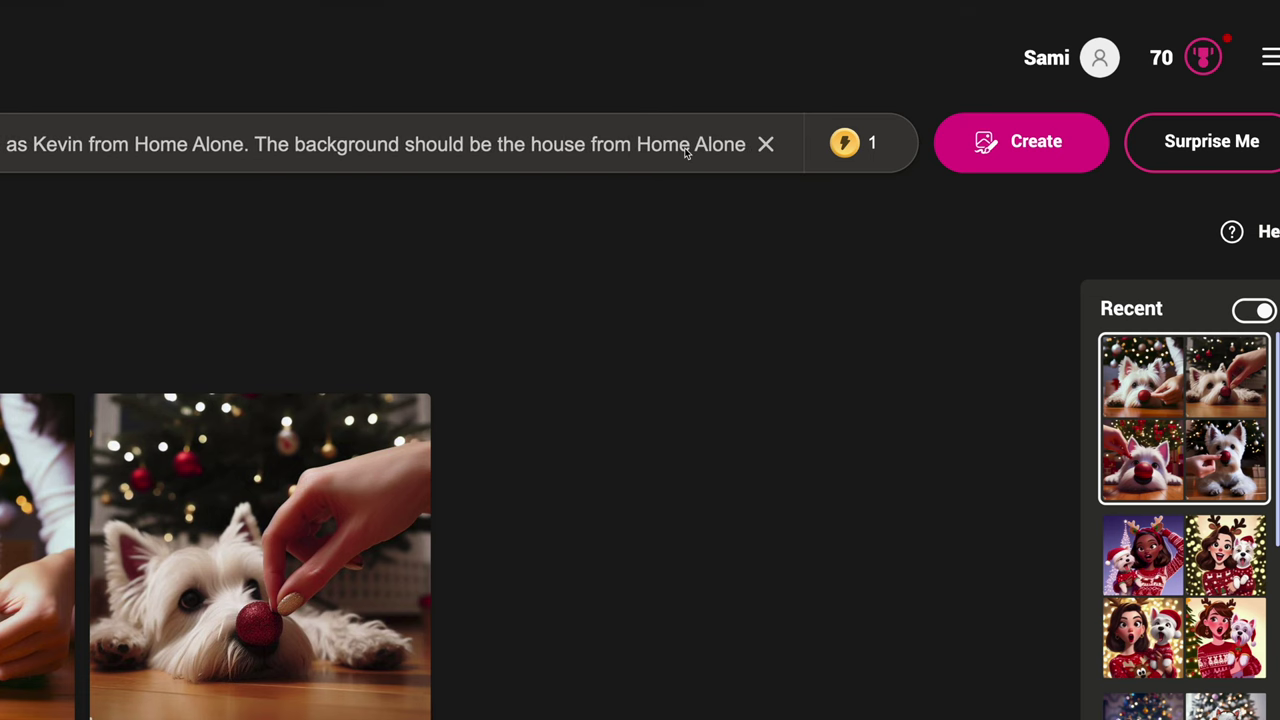
Step: Insert "with the title "Home Alone"" after "Christmas card" in the prompt's first sentence
key("Home")
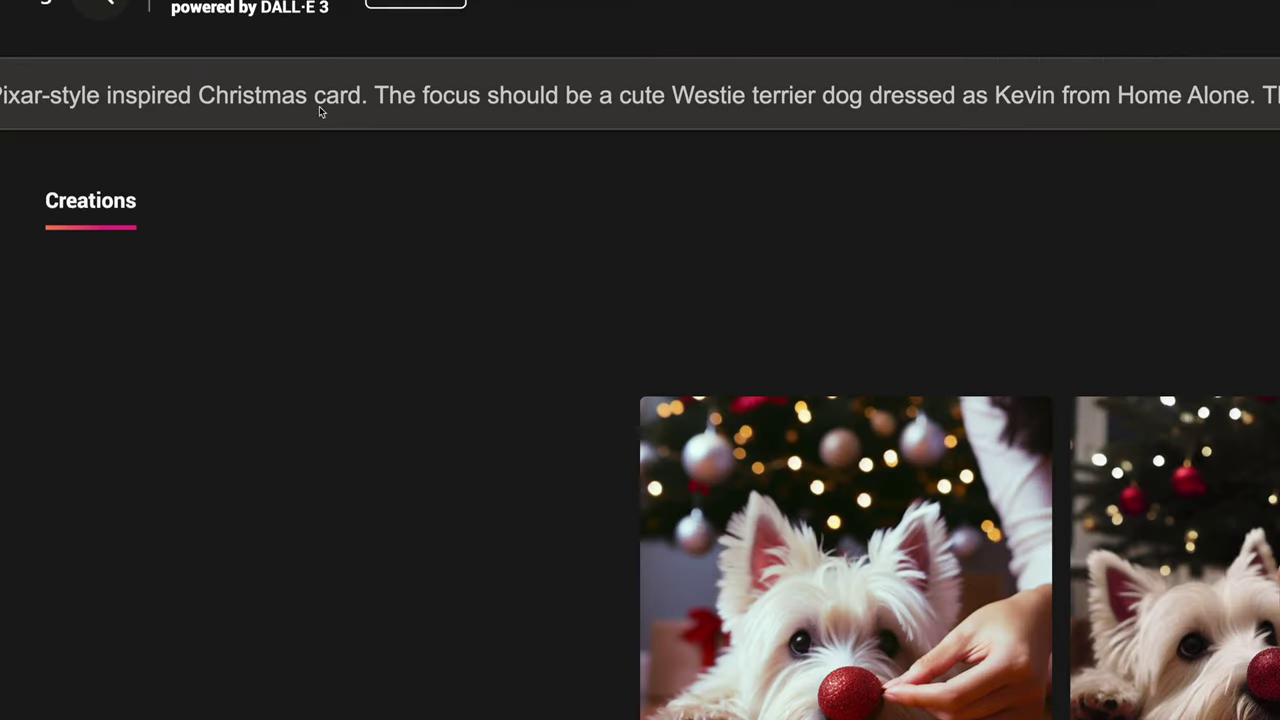
left_click(363, 100)
type("with the title ")
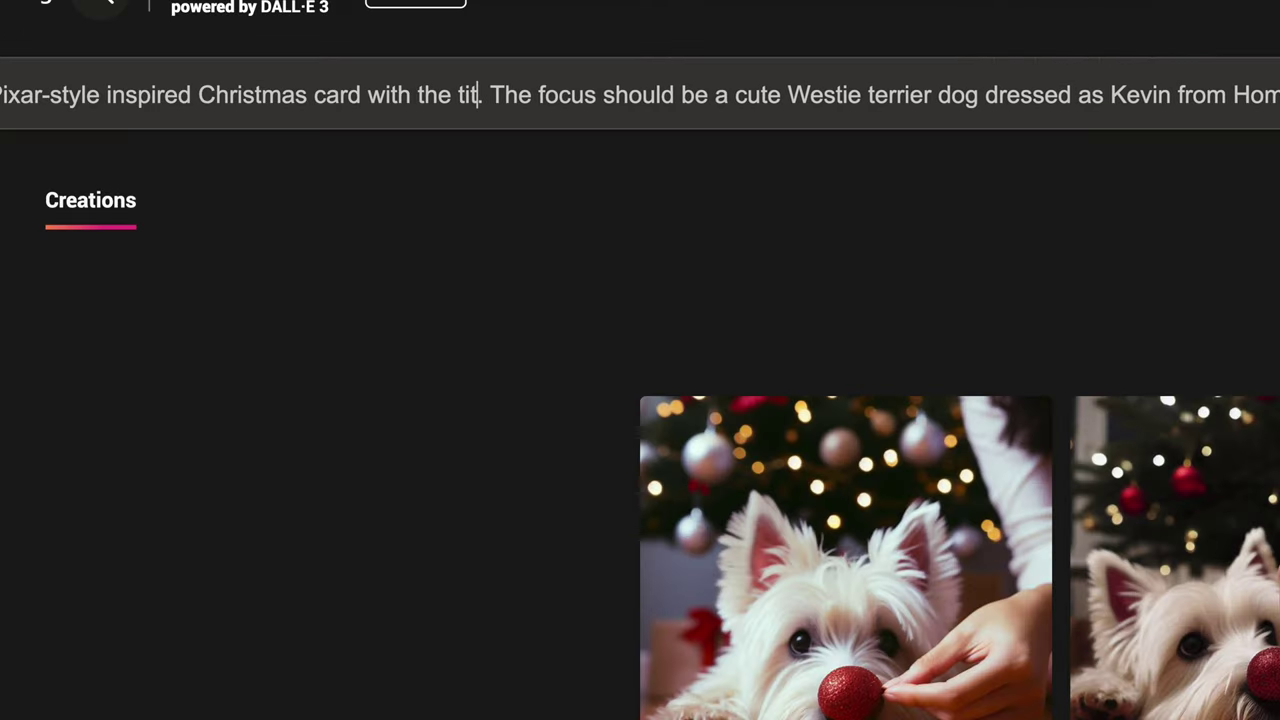
type("\"Home Alone\"")
key("Left")
type("Home Alone")
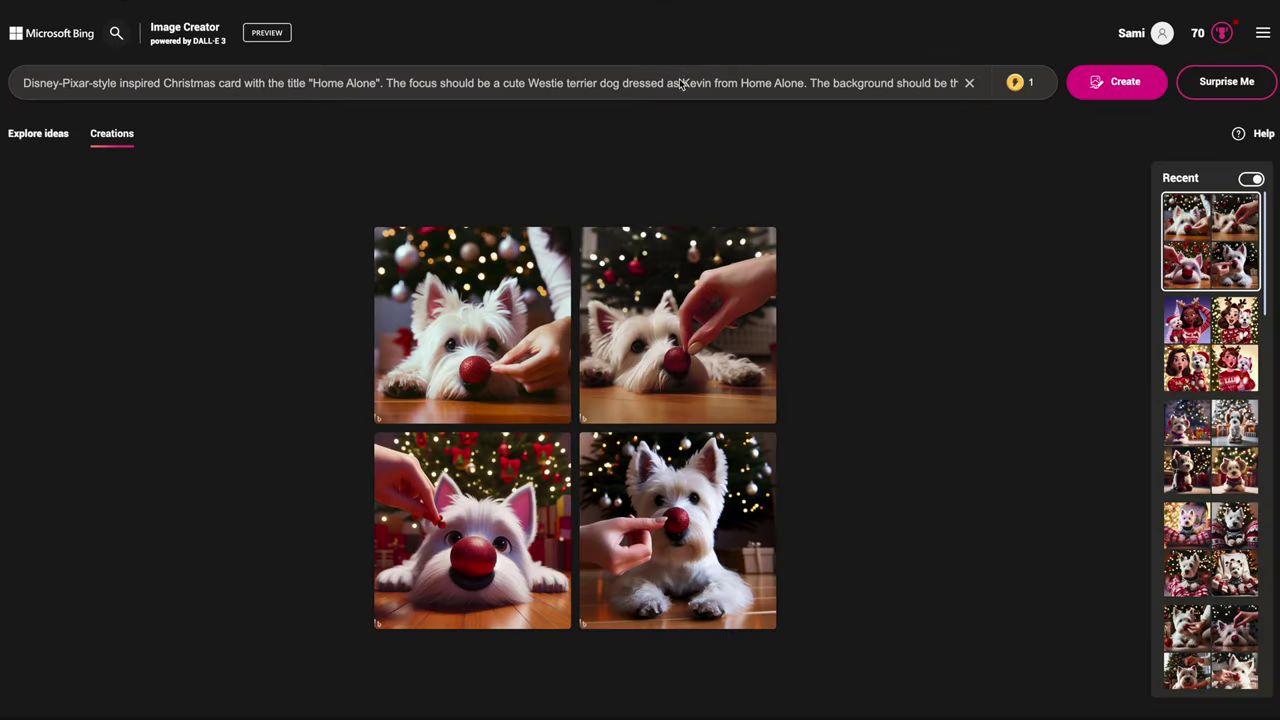
Step: Generate the Home Alone card images and open the first result at full size
left_click(1100, 82)
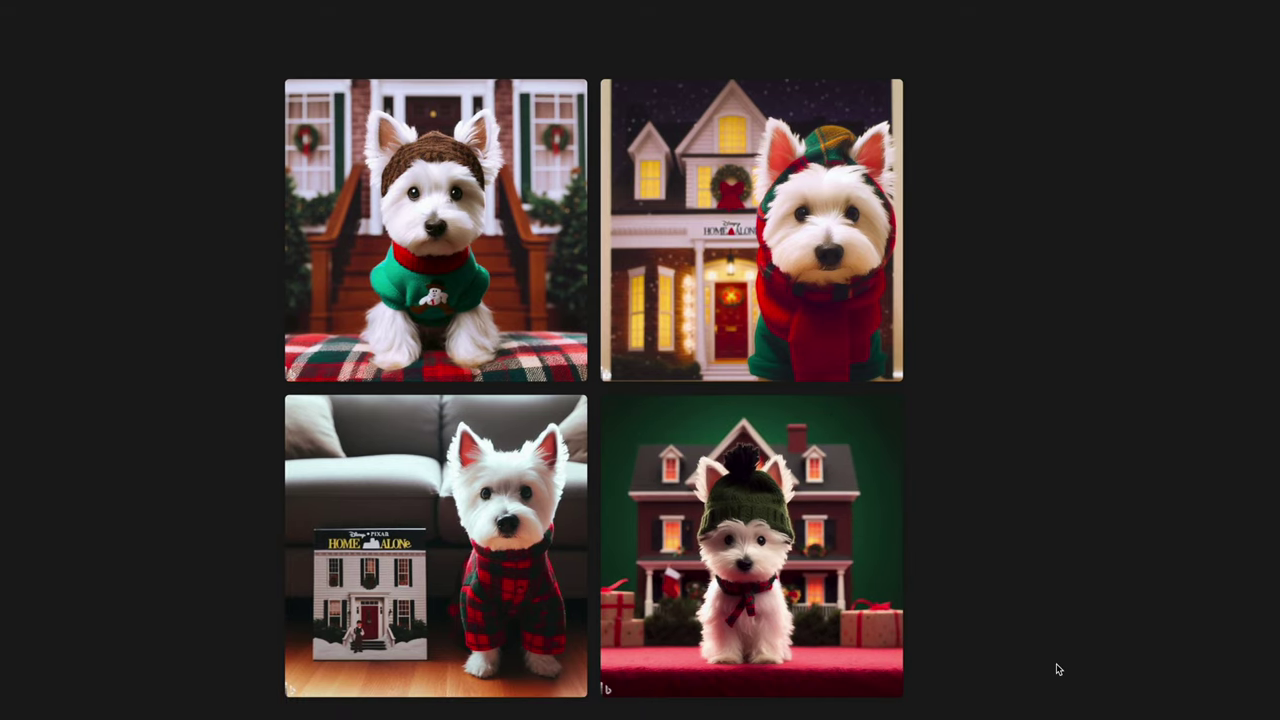
left_click(456, 295)
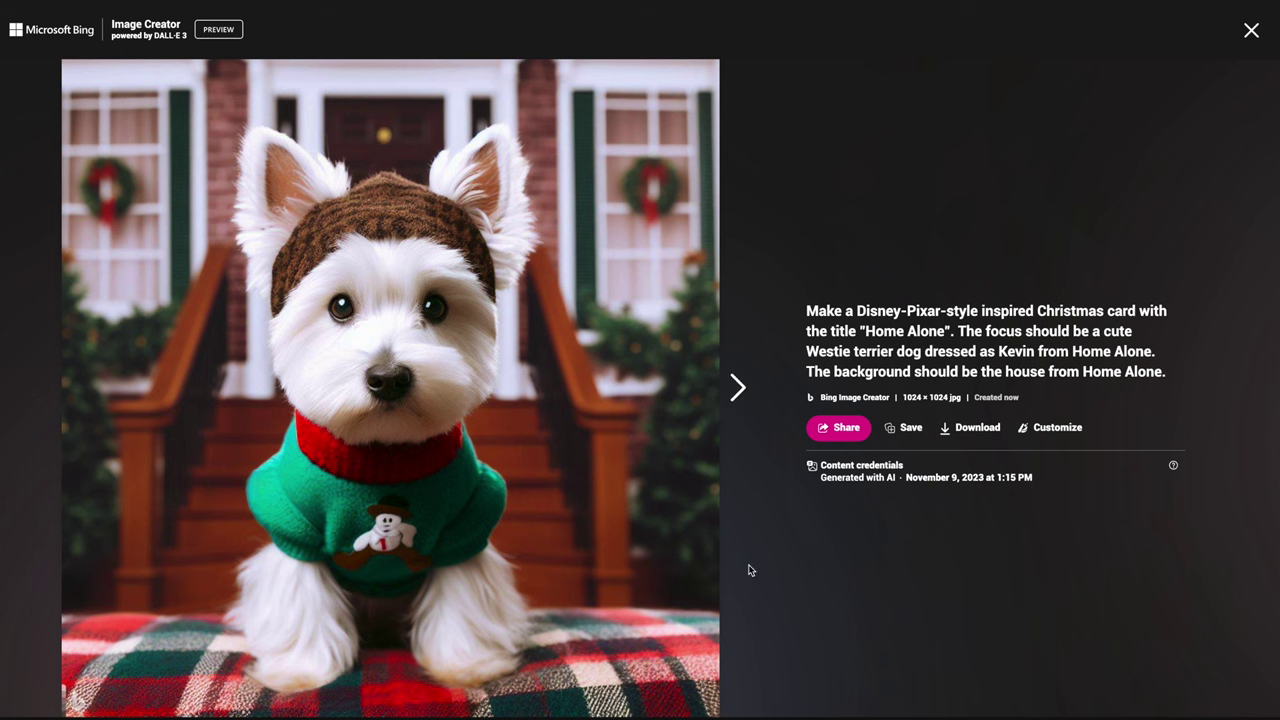
Step: Browse onward through the full-size Home Alone card images
left_click(737, 388)
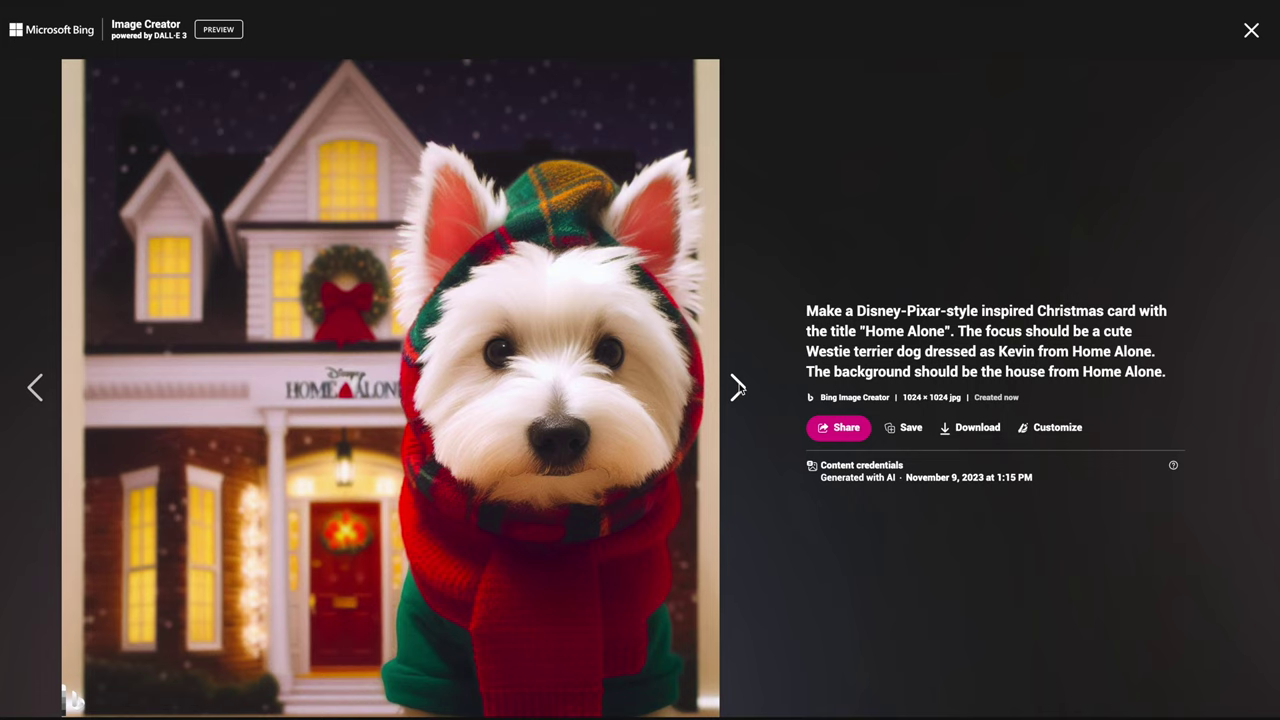
left_click(737, 388)
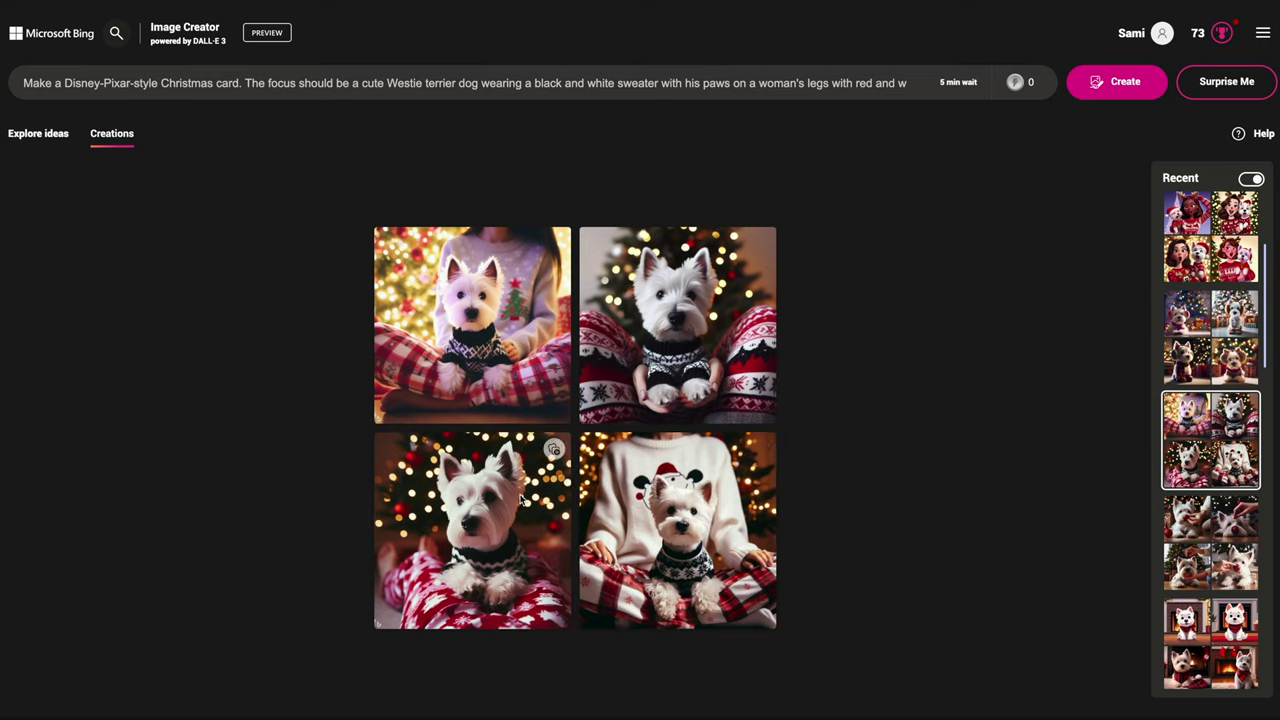
Step: View the full-size results of the Westie in a black and white sweater on a woman's Christmas pajama legs, and close the viewer
left_click(457, 371)
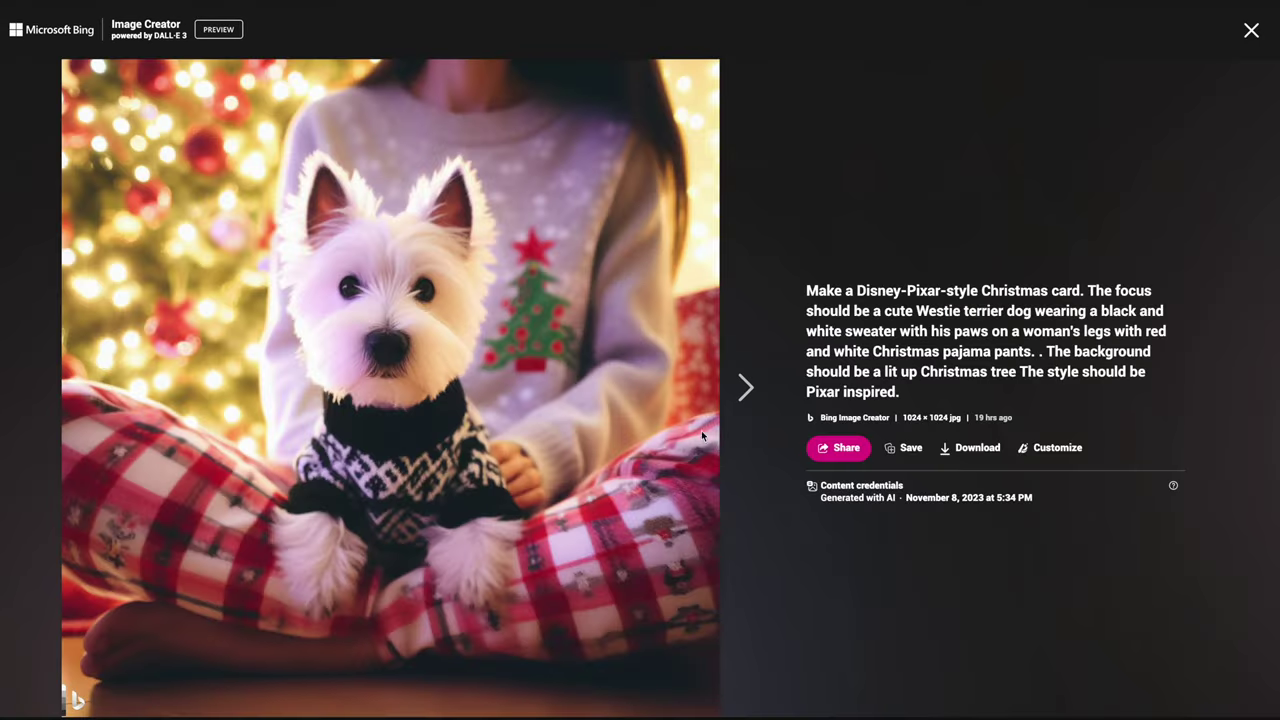
left_click(740, 392)
left_click(738, 389)
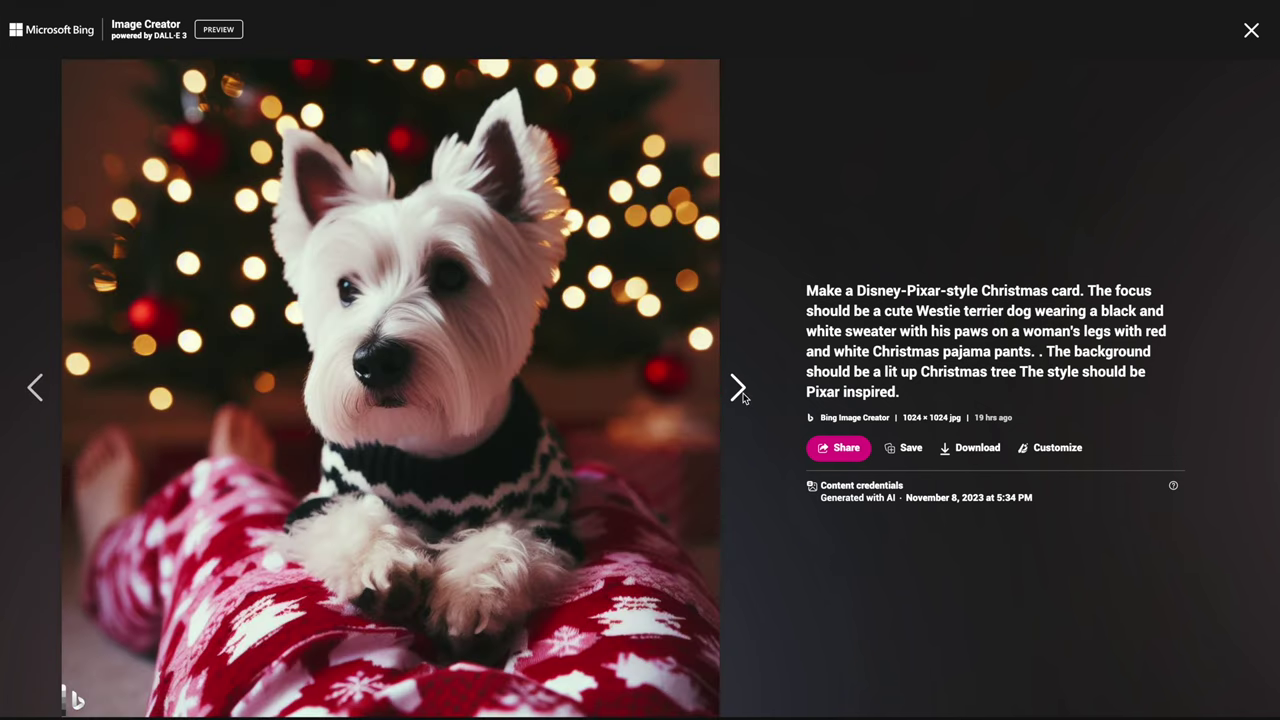
left_click(740, 392)
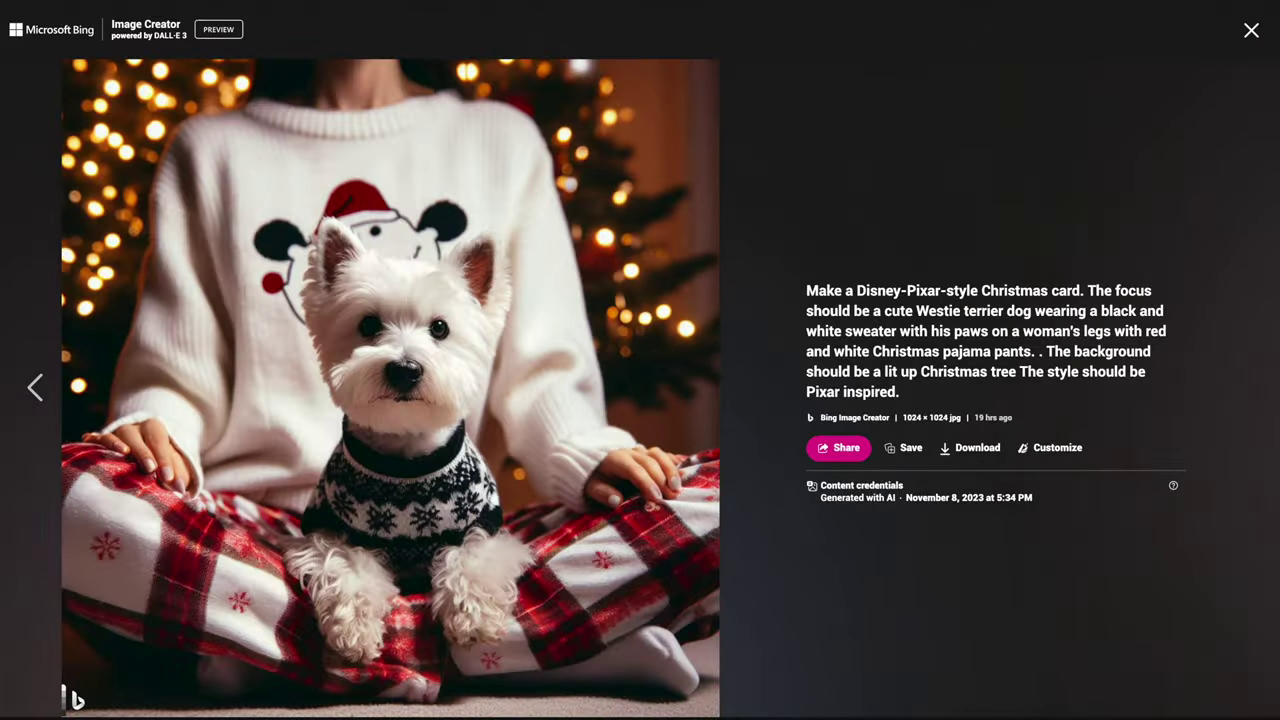
left_click(1251, 30)
Step: Open the recent reindeer earmuffs creation, view all four Westie images at full size, and close the viewer
left_click(1183, 428)
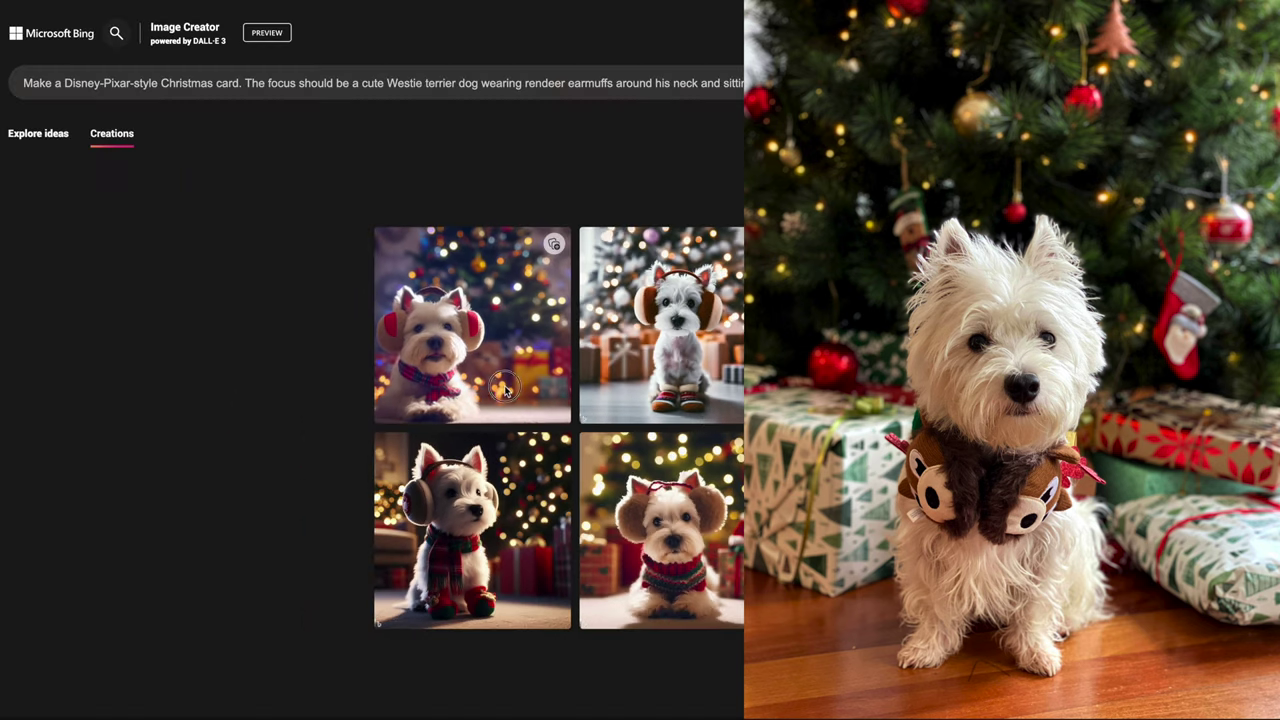
left_click(274, 336)
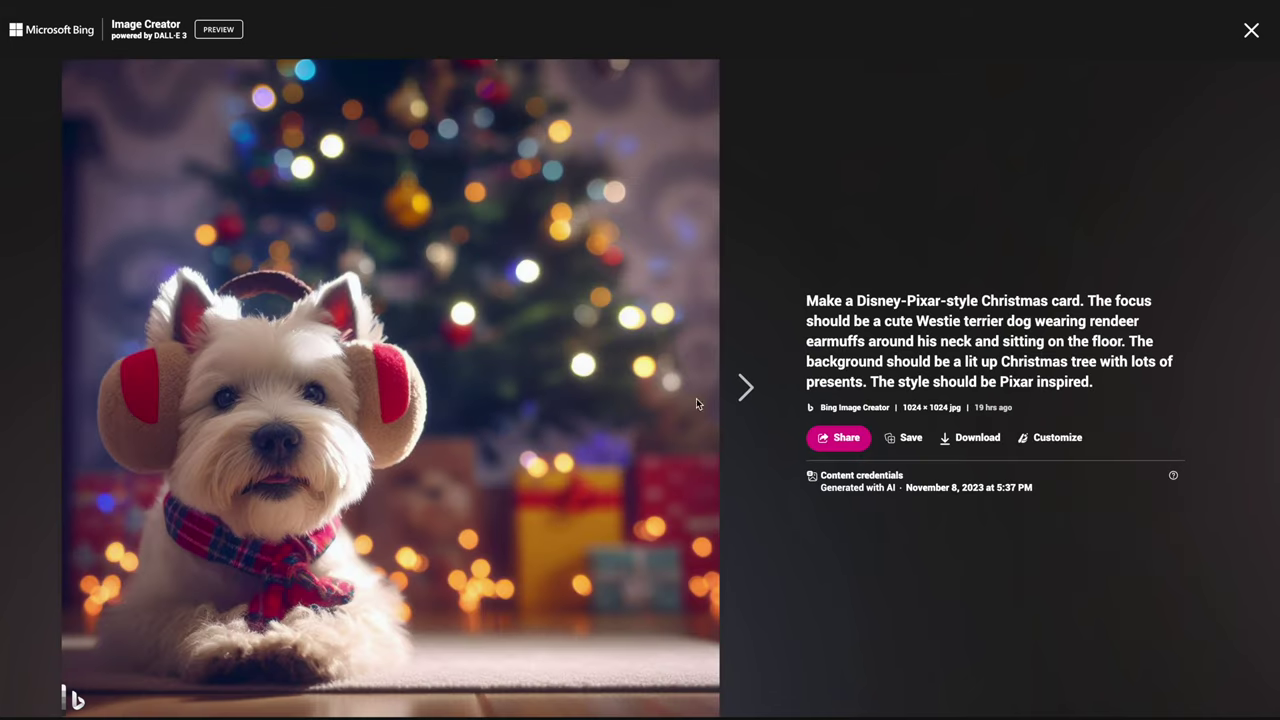
left_click(739, 389)
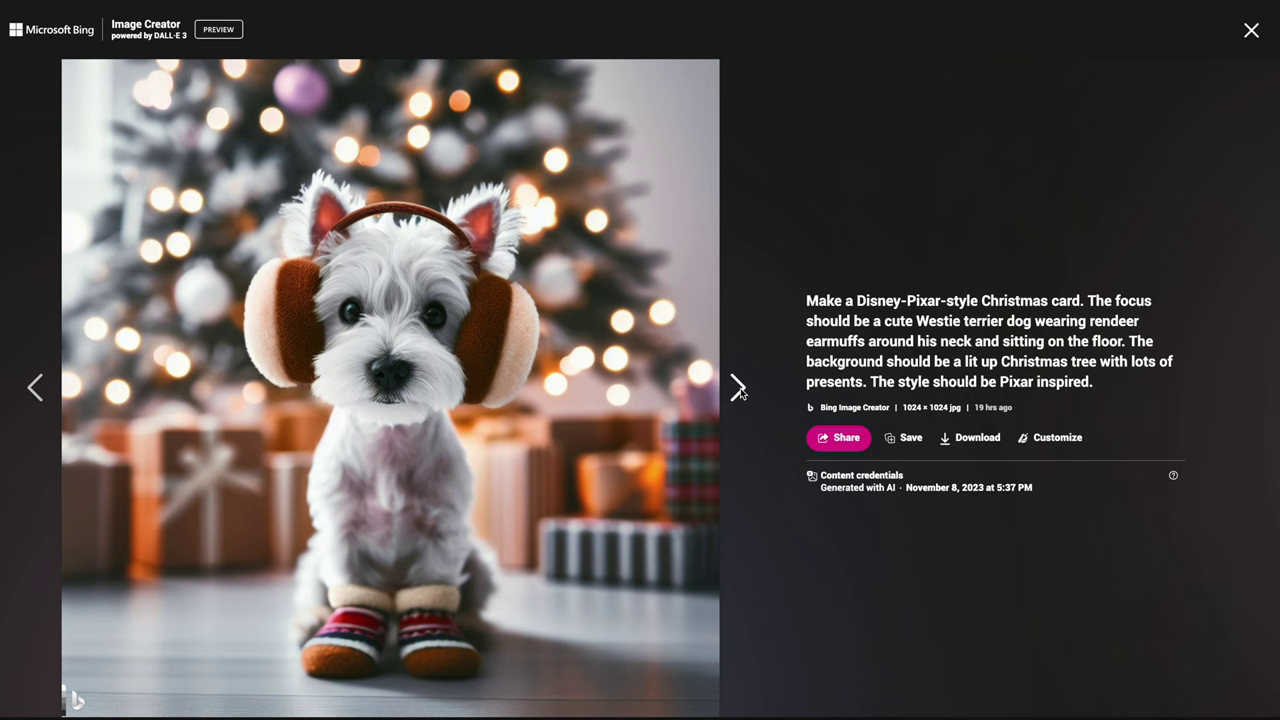
left_click(739, 389)
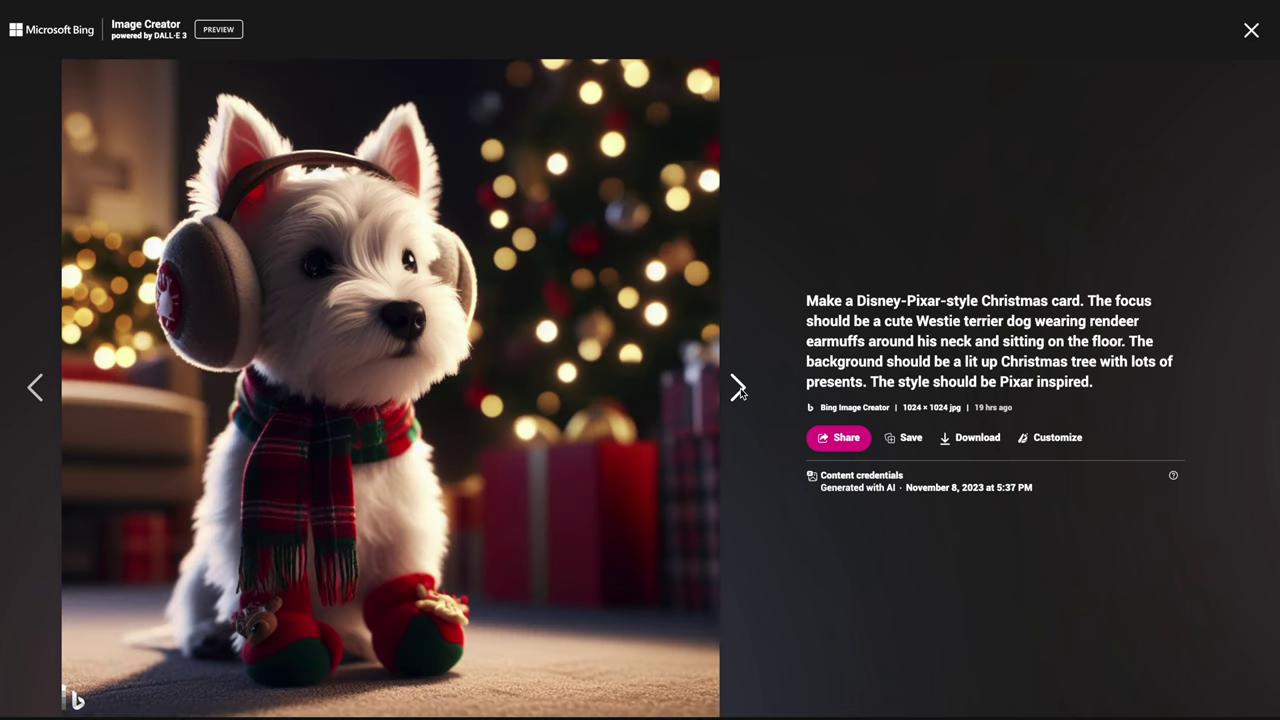
left_click(739, 389)
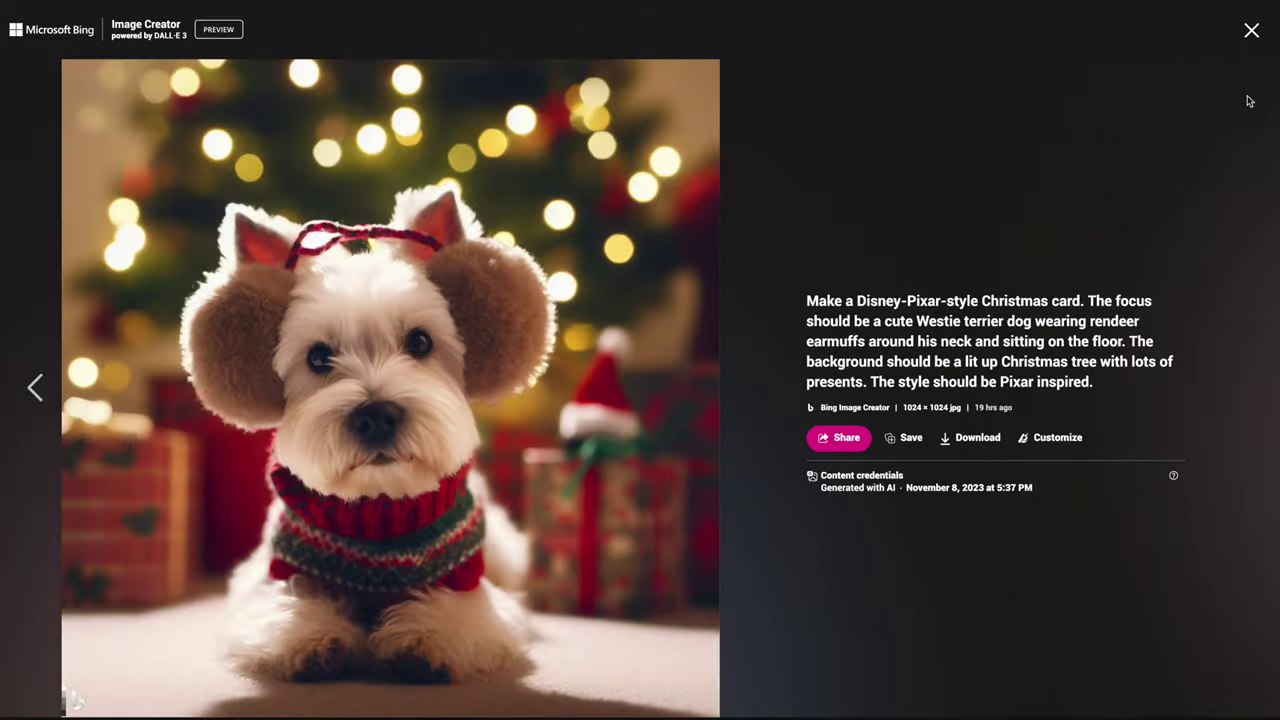
left_click(1246, 40)
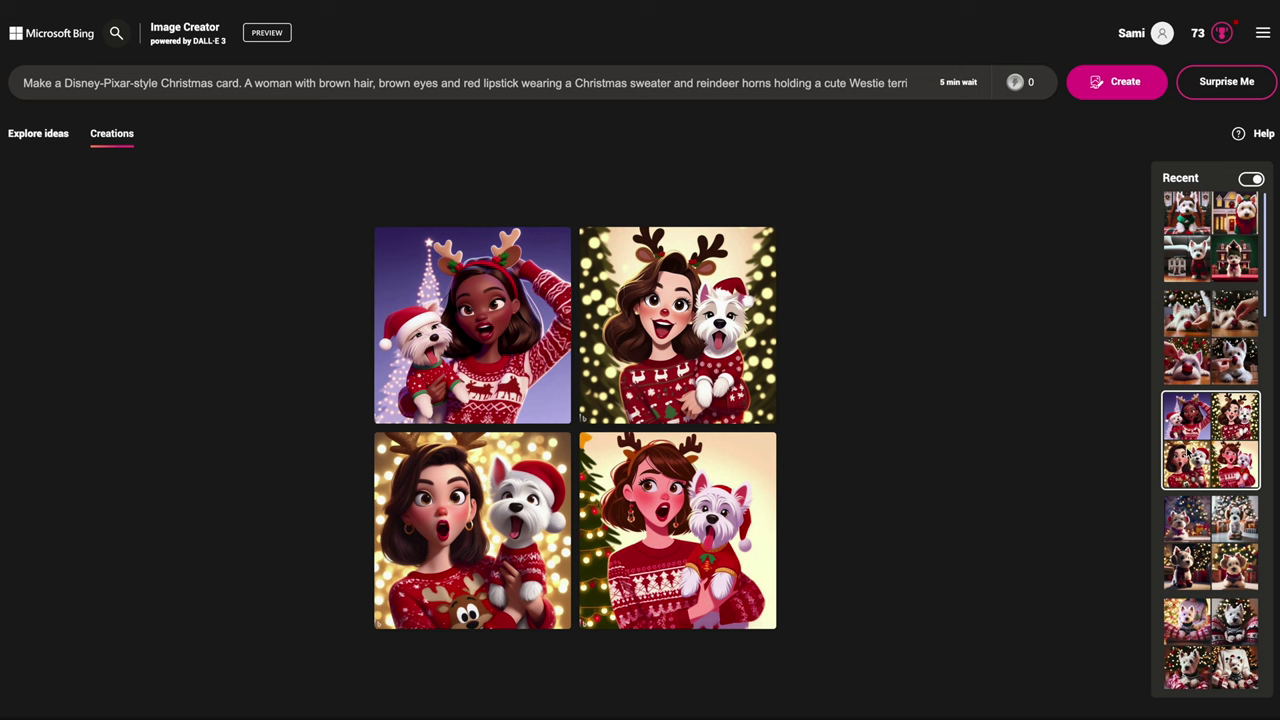
Step: View the first three full-size images of the woman with reindeer horns holding the yawning Westie, and close the viewer
left_click(508, 363)
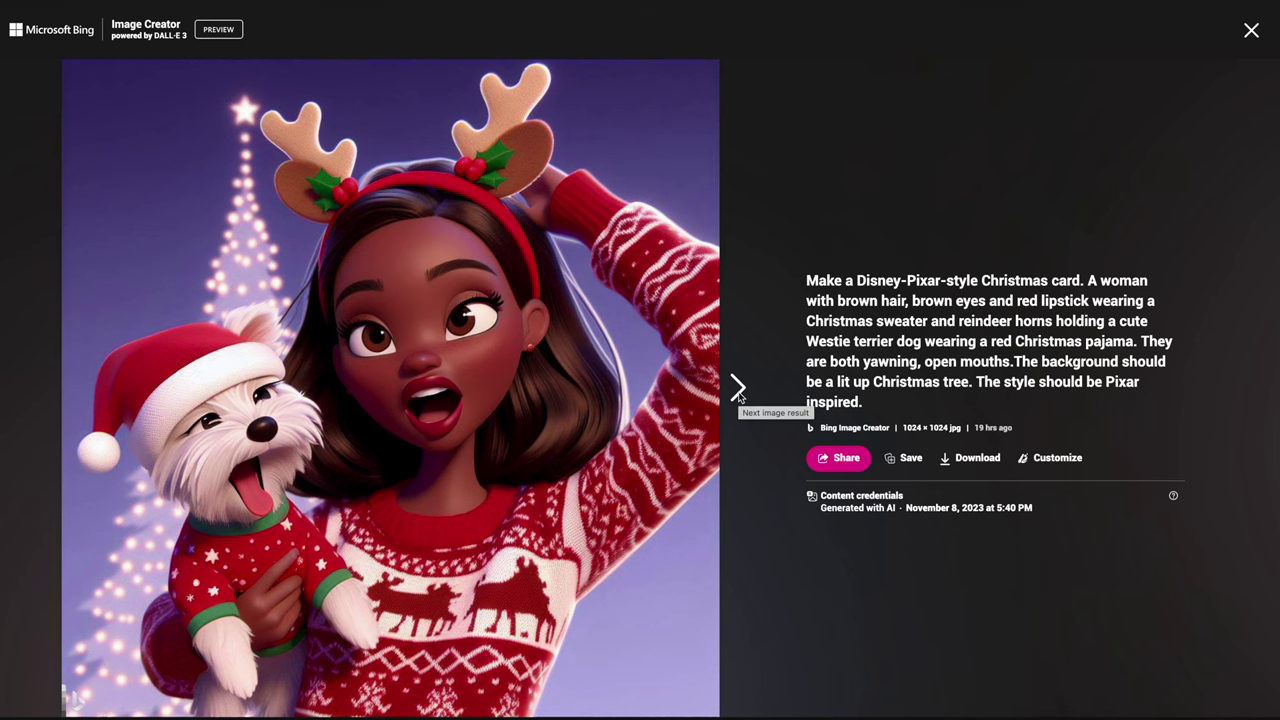
left_click(738, 389)
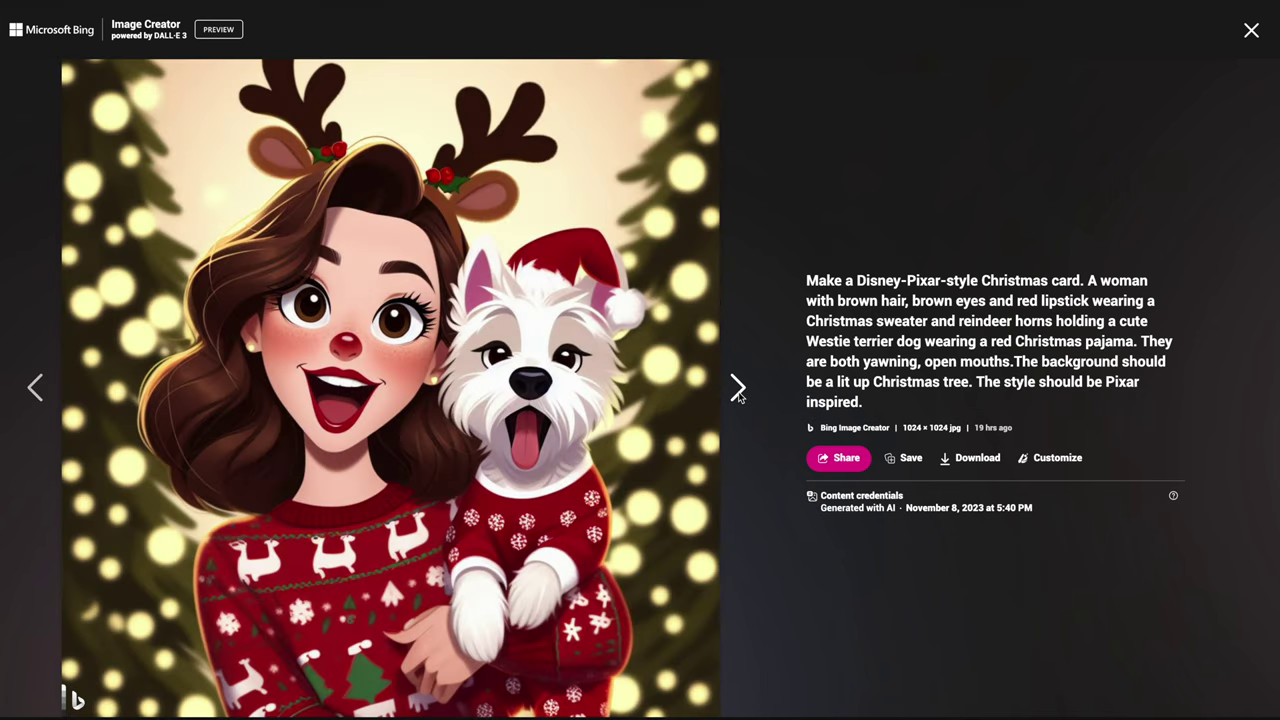
left_click(738, 389)
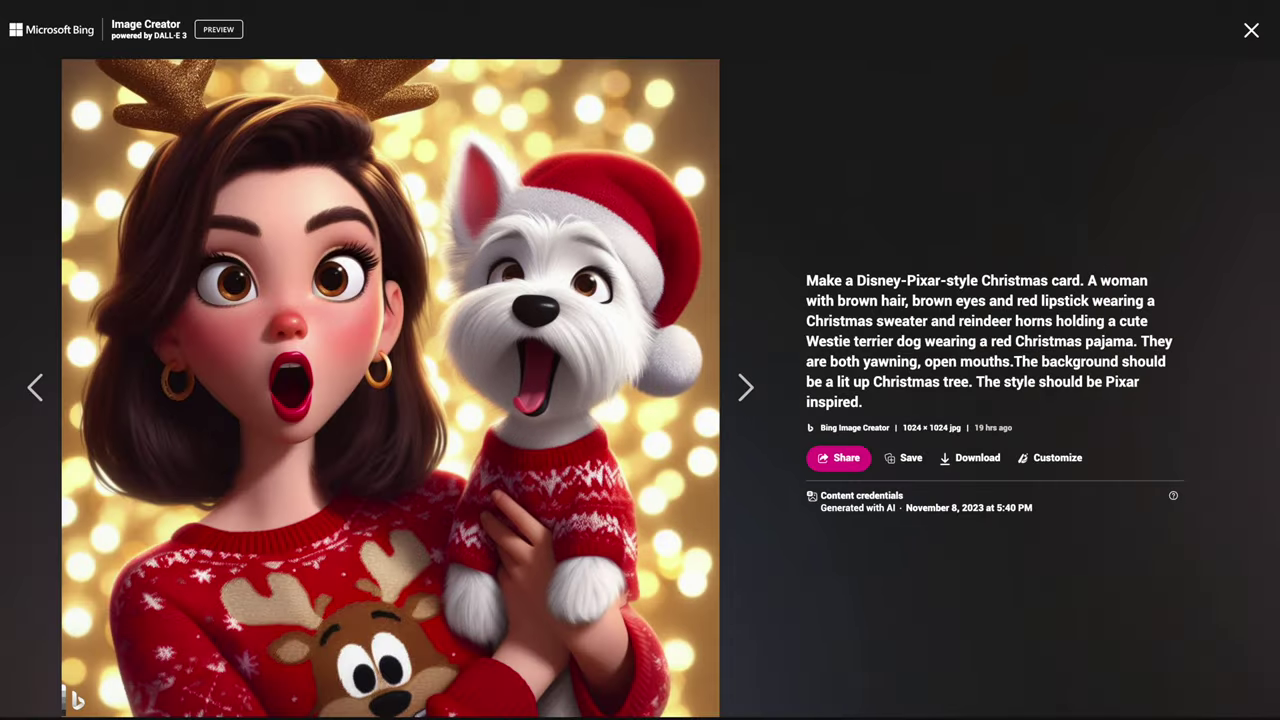
left_click(1251, 30)
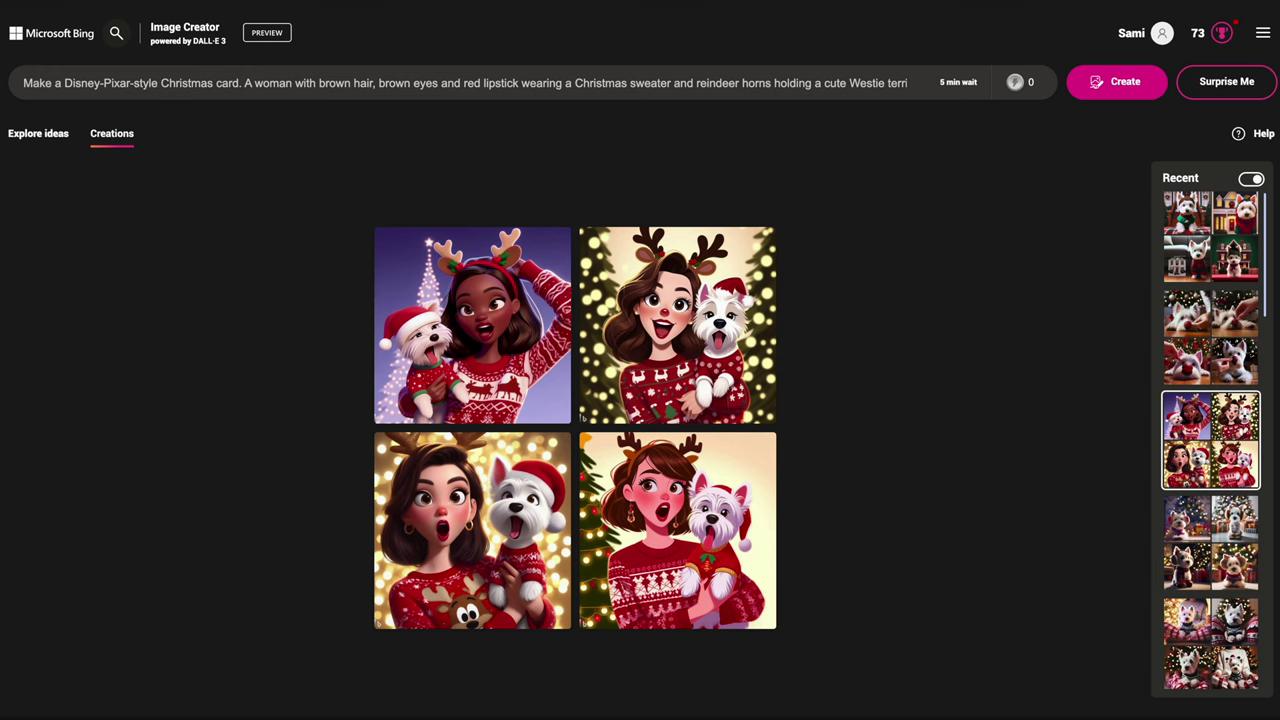
Step: Open the recent creation of a woman's hand placing a red glittery nose on the Westie, and view all four images at full size
scroll(1210, 440, "down", 3)
left_click(1207, 467)
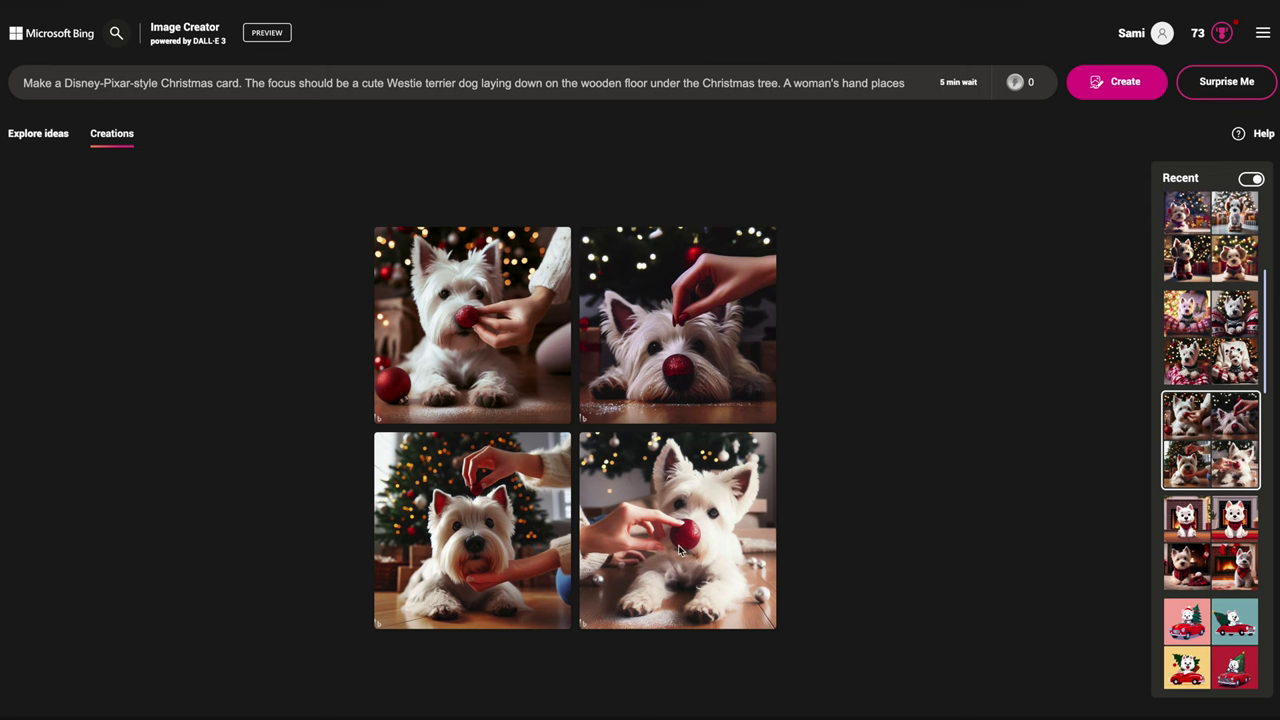
left_click(470, 358)
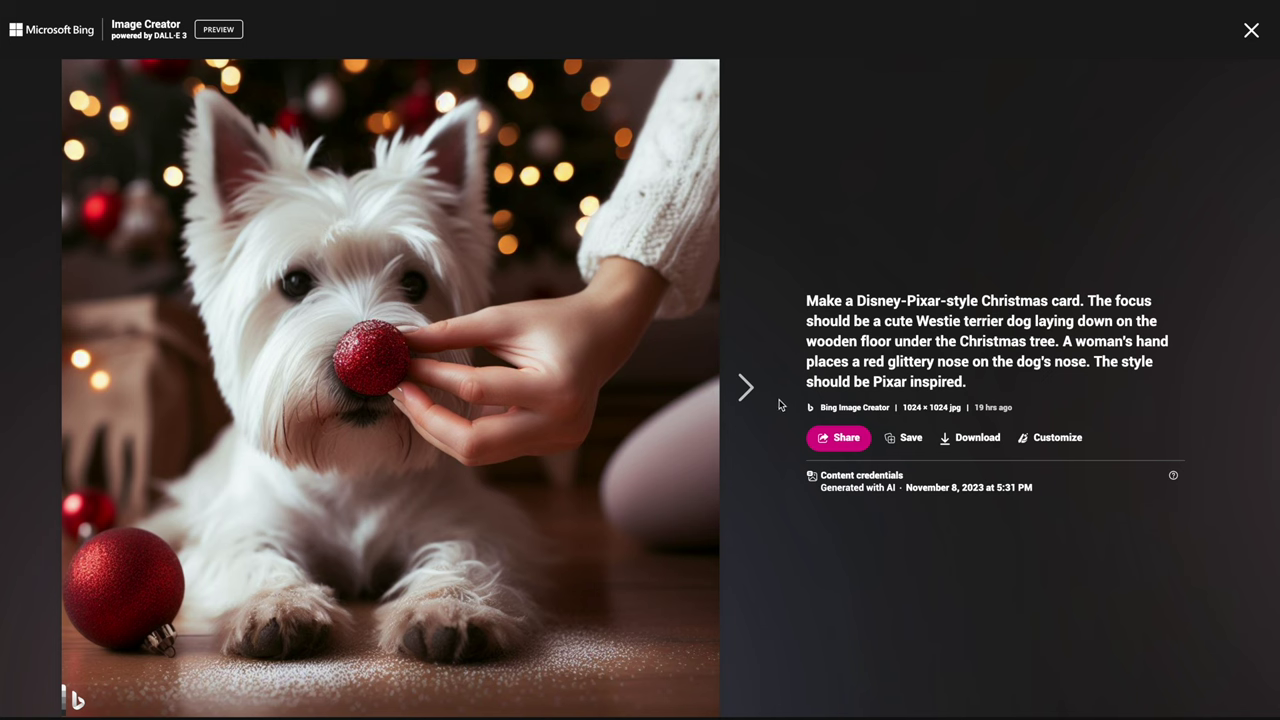
left_click(738, 387)
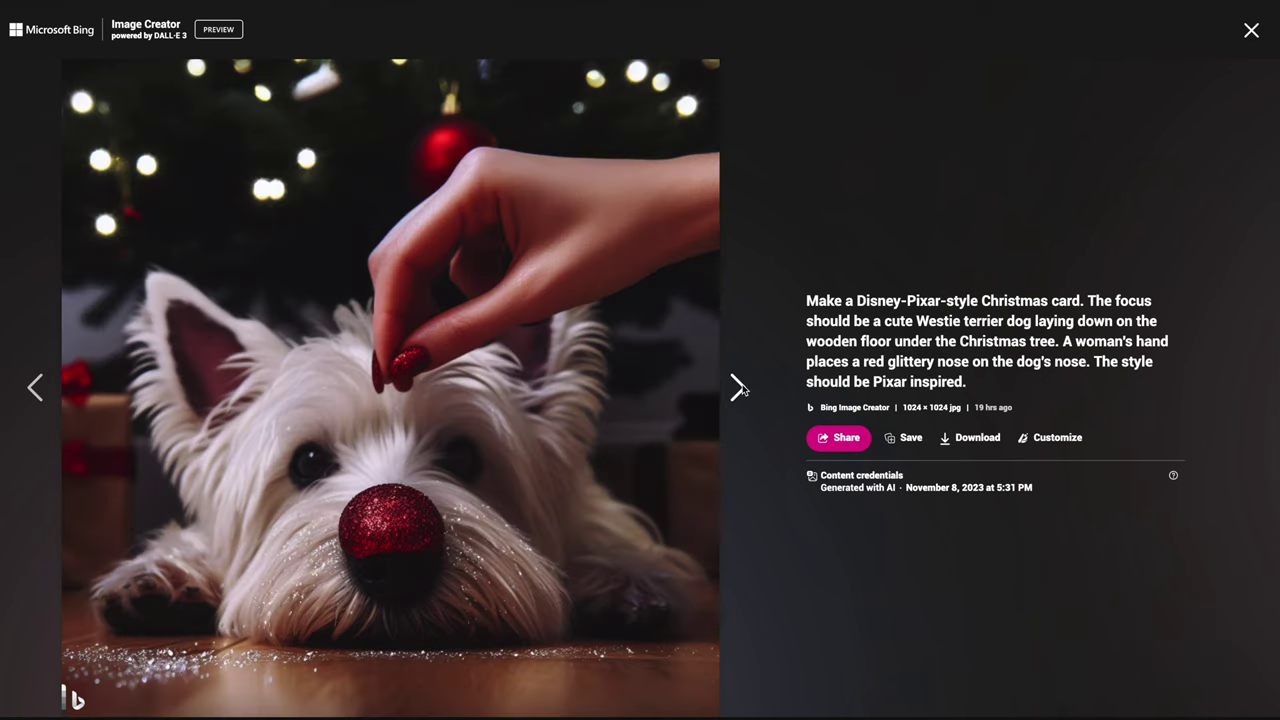
left_click(738, 387)
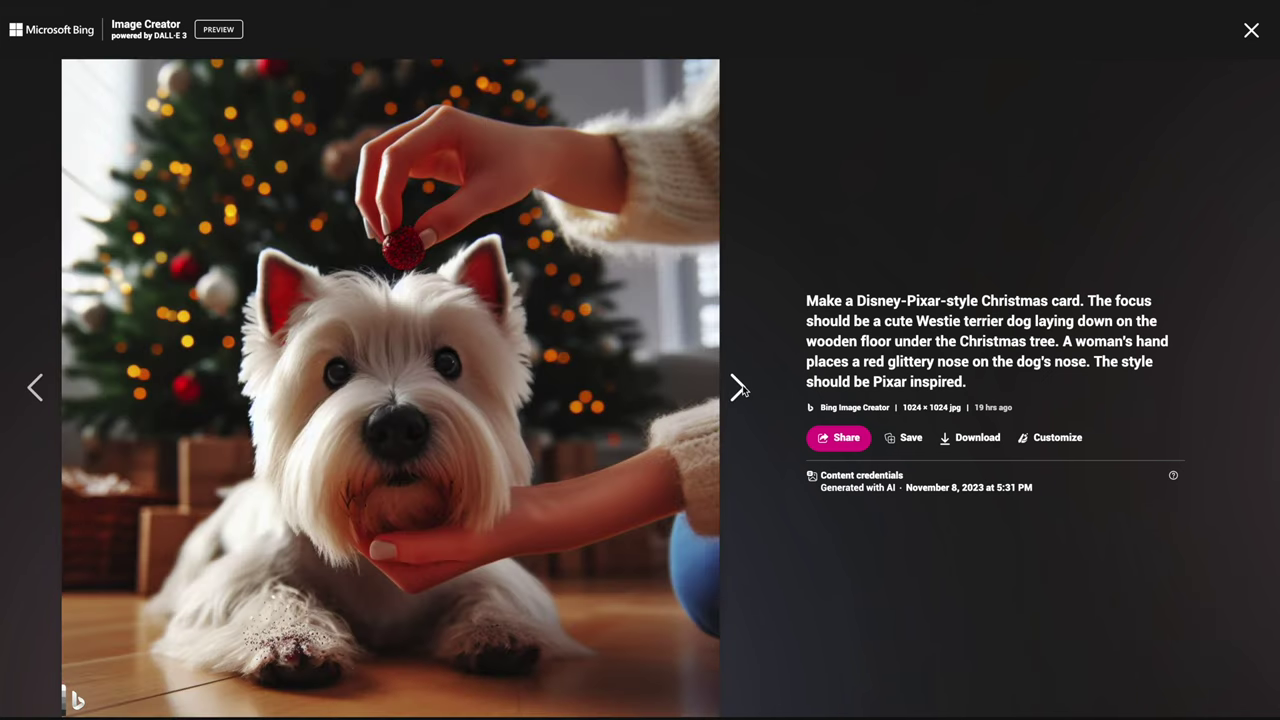
left_click(739, 388)
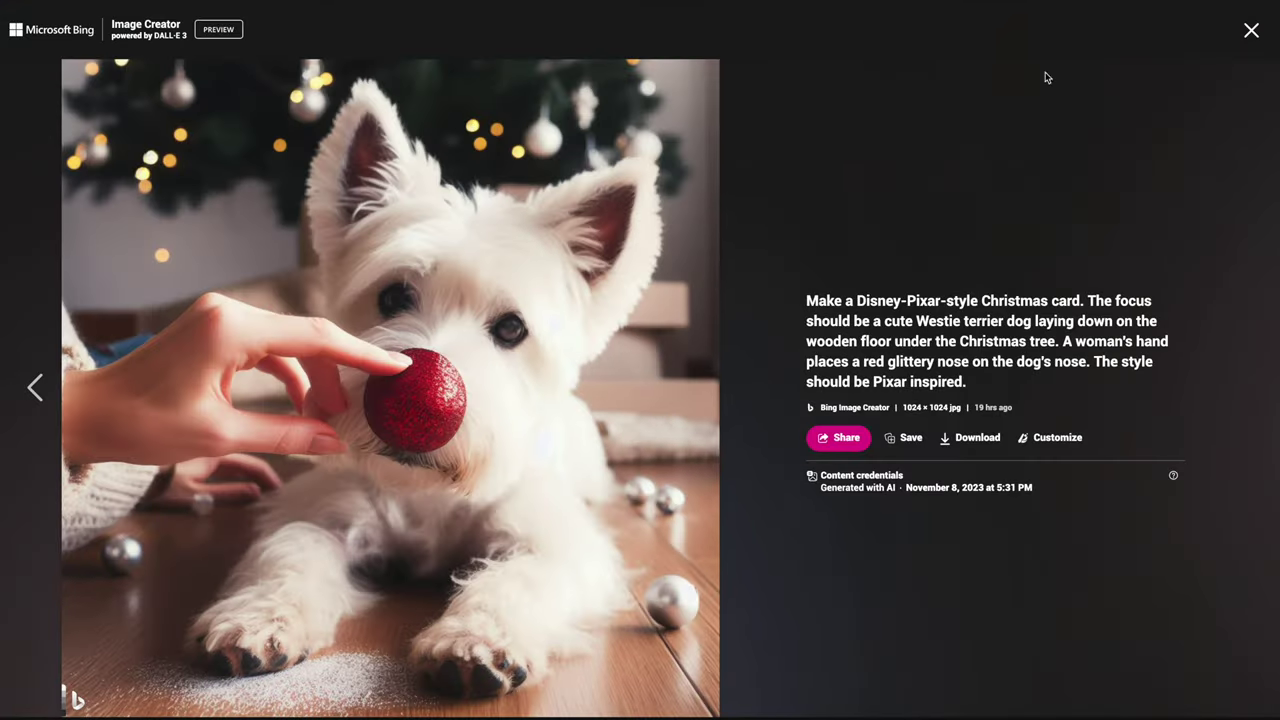
left_click(1250, 30)
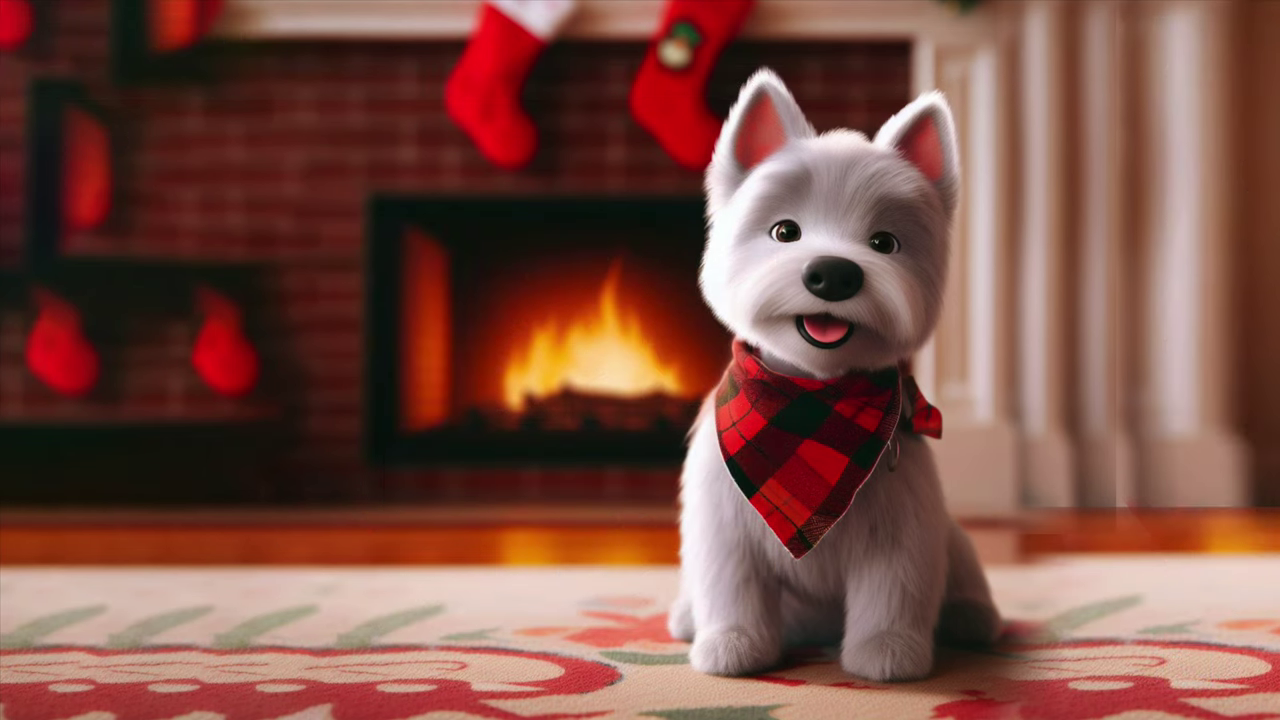